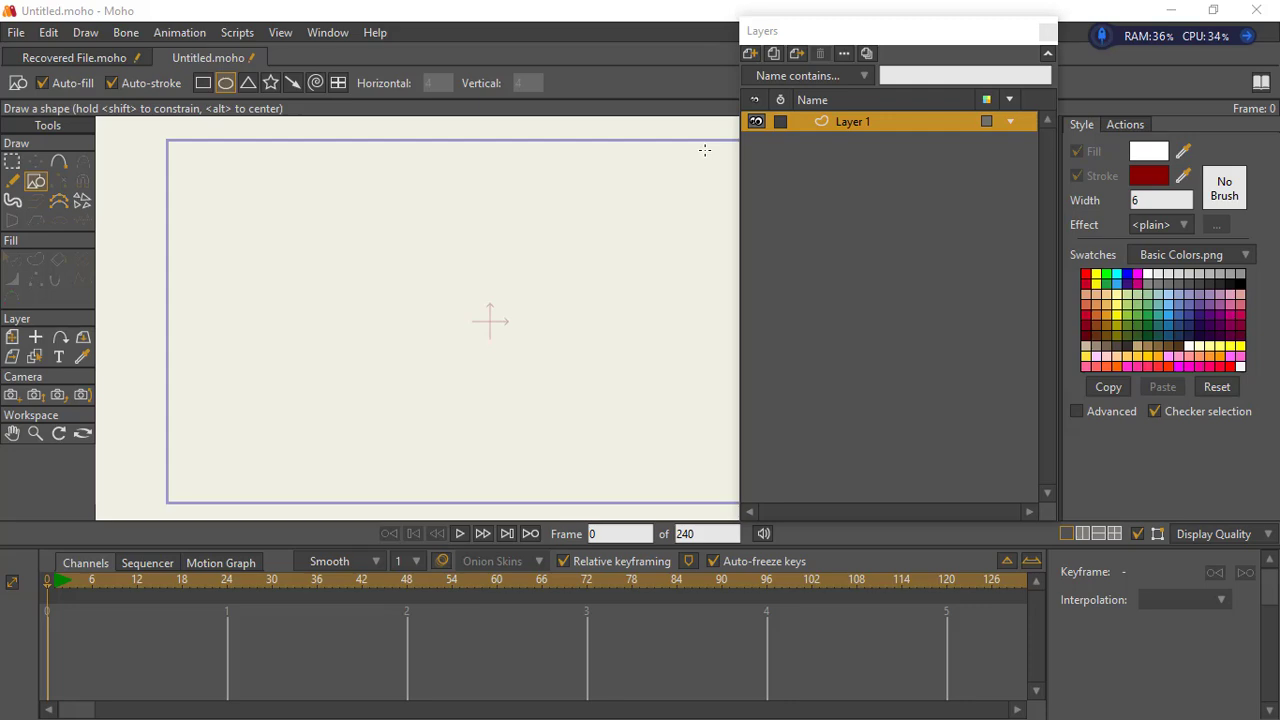
- Switch to the Recovered File.moho document and frame the whole man character in the view
click(74, 58)
click(37, 433)
drag(628, 323, 312, 292)
drag(515, 325, 426, 271)
drag(505, 337, 443, 335)
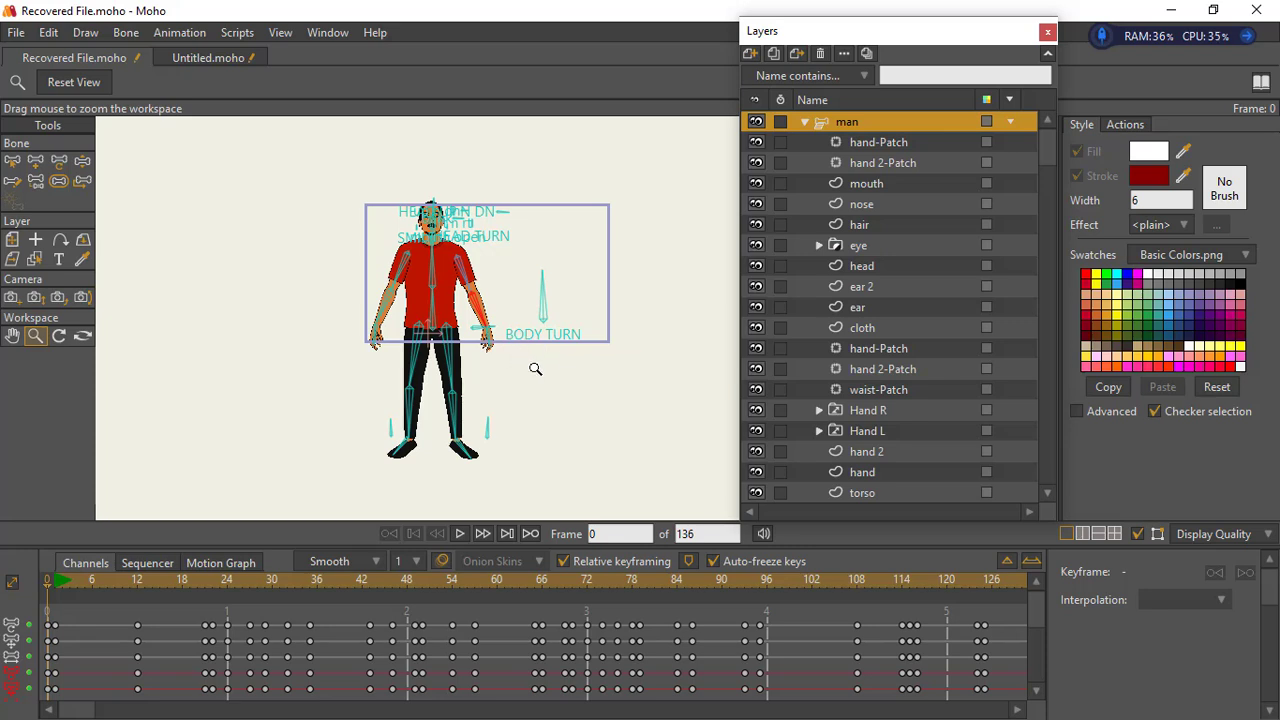
drag(481, 316, 499, 319)
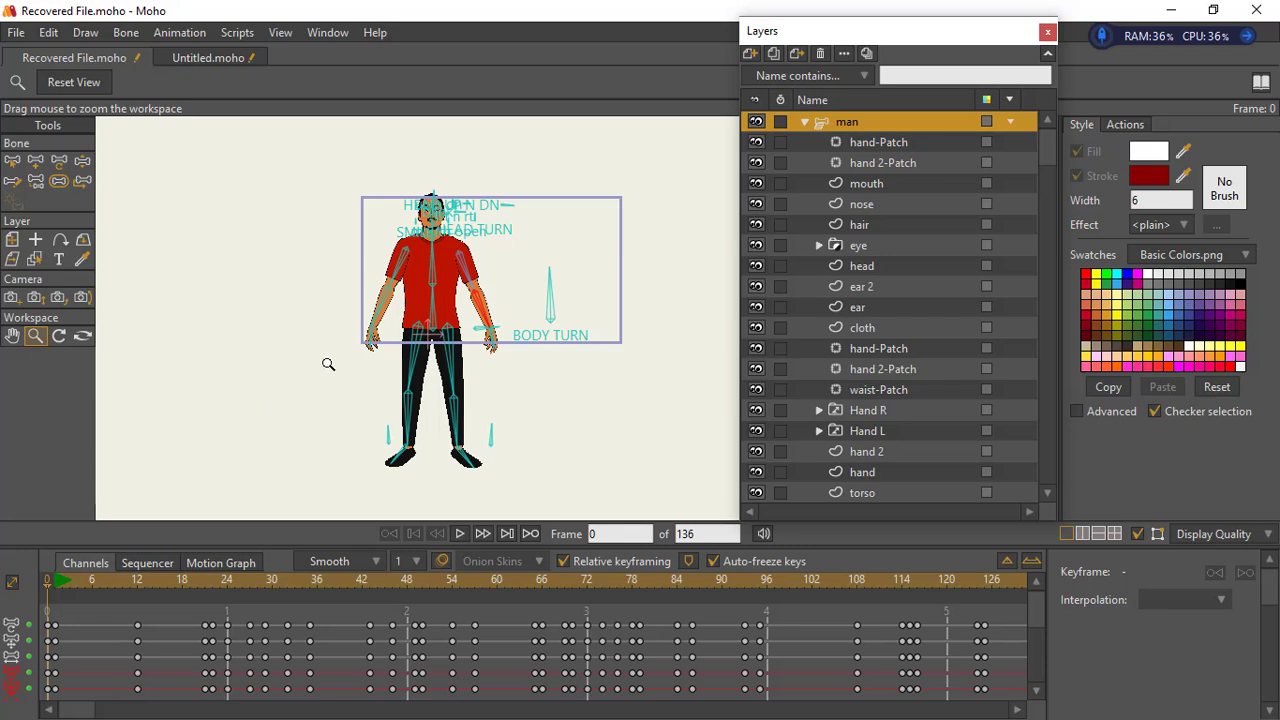
drag(465, 348, 438, 371)
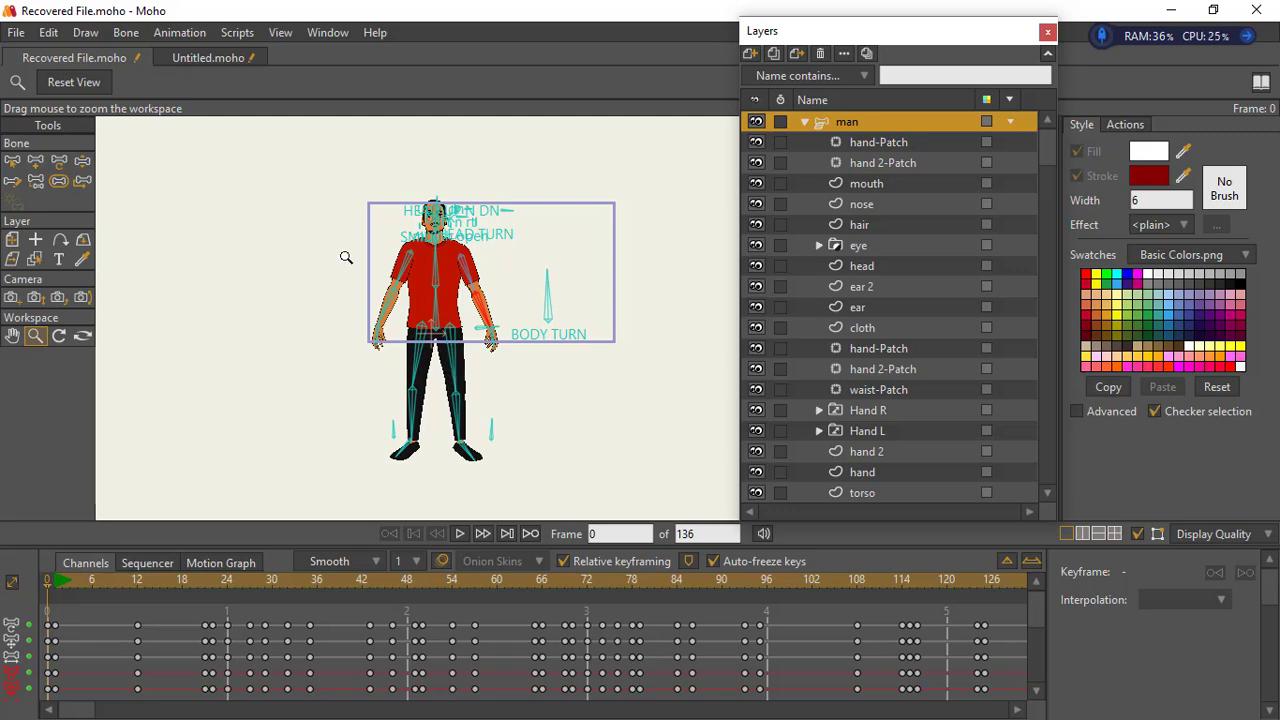
drag(424, 271, 480, 278)
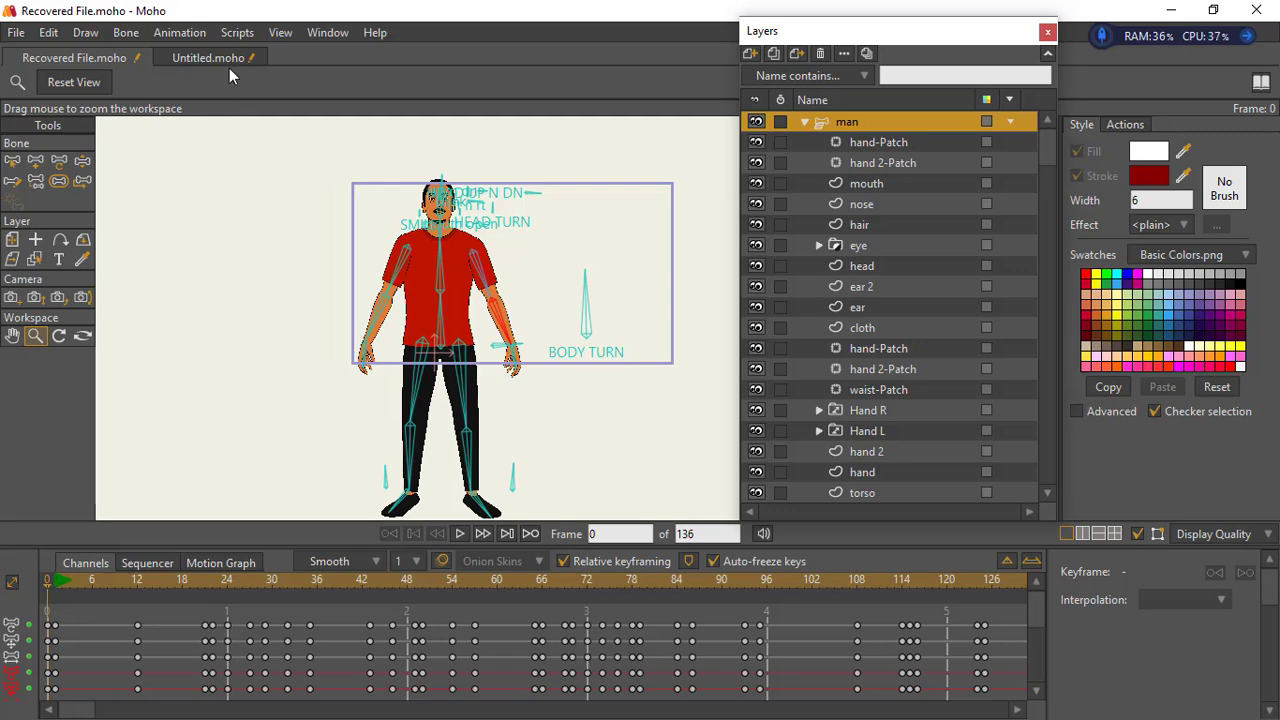
- Clear the man layer's animation after the current frame
click(180, 32)
mouse_move(232, 251)
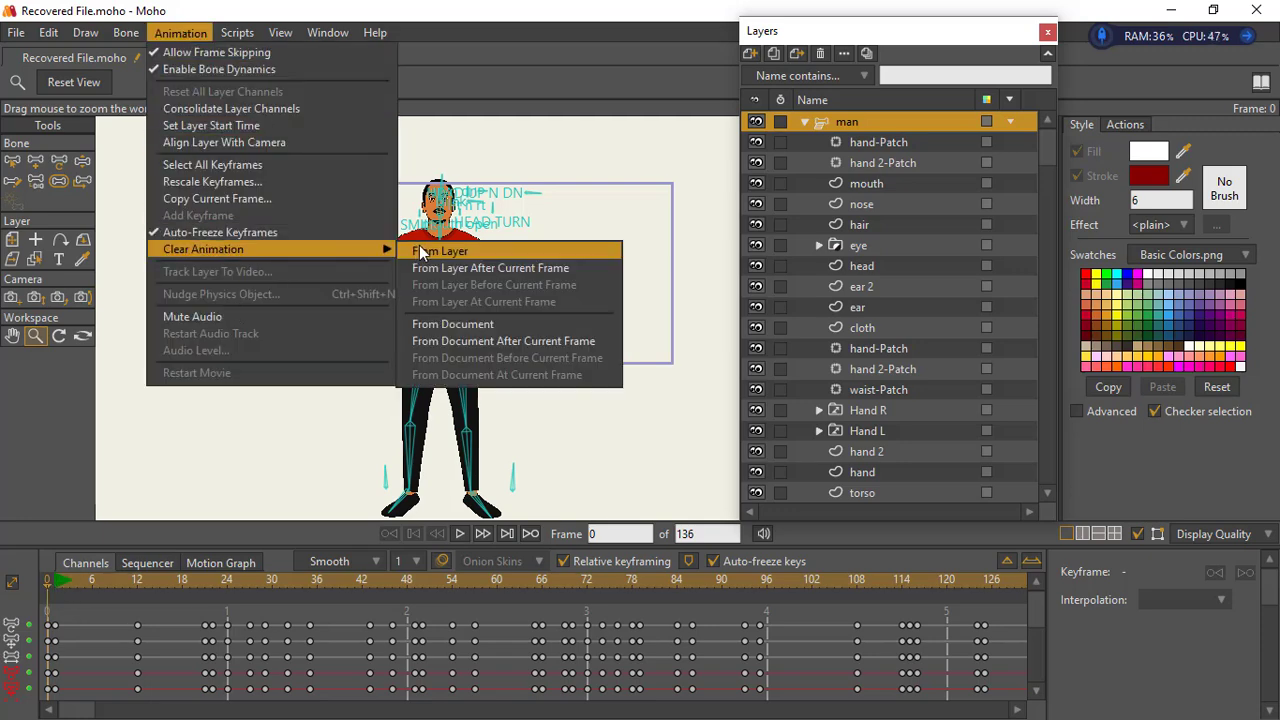
click(497, 267)
click(703, 321)
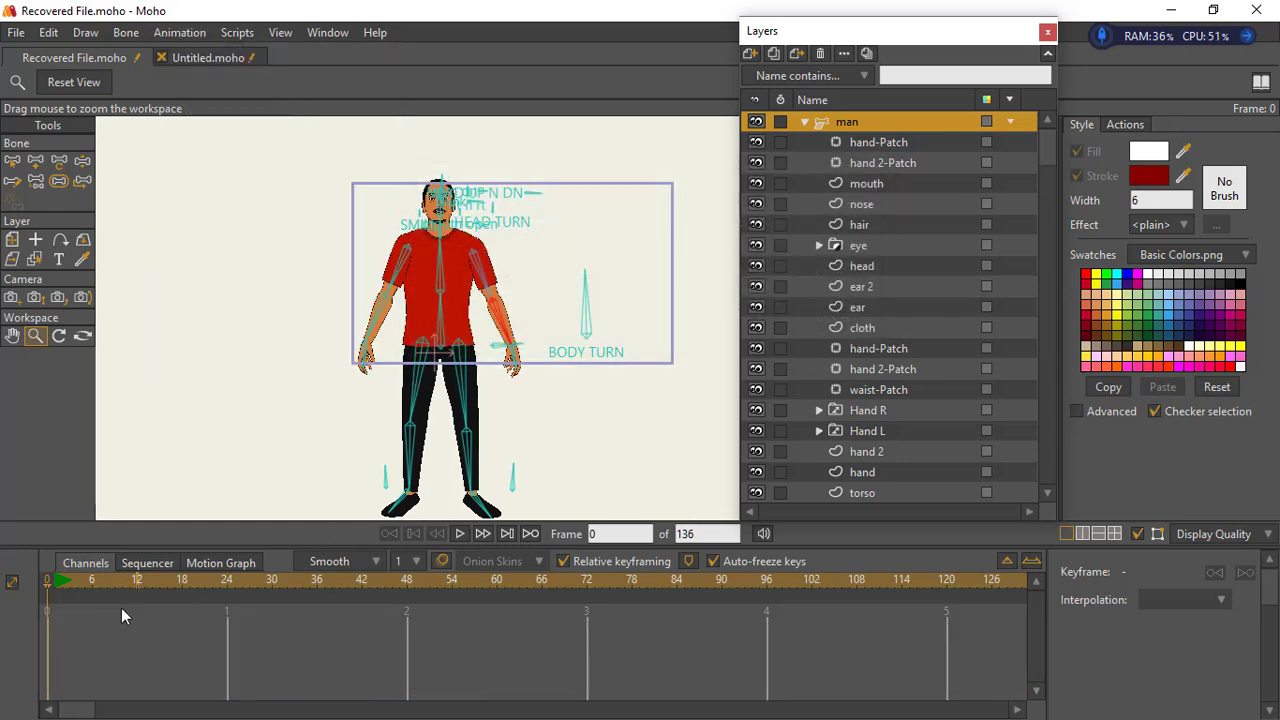
- Collapse the man layer, then scale the whole character down and reposition it with Transform Layer
click(82, 161)
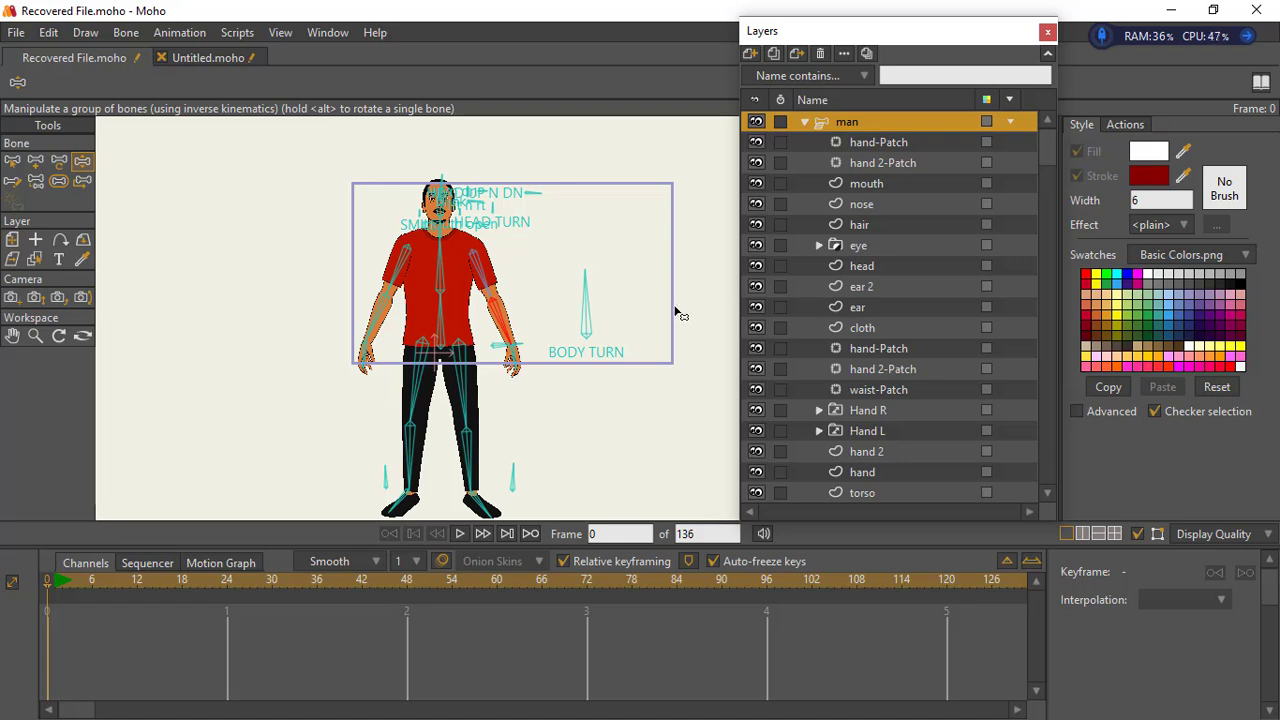
click(805, 122)
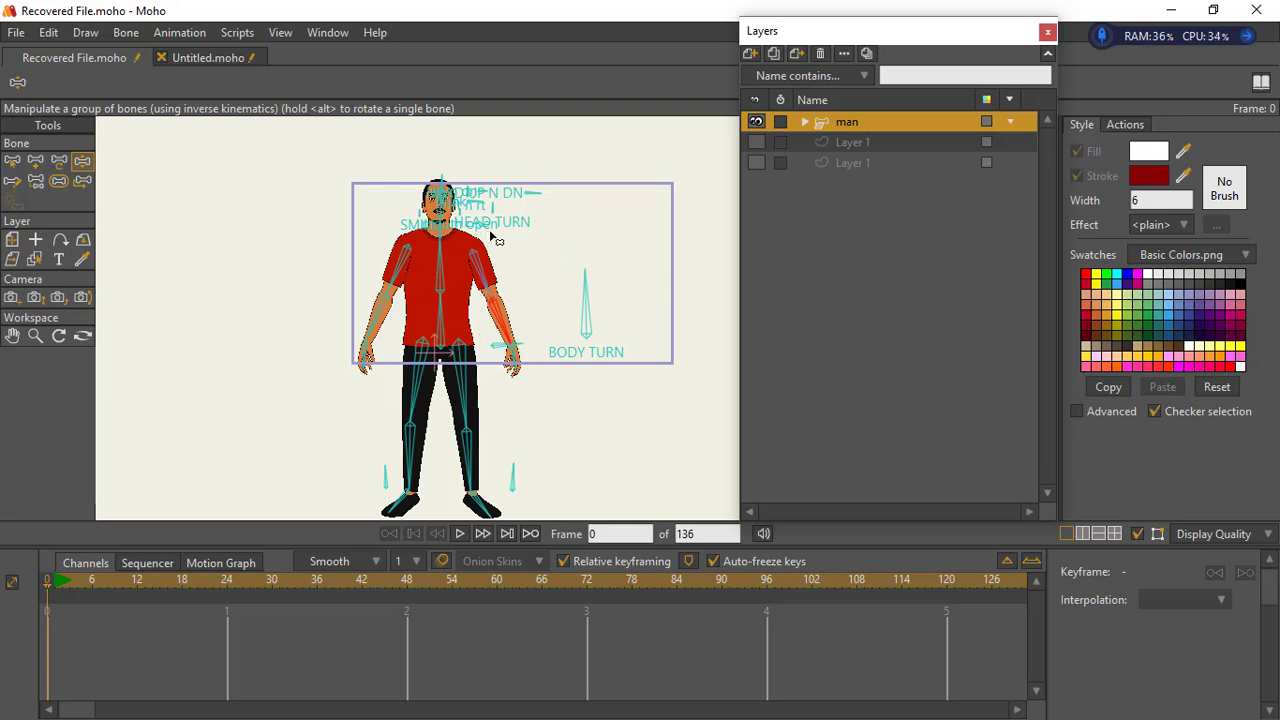
click(12, 240)
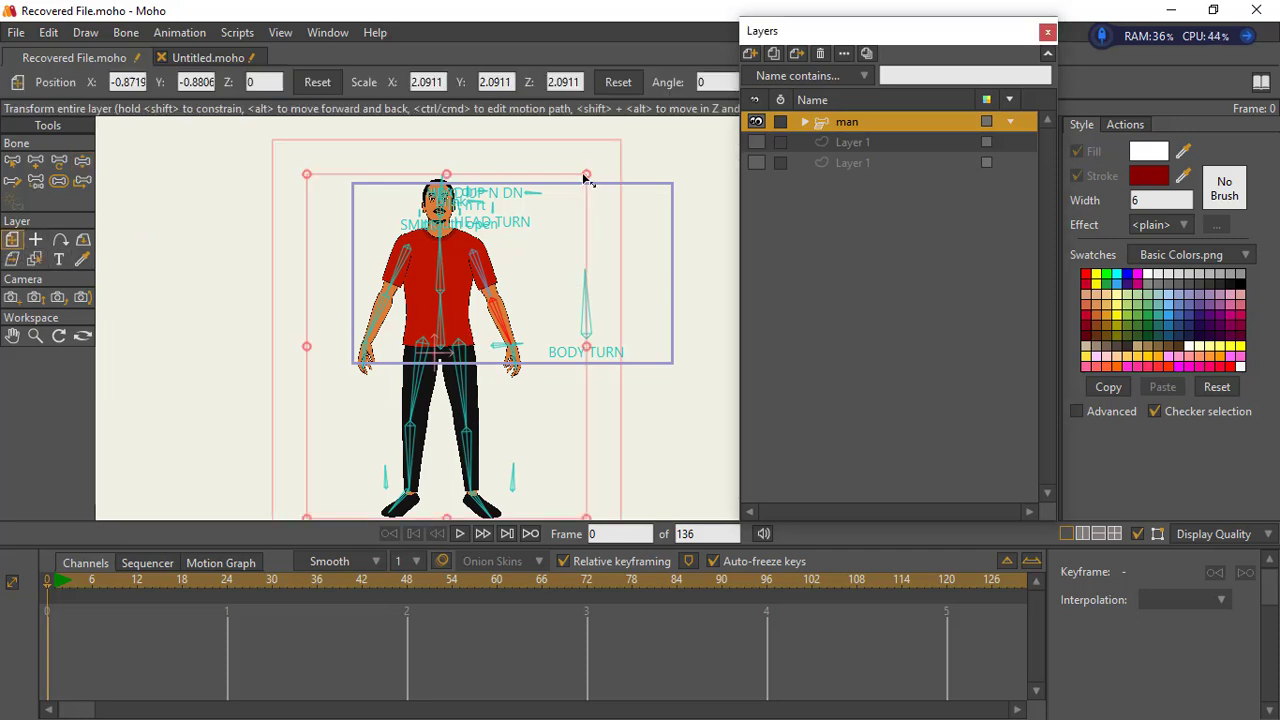
drag(584, 176, 491, 244)
drag(521, 195, 502, 221)
drag(452, 270, 573, 321)
- Duplicate the man layer and rename the copy "mother"
click(35, 336)
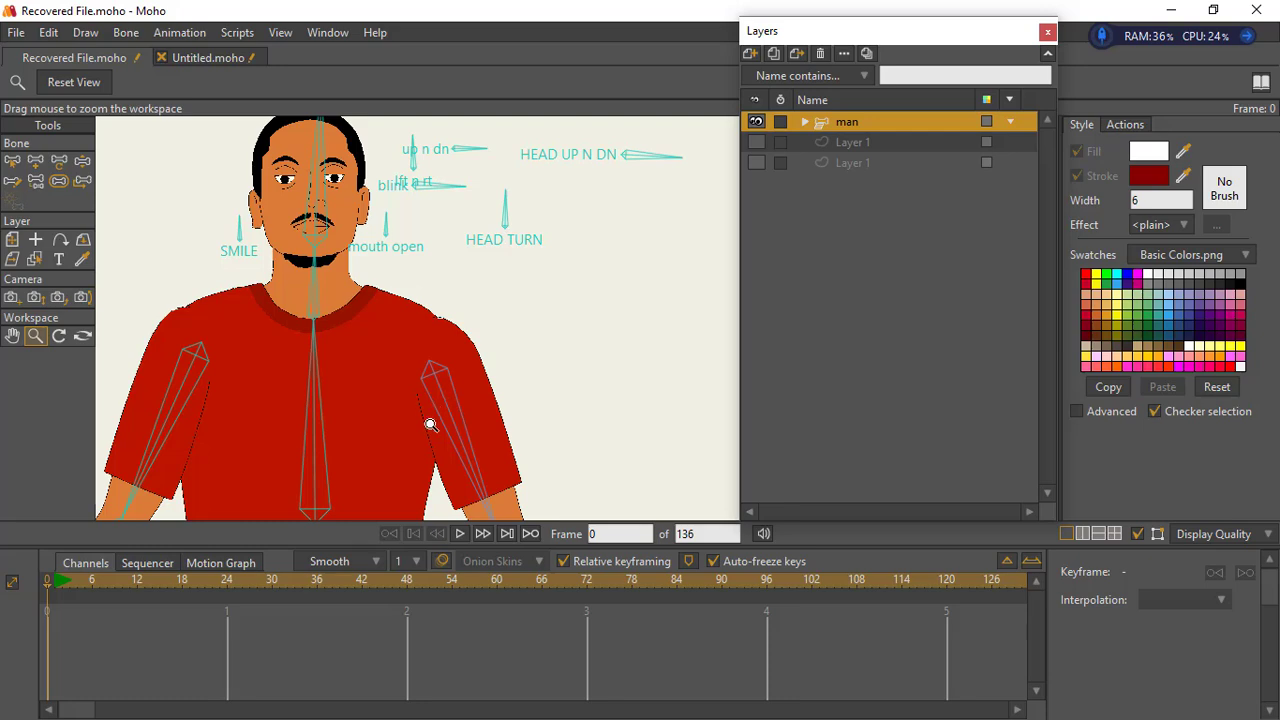
drag(429, 423, 440, 360)
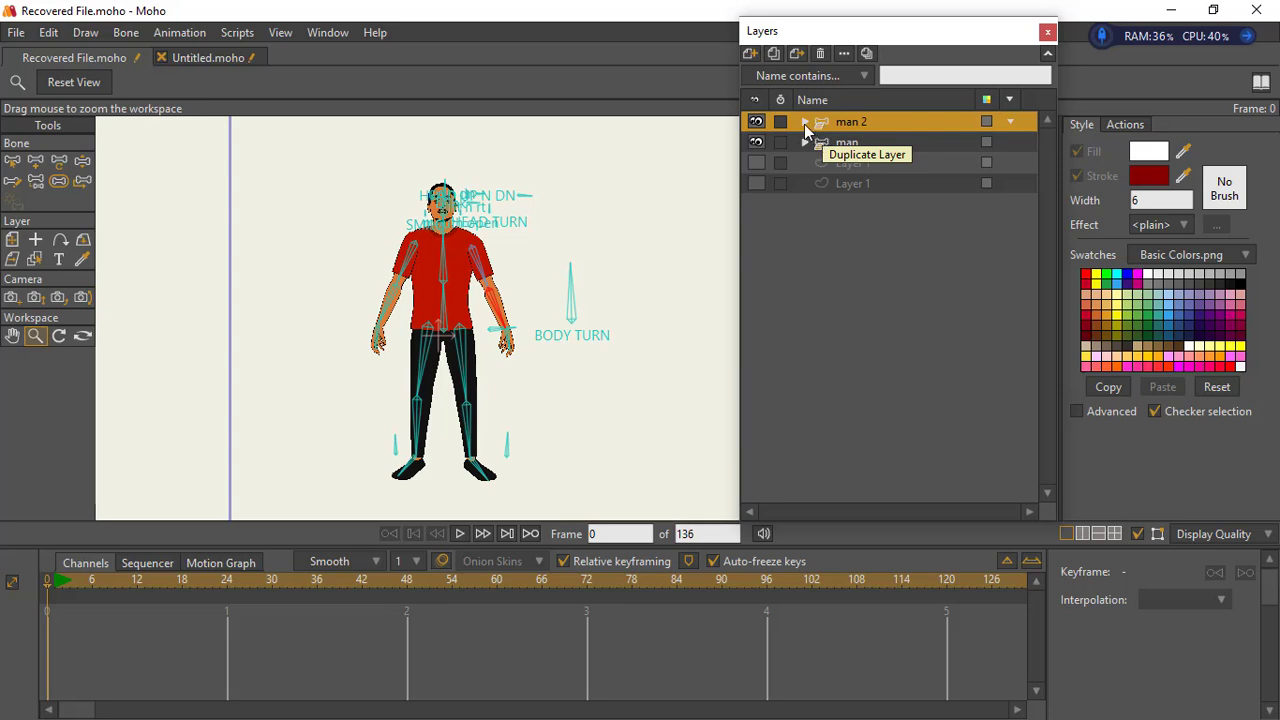
double_click(858, 121)
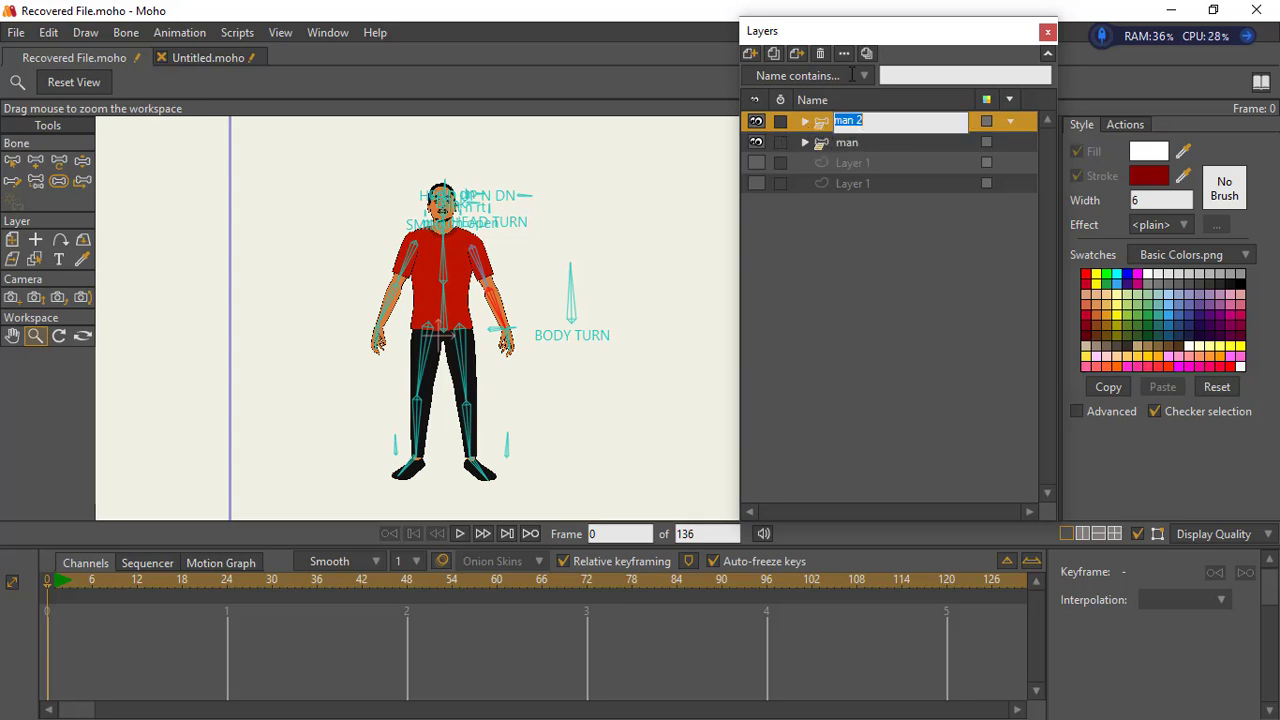
text(wo)
text(ther)
key(Return)
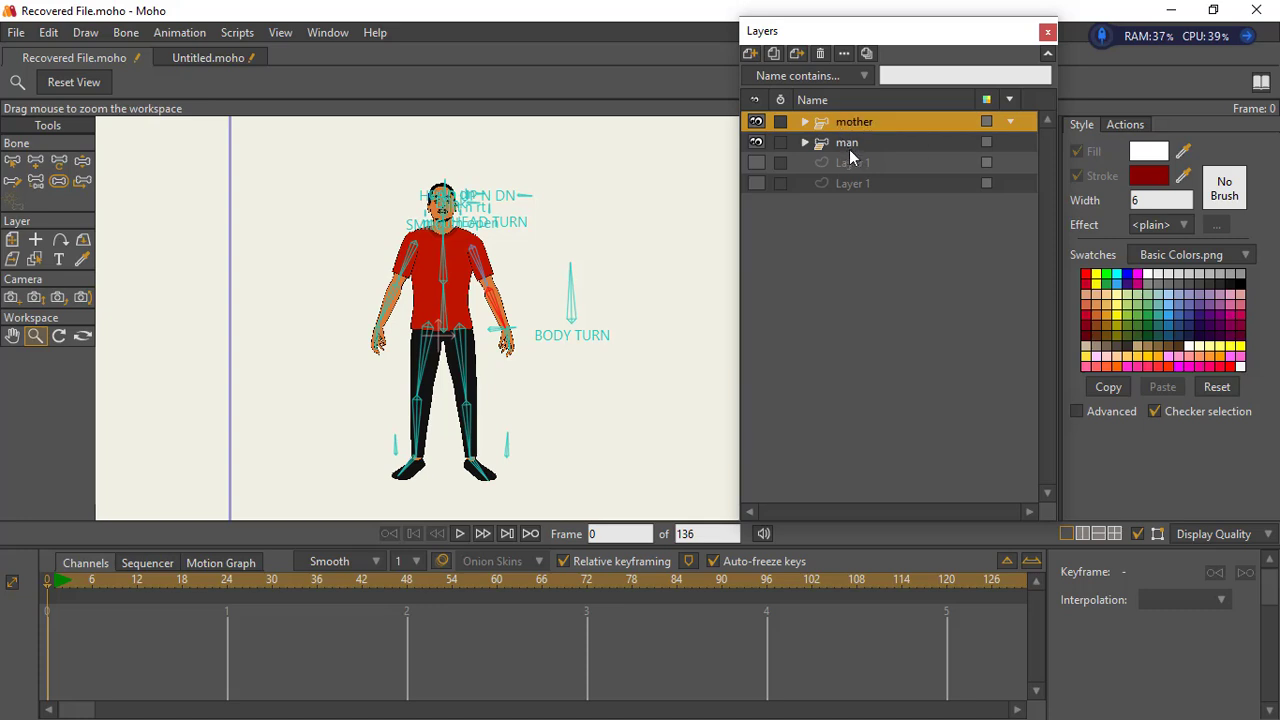
- Rename the original man layer "father", hide it, and make the mother layer active
click(855, 145)
double_click(855, 145)
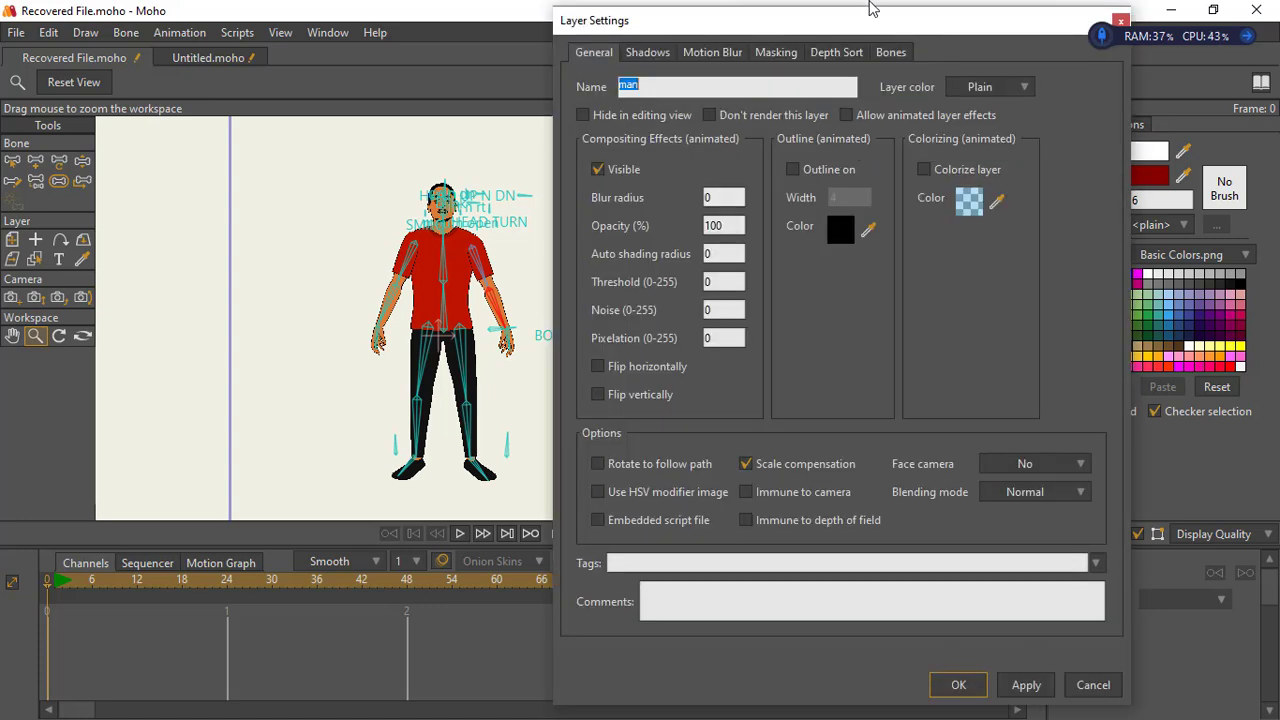
text(father)
click(958, 685)
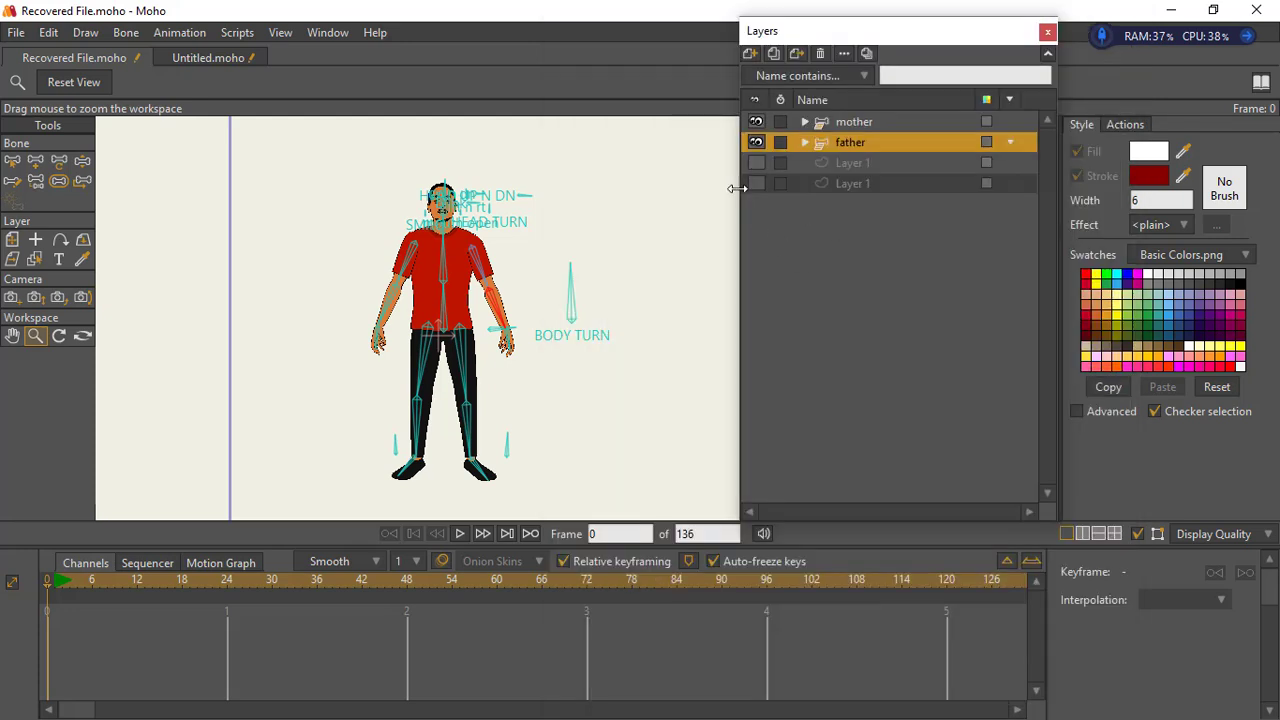
click(757, 142)
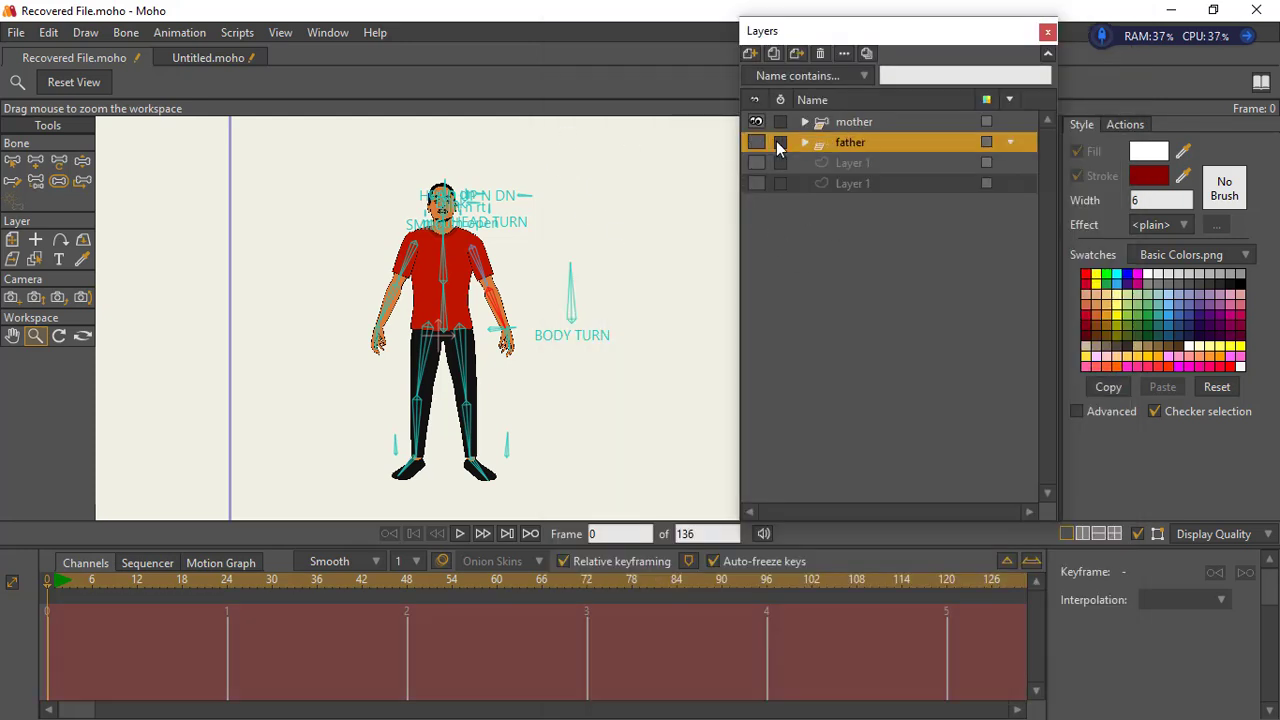
click(845, 122)
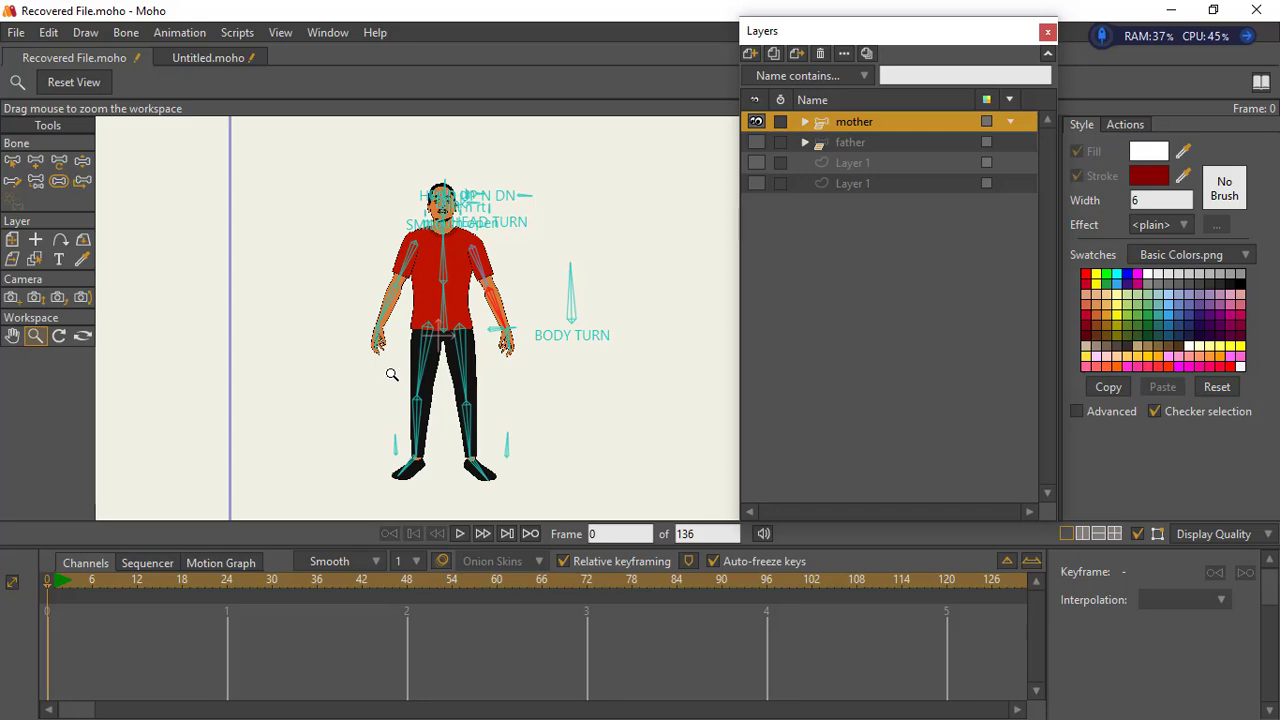
- Expand the mother layer and add a vector layer named "hair" directly above the cloth layer
drag(441, 302, 520, 188)
drag(459, 145, 549, 375)
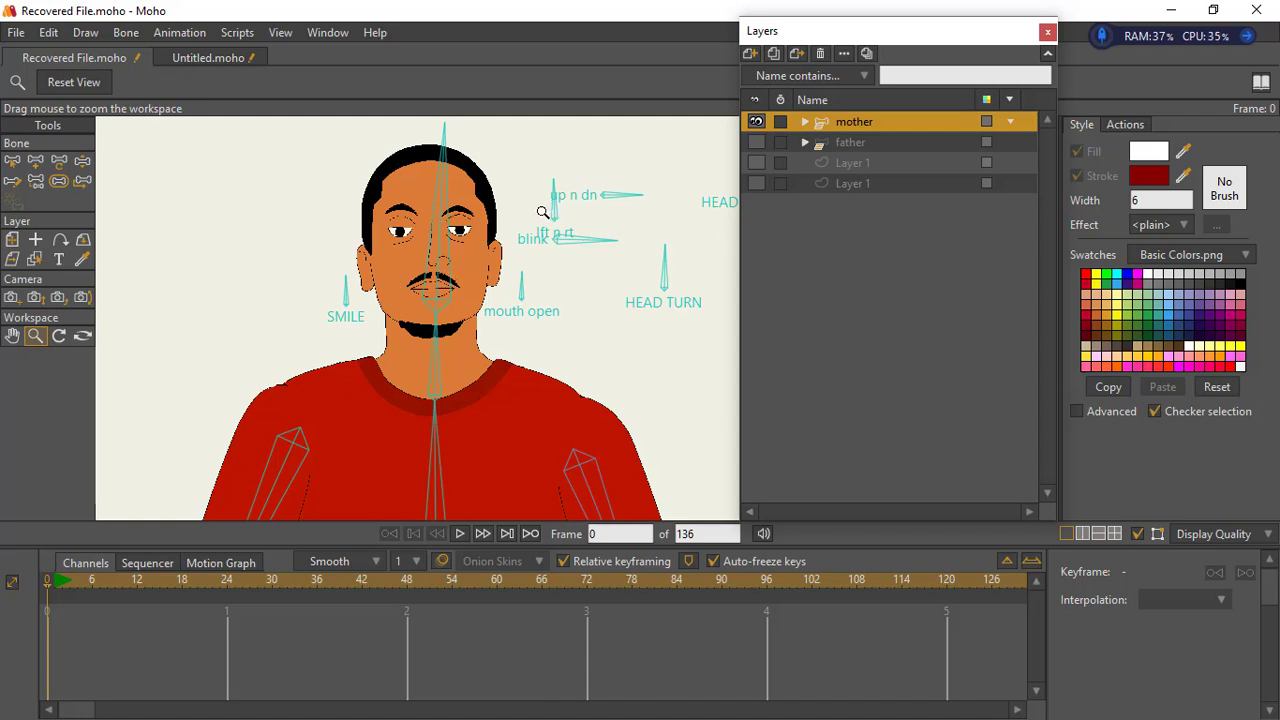
click(82, 160)
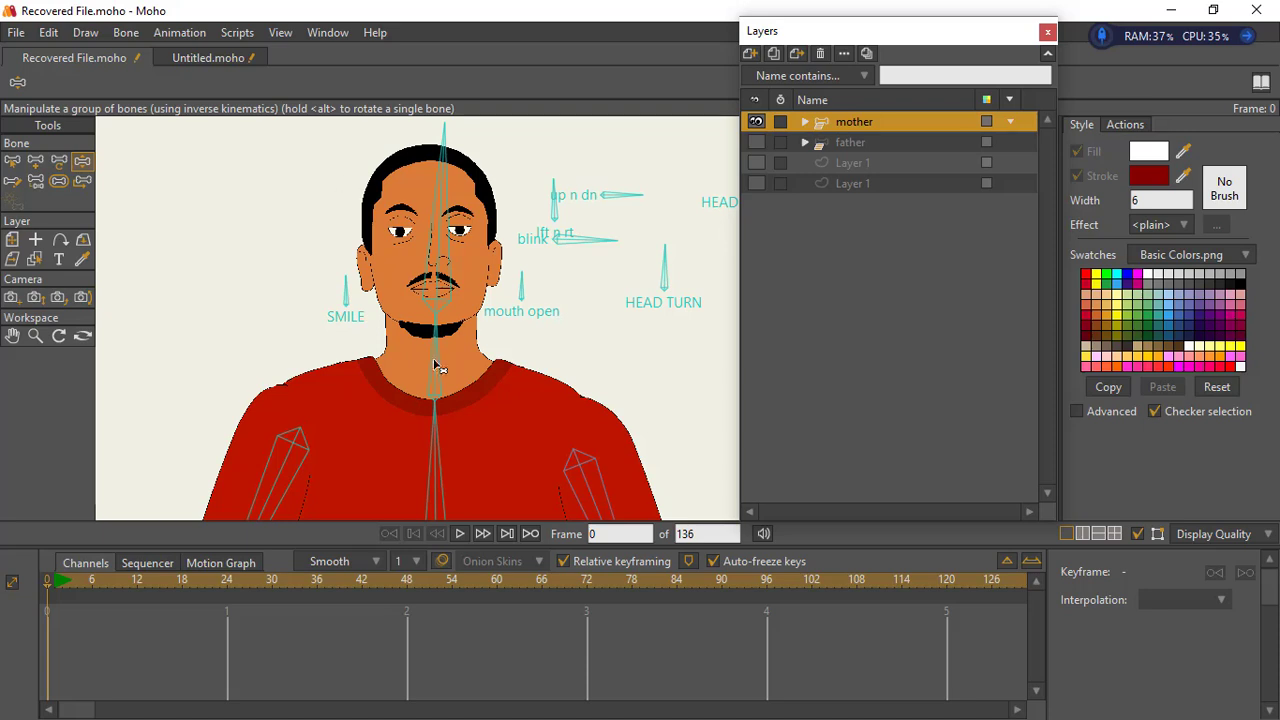
click(805, 122)
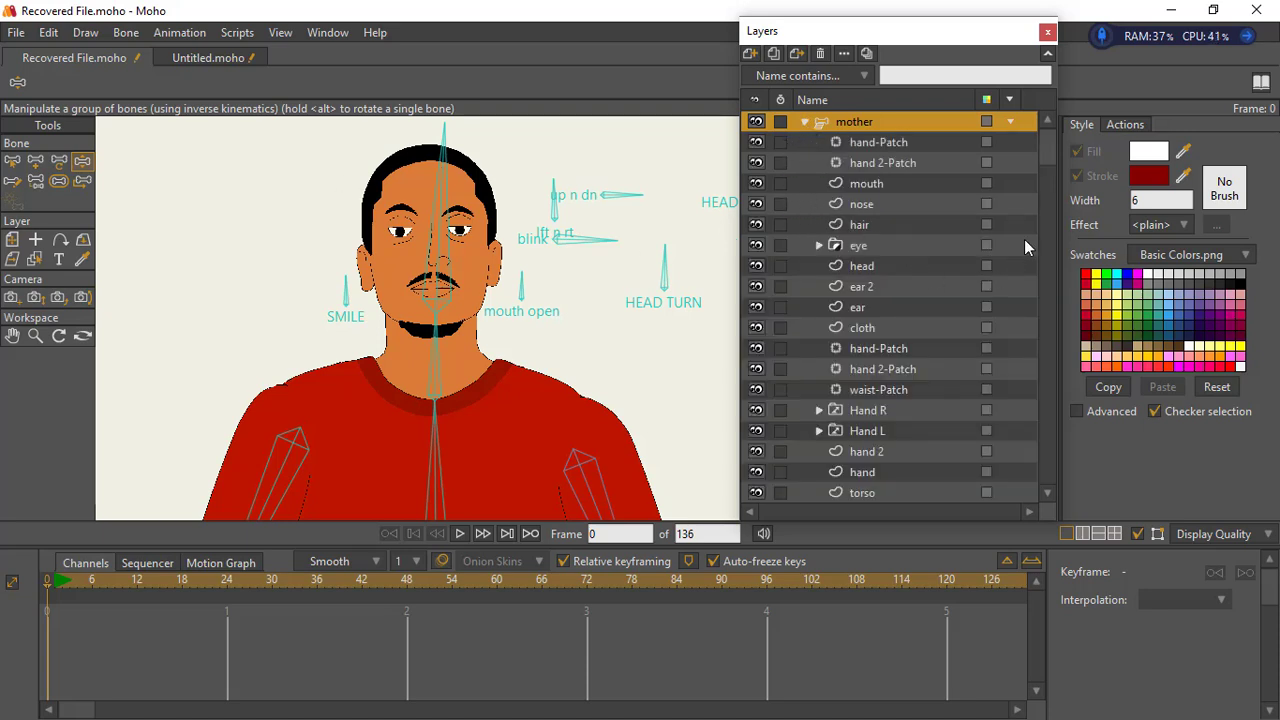
drag(1051, 157, 1057, 487)
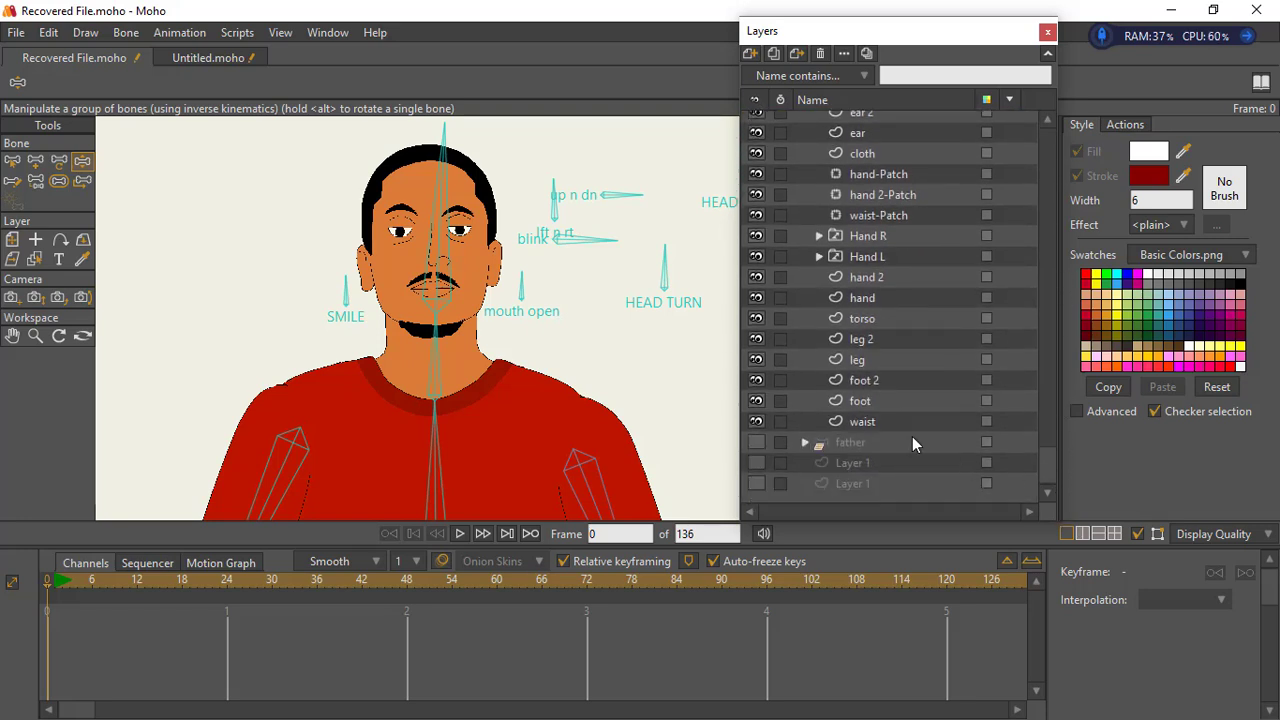
click(866, 156)
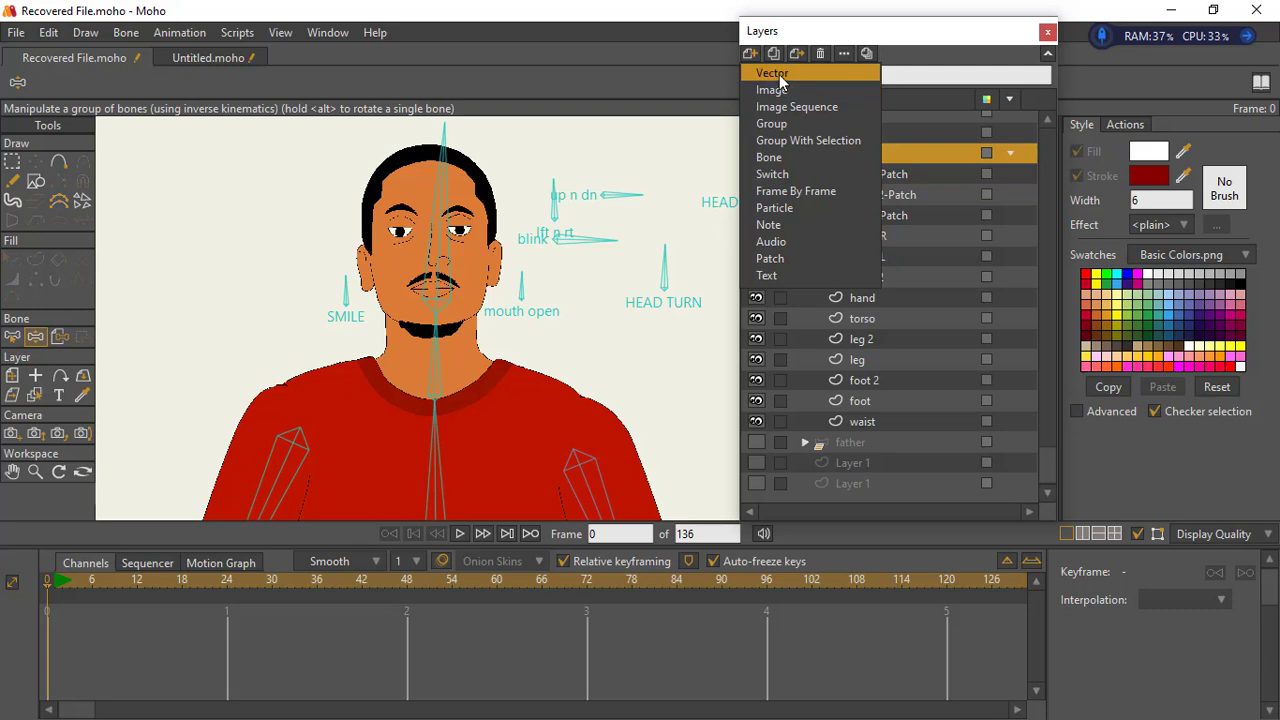
click(779, 74)
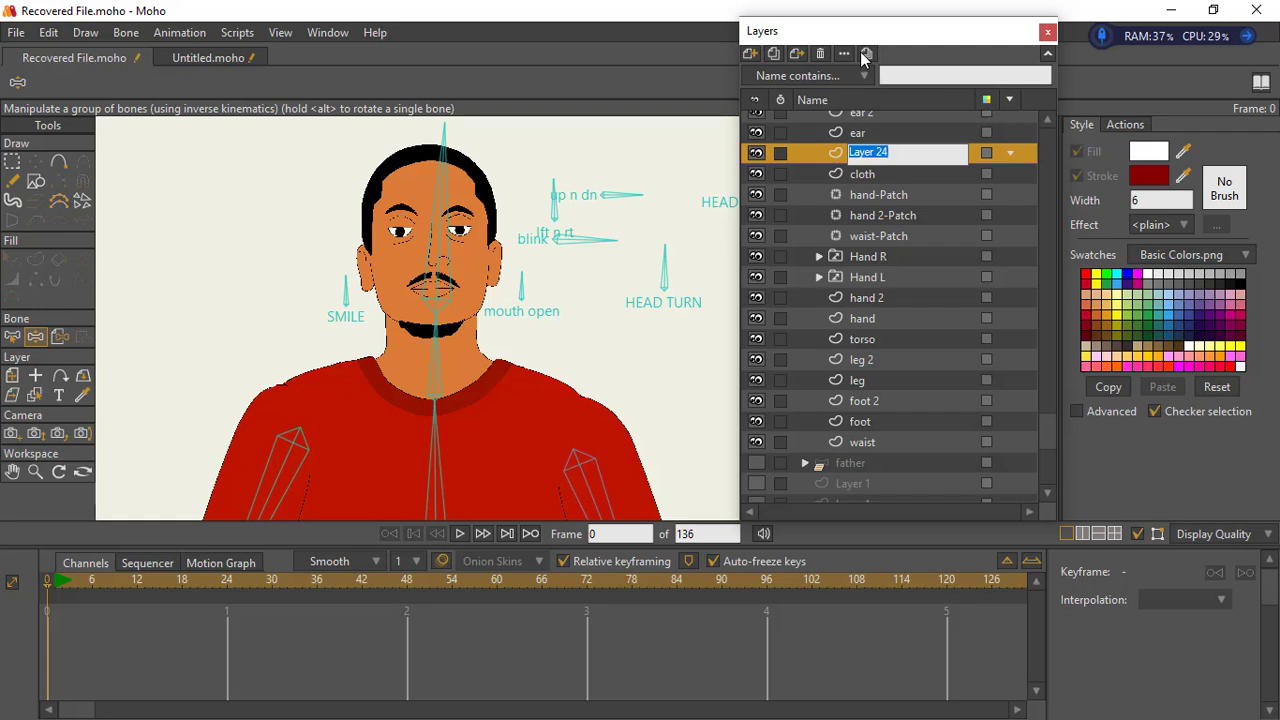
text(H)
key(Return)
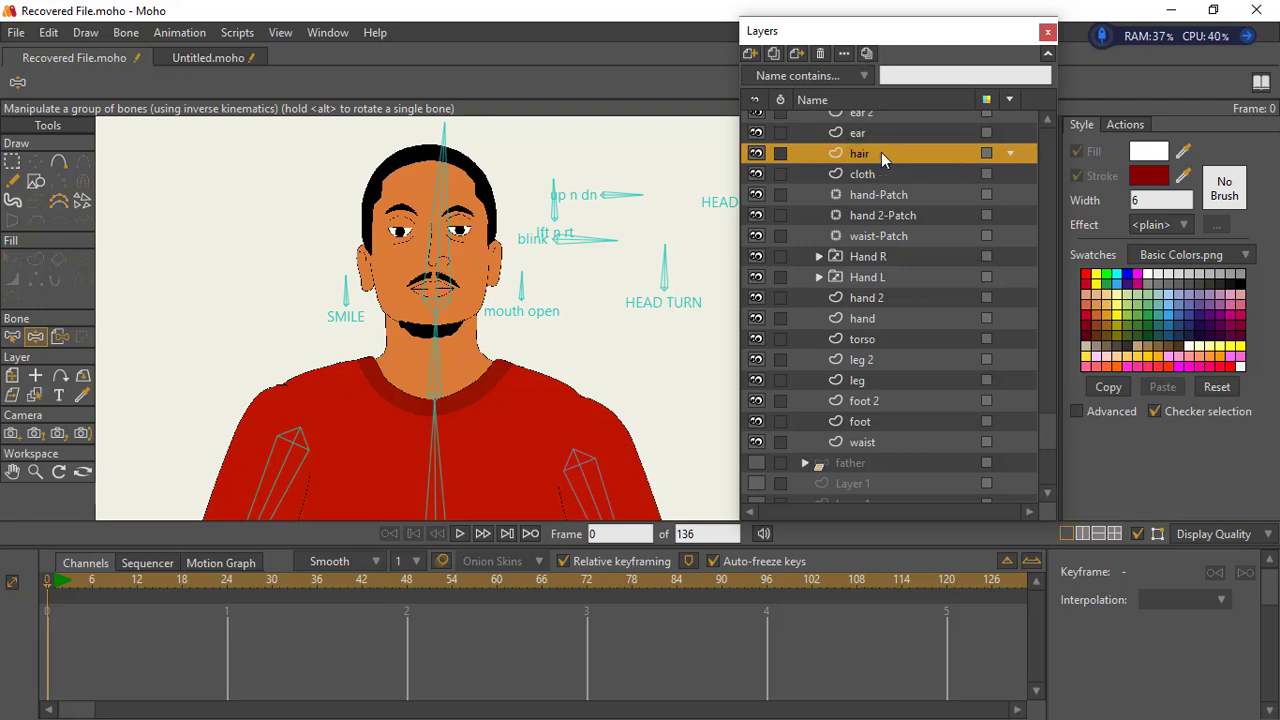
- Move the new hair layer directly below the torso layer and hide the original hair layer
drag(883, 155, 625, 362)
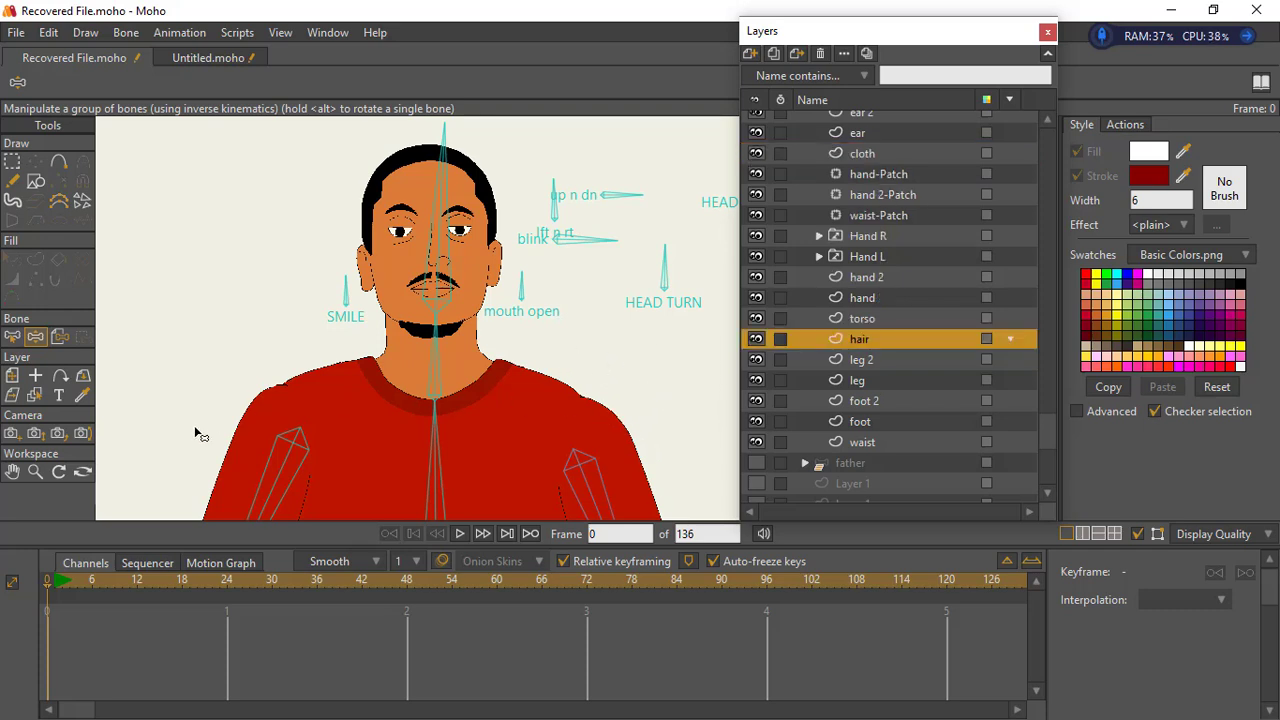
click(35, 471)
drag(516, 372, 481, 357)
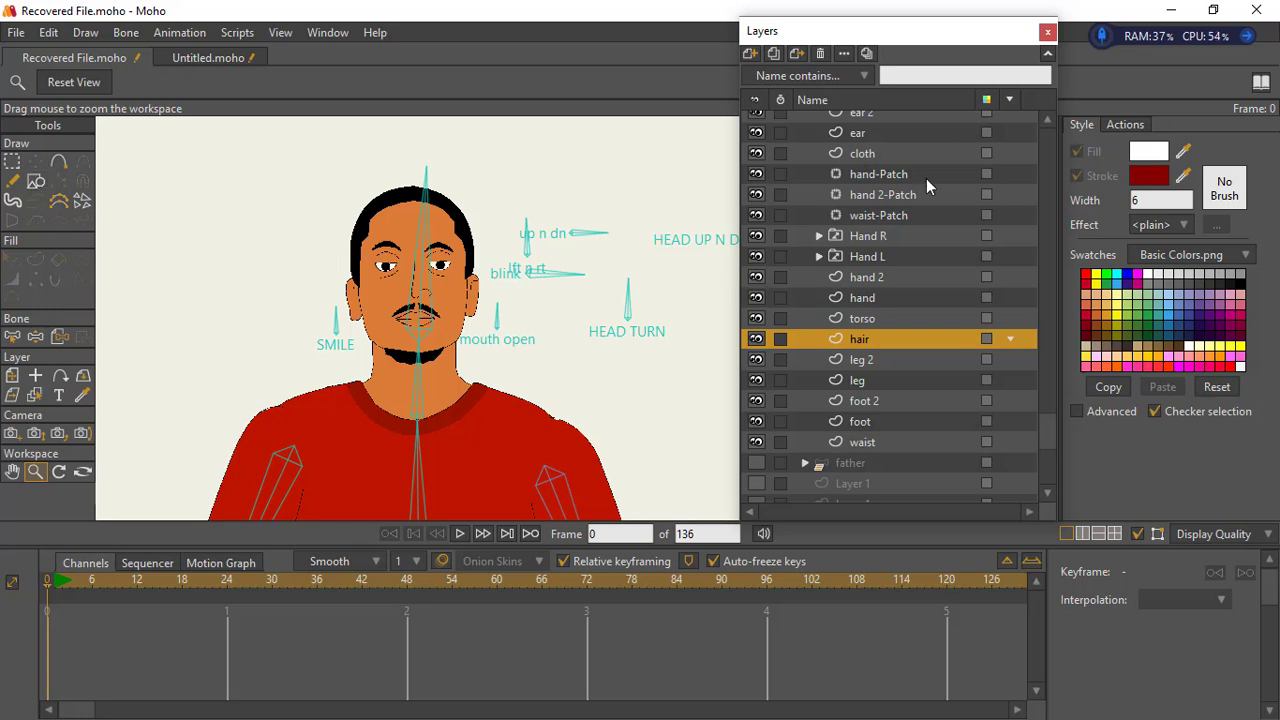
drag(1052, 413, 1051, 256)
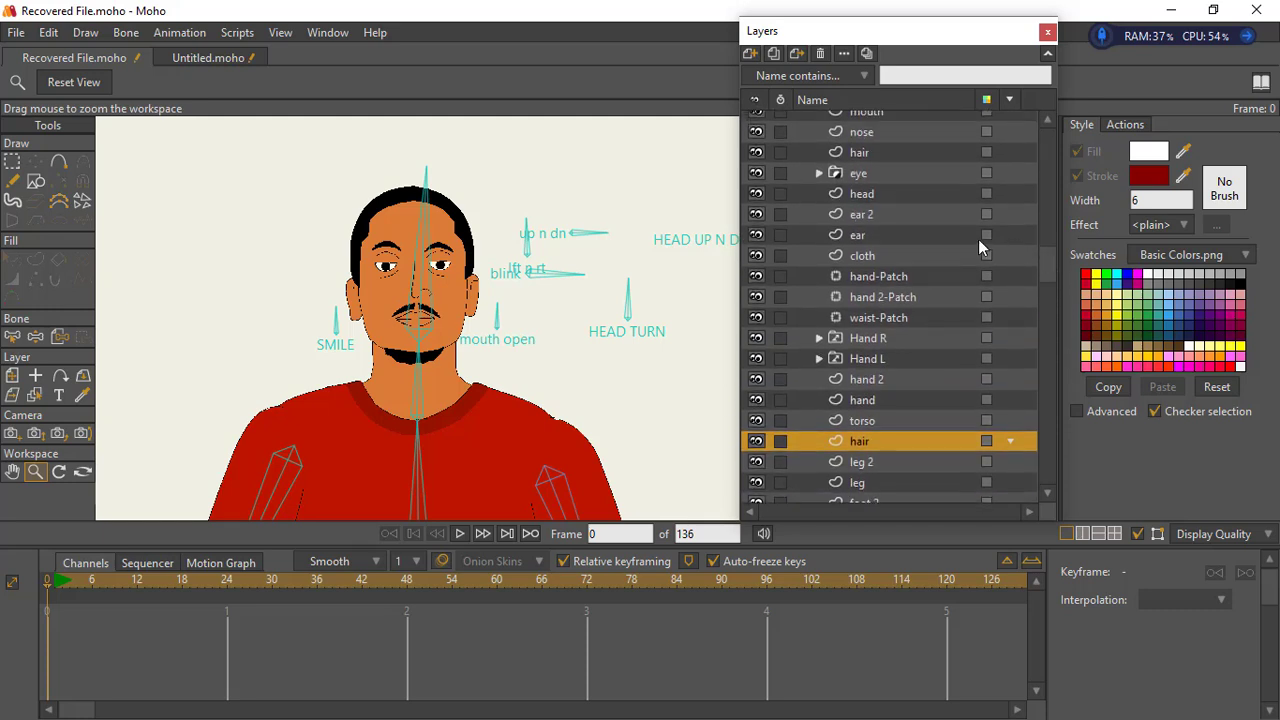
click(757, 196)
click(757, 196)
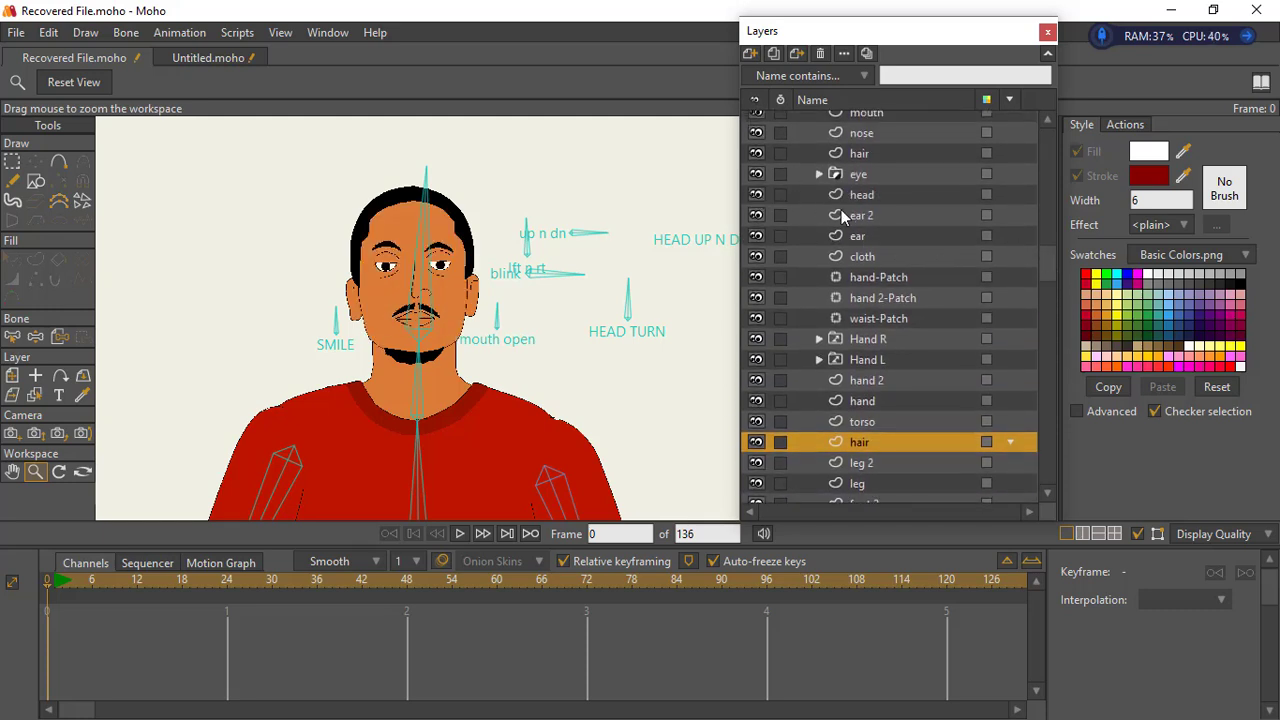
click(757, 155)
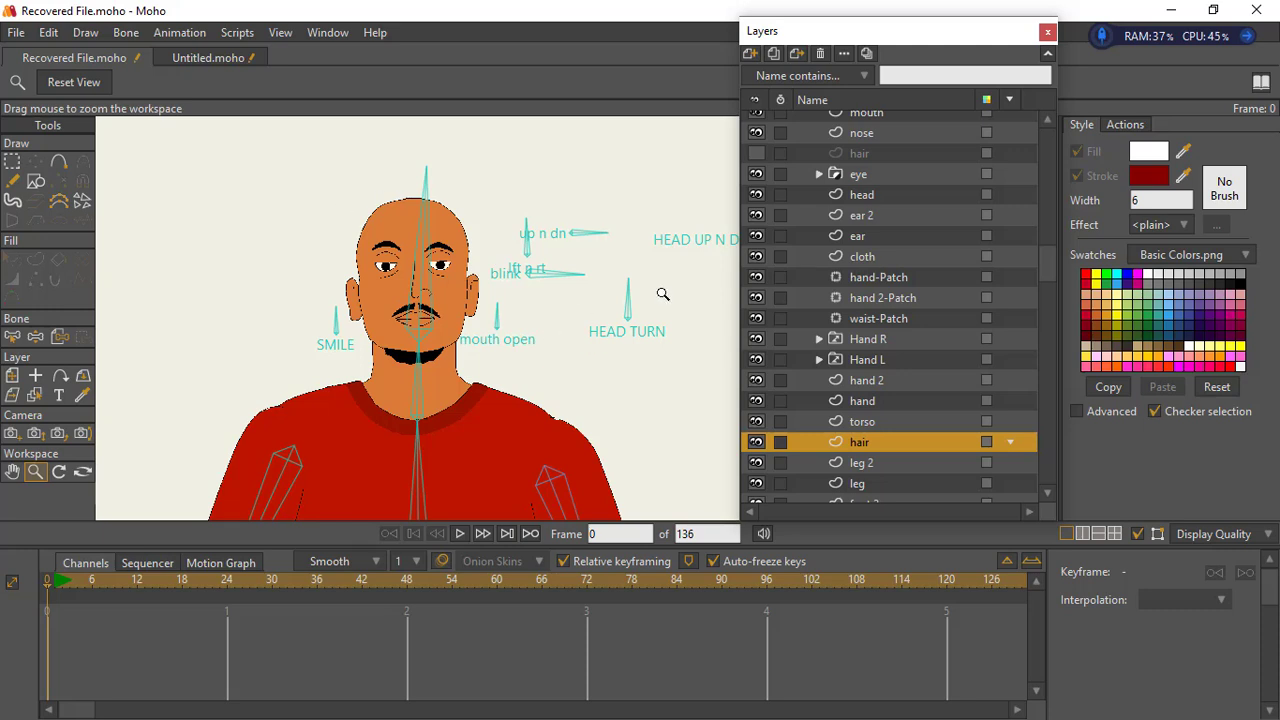
- With Add Point, draw a long hair outline over the head and down one side to elbow height
click(58, 162)
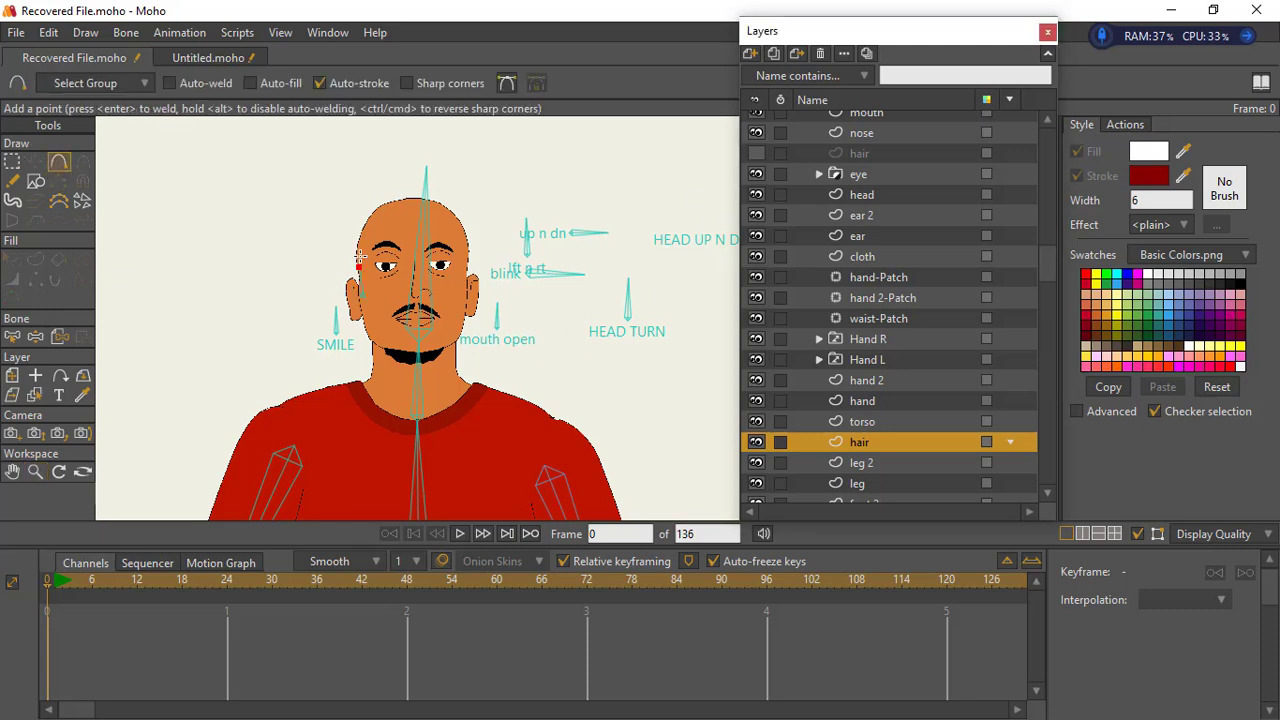
click(373, 219)
click(437, 218)
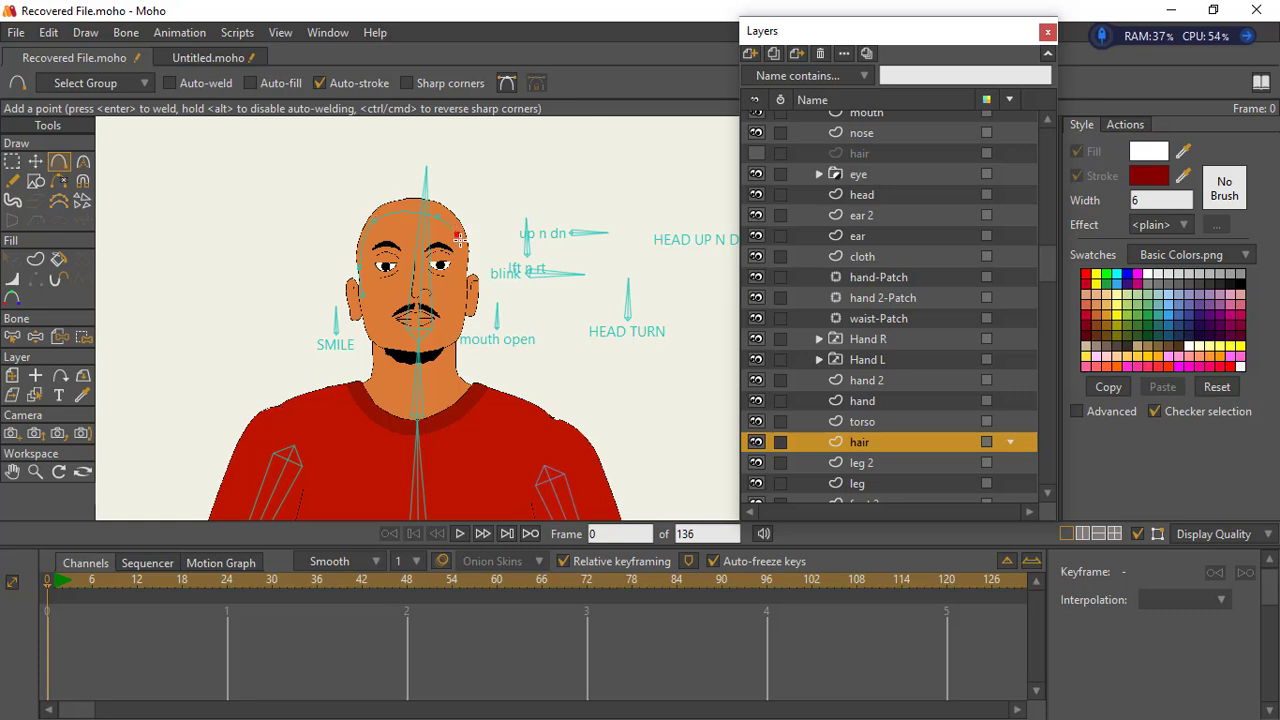
click(483, 359)
drag(534, 512, 529, 496)
drag(460, 256, 425, 65)
click(537, 483)
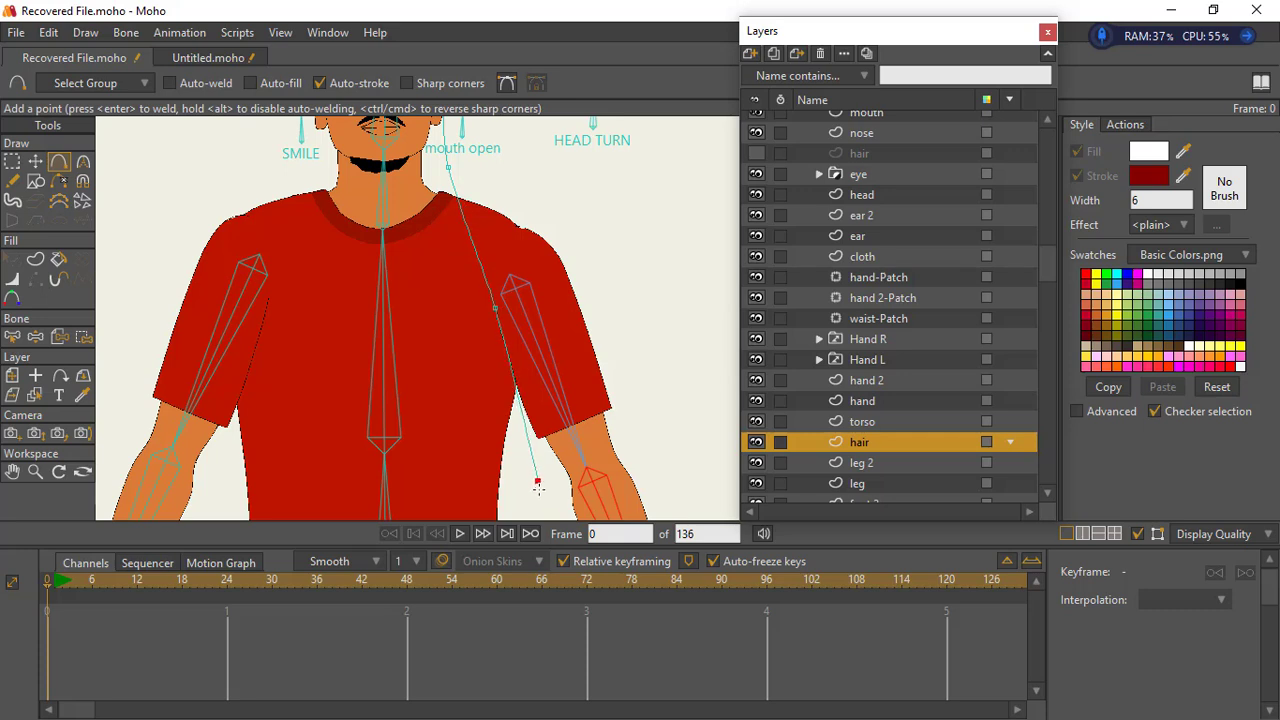
- Continue the hair outline across the lower torso and up the other side, back to its start beside the ear
click(433, 490)
click(293, 500)
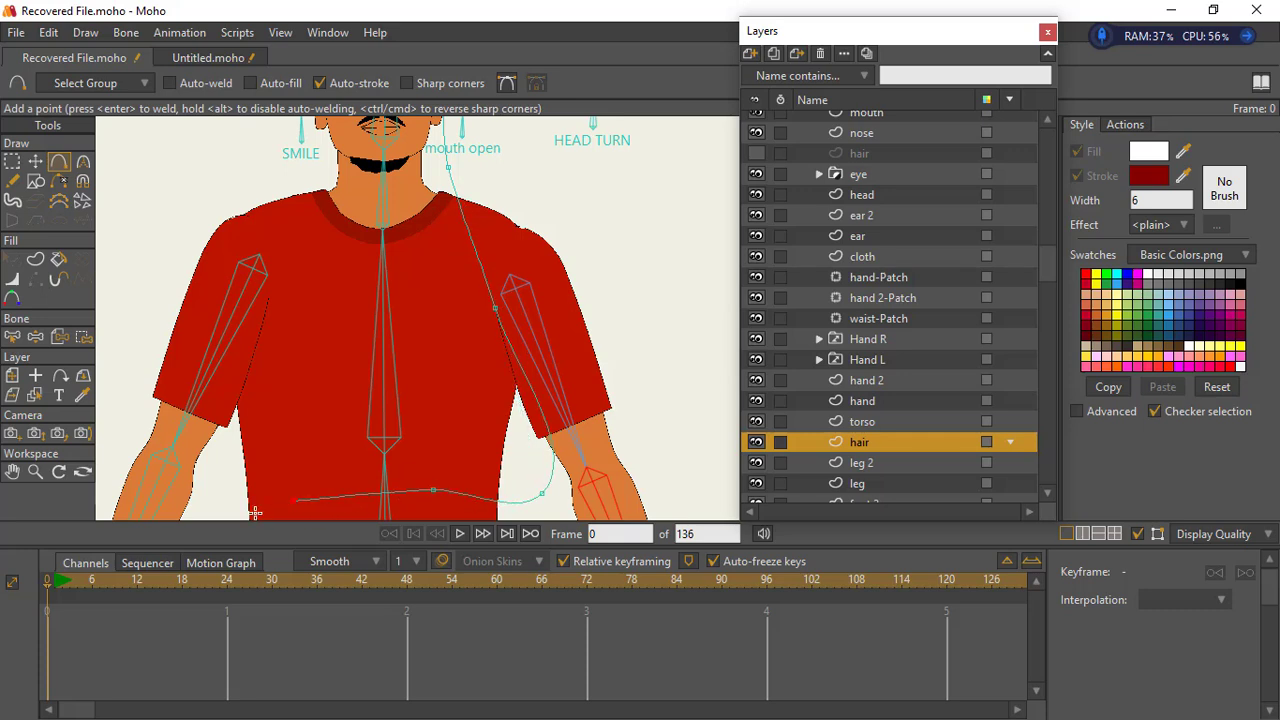
click(208, 500)
drag(210, 498, 211, 495)
click(193, 413)
click(238, 273)
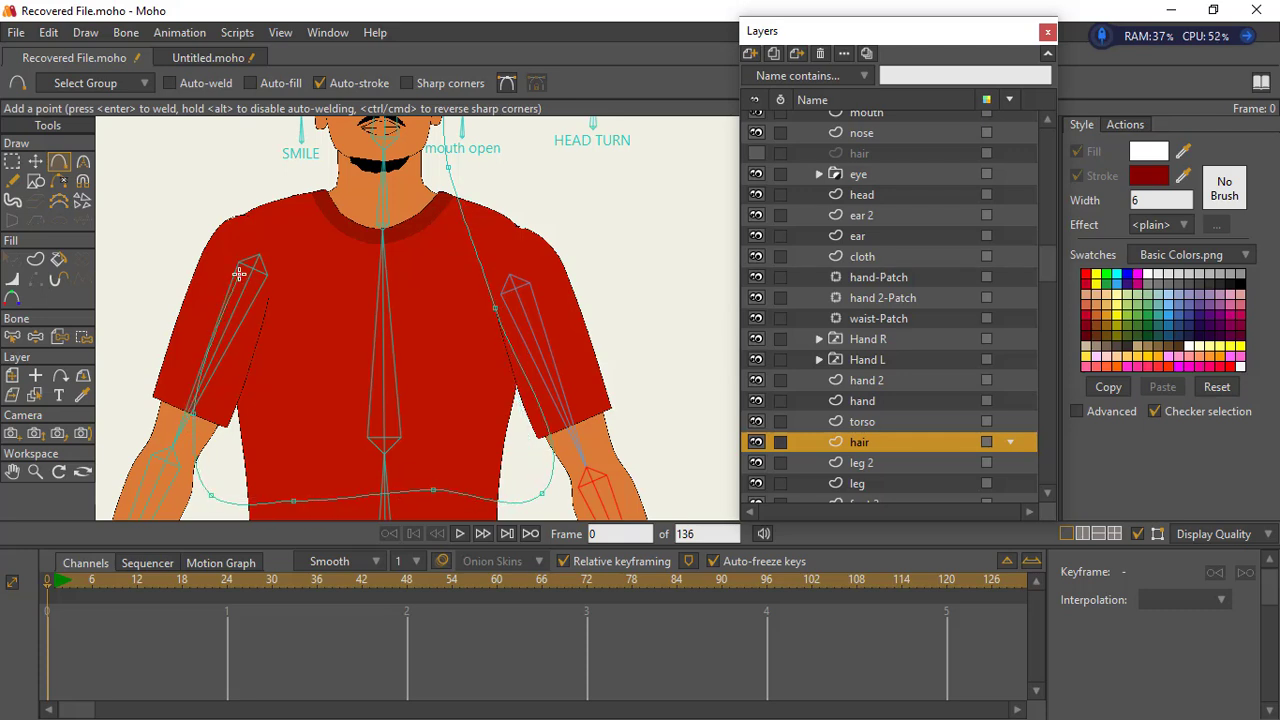
click(279, 168)
drag(351, 194, 328, 380)
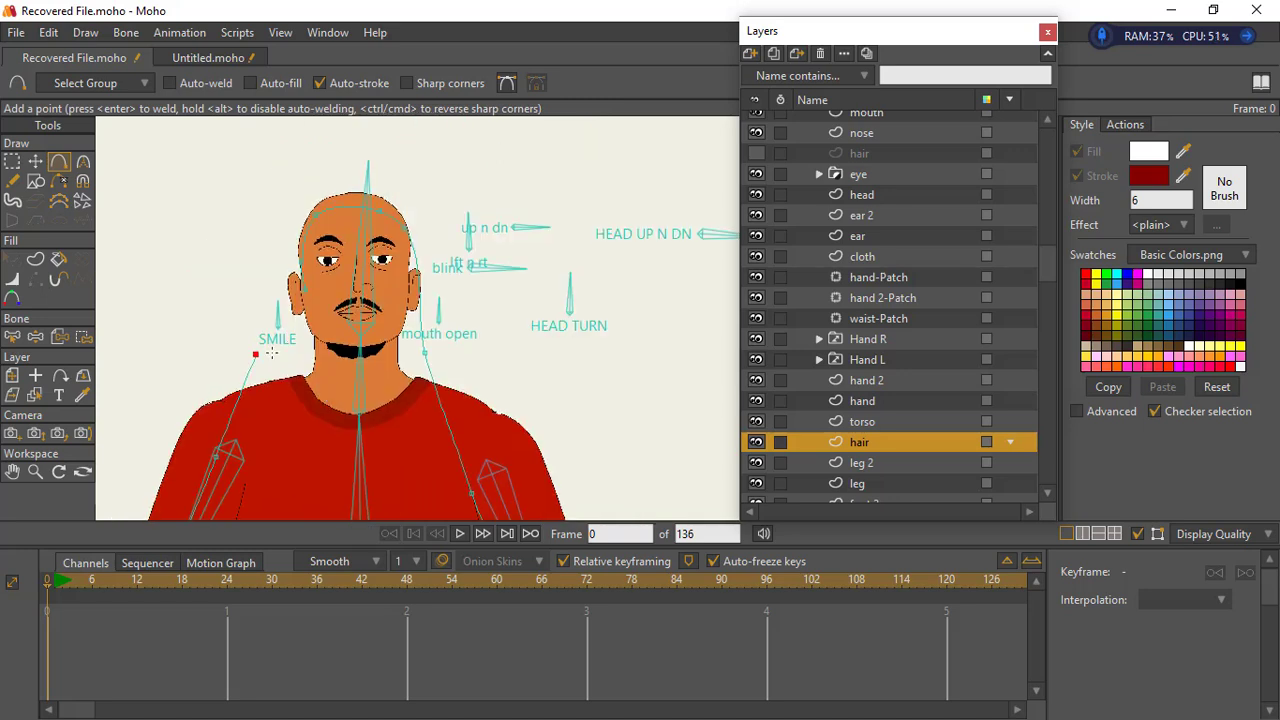
drag(290, 298, 301, 296)
- Close the hair outline by moving its end point onto the starting point, and select all its points
click(36, 162)
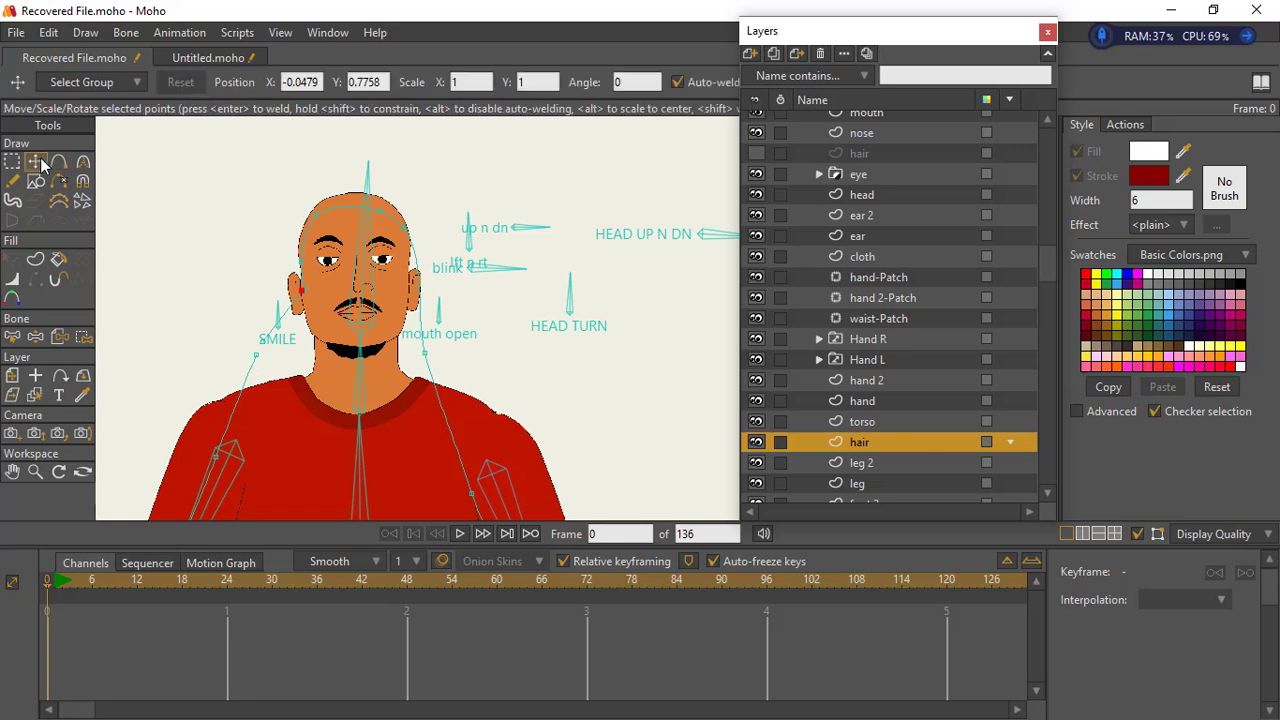
click(257, 355)
drag(301, 291, 304, 293)
key(ctrl+a)
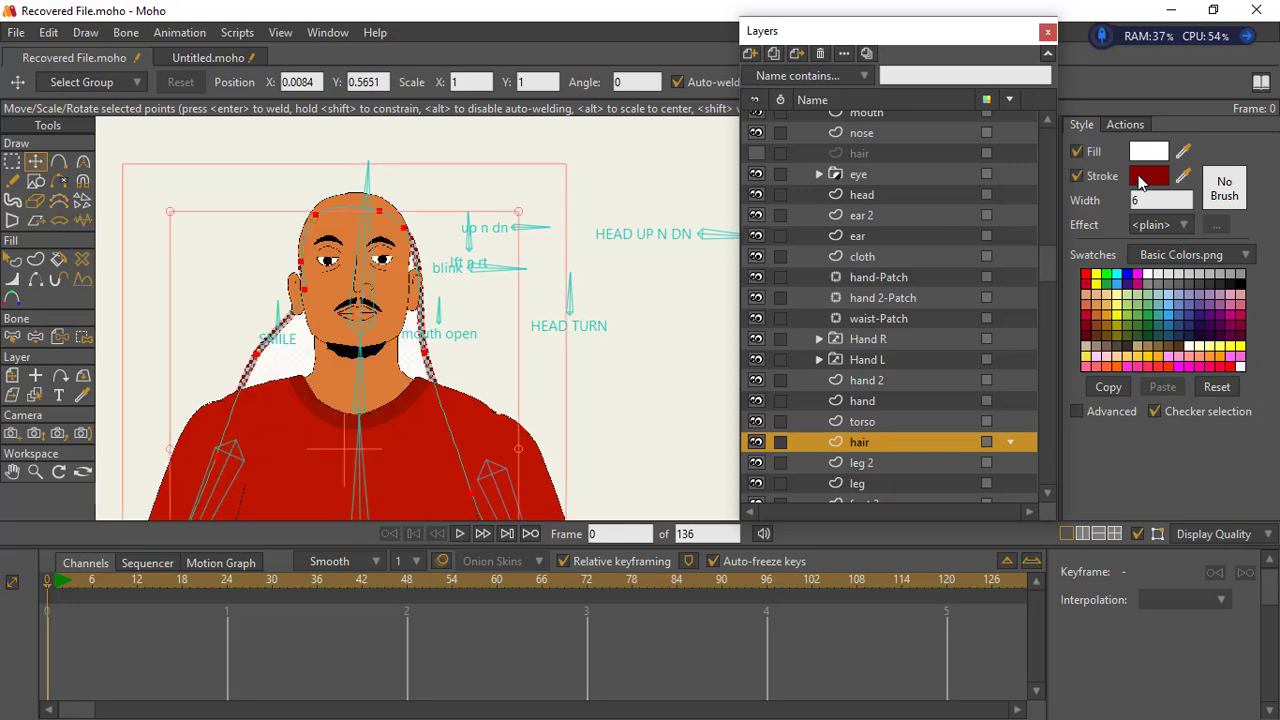
- Set the hair shape's stroke and fill to black and its stroke width to 1
click(1143, 180)
click(902, 356)
click(1042, 380)
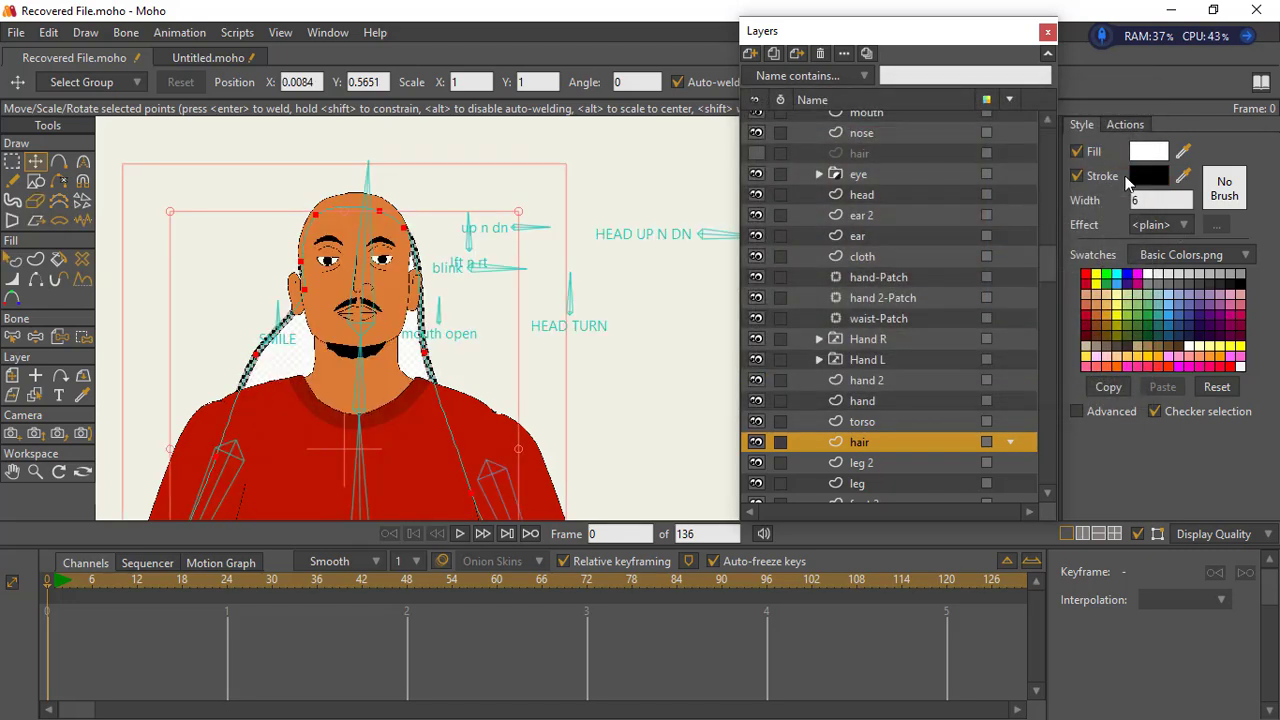
click(1146, 158)
click(946, 355)
click(1058, 380)
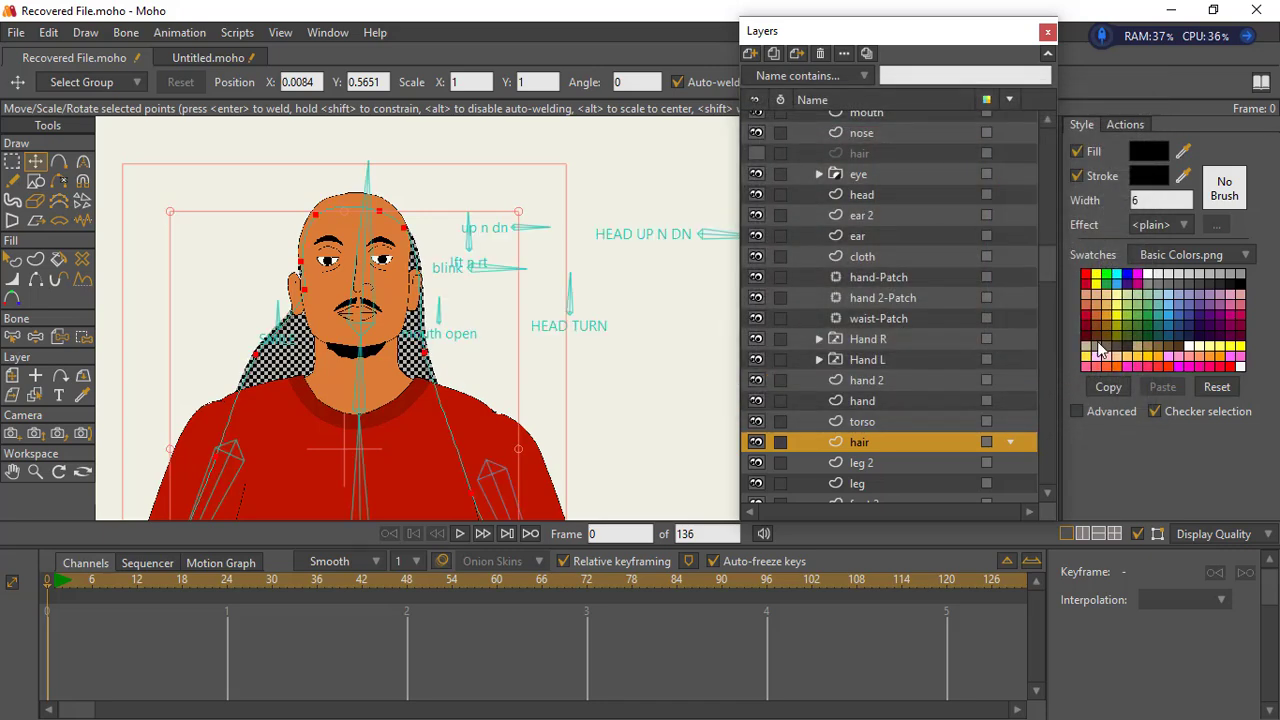
drag(1145, 199, 1112, 218)
- Move the upper points of the long hair shape outward so the hair rims the bald head and reaches the ear
click(12, 162)
click(266, 245)
key(ctrl+a)
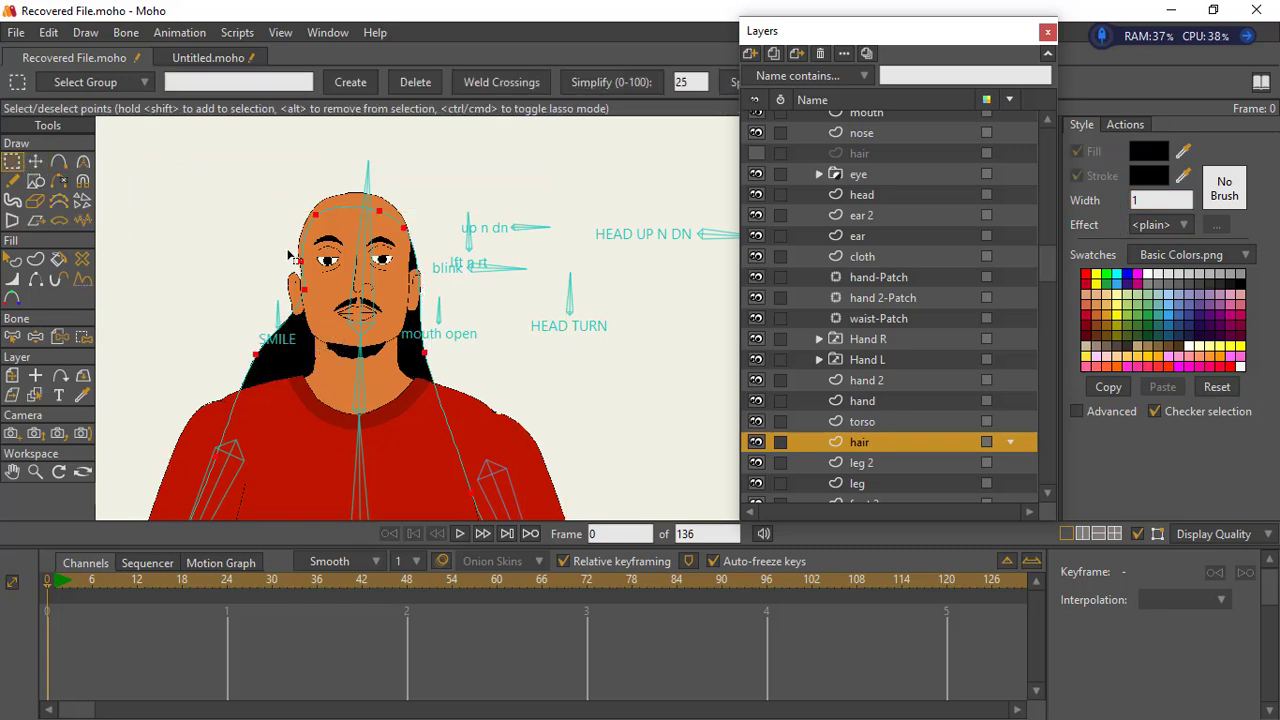
click(35, 162)
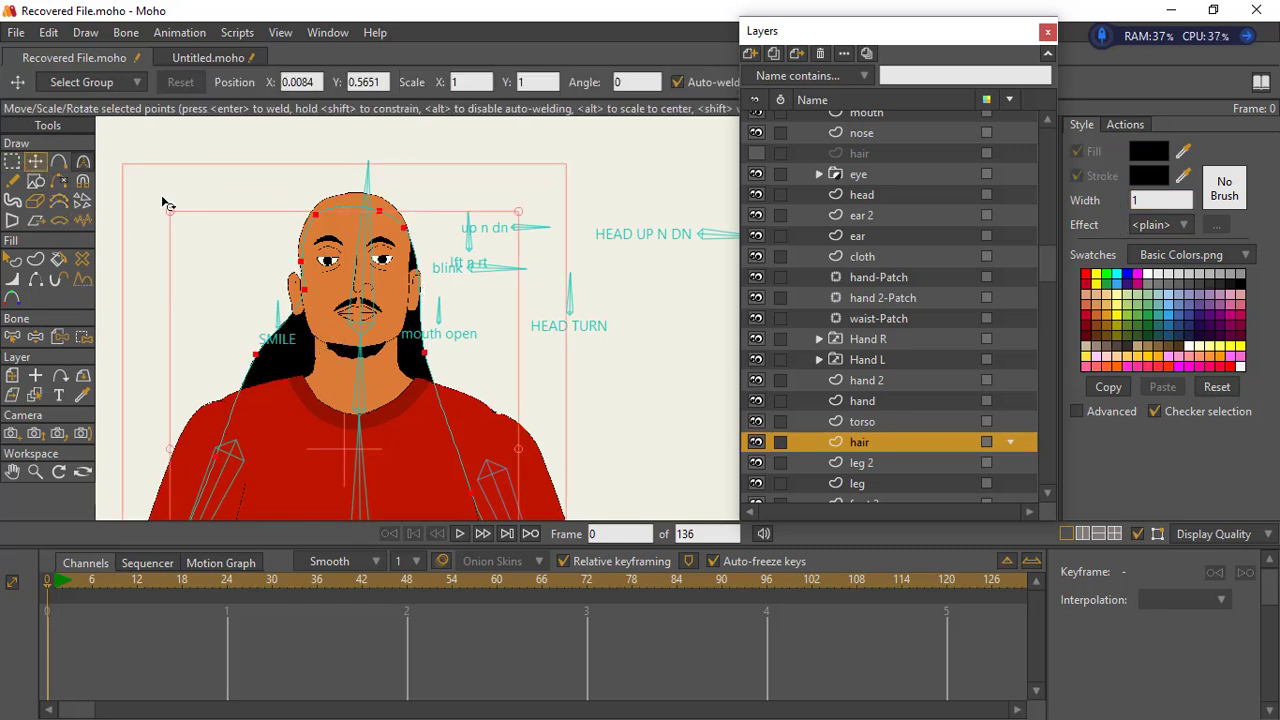
click(318, 201)
drag(322, 204, 298, 296)
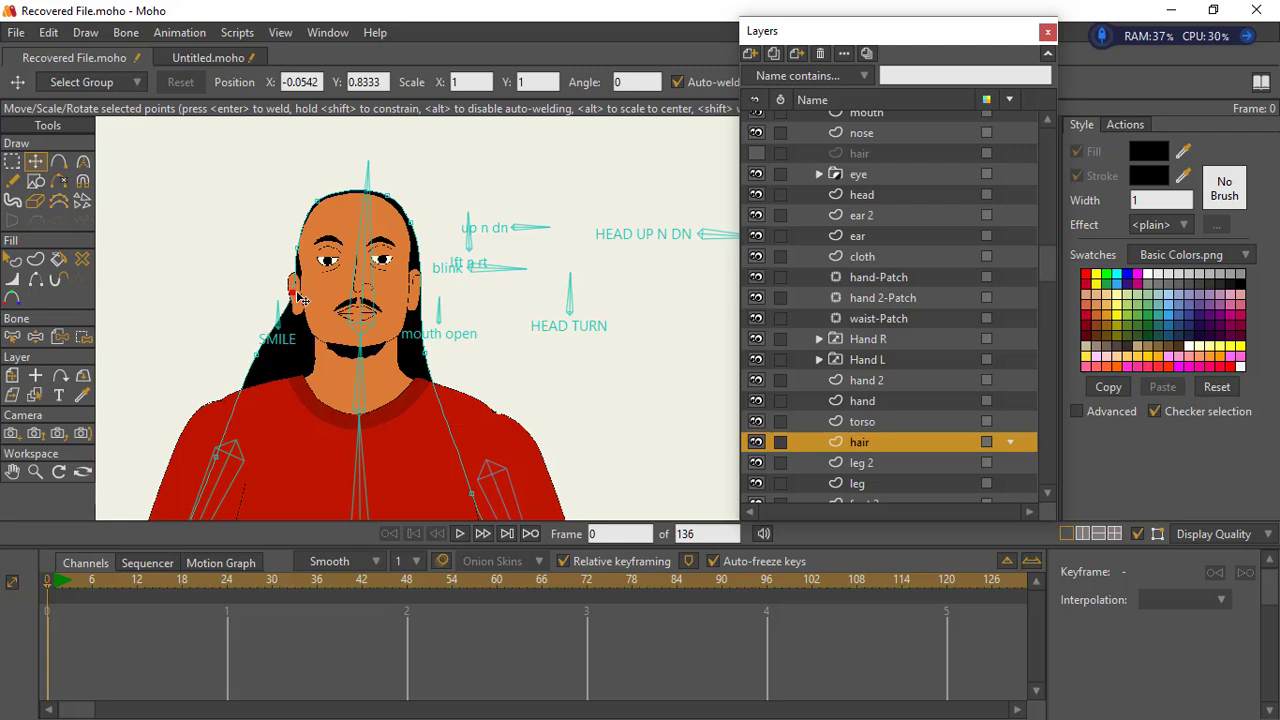
- Bind the long hair layer to the head bone
click(58, 336)
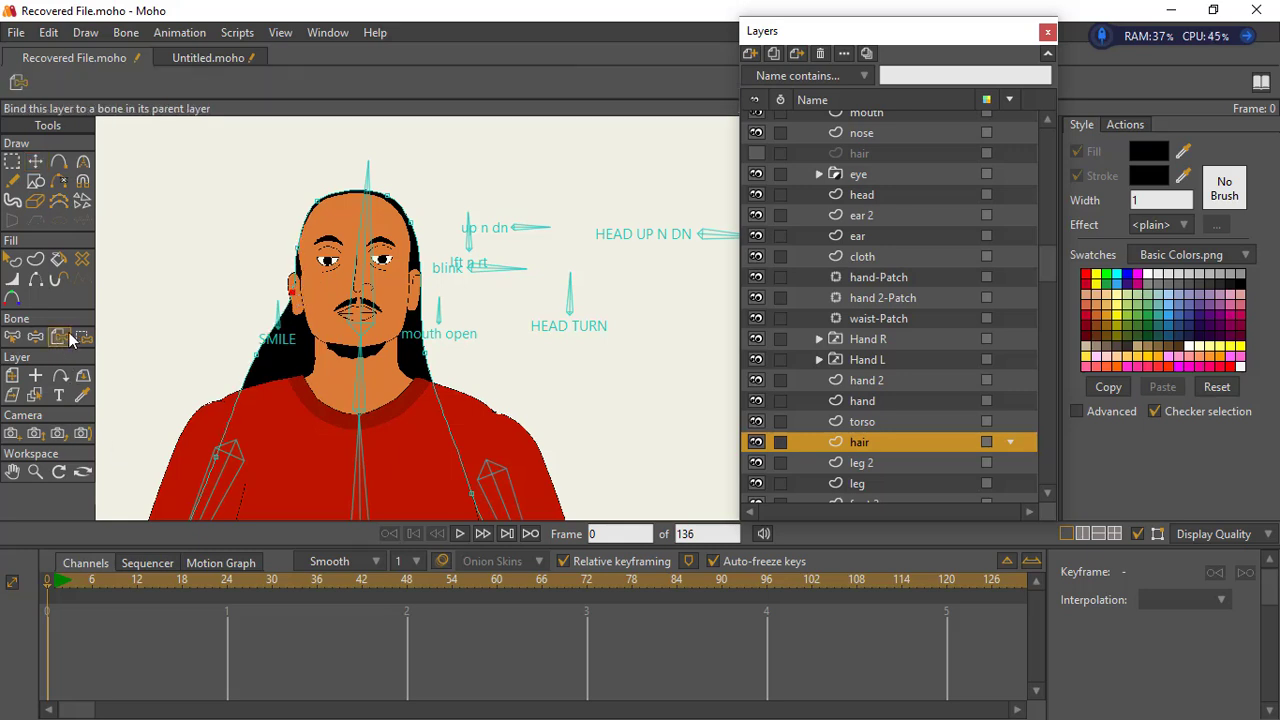
click(352, 289)
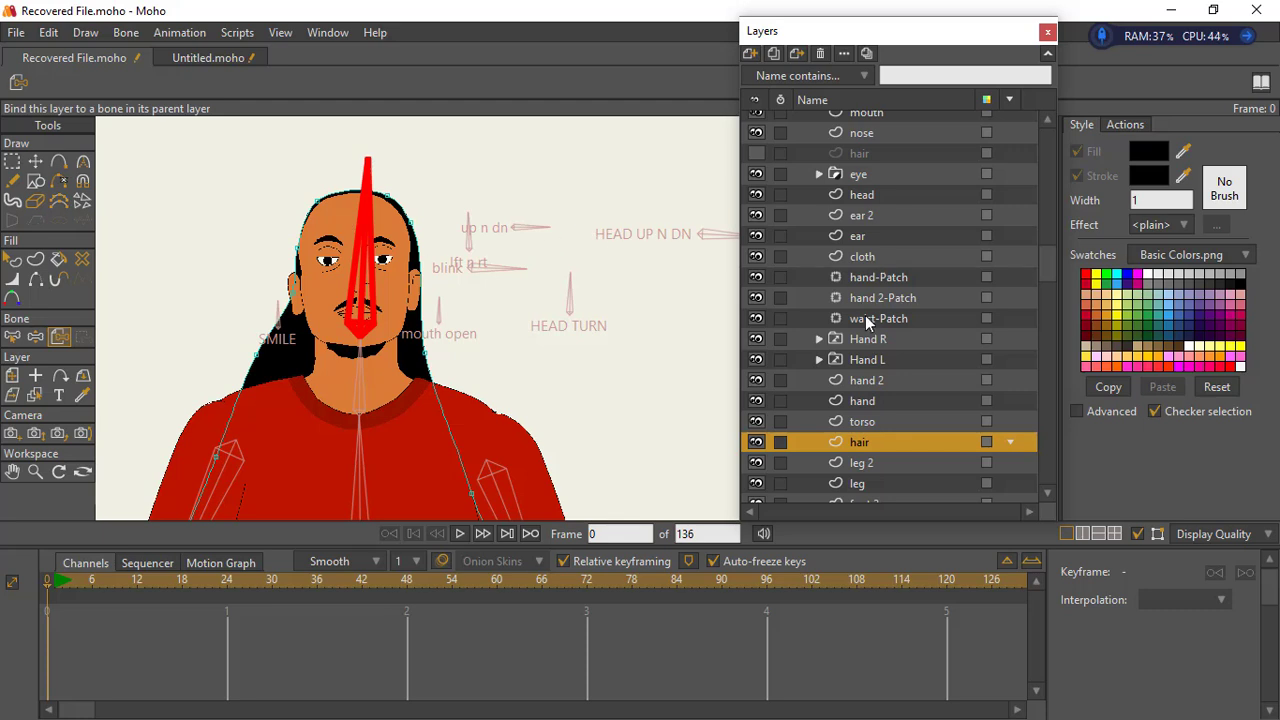
- Select the original hair layer and show it briefly for comparison with the long hair, ending with it hidden
scroll(1052, 303, up, 3)
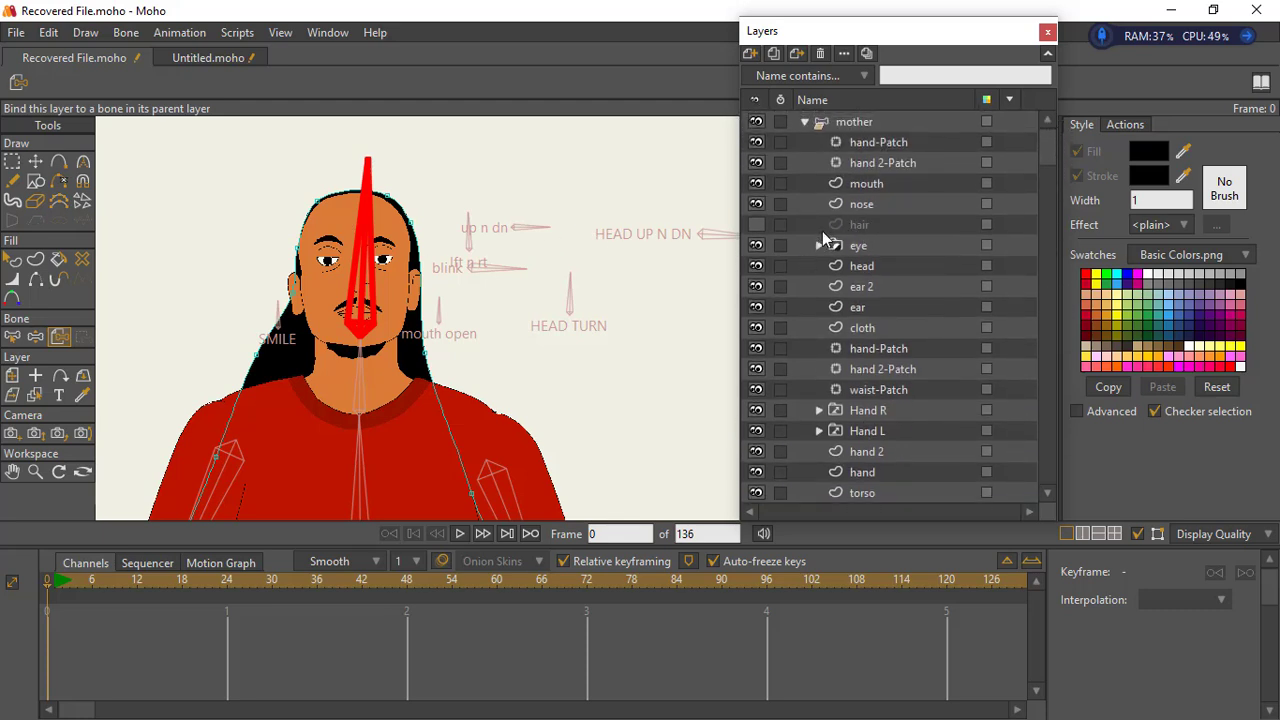
click(860, 228)
click(757, 224)
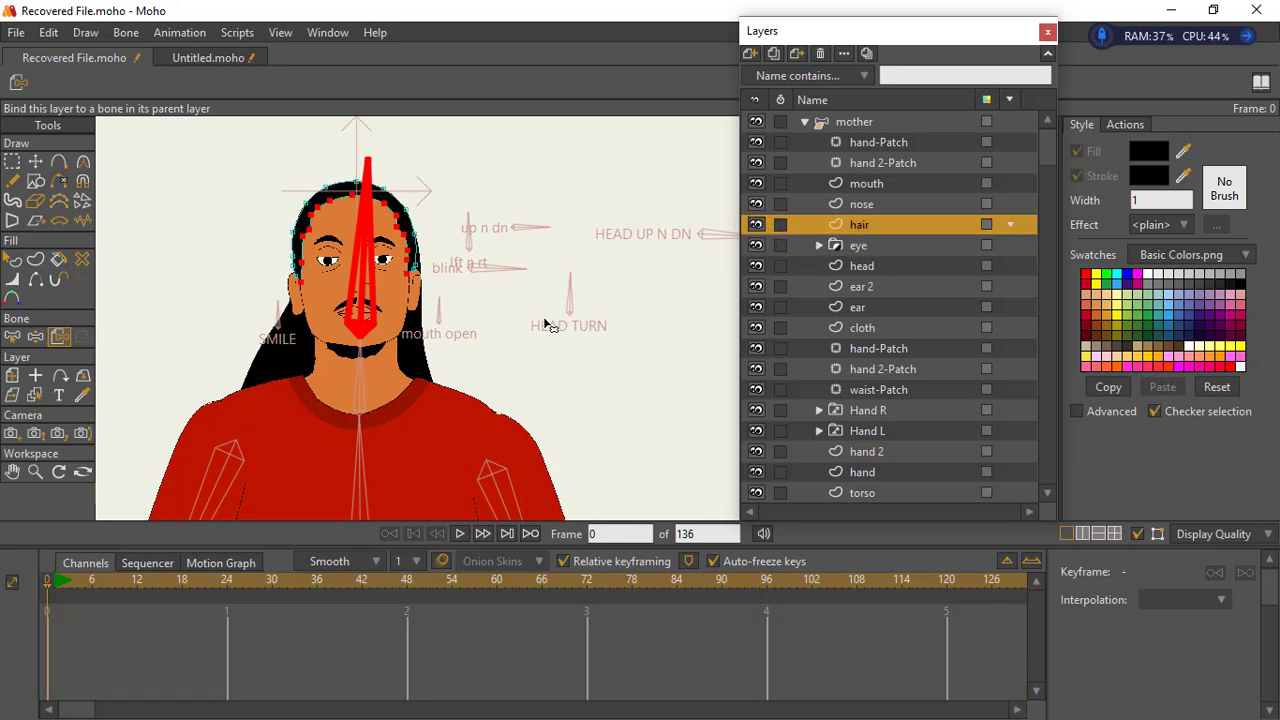
click(757, 224)
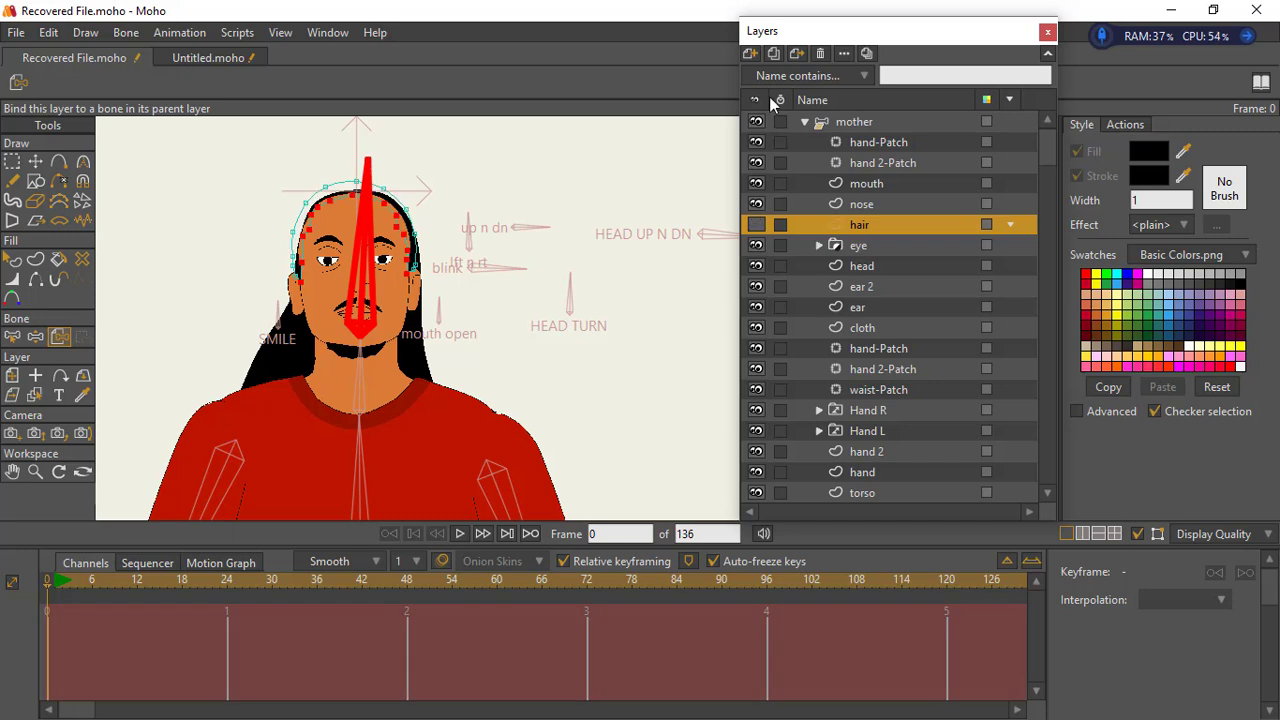
- Add a vector layer named "front hair" directly above the original hair layer
click(750, 53)
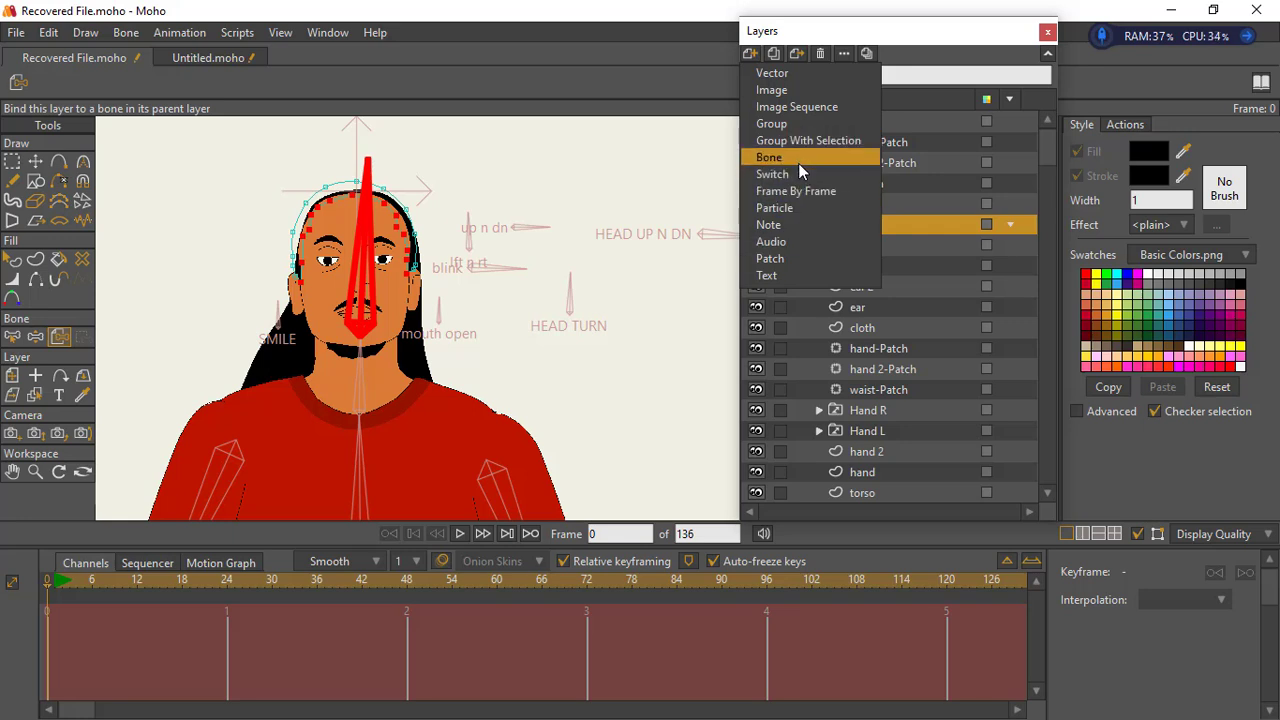
click(796, 86)
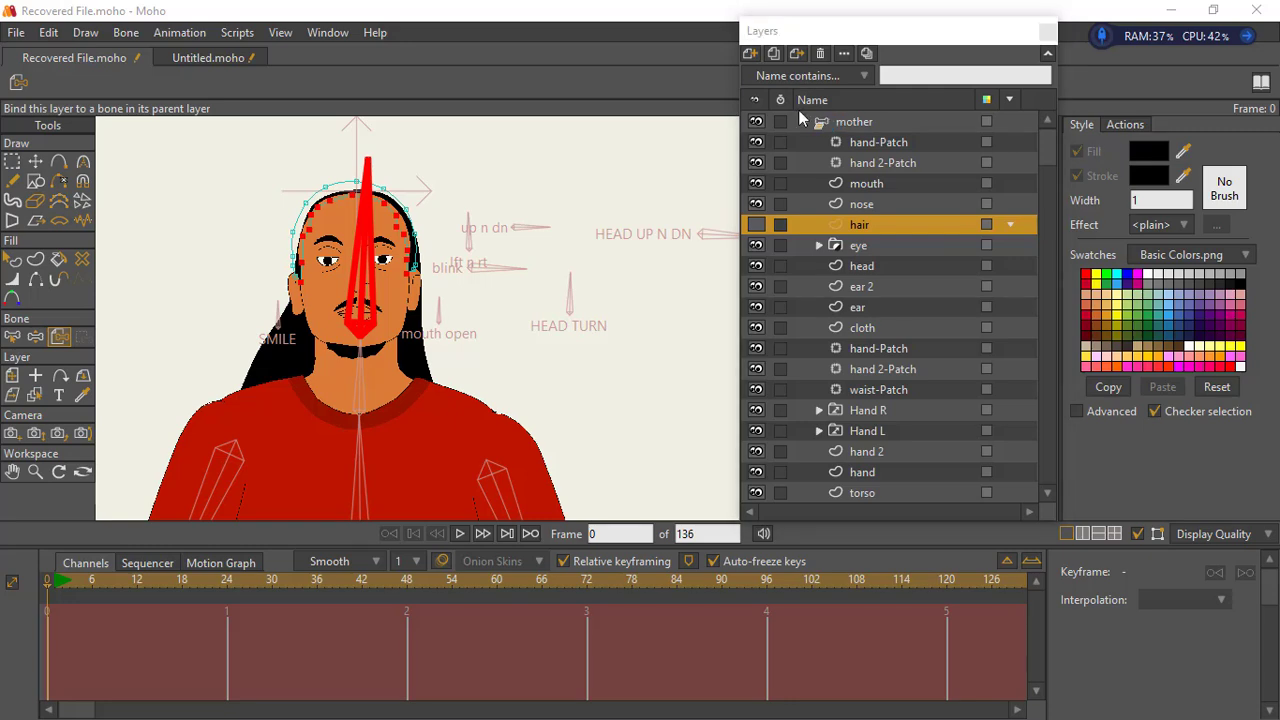
click(1258, 60)
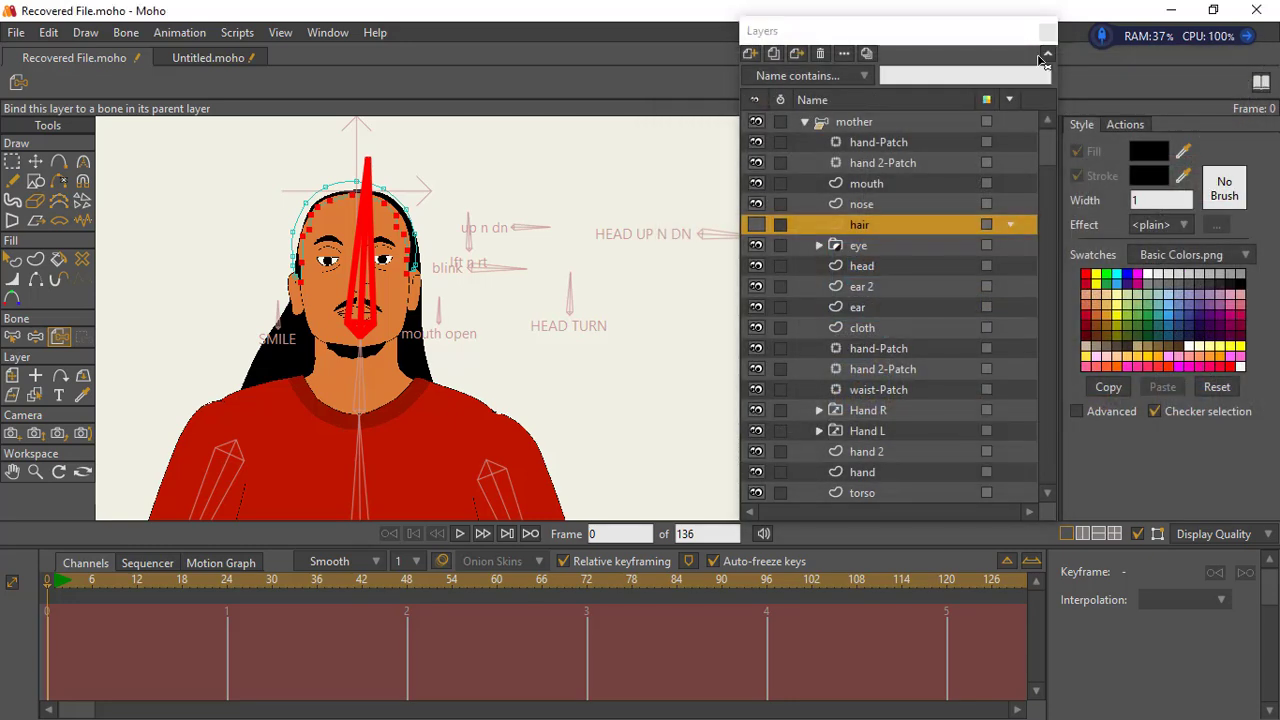
click(754, 57)
key(Escape)
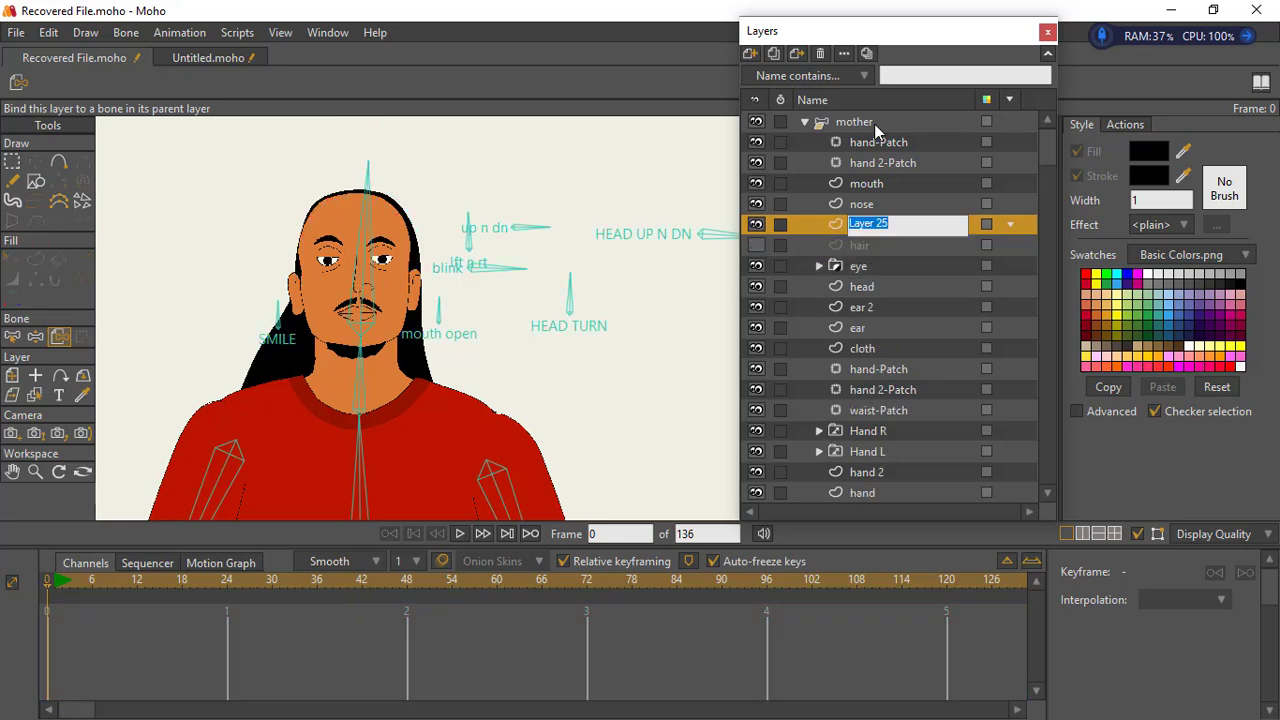
text(fro)
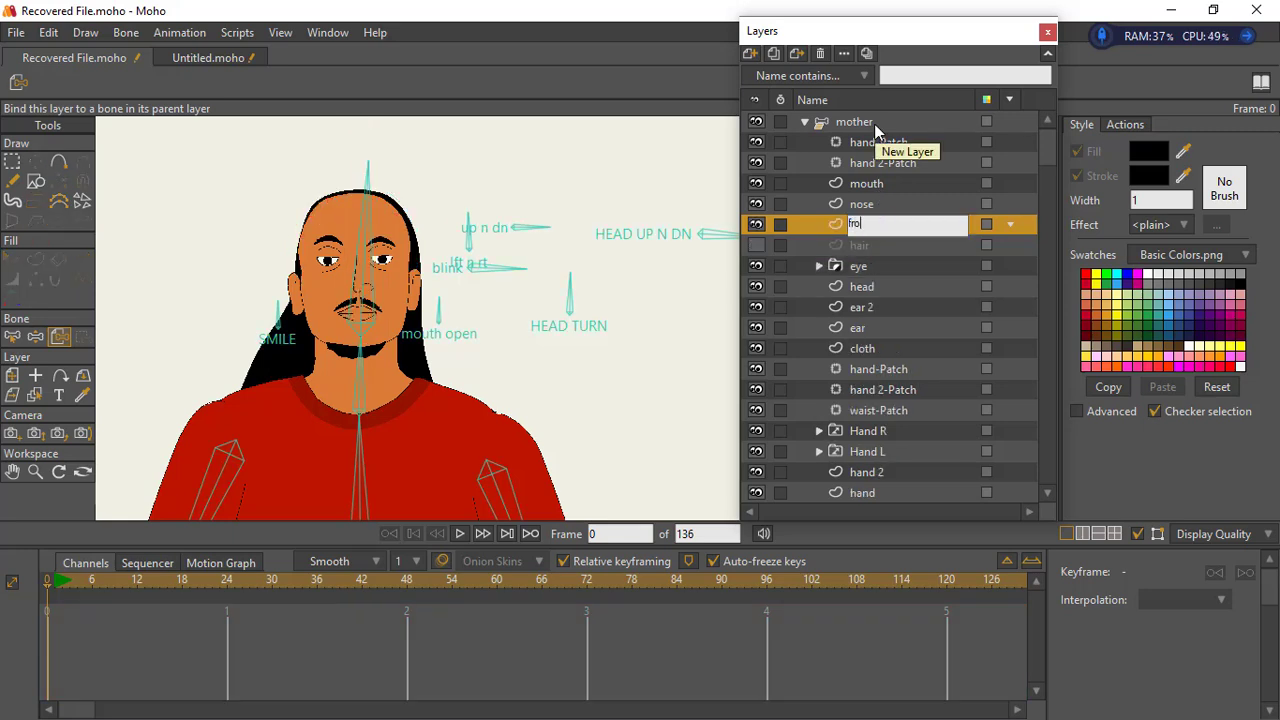
text(nt hair)
key(Return)
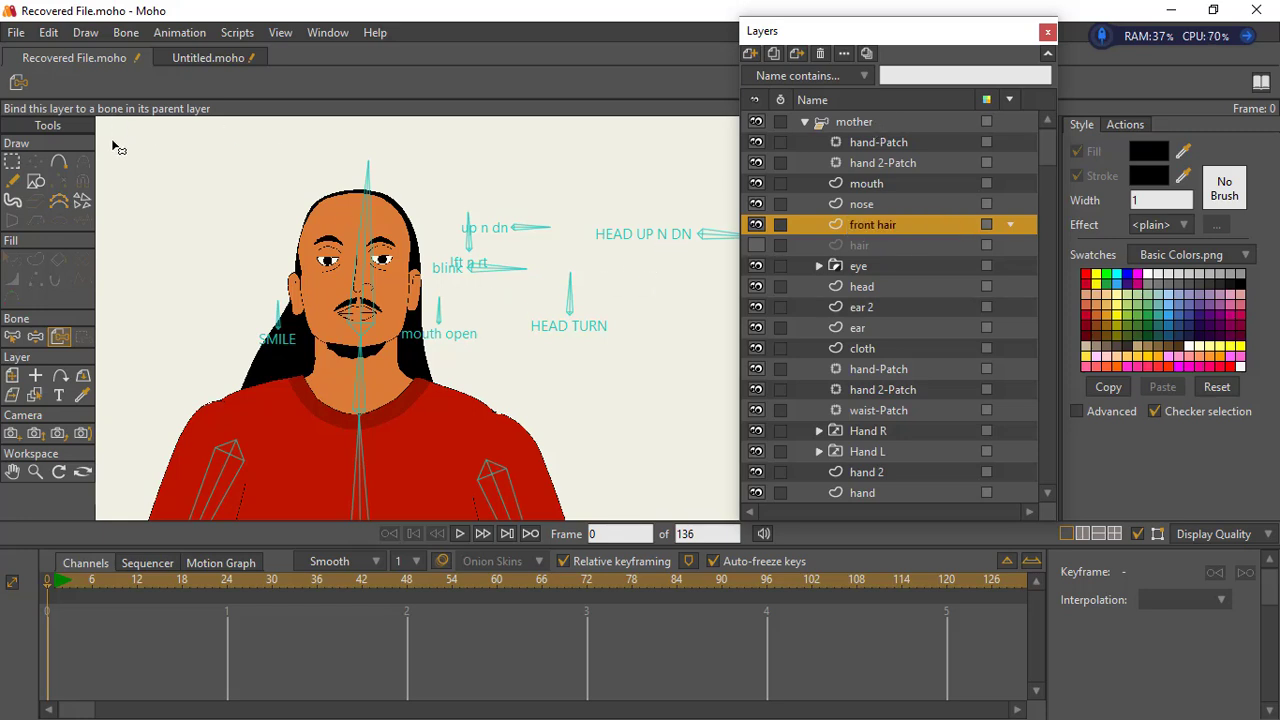
- With Add Point, draw a closed front hair shape over the crown and across the forehead just above the eyes
click(59, 162)
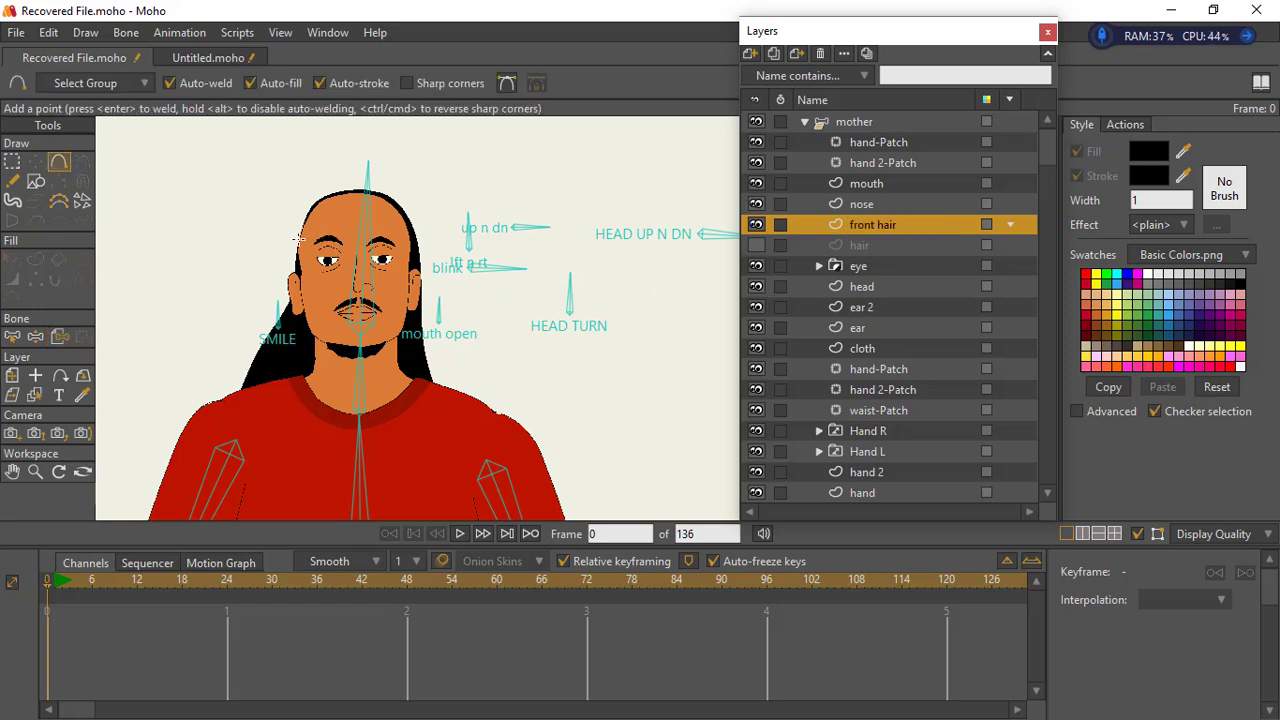
mouse_move(294, 234)
mouse_down()
mouse_move(316, 186)
mouse_move(375, 178)
mouse_up()
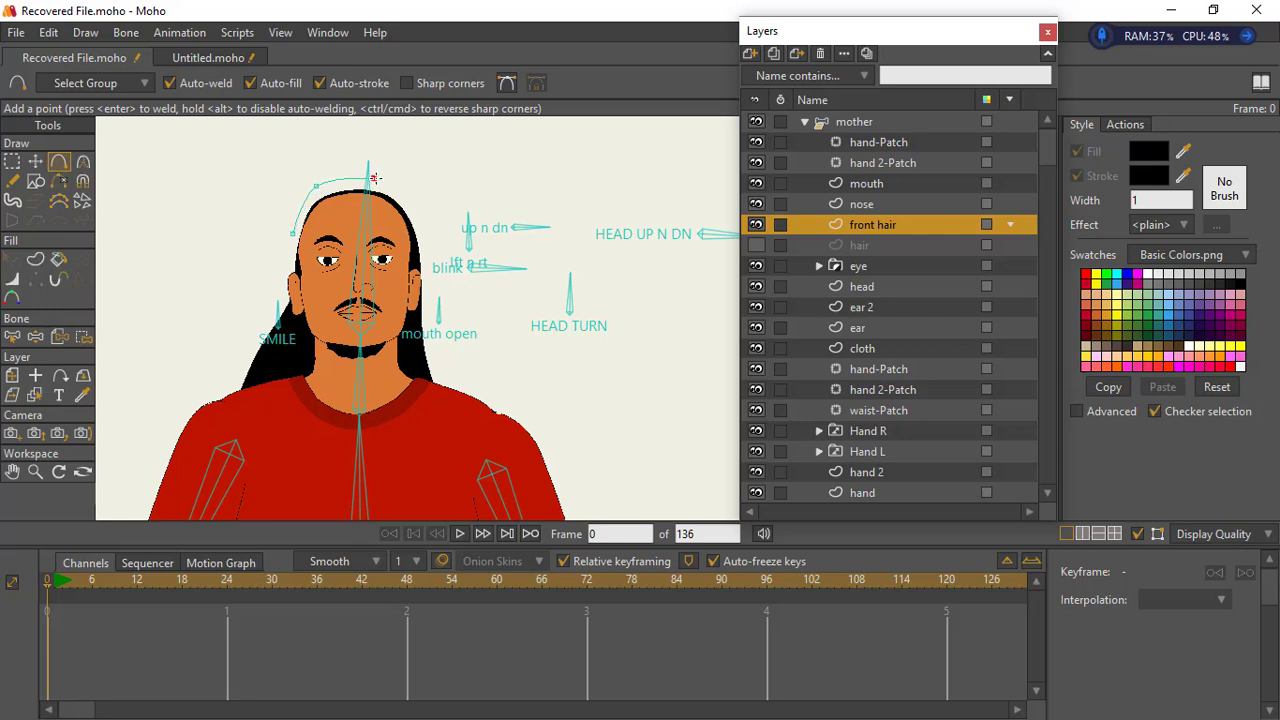
click(420, 209)
click(424, 246)
click(387, 245)
click(350, 244)
click(291, 235)
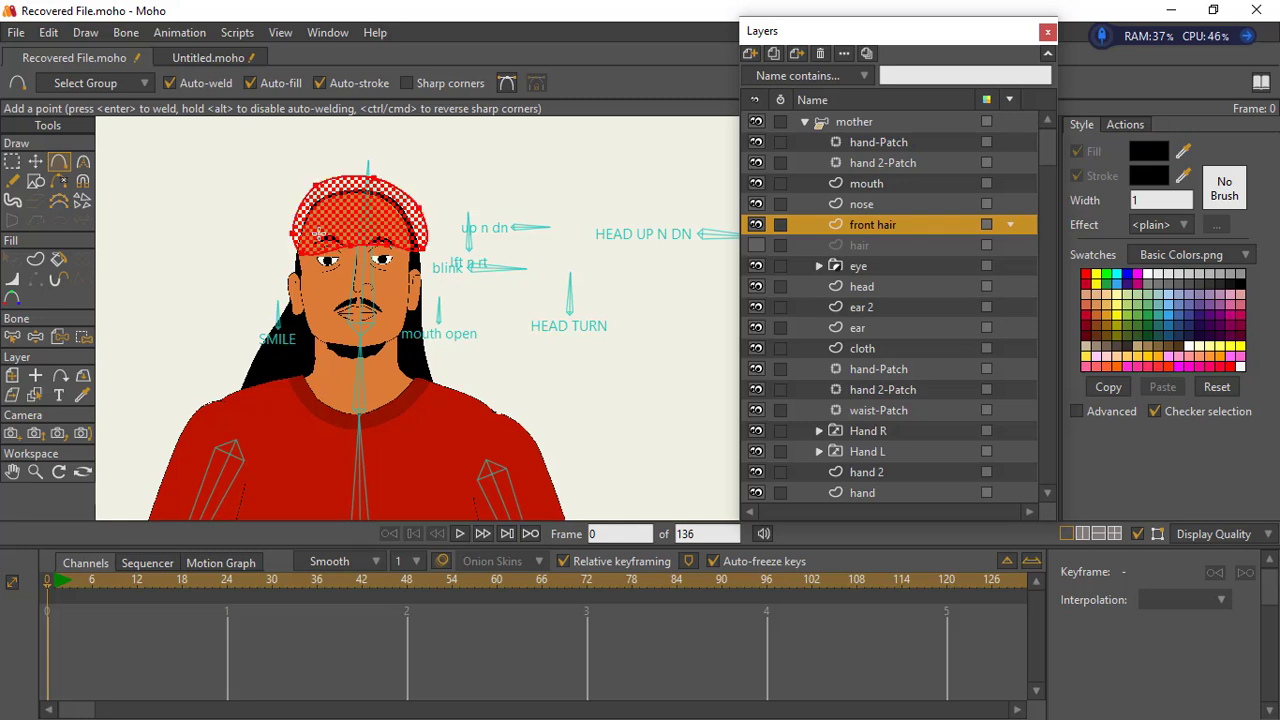
- Adjust the front hair's two lower corner points and the fringe points above the eyes
click(12, 161)
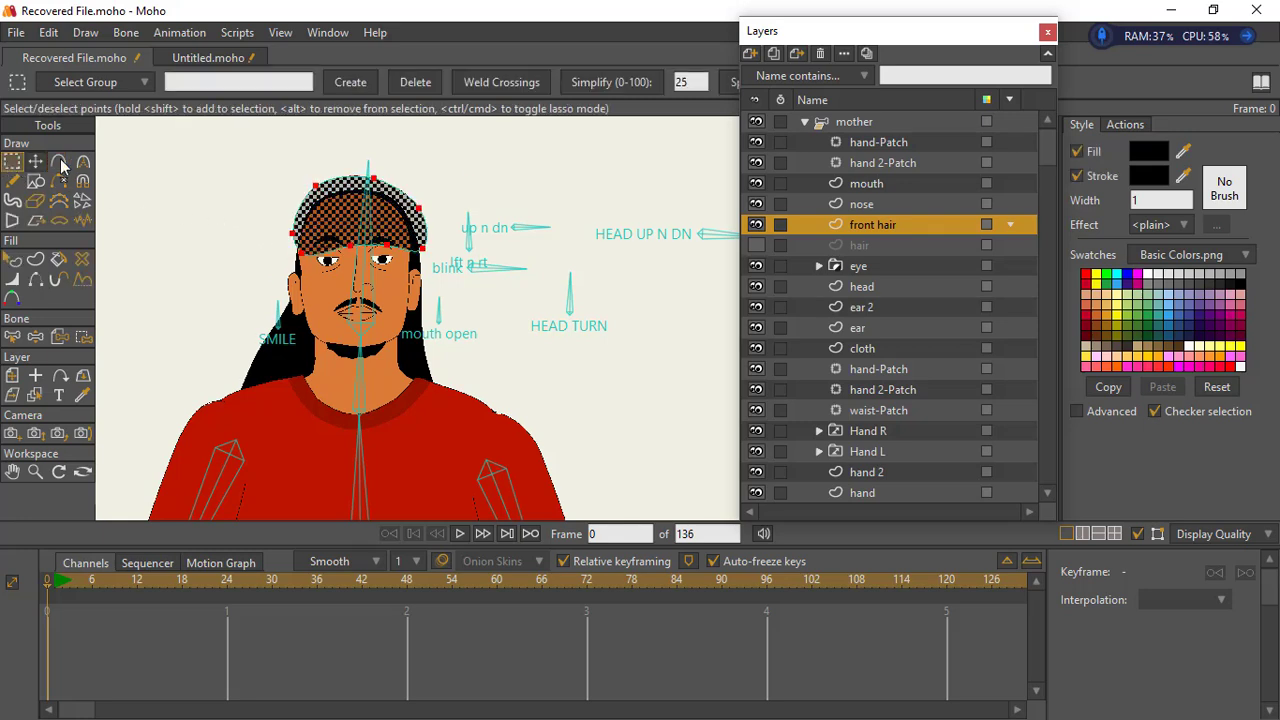
click(300, 254)
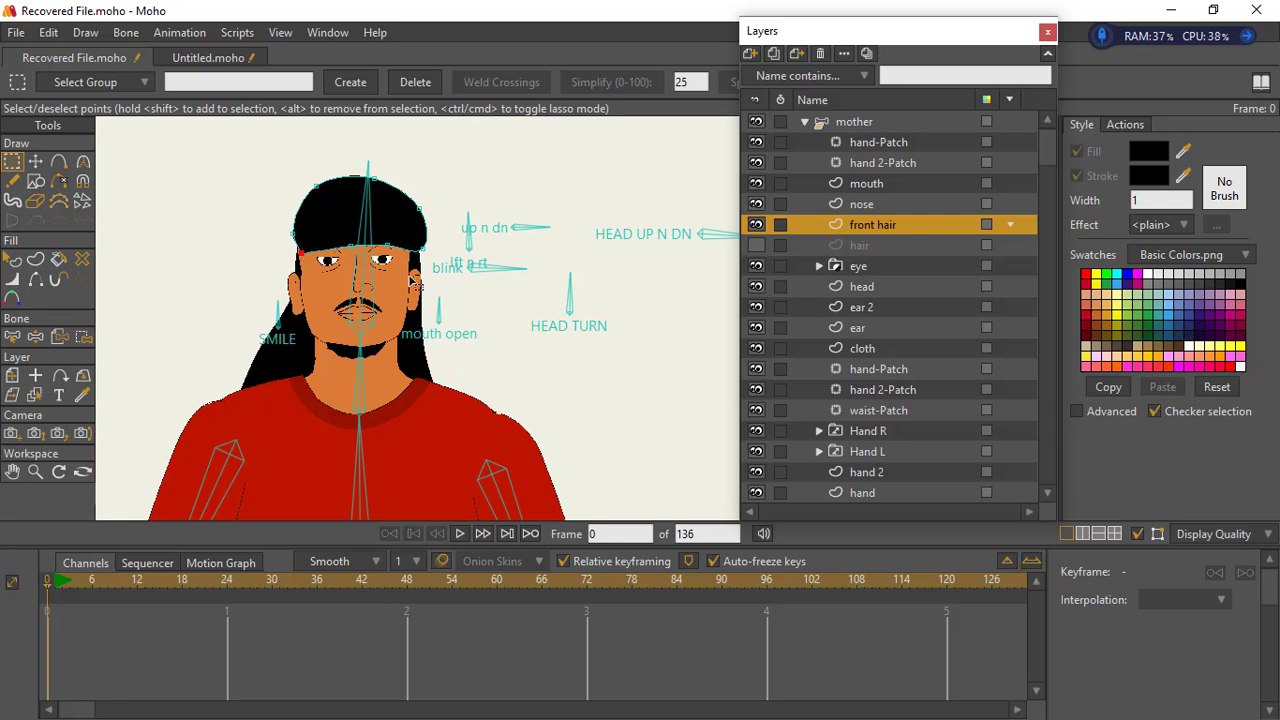
click(422, 247)
click(35, 161)
click(288, 265)
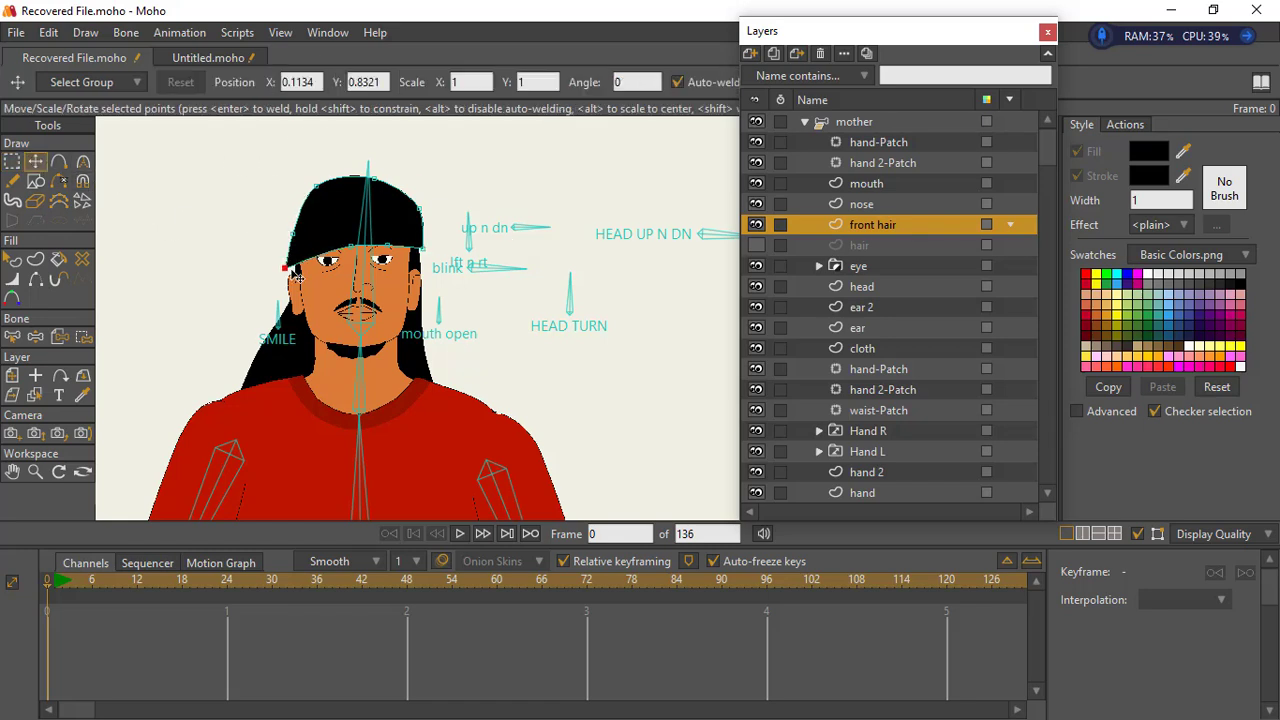
click(340, 248)
mouse_move(339, 262)
mouse_down()
mouse_move(295, 260)
mouse_move(335, 248)
mouse_up()
- Reshape the front hair's crown and sides so the outline follows the head down to the temples
drag(317, 186, 355, 197)
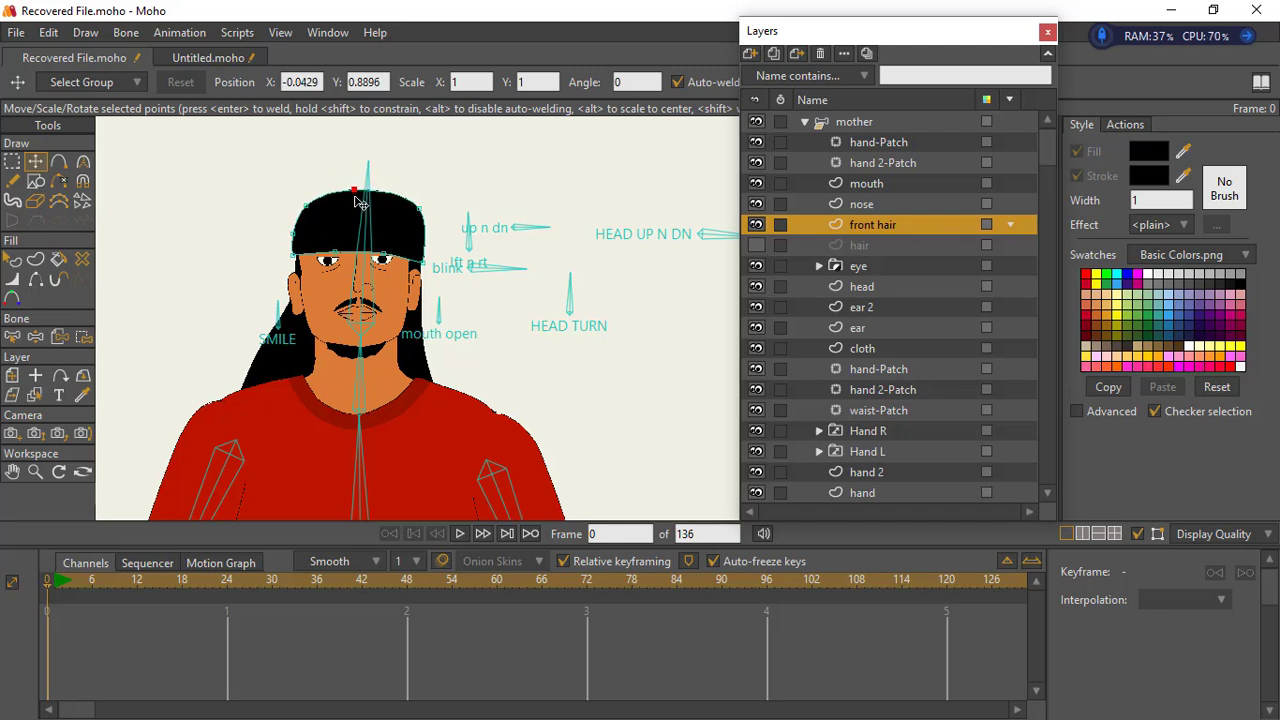
drag(429, 213, 428, 268)
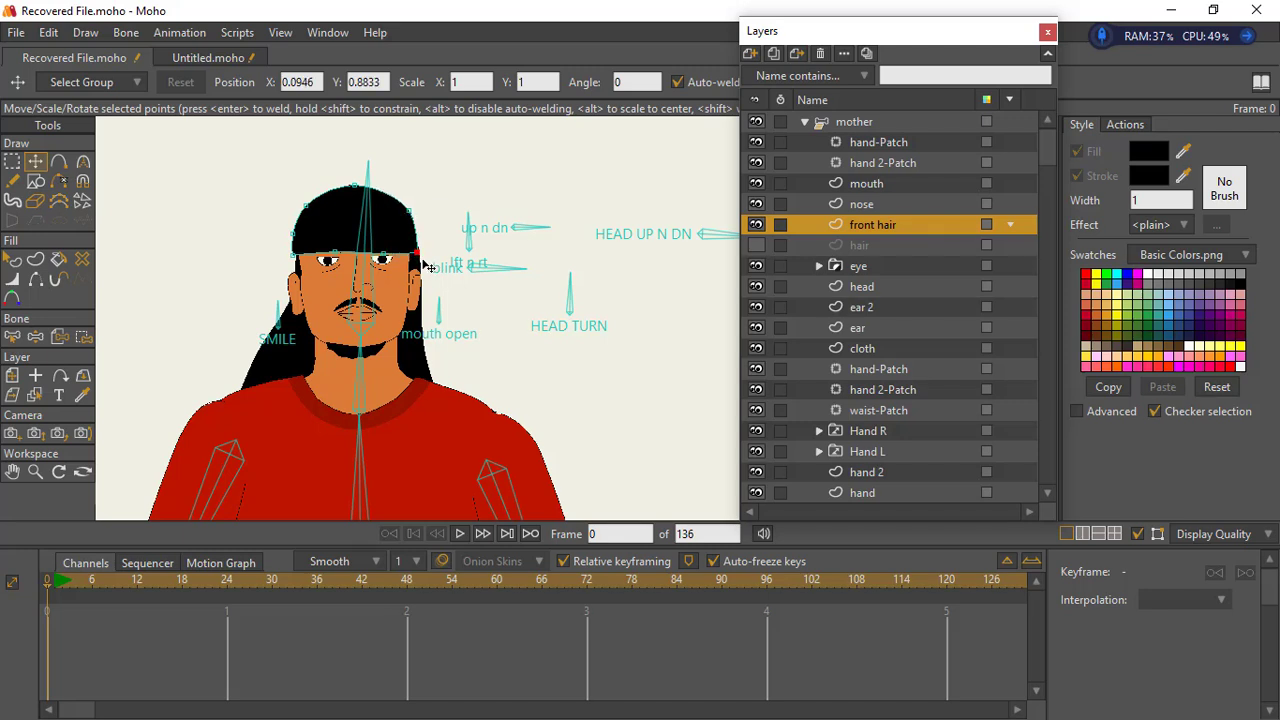
click(296, 262)
mouse_move(300, 270)
mouse_down()
mouse_move(312, 214)
mouse_move(291, 265)
mouse_up()
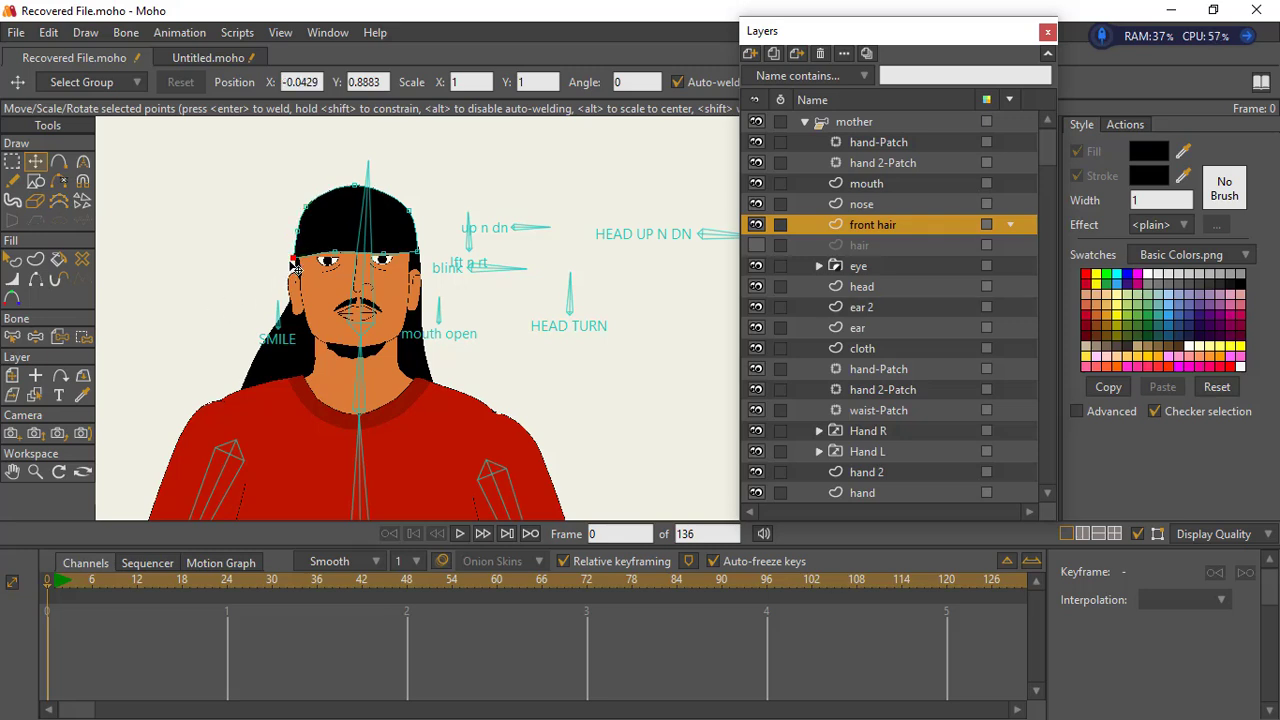
- Refine the front hair's side points above the ear on the character's right to round that side of the outline
click(35, 472)
mouse_move(376, 313)
mouse_down()
mouse_move(545, 262)
mouse_move(443, 406)
mouse_move(391, 320)
mouse_up()
click(35, 161)
drag(250, 231, 231, 226)
mouse_move(234, 300)
mouse_down()
mouse_move(194, 304)
mouse_move(221, 300)
mouse_up()
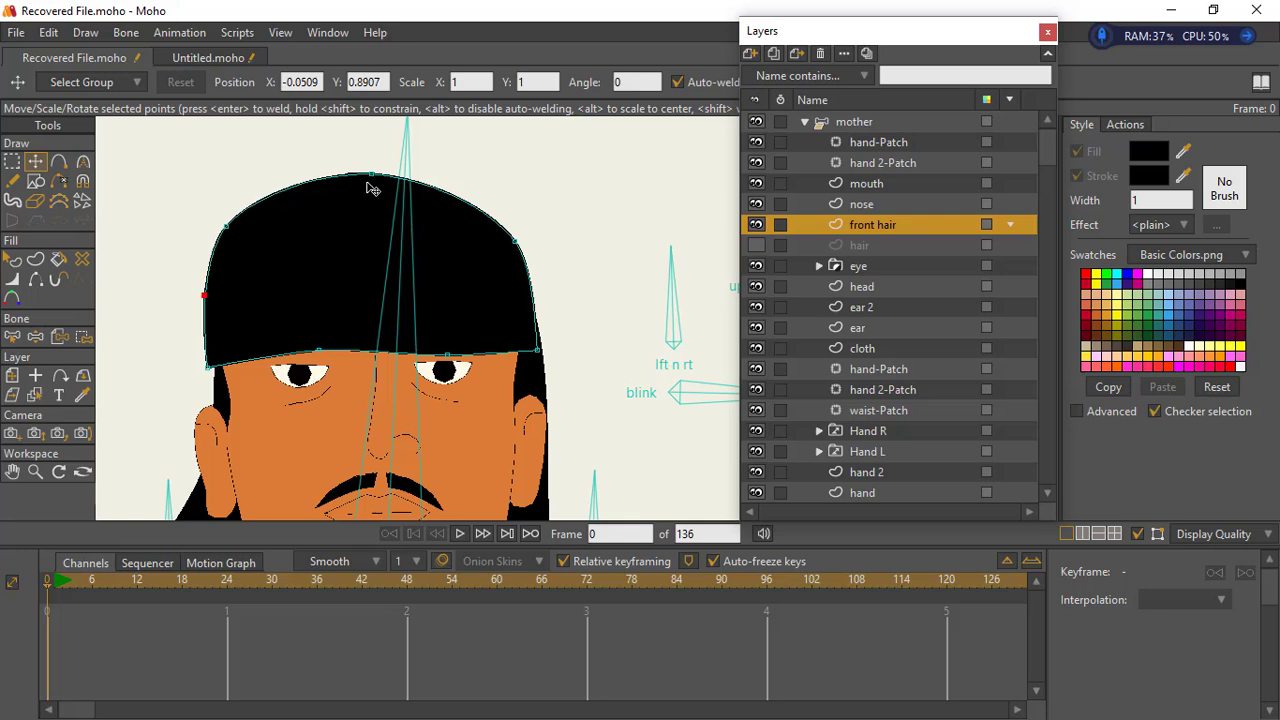
- Raise the front hair's crown point, widen the character's left side, and level the fringe line above the eyes
drag(367, 182, 371, 168)
drag(529, 244, 548, 252)
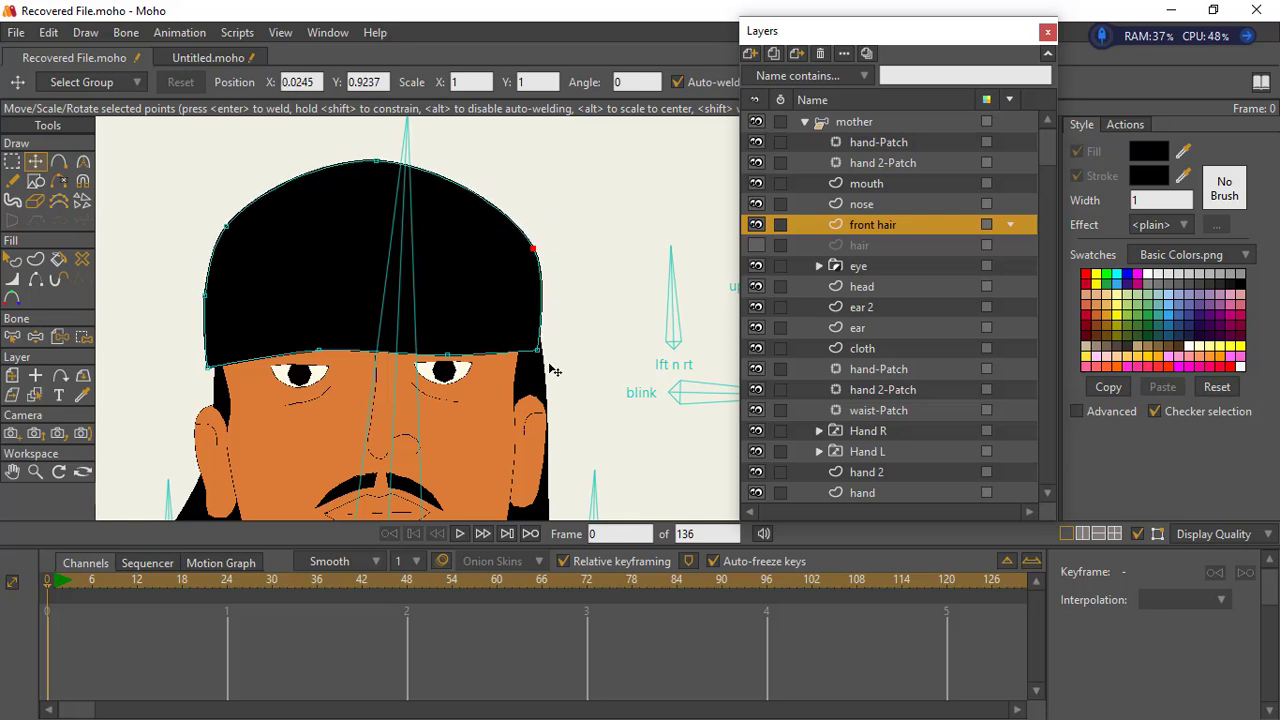
drag(549, 365, 555, 370)
mouse_move(304, 361)
mouse_down()
mouse_move(298, 376)
mouse_move(304, 366)
mouse_up()
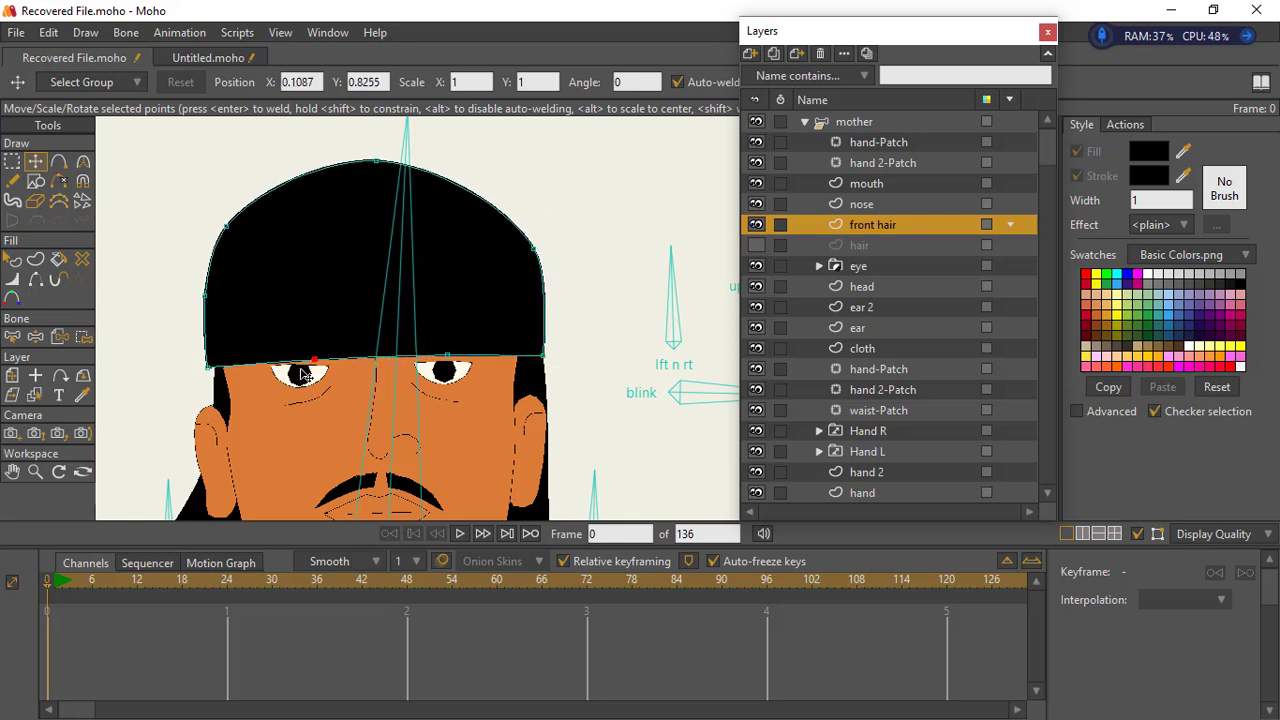
drag(447, 357, 453, 362)
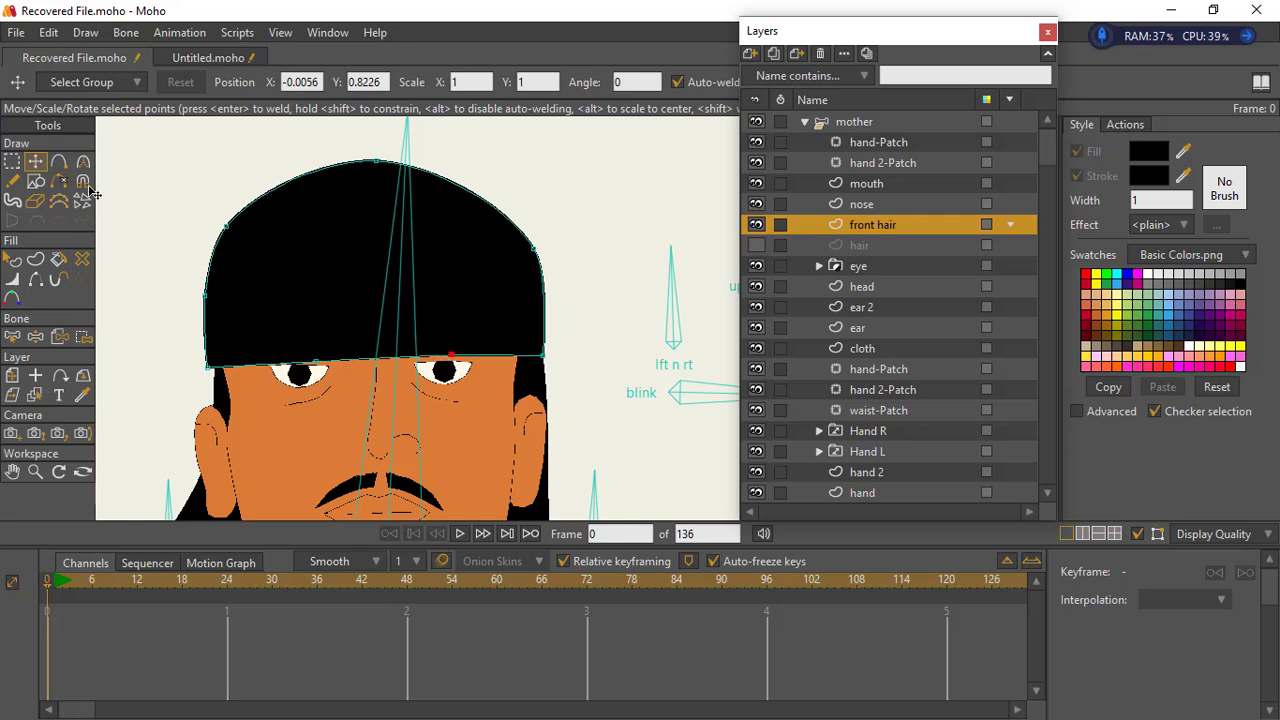
- Add points to the fringe above the character's right eye to cut a narrow vertical notch into the hair
click(64, 167)
mouse_move(260, 360)
mouse_down()
mouse_move(265, 287)
mouse_move(280, 363)
mouse_up()
drag(245, 301, 258, 334)
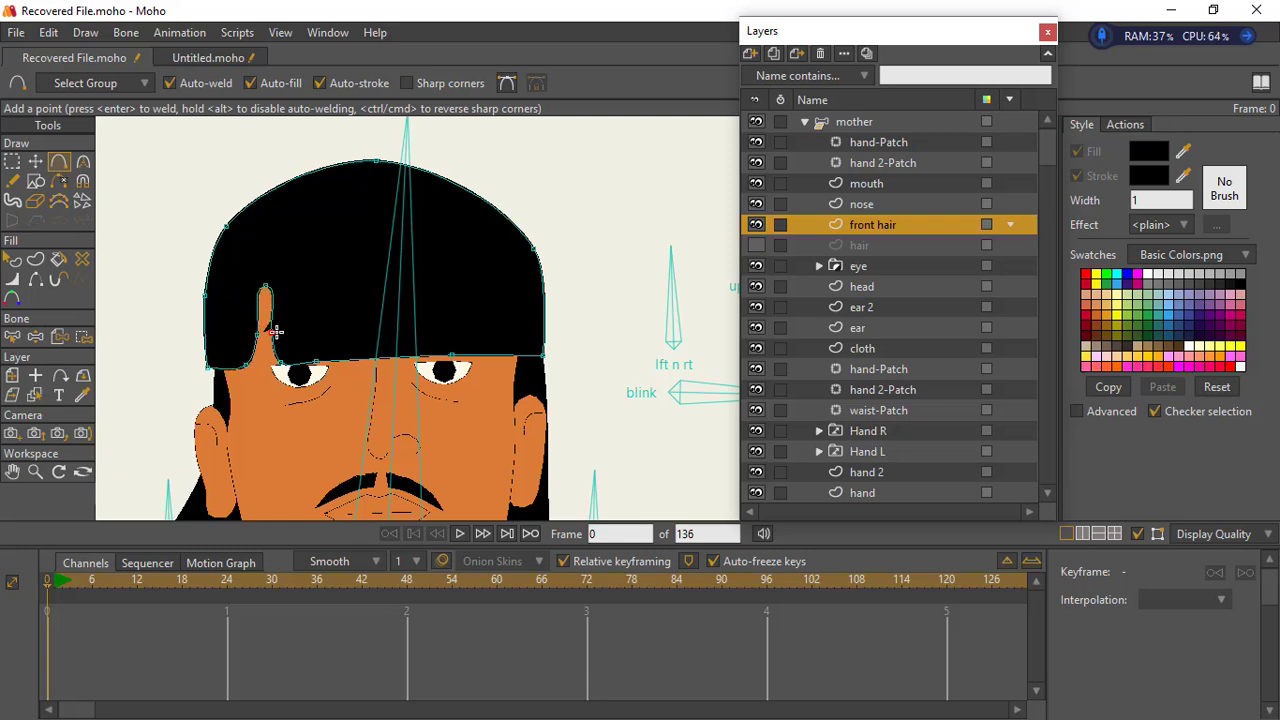
- Peak the notch's tip and two base points, and move the base points closer together to narrow the notch
click(12, 161)
drag(257, 269, 286, 295)
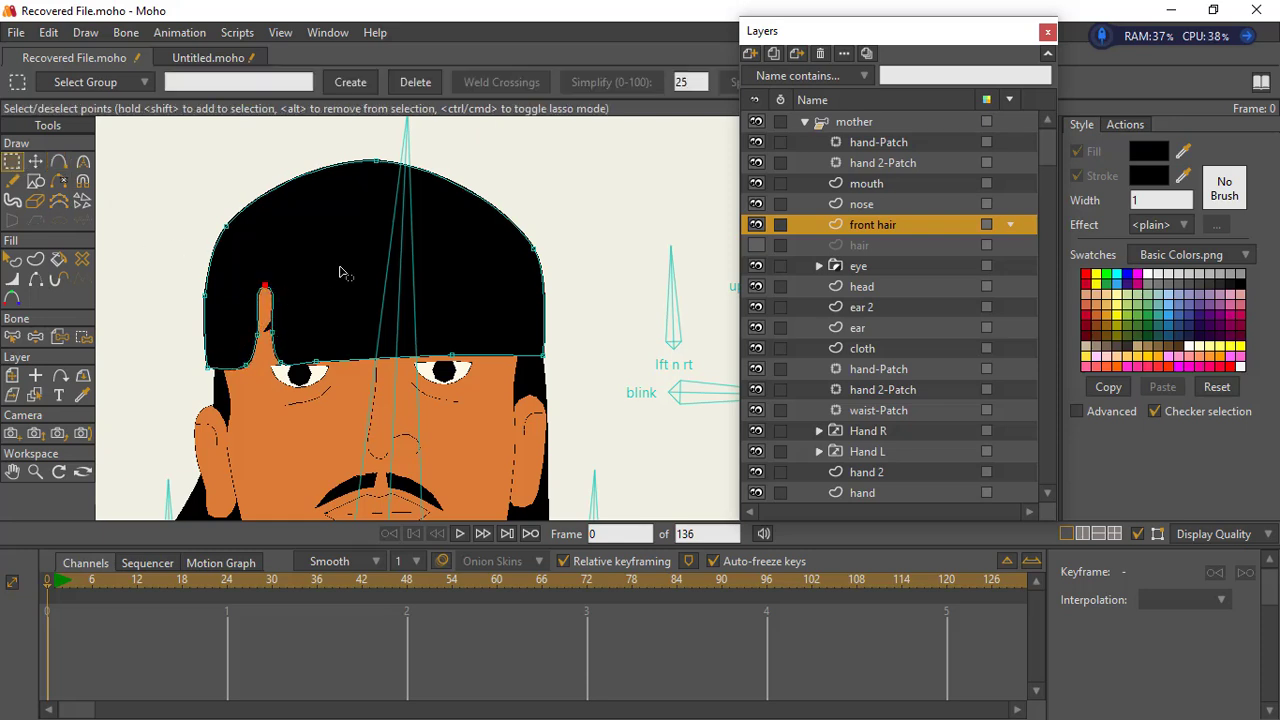
key(ctrl+p)
drag(238, 352, 292, 390)
key(ctrl+p)
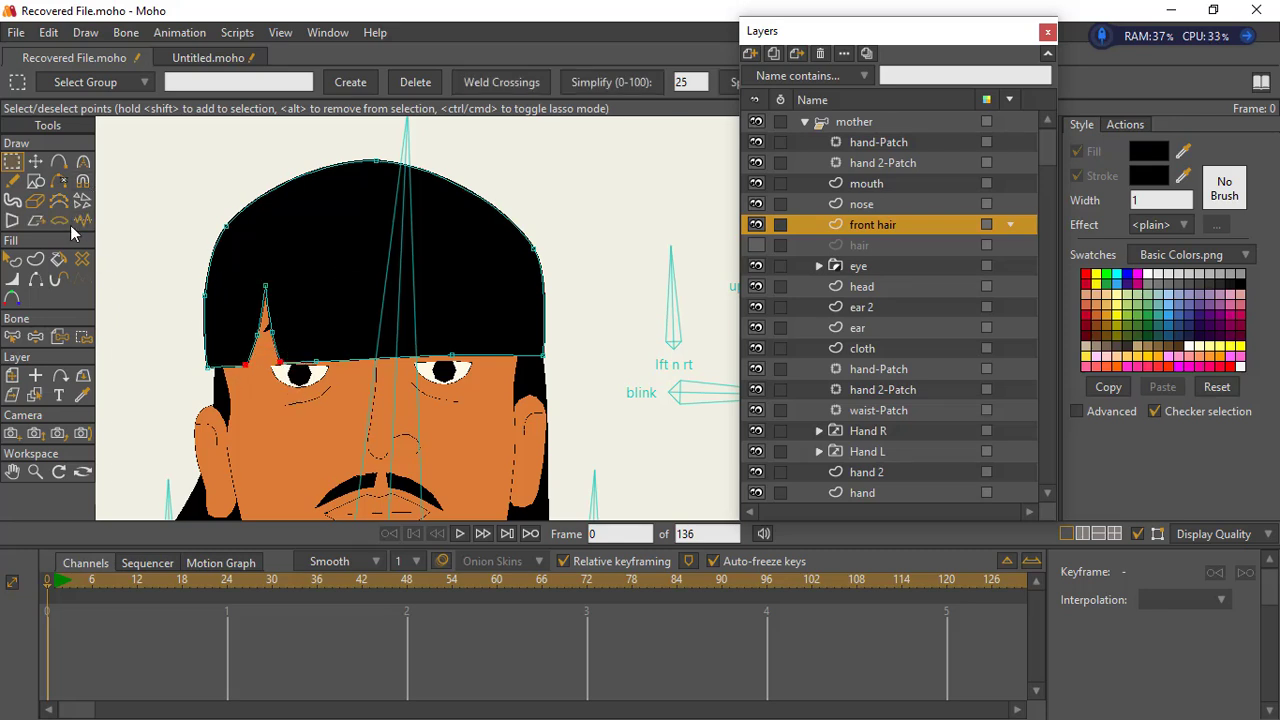
click(35, 161)
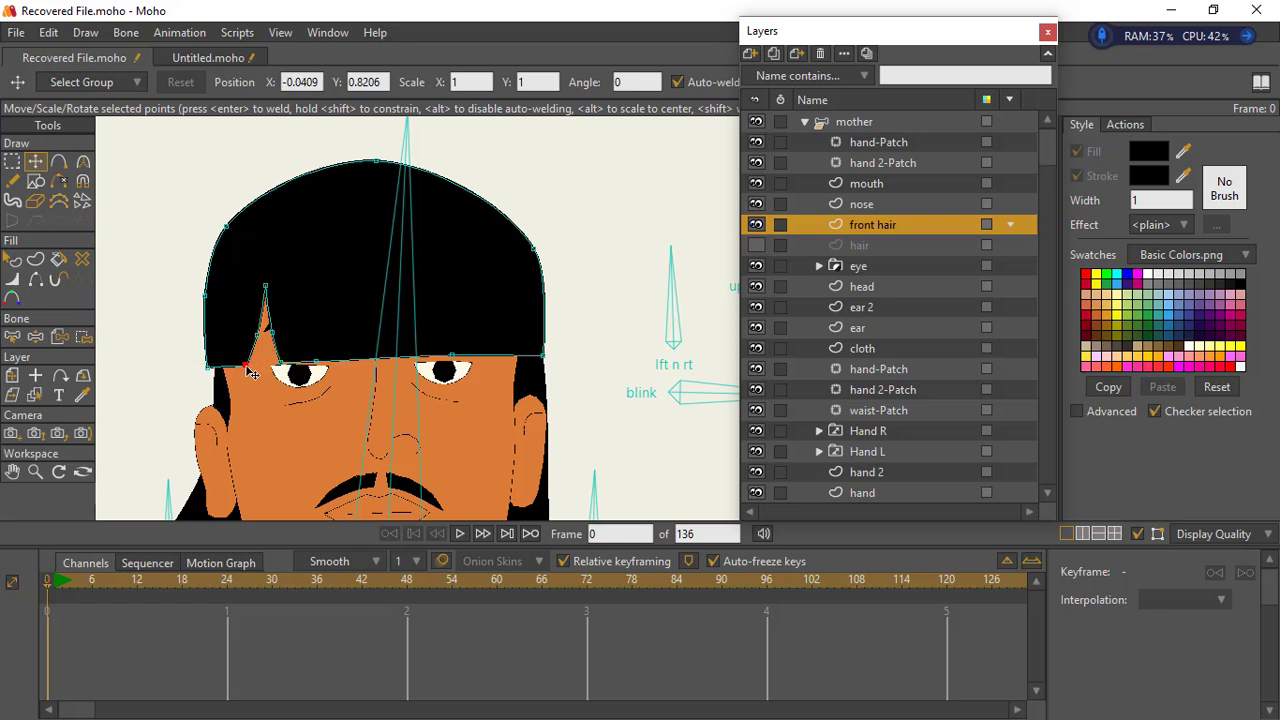
drag(252, 373, 280, 375)
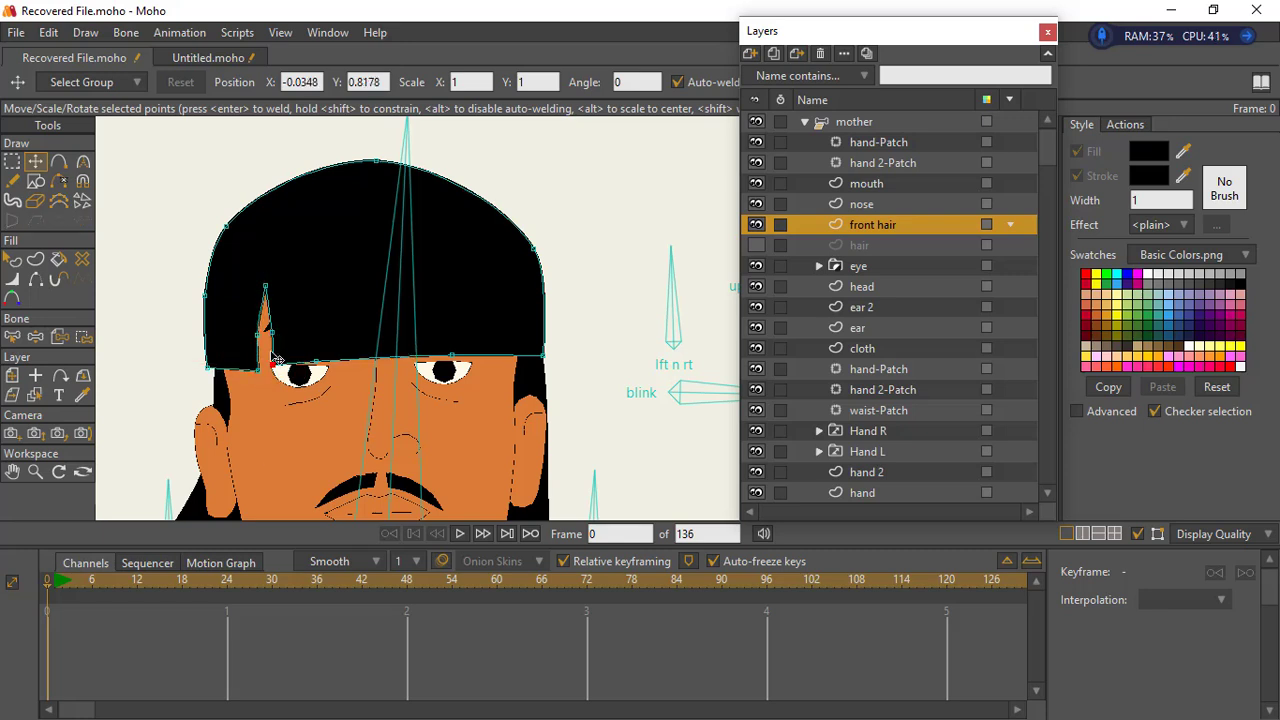
- Lower the tip of the fringe notch, tighten its base, and shift the fringe's lower-edge points toward the character's left eye
drag(265, 288, 266, 328)
click(261, 351)
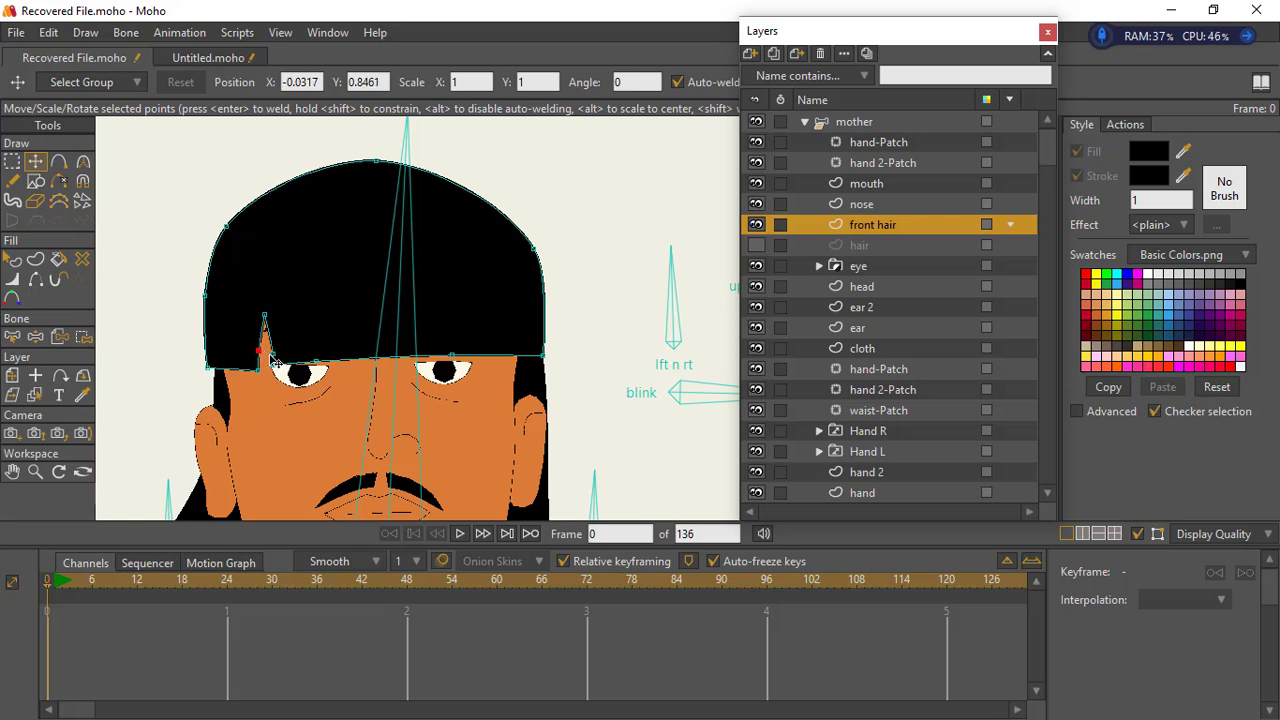
drag(272, 367, 373, 377)
drag(379, 376, 443, 370)
- Delete both halves of the moustache from the mouth layer
click(36, 473)
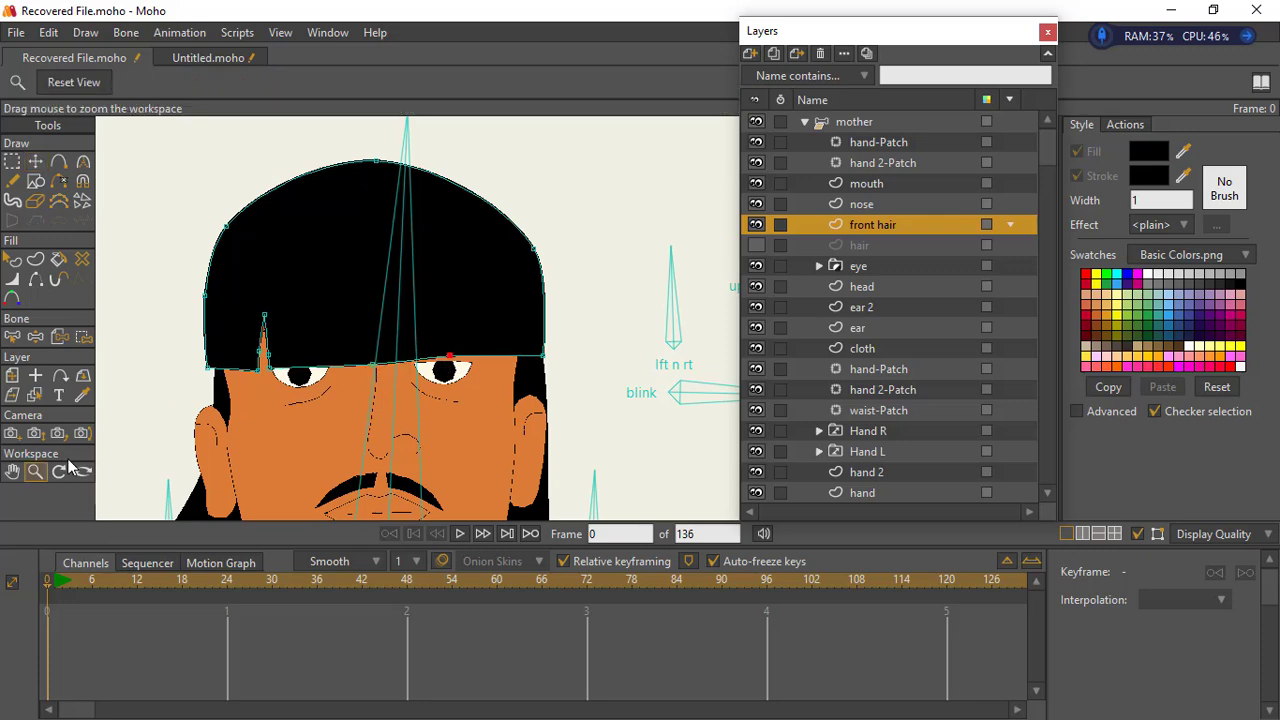
drag(476, 413, 443, 294)
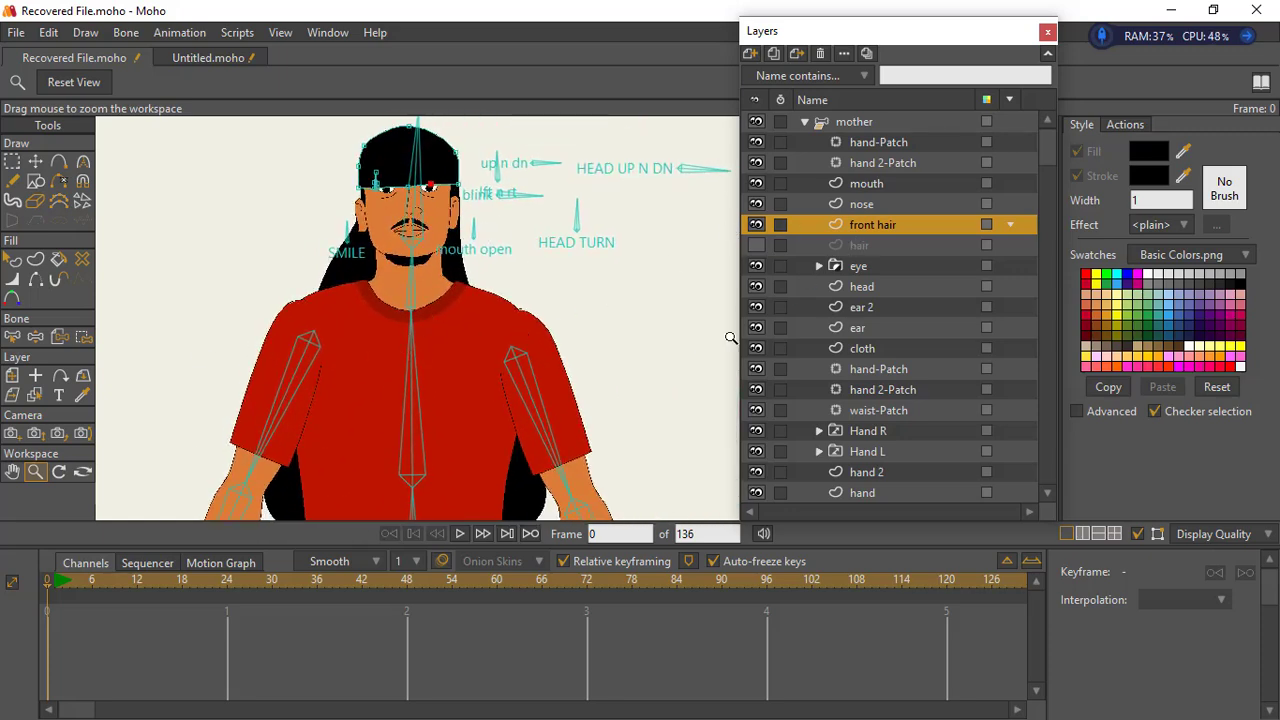
click(857, 185)
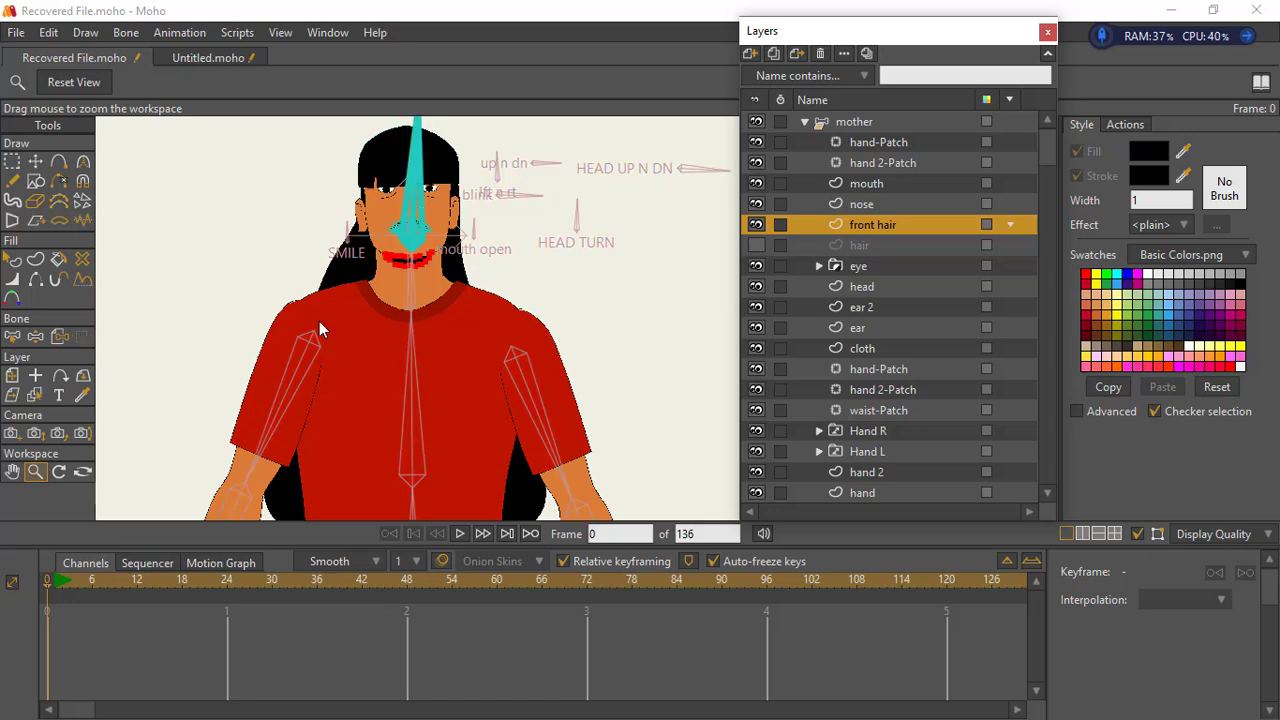
drag(494, 226, 378, 323)
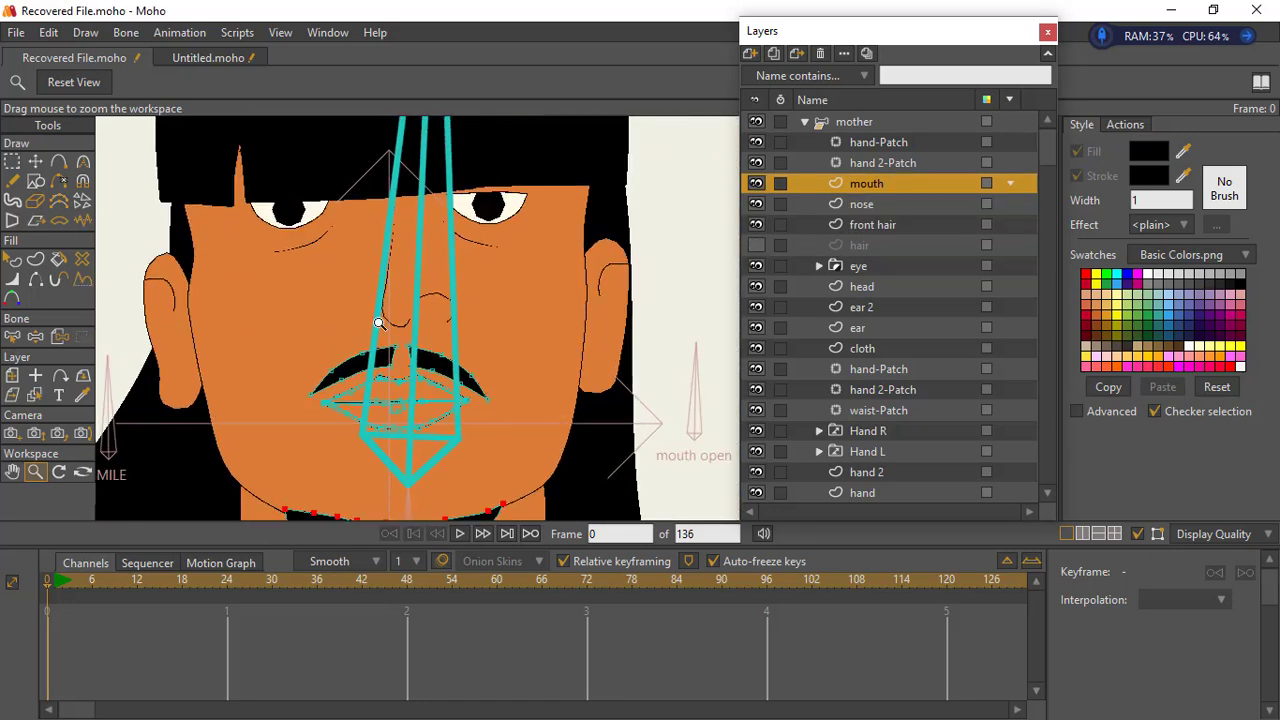
click(12, 161)
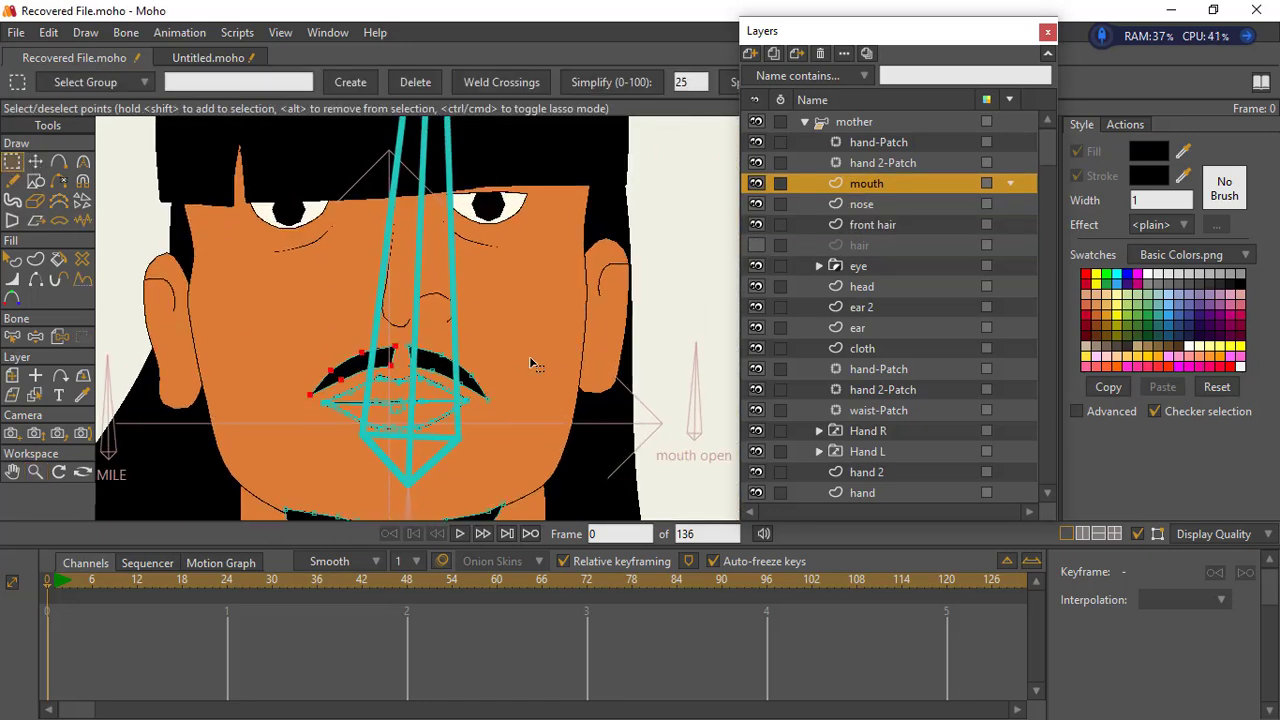
shift+click(442, 368)
key(Delete)
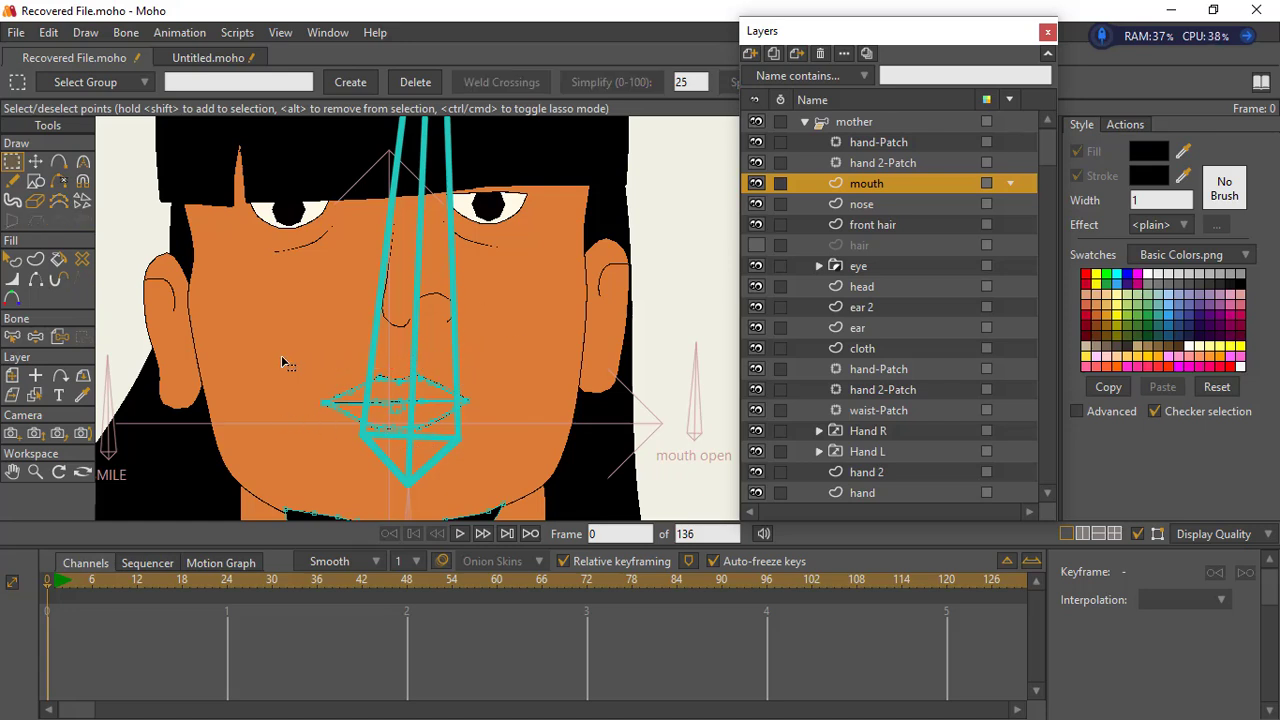
- Scale down all the lip points to make the mouth smaller and narrower
drag(283, 363, 514, 458)
click(35, 161)
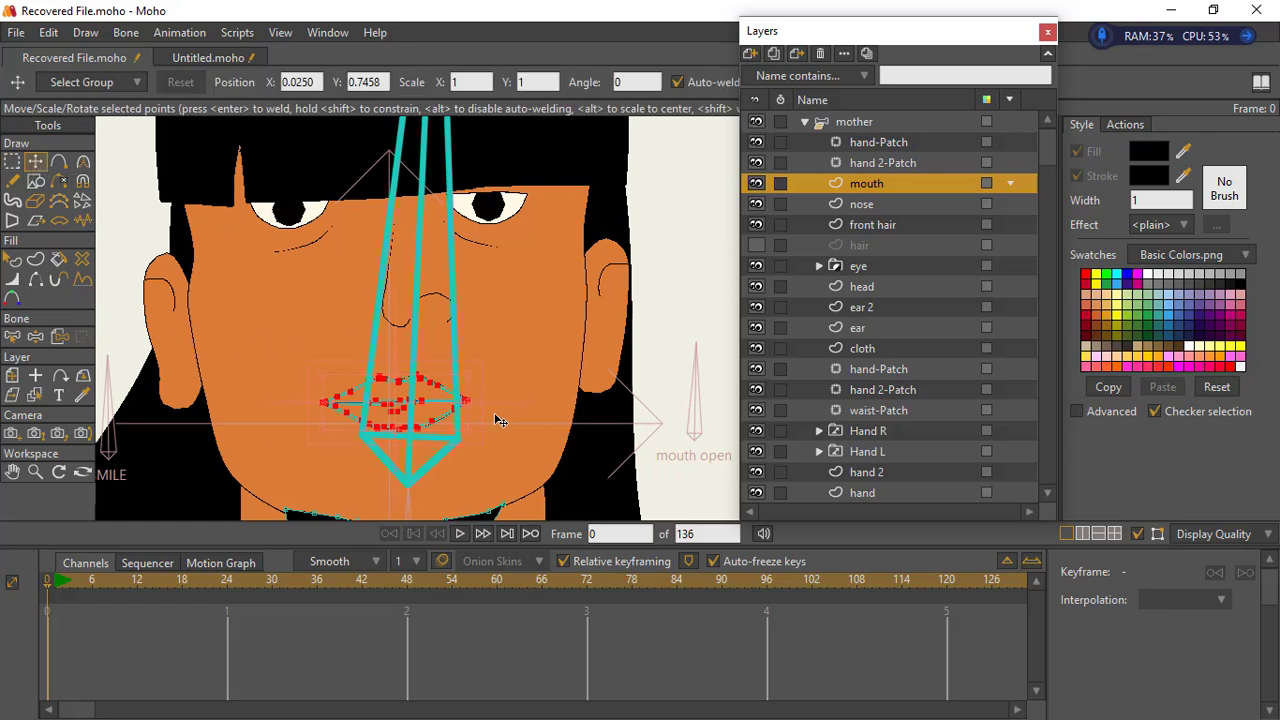
drag(470, 381, 437, 409)
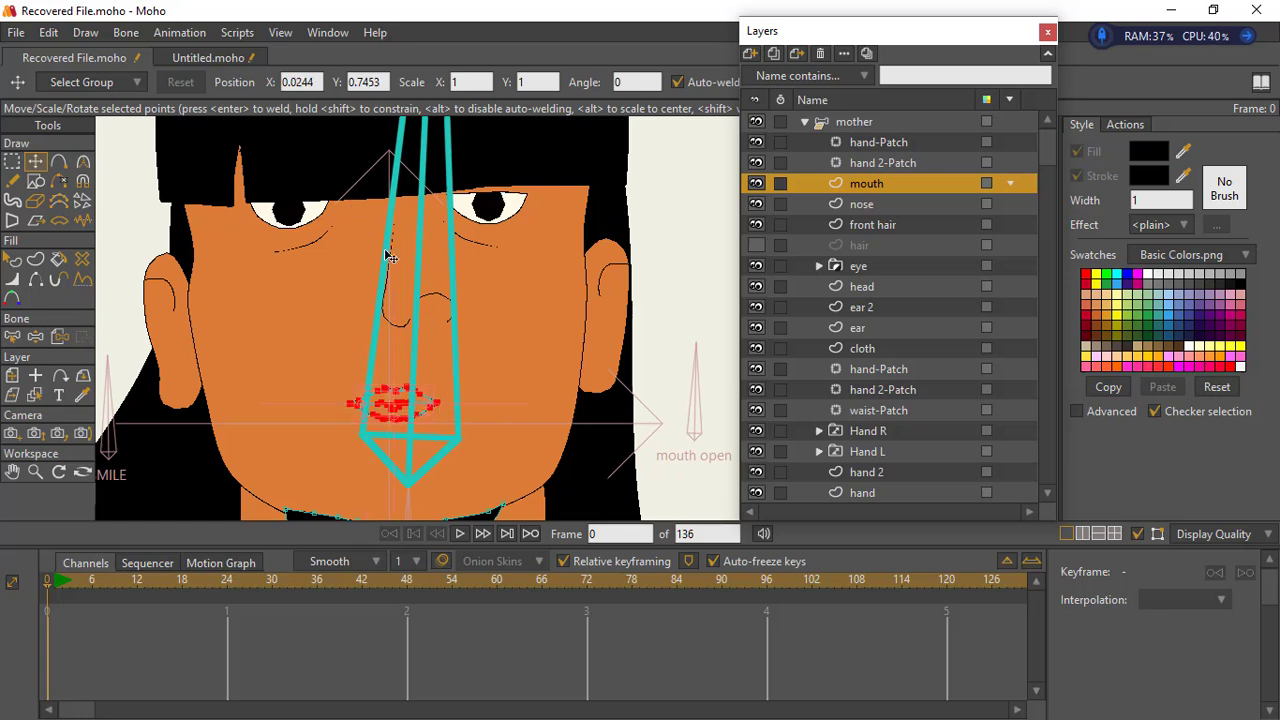
- Scale down all points of the nose layer to give the face a smaller nose
click(866, 204)
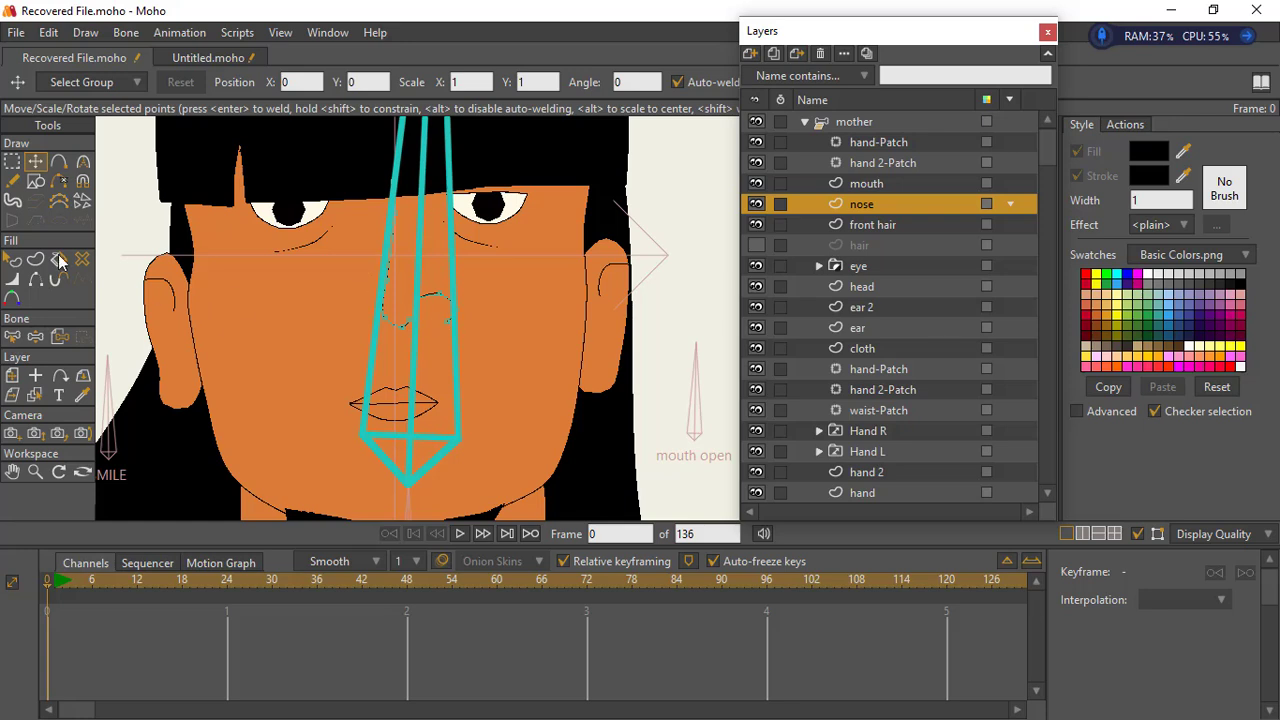
click(12, 161)
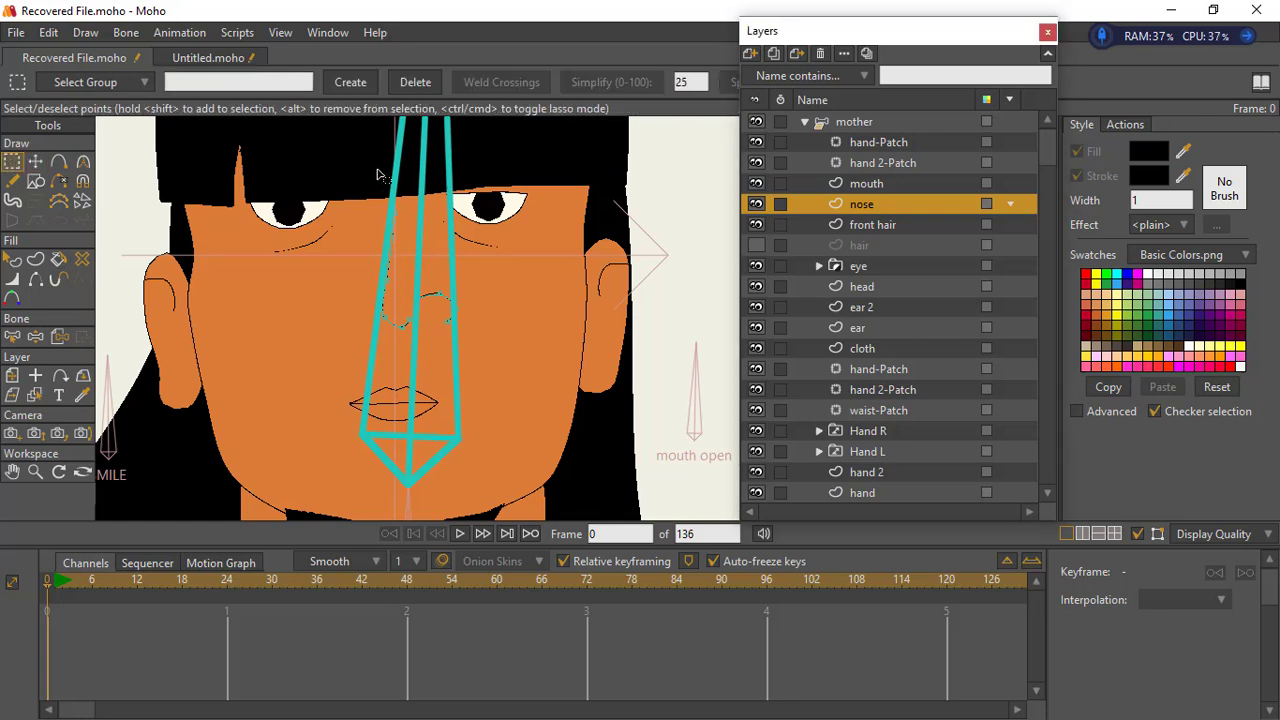
drag(378, 175, 458, 378)
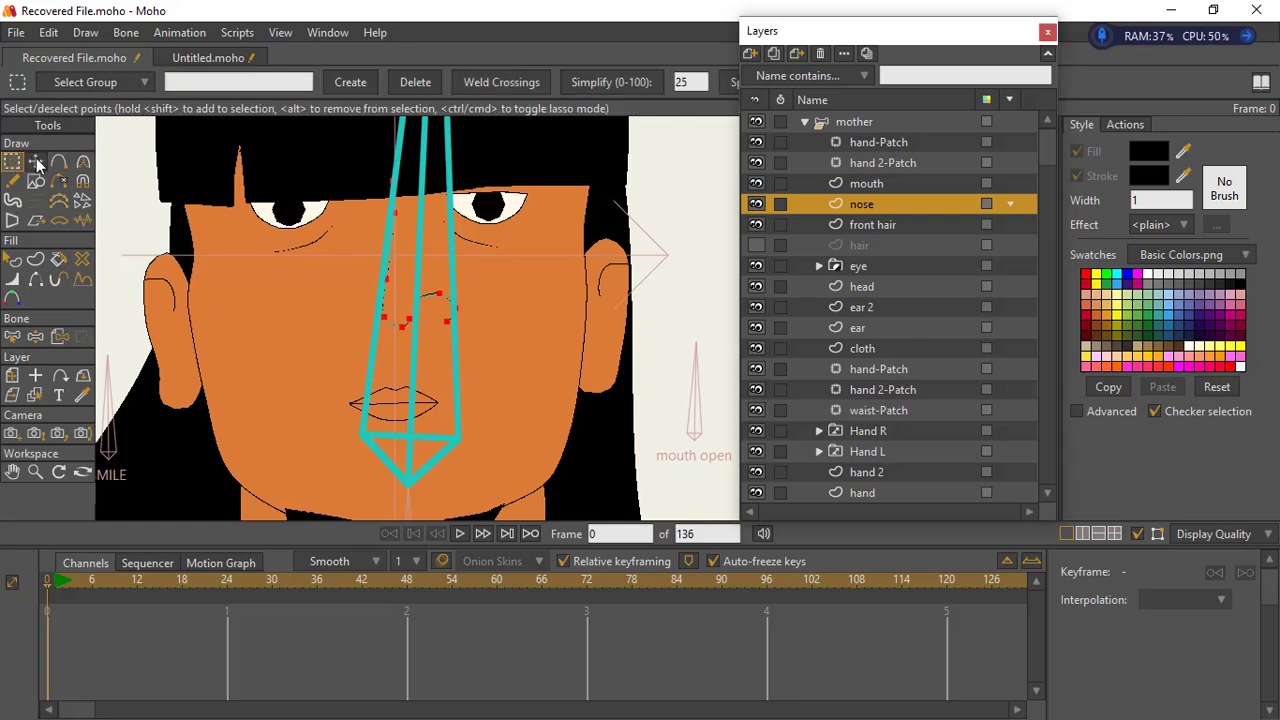
click(37, 163)
drag(457, 190, 534, 329)
- Delete the black beard shape under the chin from the mouth layer
click(36, 475)
drag(516, 256, 410, 357)
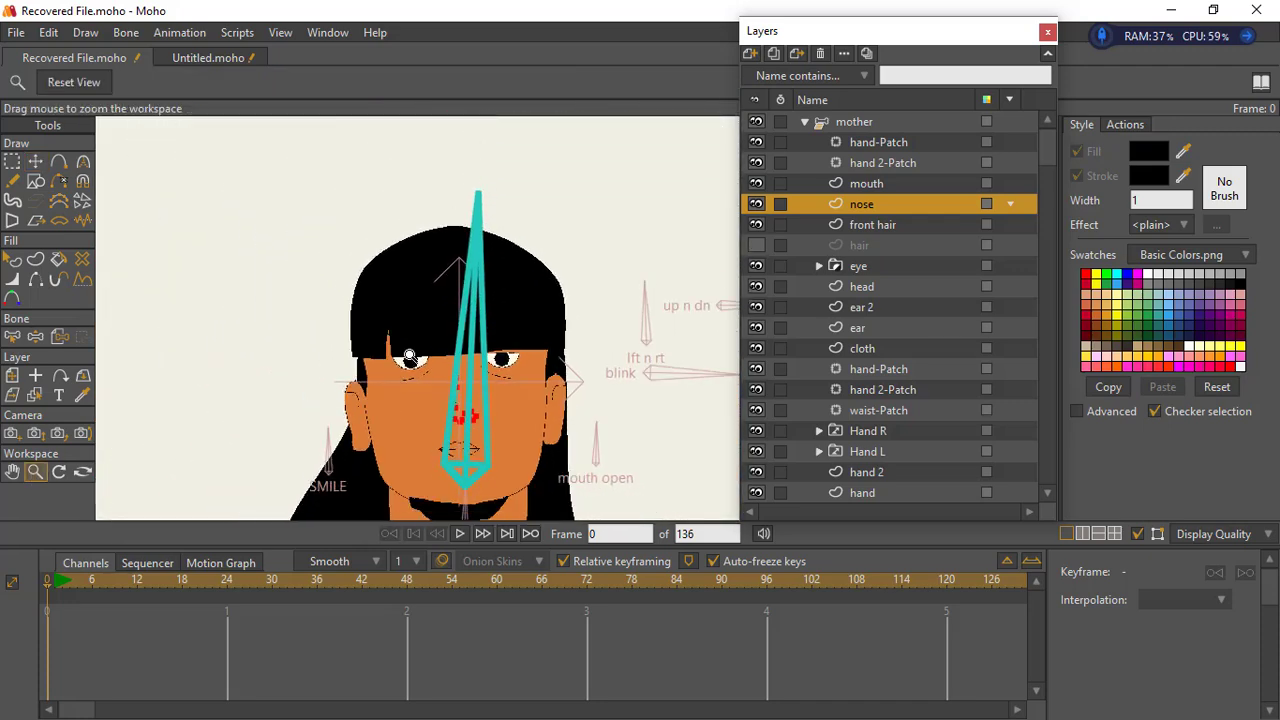
drag(434, 465, 437, 371)
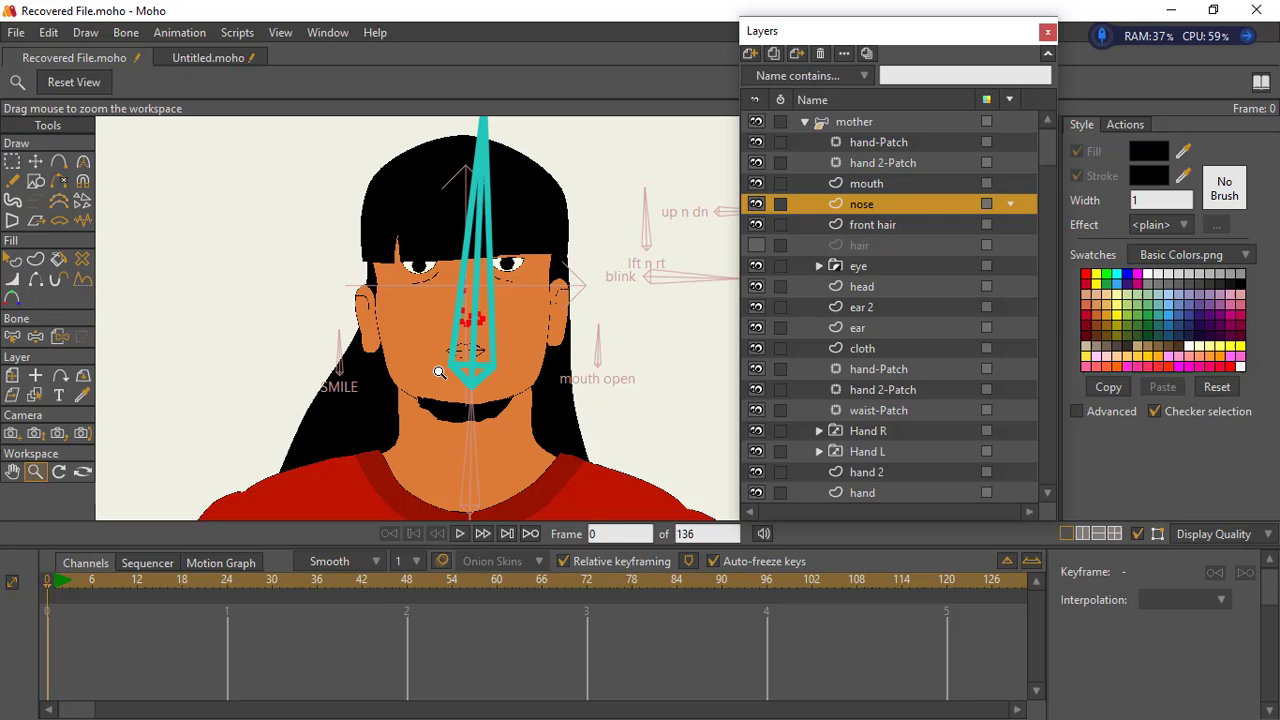
click(860, 248)
click(860, 287)
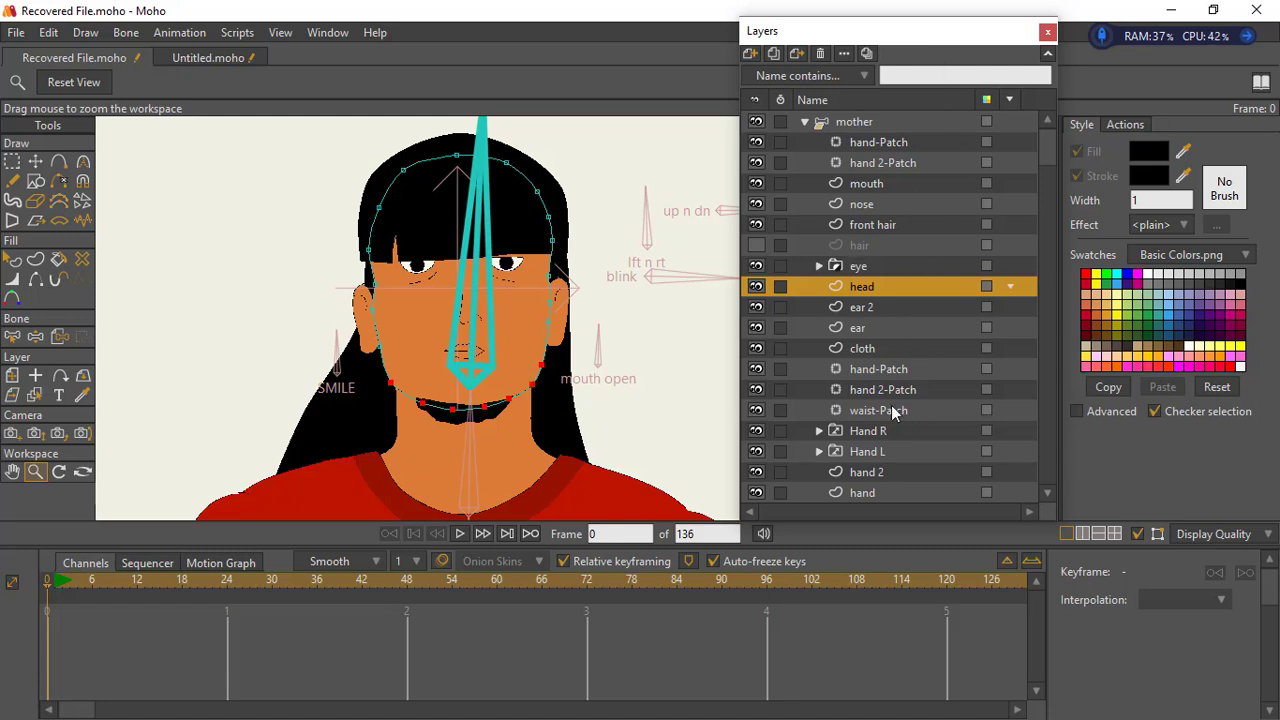
click(35, 395)
click(480, 422)
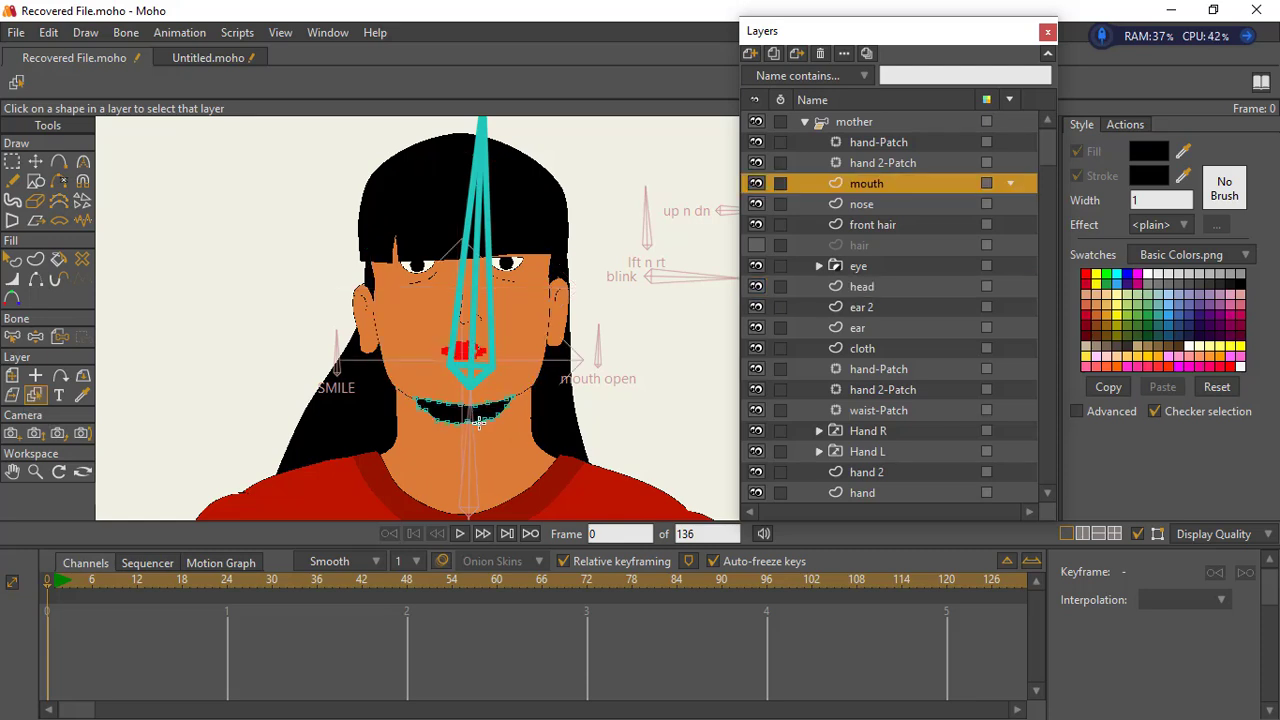
click(11, 161)
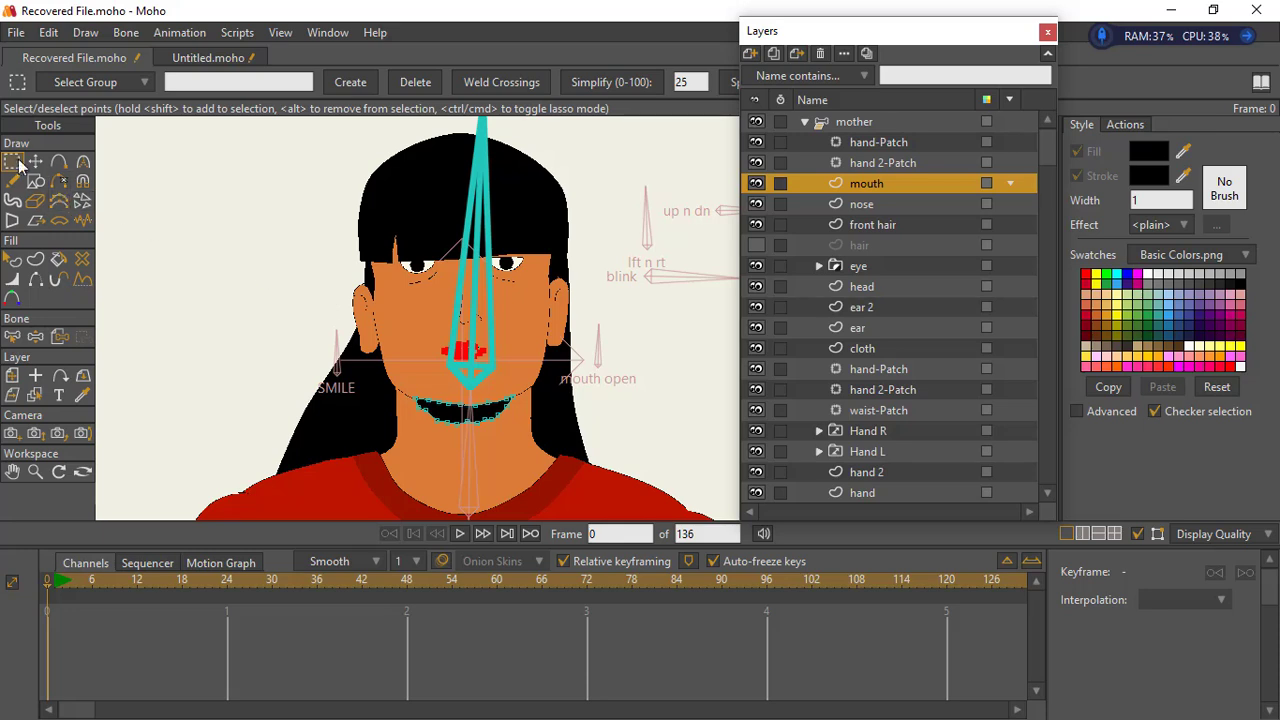
click(488, 414)
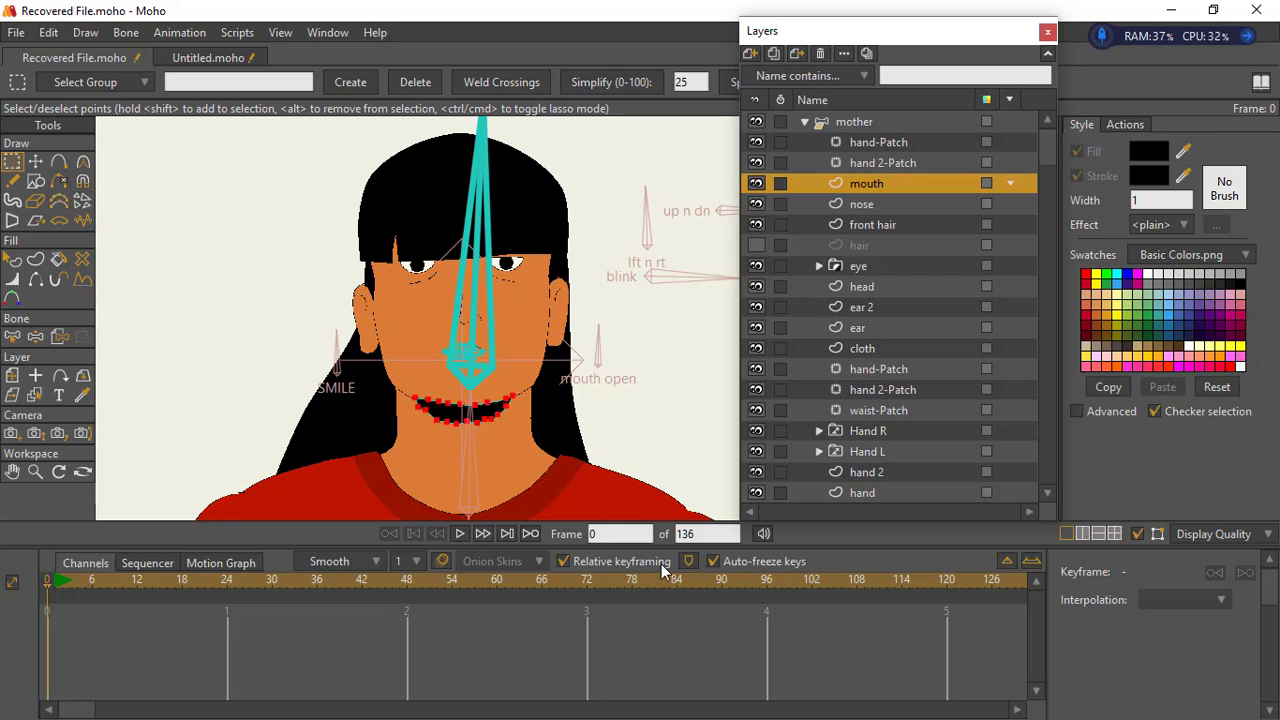
key(Delete)
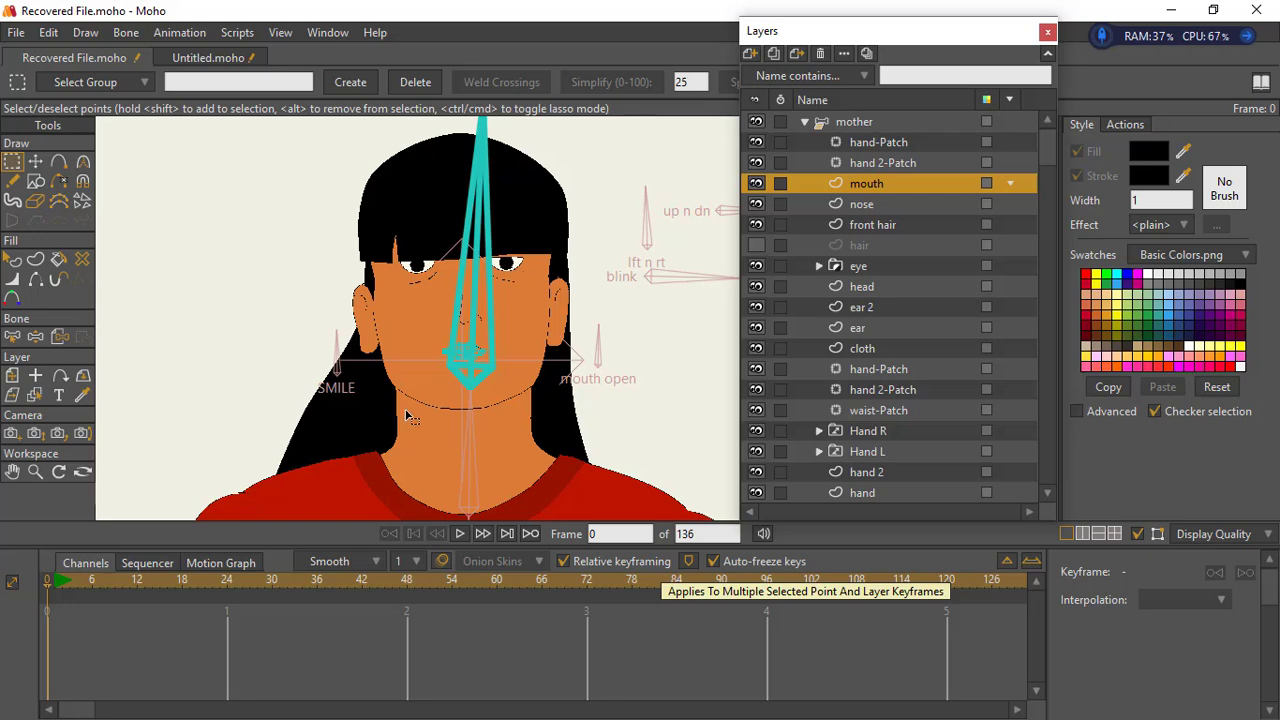
- Create a crimson-filled shape with a black outline on the lower lip
click(35, 471)
scroll(512, 400, up, 10)
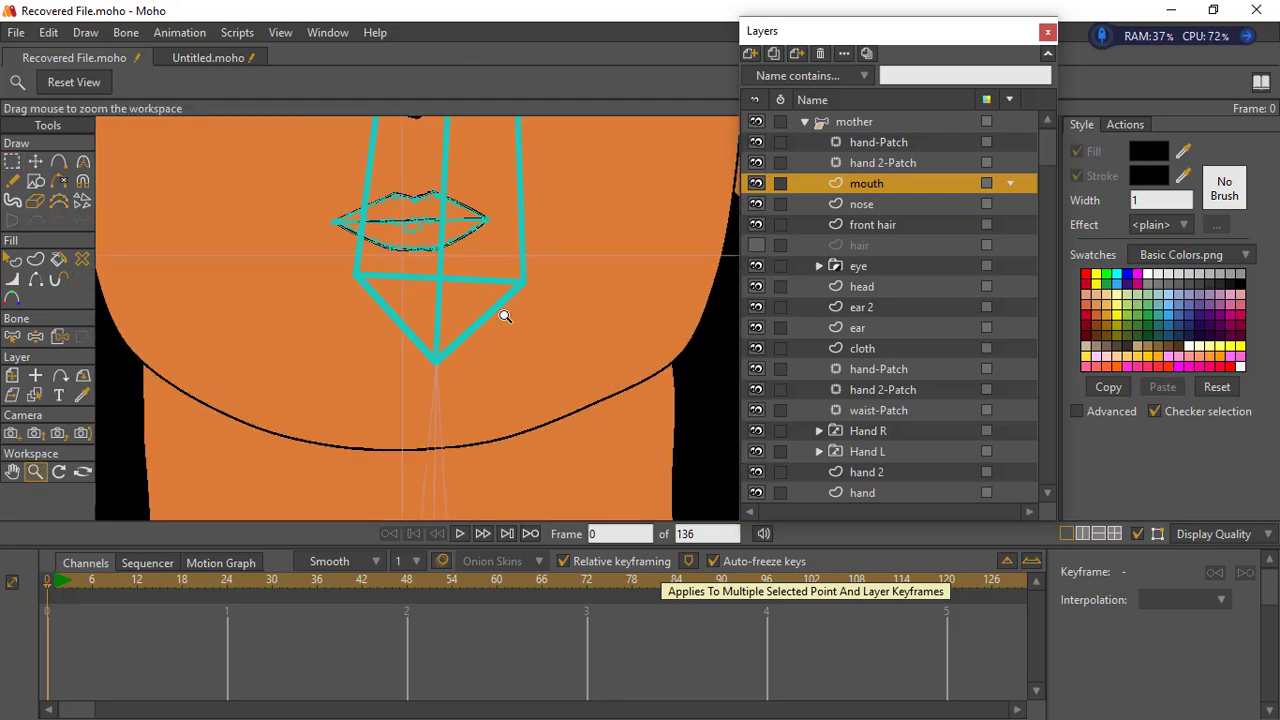
scroll(521, 433, up, 6)
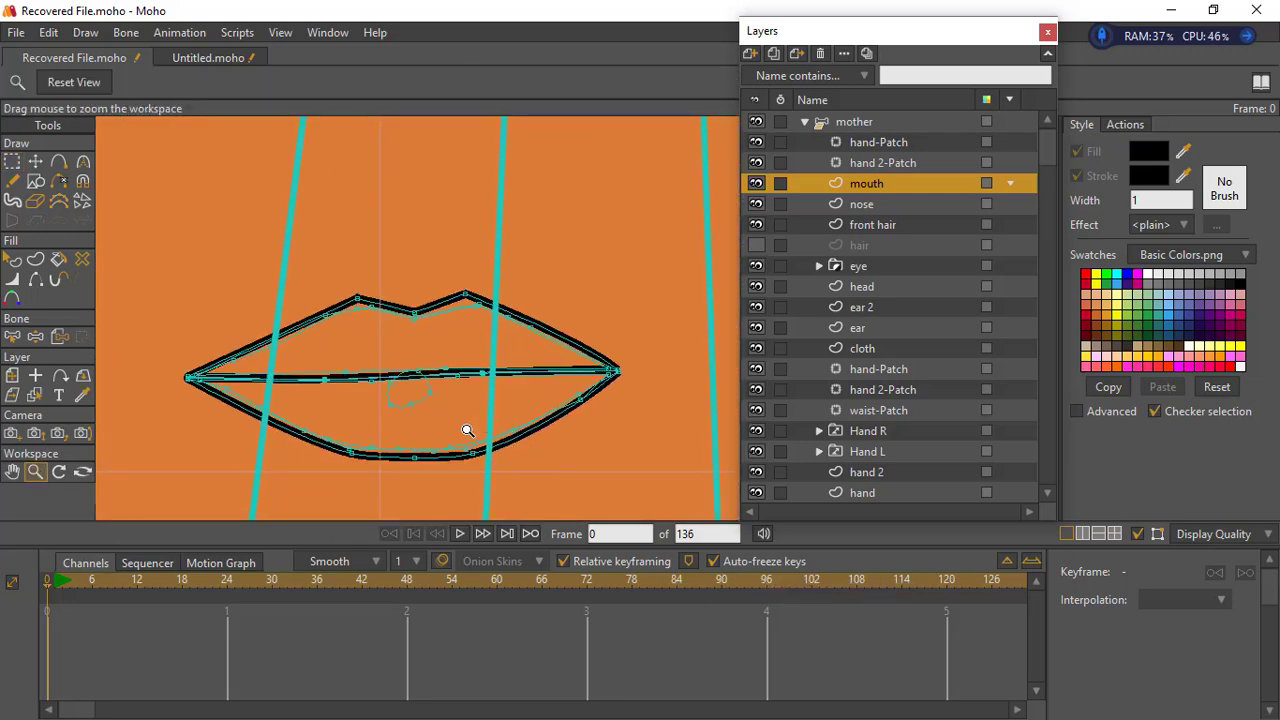
click(12, 162)
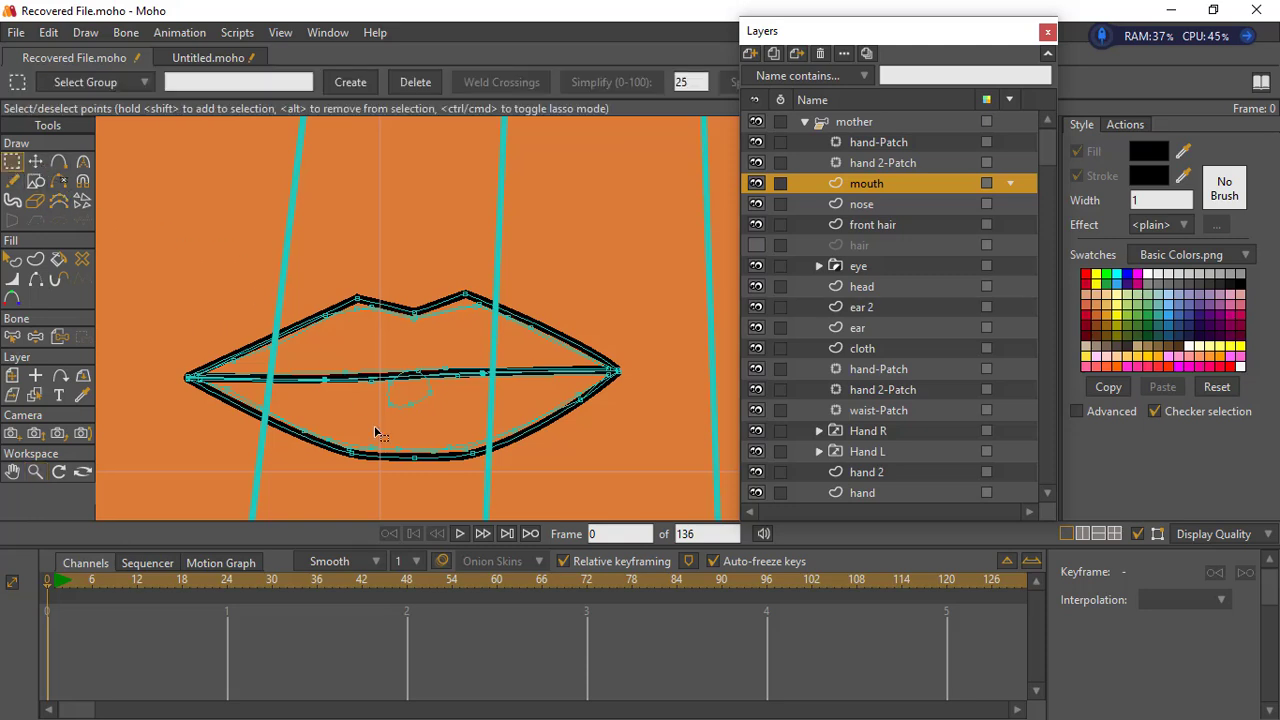
double_click(298, 438)
click(35, 259)
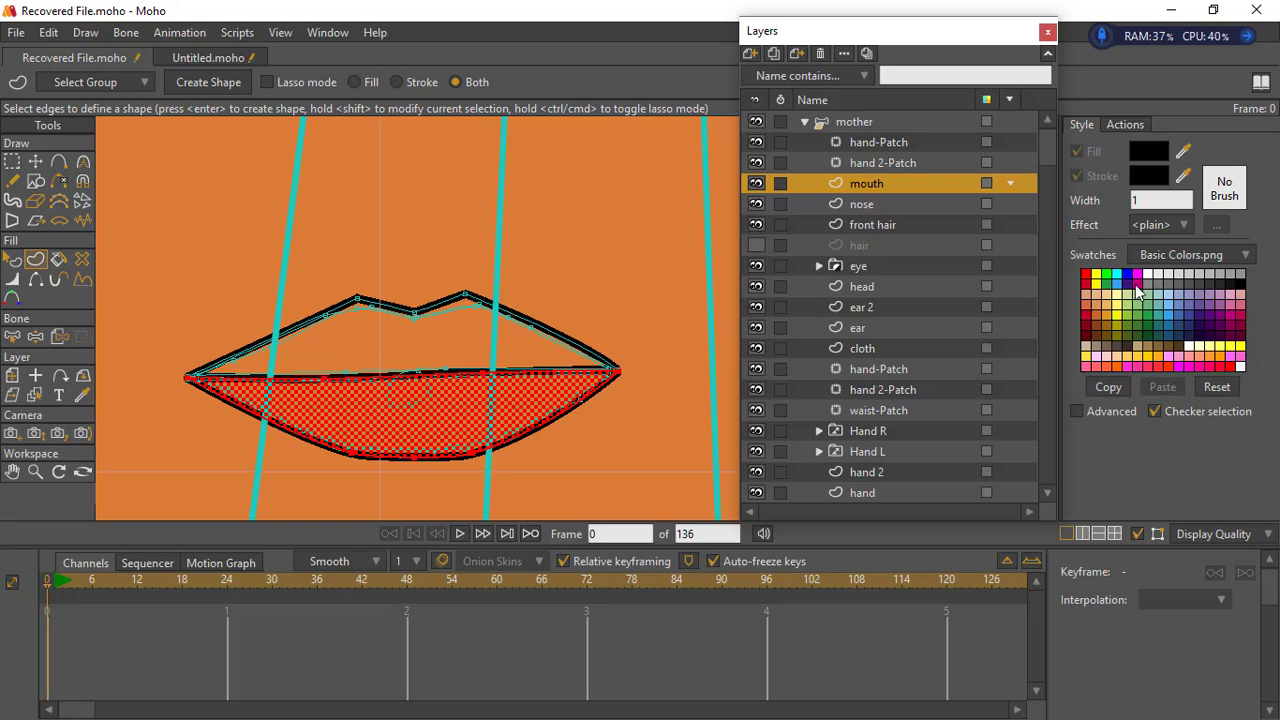
click(1091, 286)
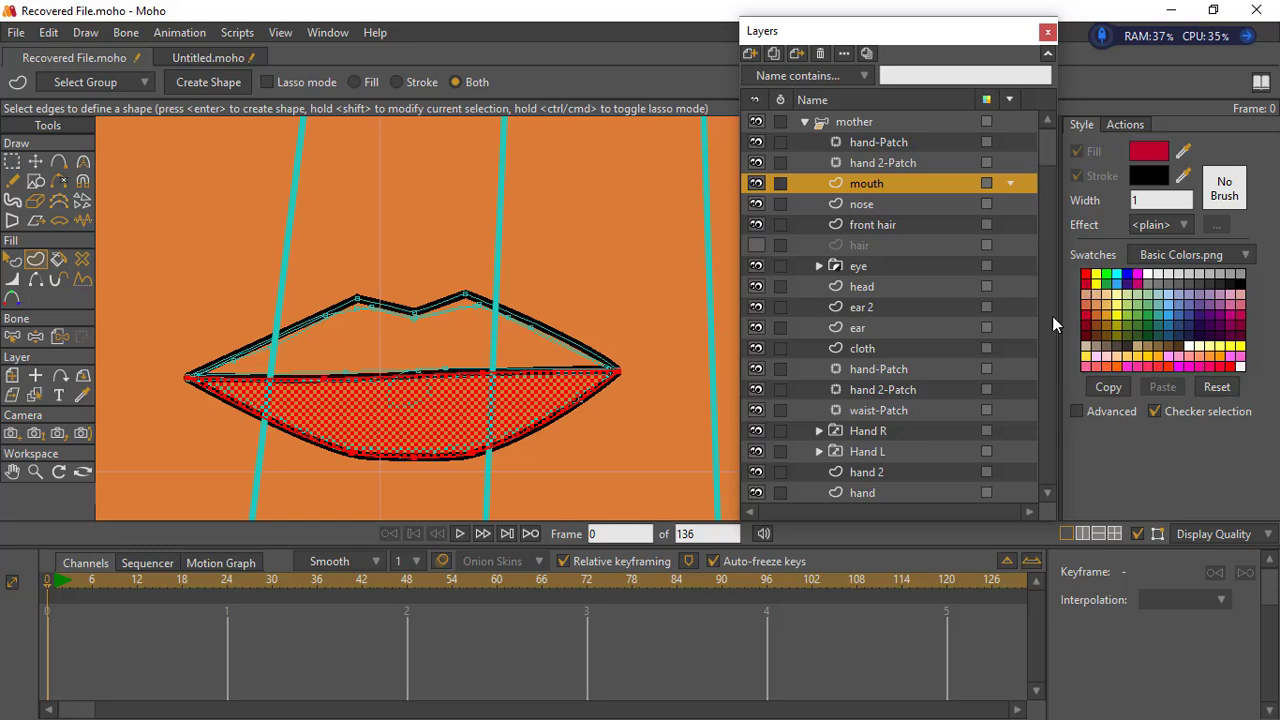
click(219, 82)
- Create a matching crimson-filled shape with a black outline on the upper lip
click(315, 333)
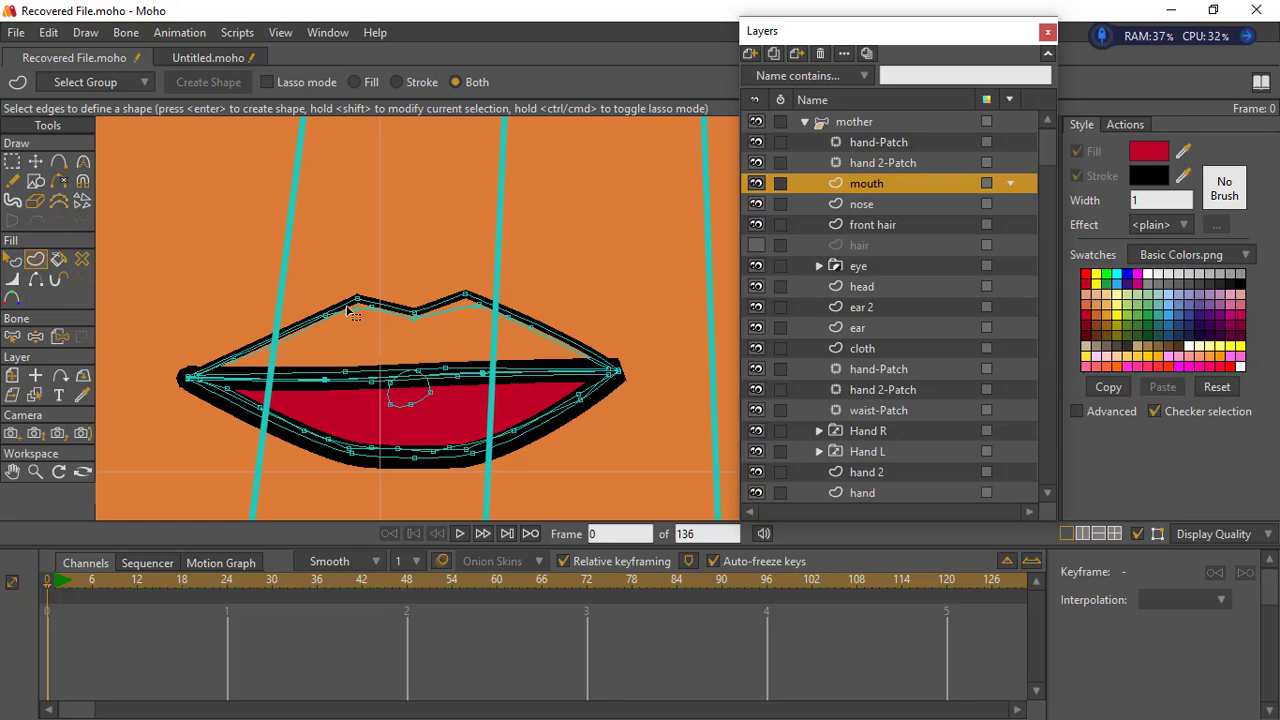
click(345, 326)
click(215, 82)
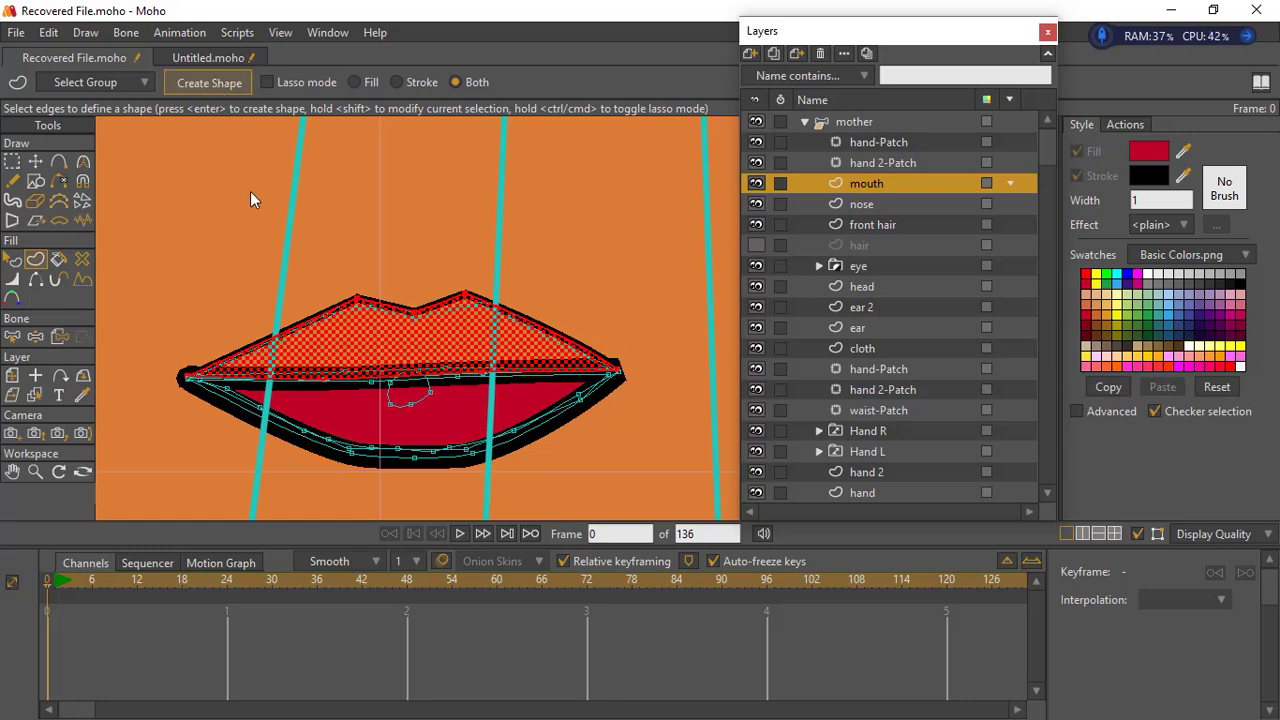
- Select both lips' outer points and reduce their line width to a thin outline
click(285, 353)
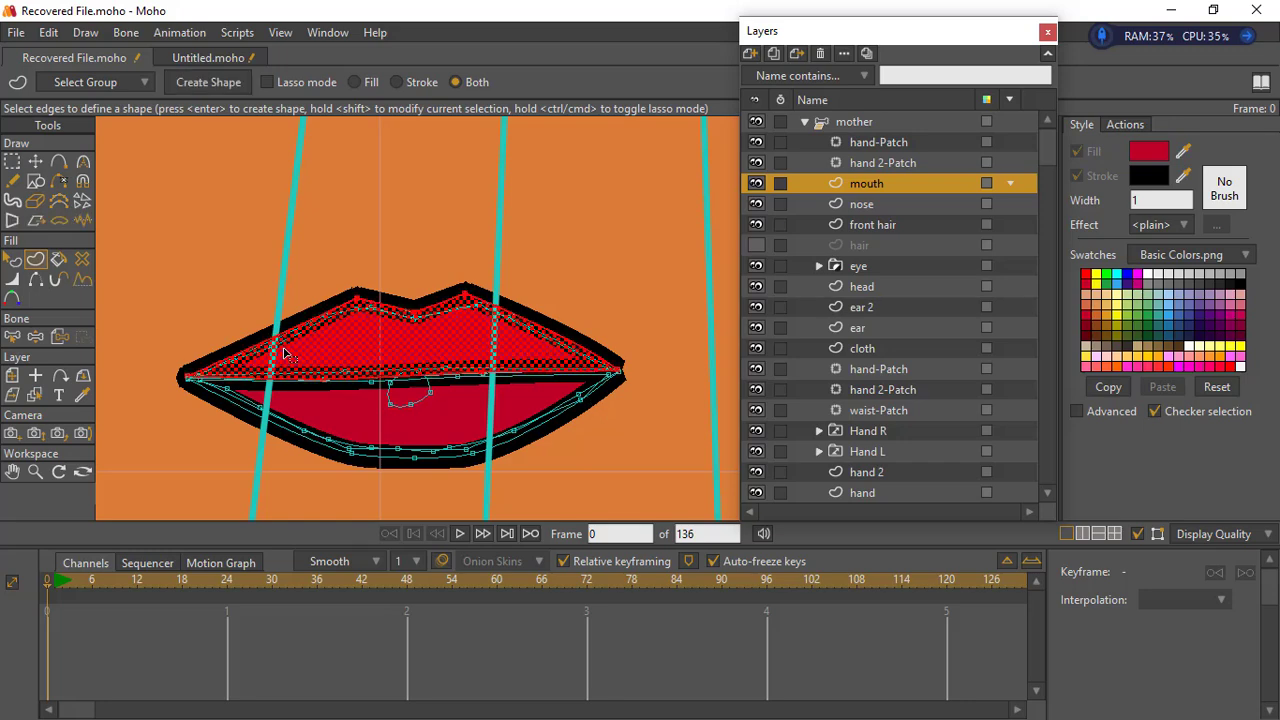
click(366, 467)
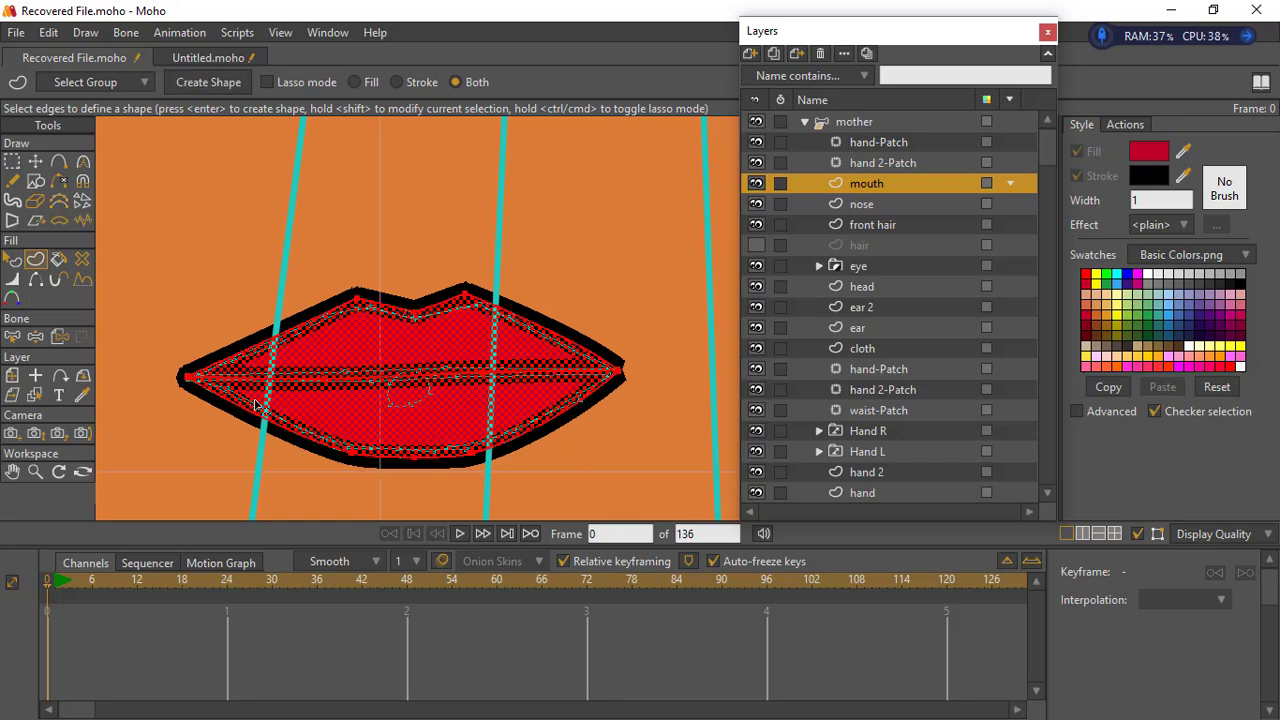
click(12, 279)
mouse_move(262, 320)
mouse_down()
mouse_move(213, 324)
mouse_move(286, 323)
mouse_move(253, 320)
mouse_up()
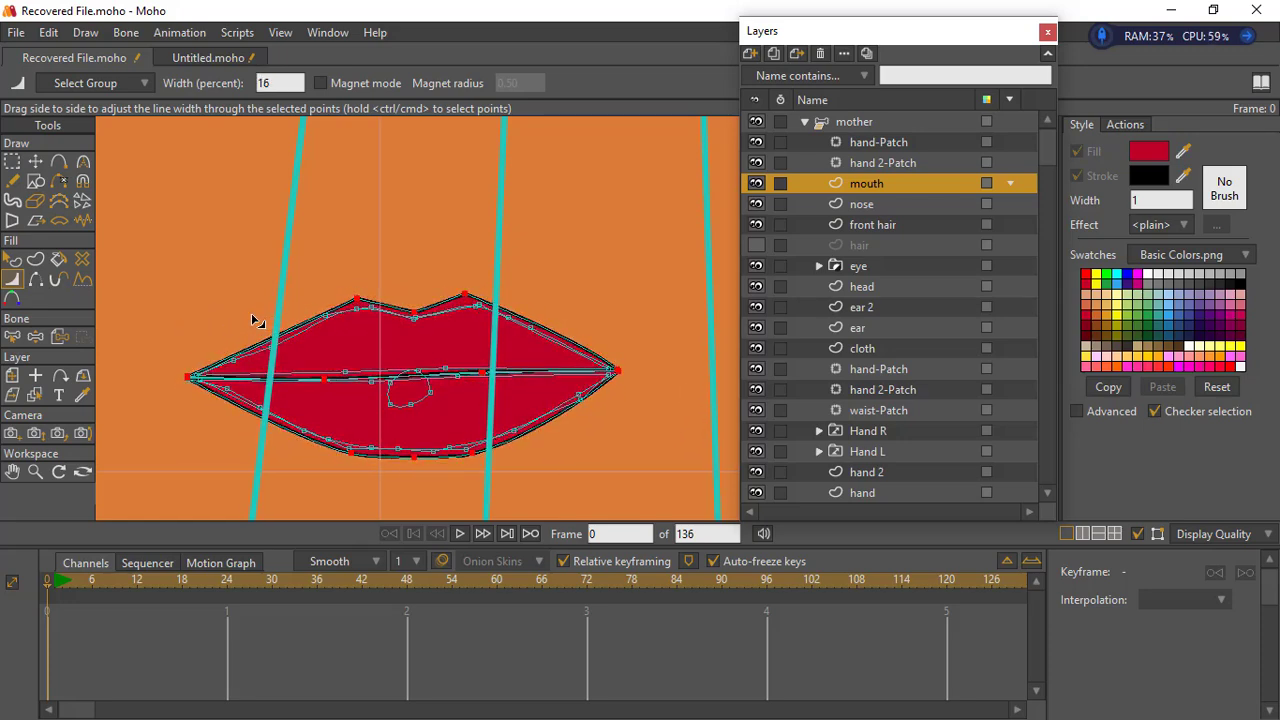
click(12, 162)
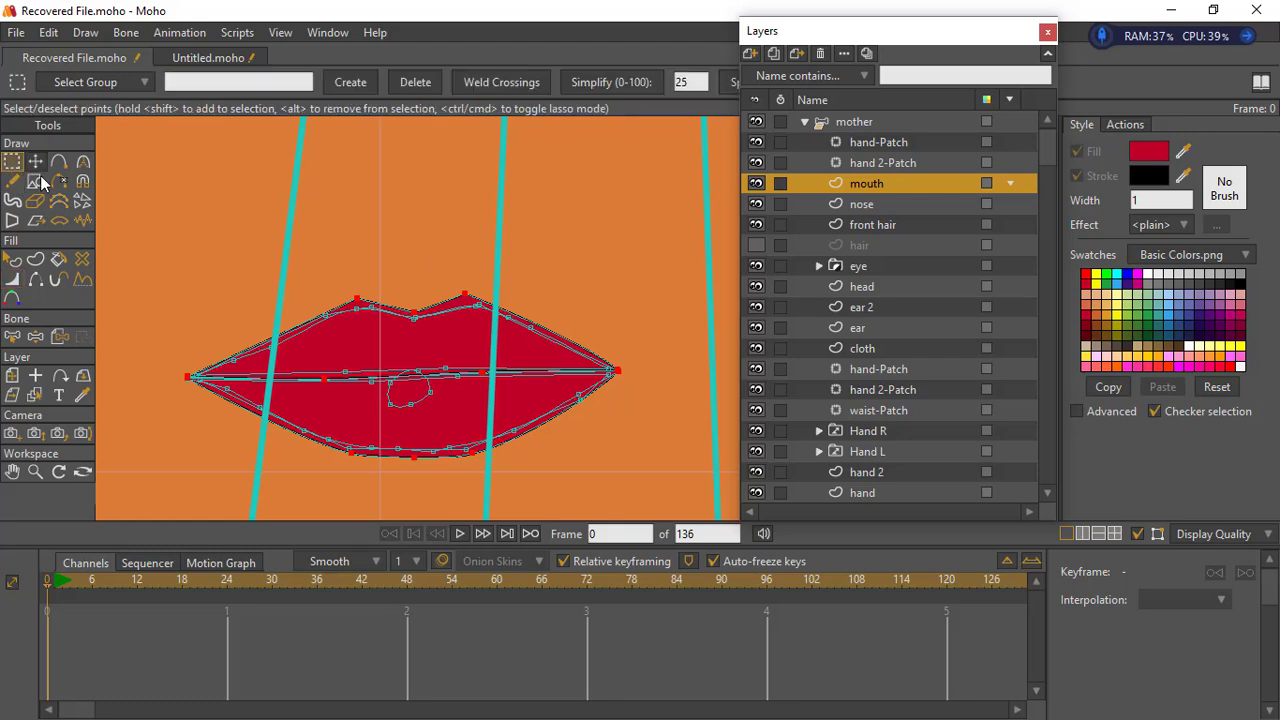
- Pull the head layer's jaw points inward on both sides and lower the chin to narrow the lower face
click(35, 471)
drag(300, 330, 584, 219)
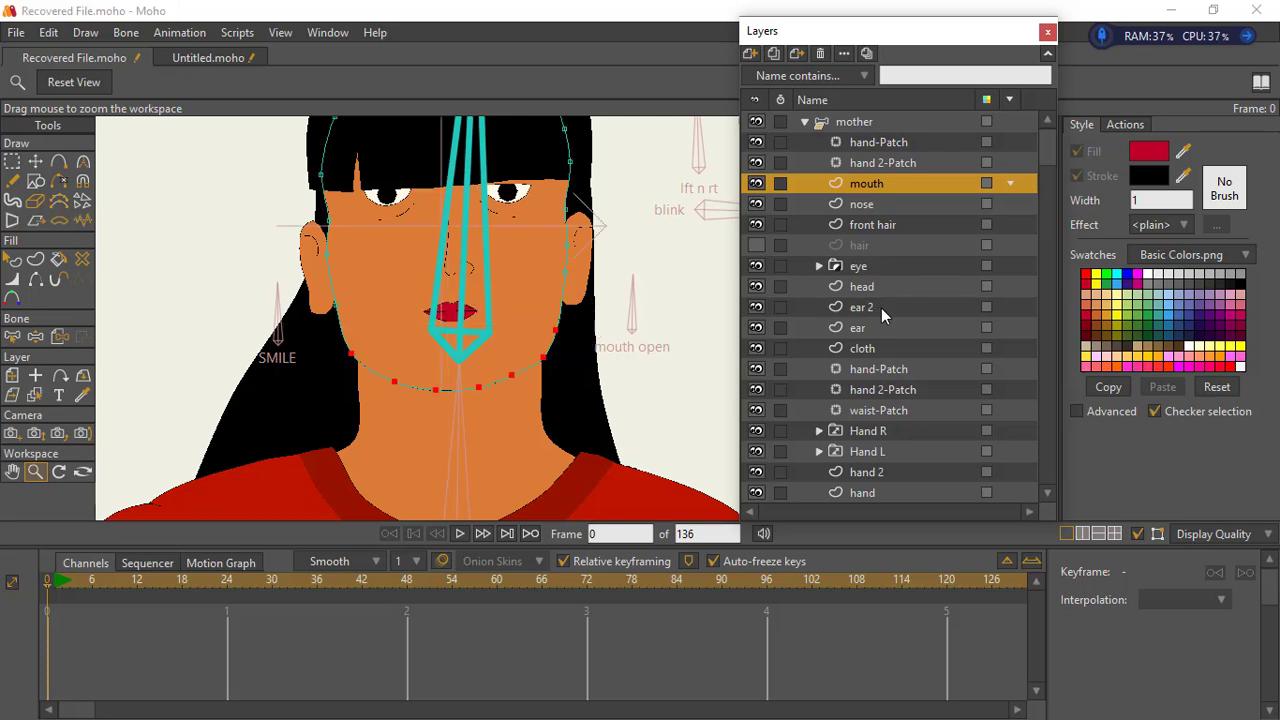
click(866, 287)
click(12, 162)
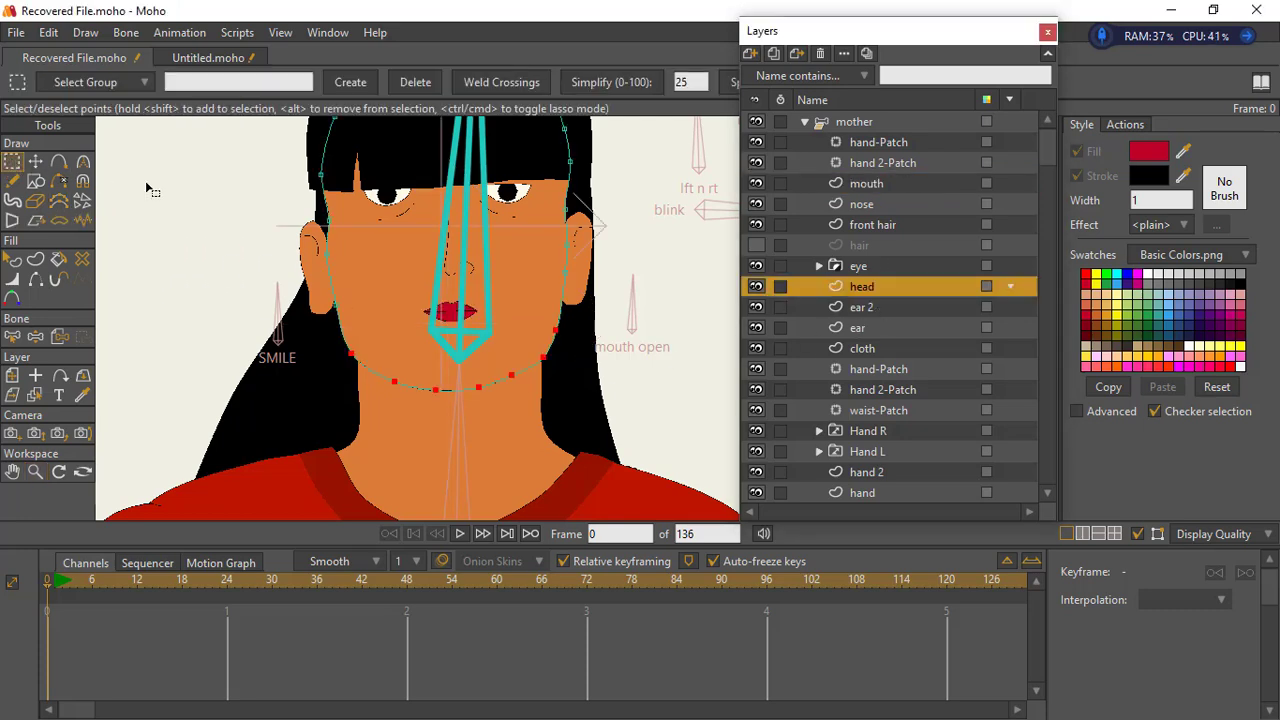
click(35, 161)
click(373, 365)
drag(415, 400, 541, 347)
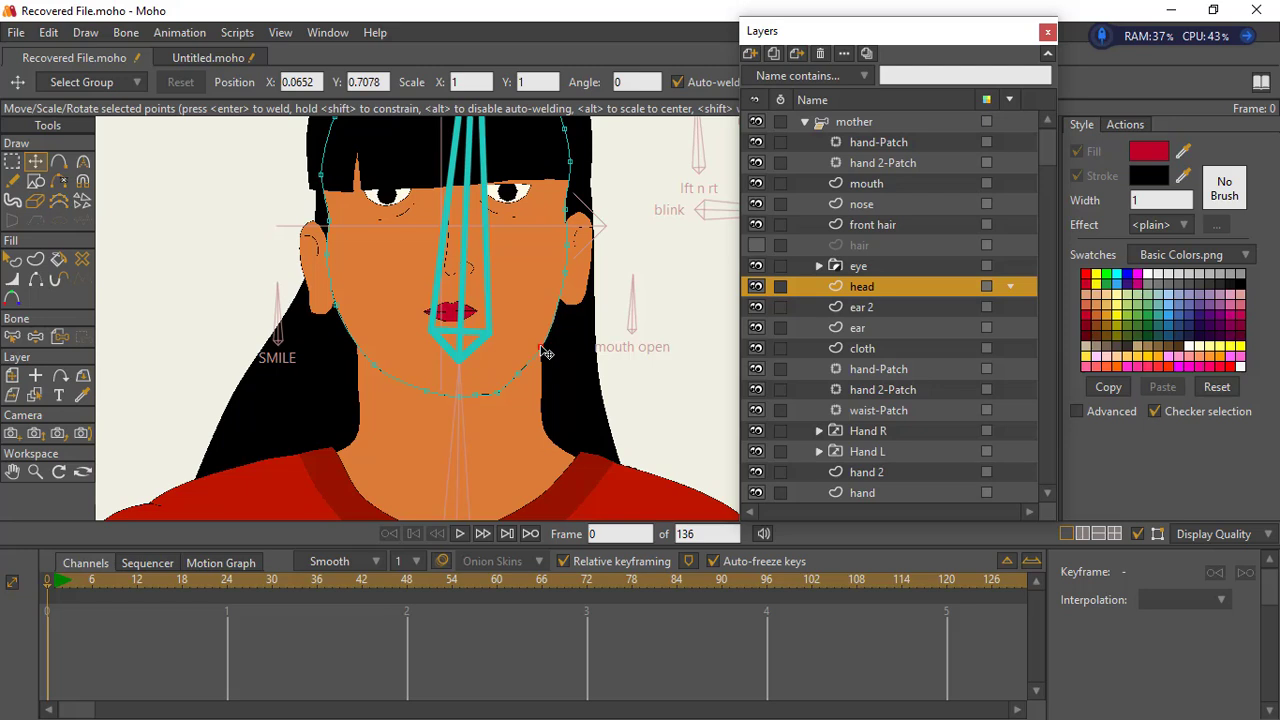
- Refine the head's chin and jaw points on both sides to taper the jawline into a softly pointed chin
click(382, 367)
drag(422, 387, 457, 399)
click(493, 390)
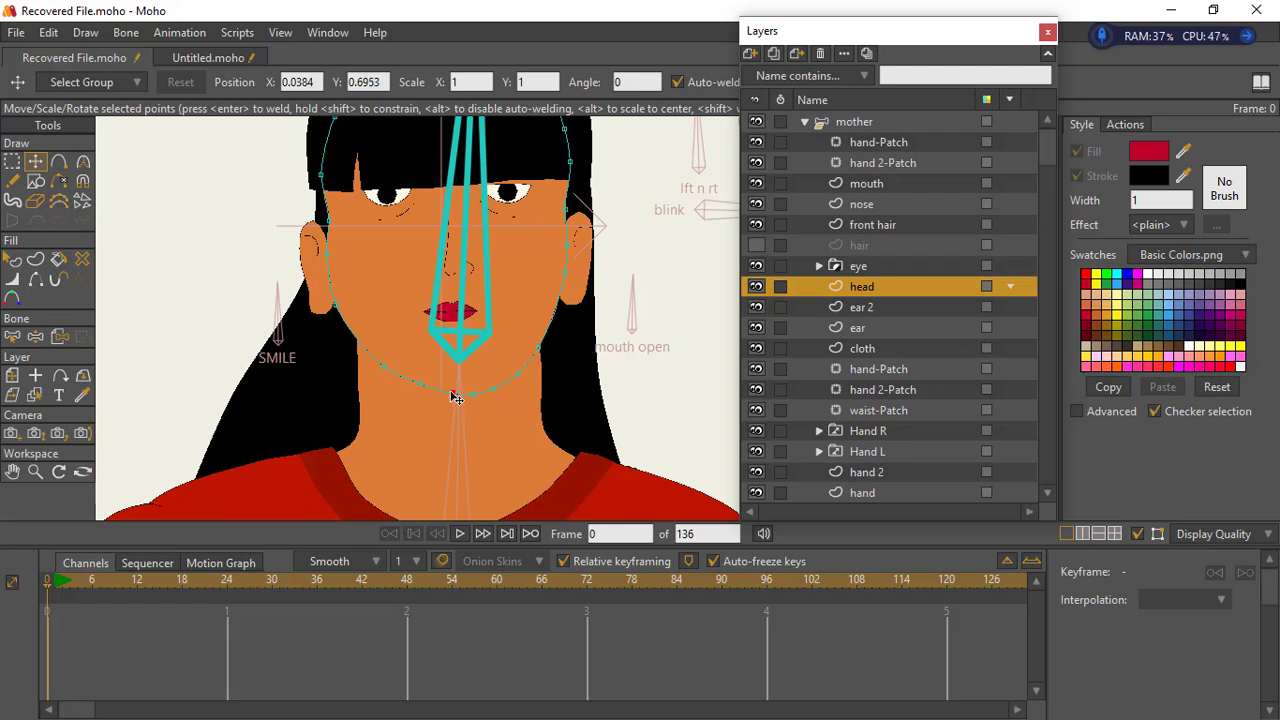
click(466, 398)
click(512, 379)
click(484, 394)
click(512, 379)
click(538, 353)
drag(538, 361, 534, 357)
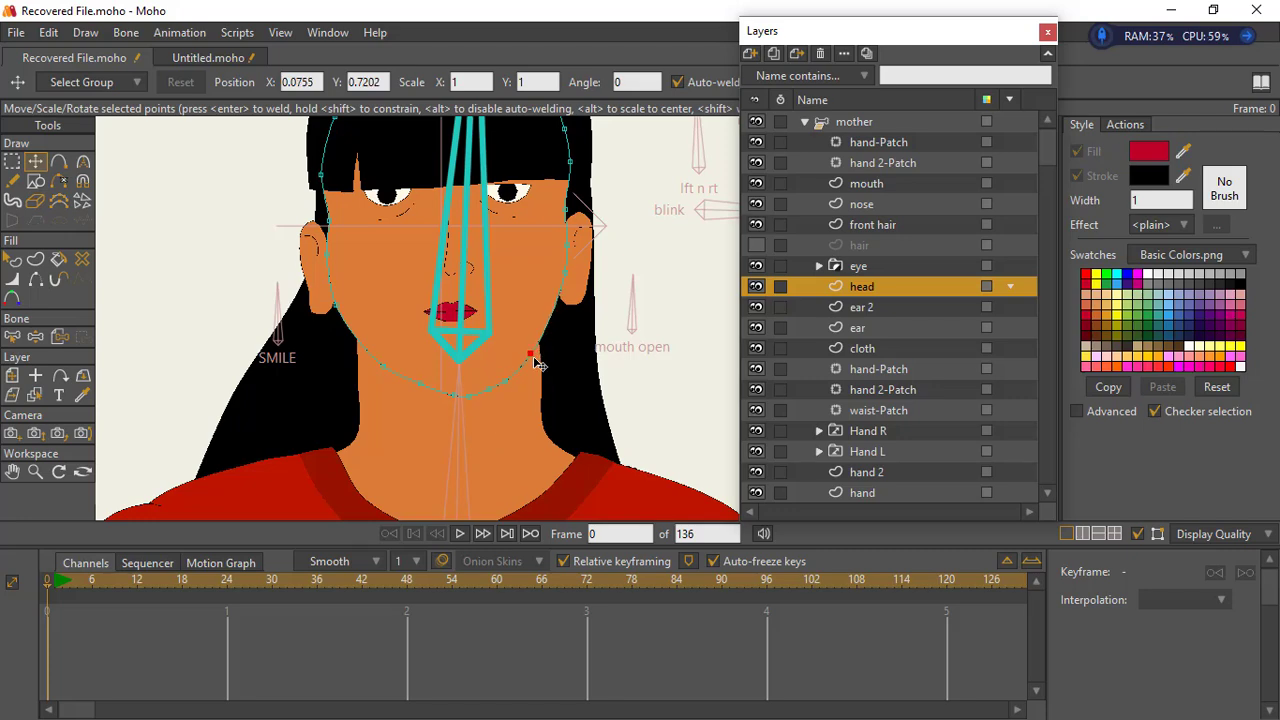
click(35, 471)
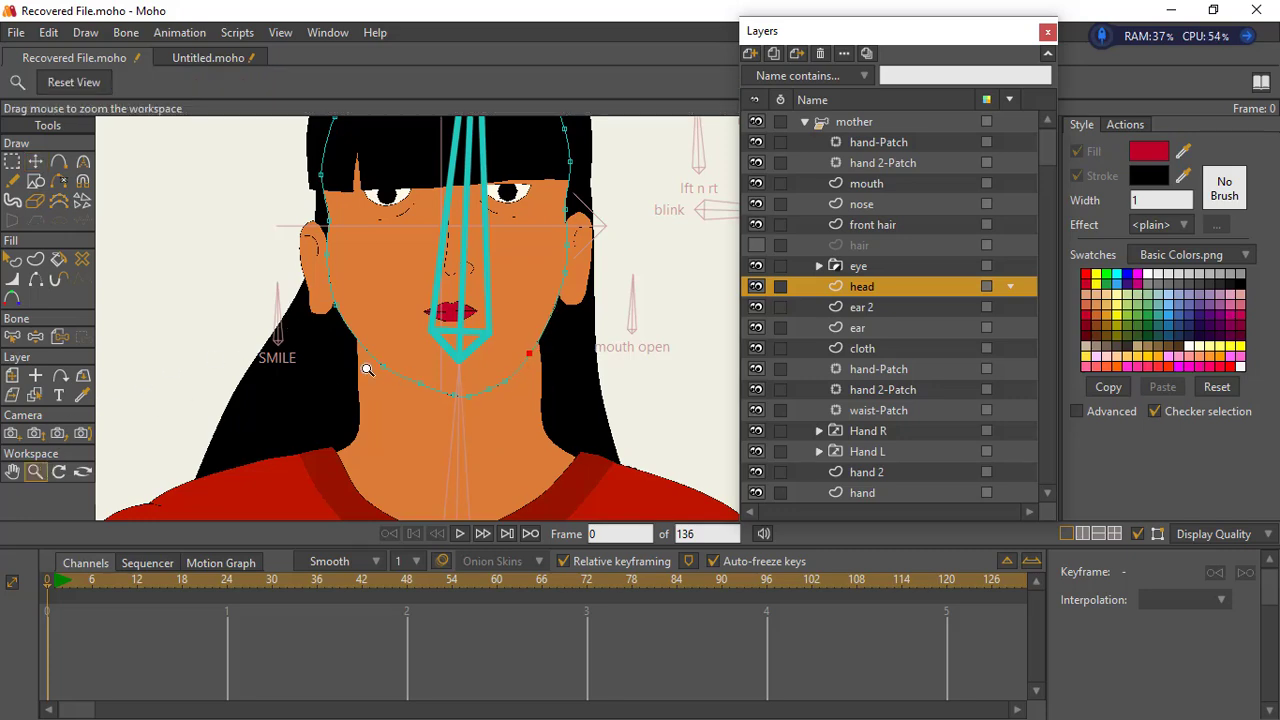
- Nudge one chin point and the opposite jaw point of the head outline to smooth the lower jaw curve
drag(367, 370, 334, 336)
click(36, 162)
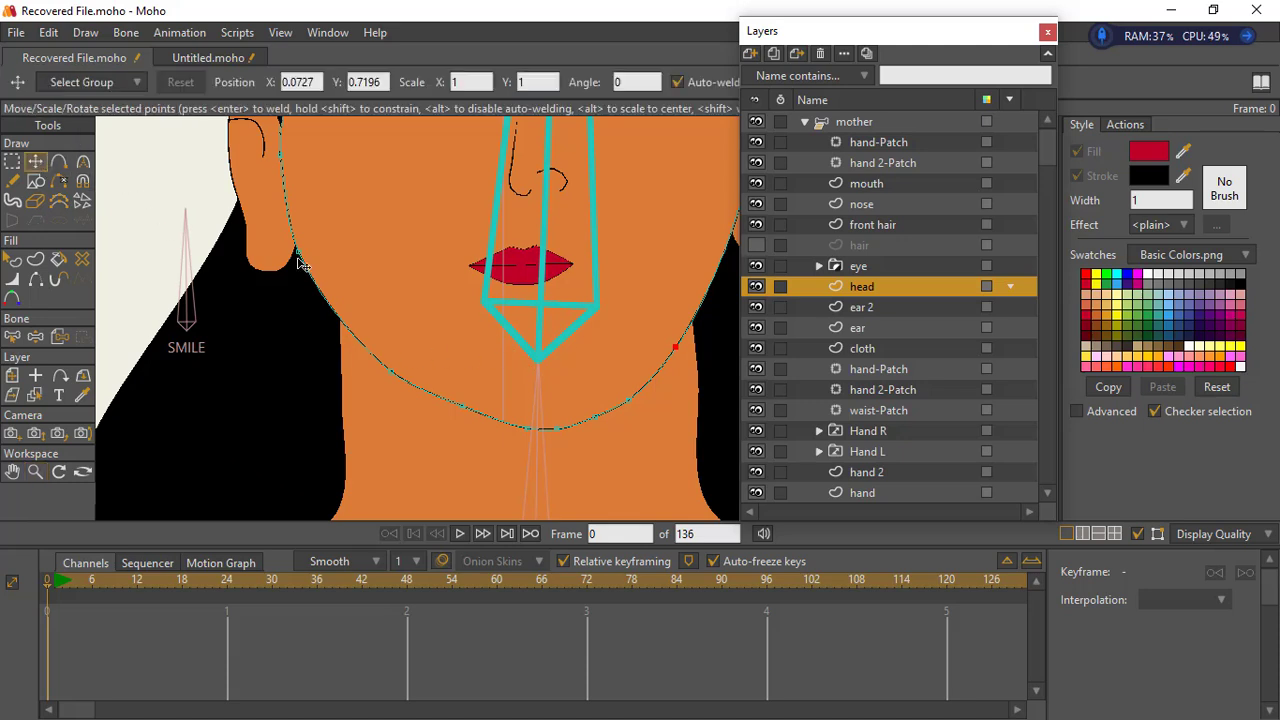
click(452, 412)
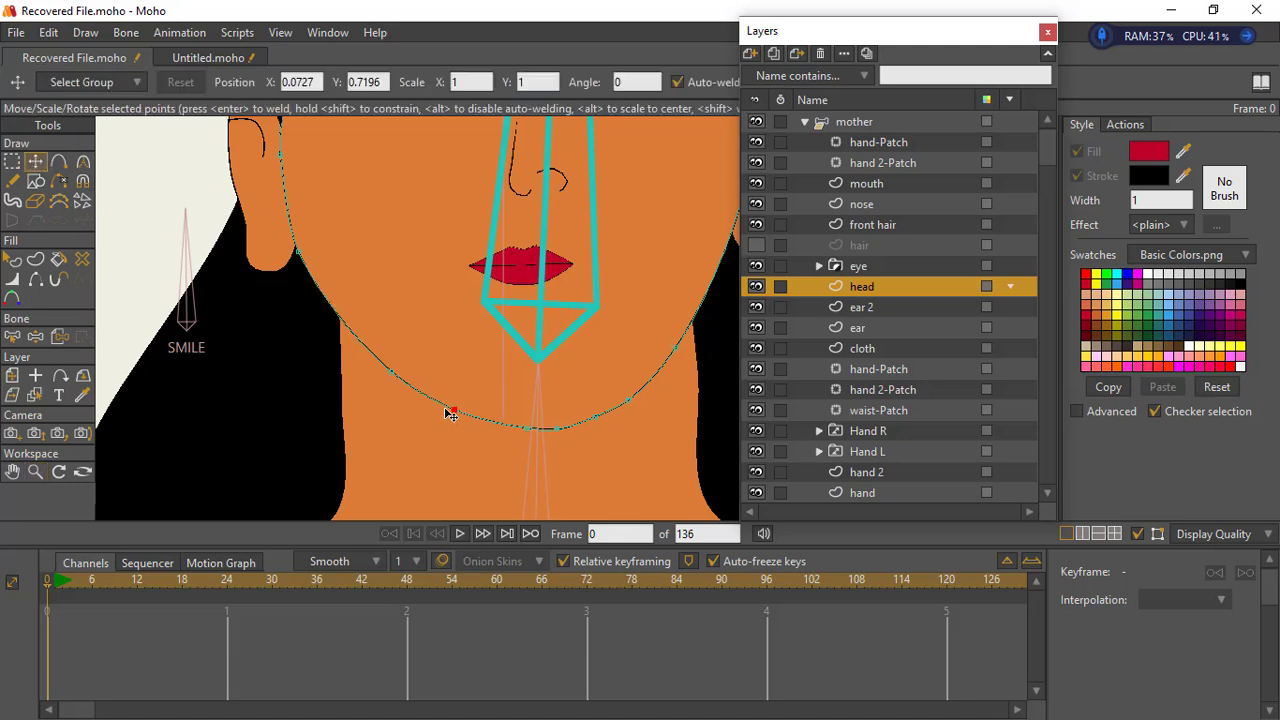
click(679, 349)
click(37, 473)
drag(484, 416, 350, 352)
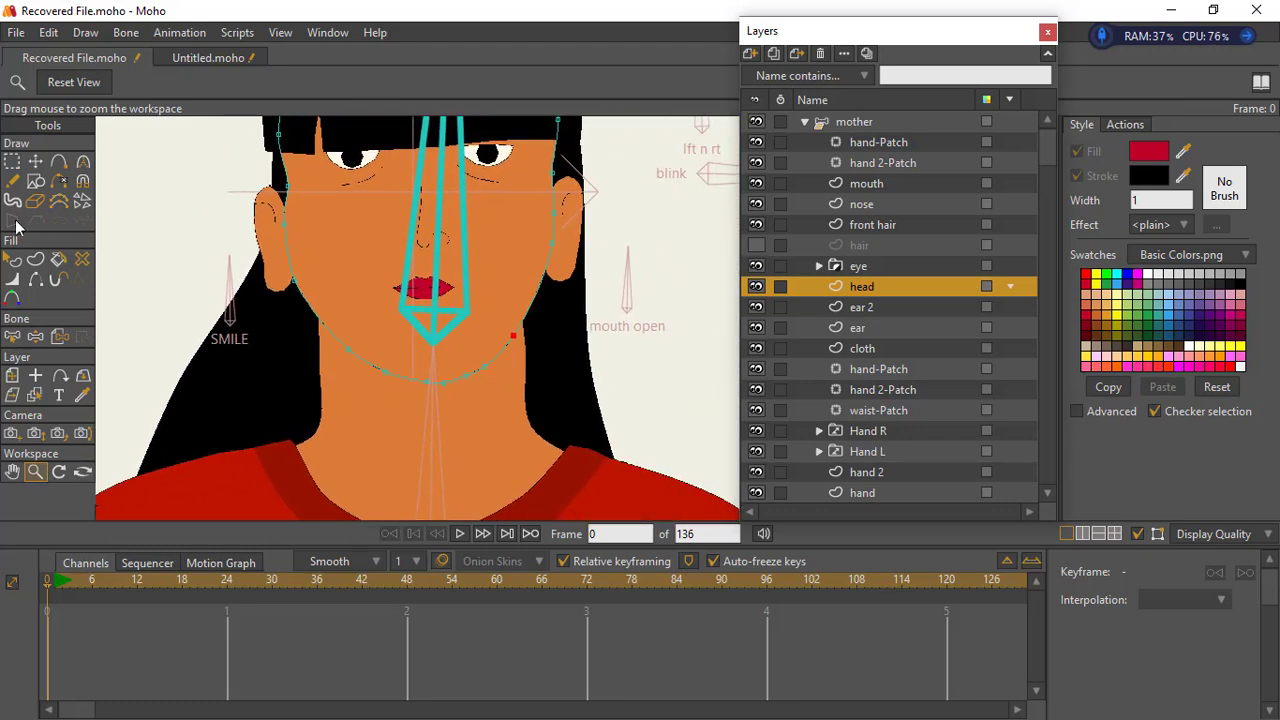
- Render the current frame and enlarge the preview to check the whole mother character
click(12, 163)
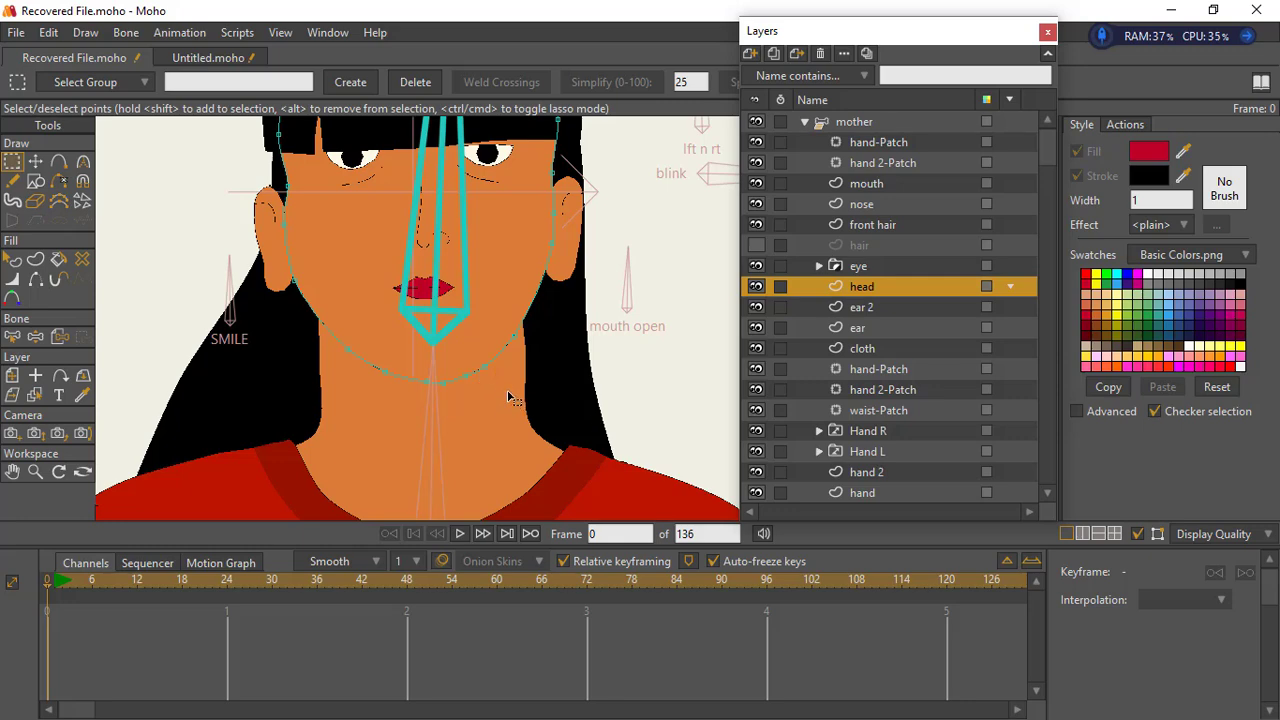
key(ctrl+r)
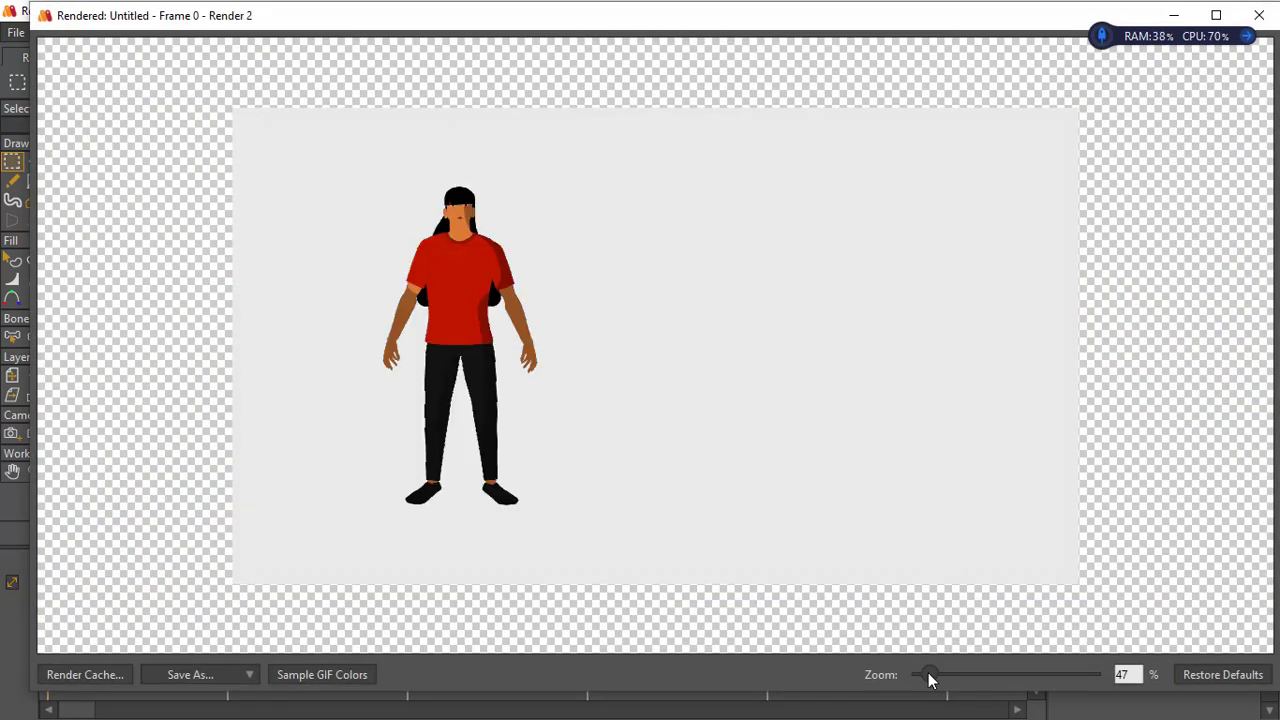
mouse_move(926, 678)
mouse_down()
mouse_move(921, 662)
mouse_move(943, 675)
mouse_up()
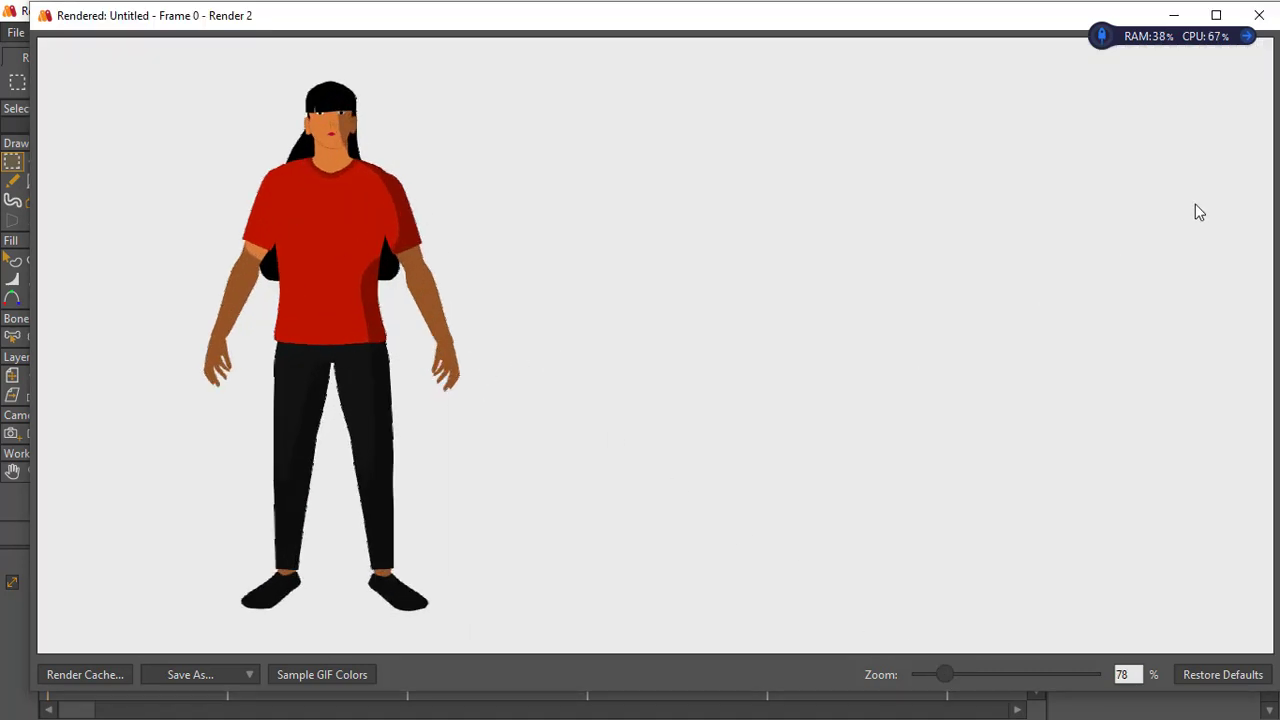
click(1259, 15)
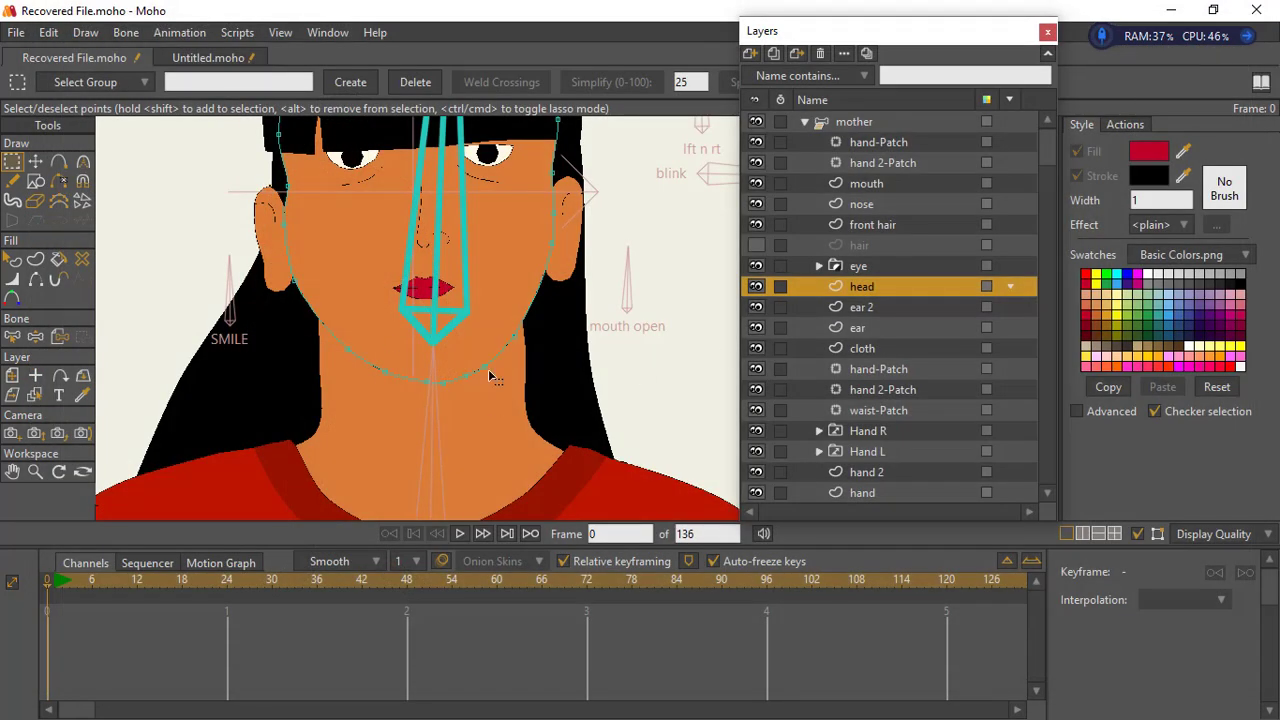
- Scale the eye group layer down uniformly to about 0.9648
click(35, 161)
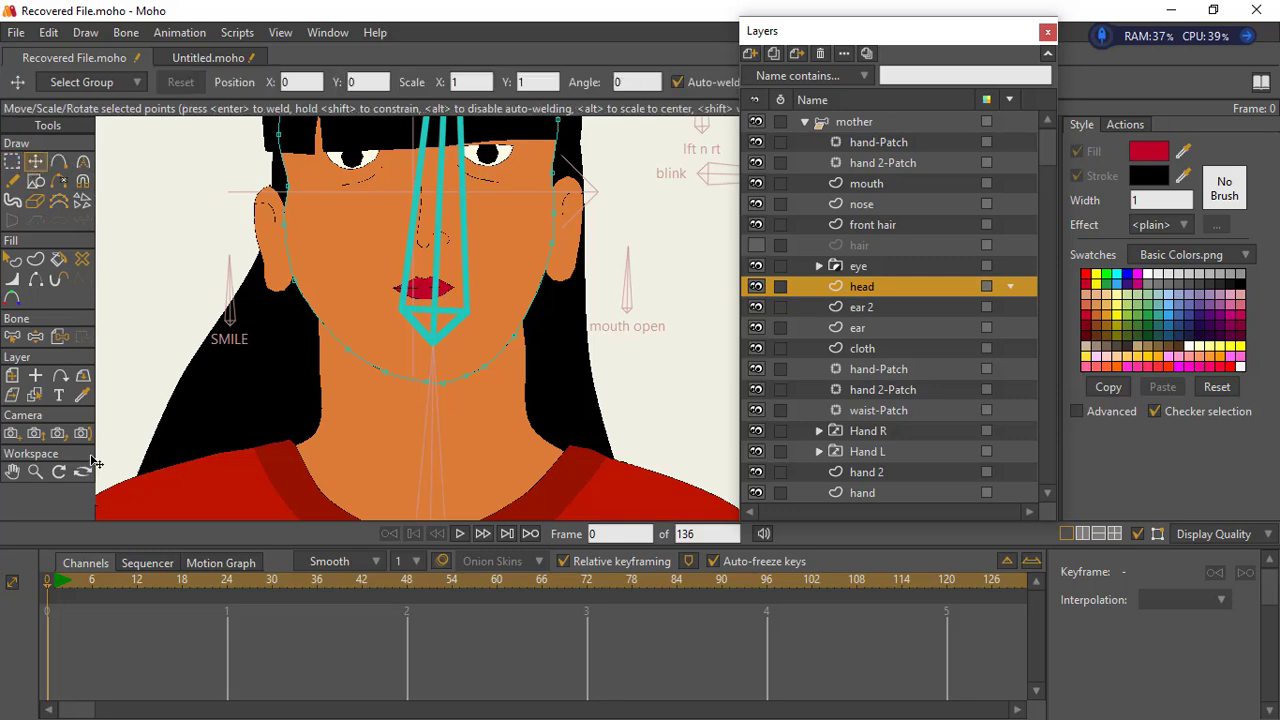
click(35, 471)
drag(544, 440, 449, 449)
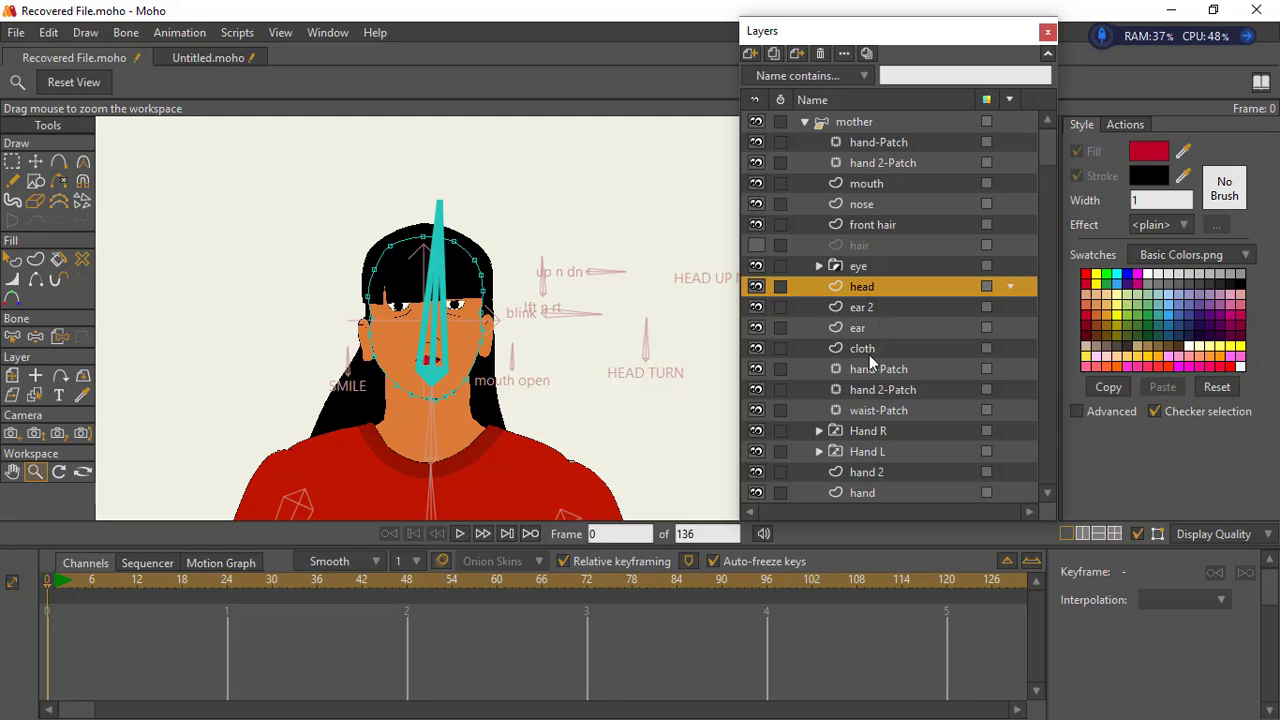
drag(440, 344, 519, 346)
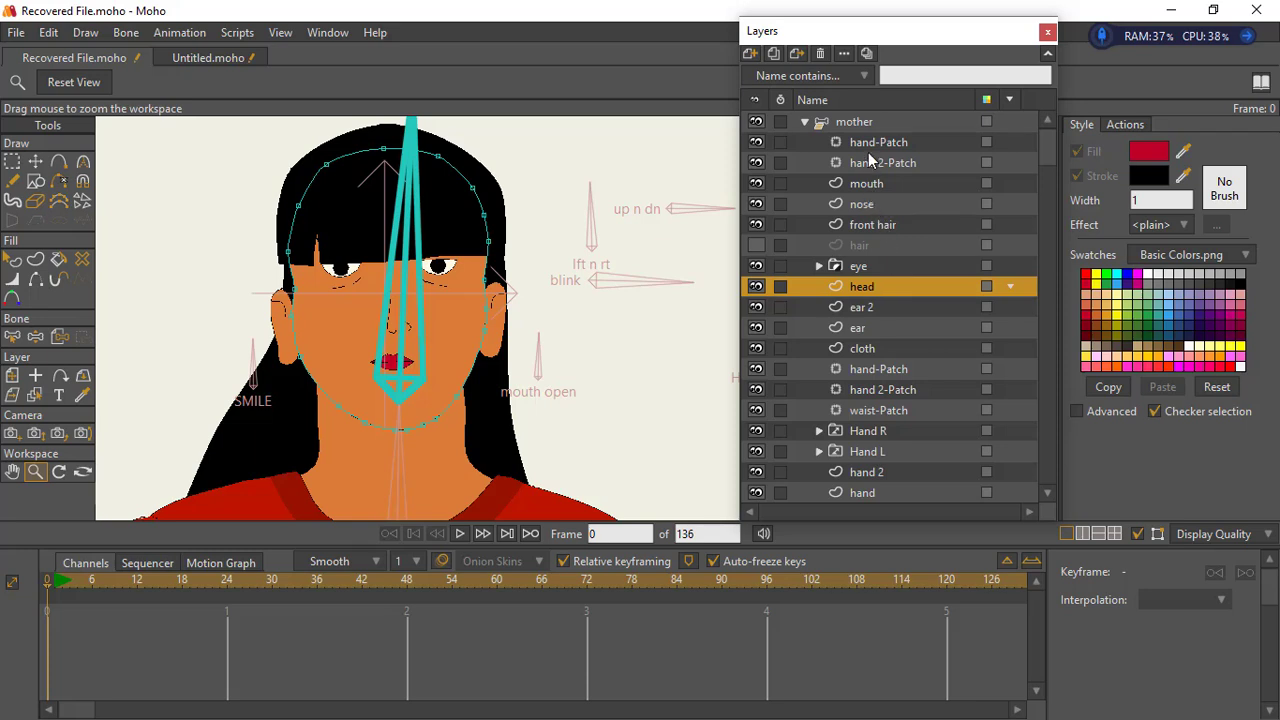
click(855, 266)
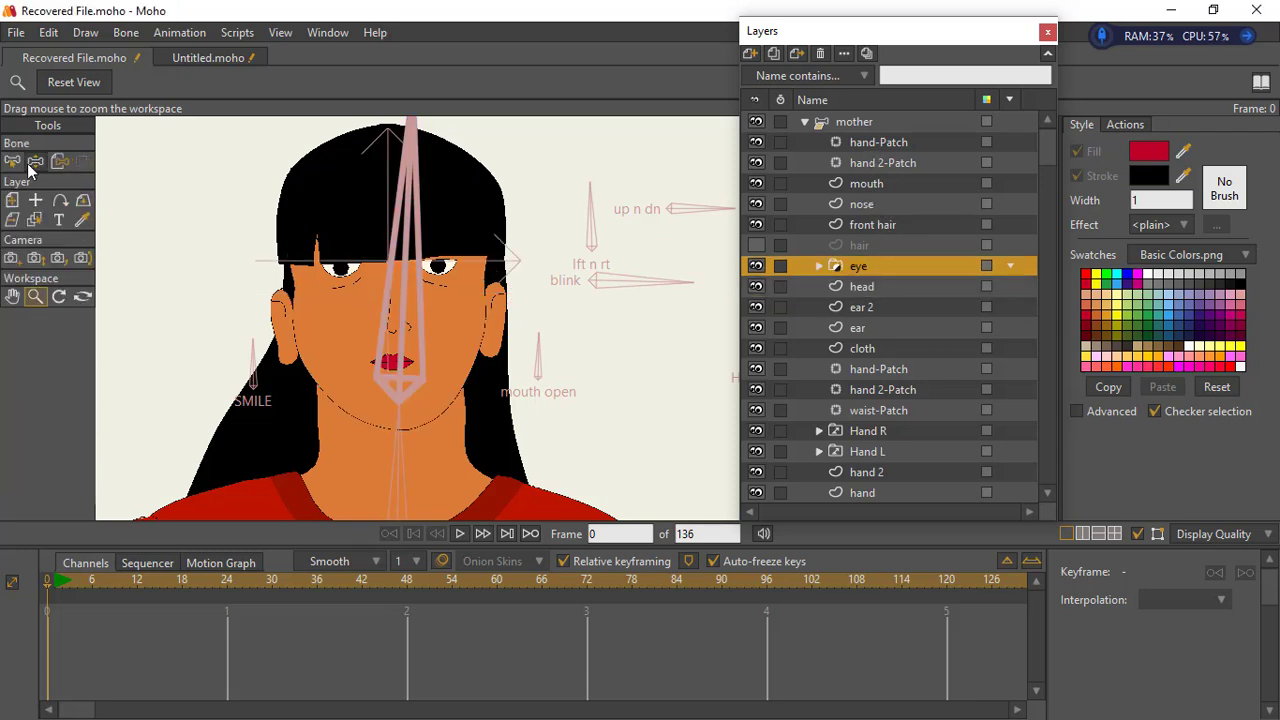
click(12, 200)
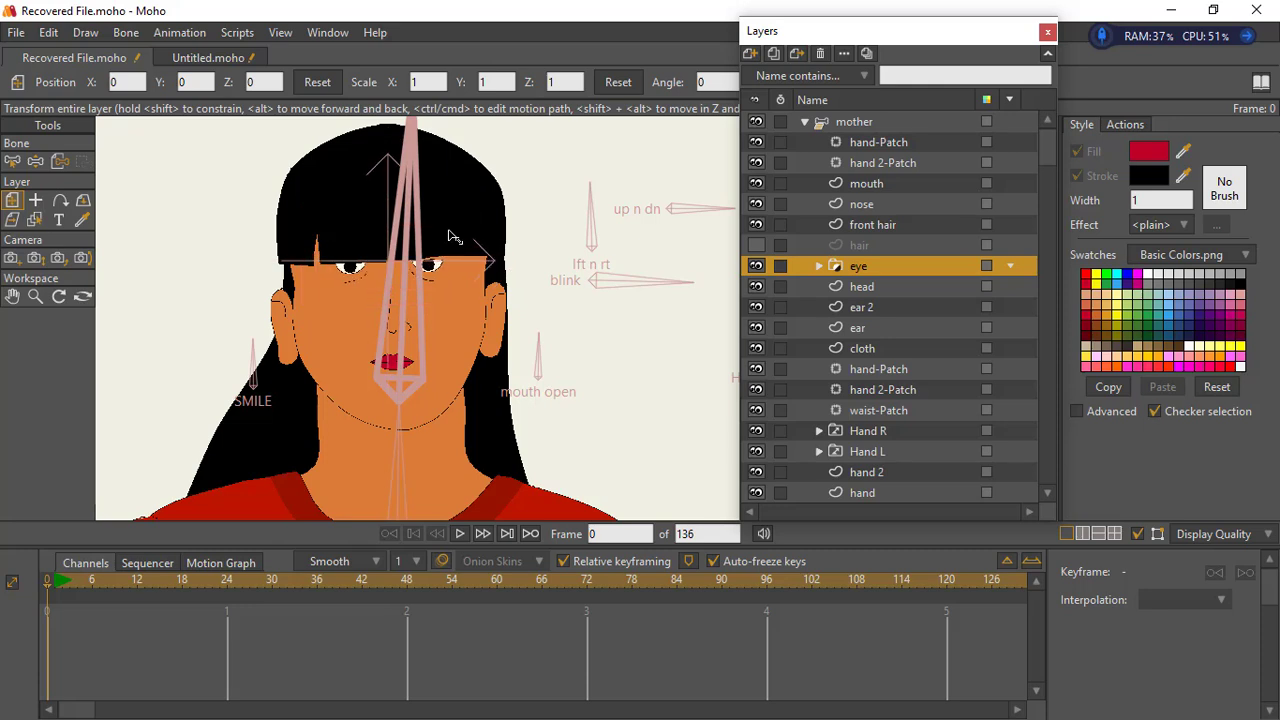
drag(464, 231, 467, 229)
click(820, 265)
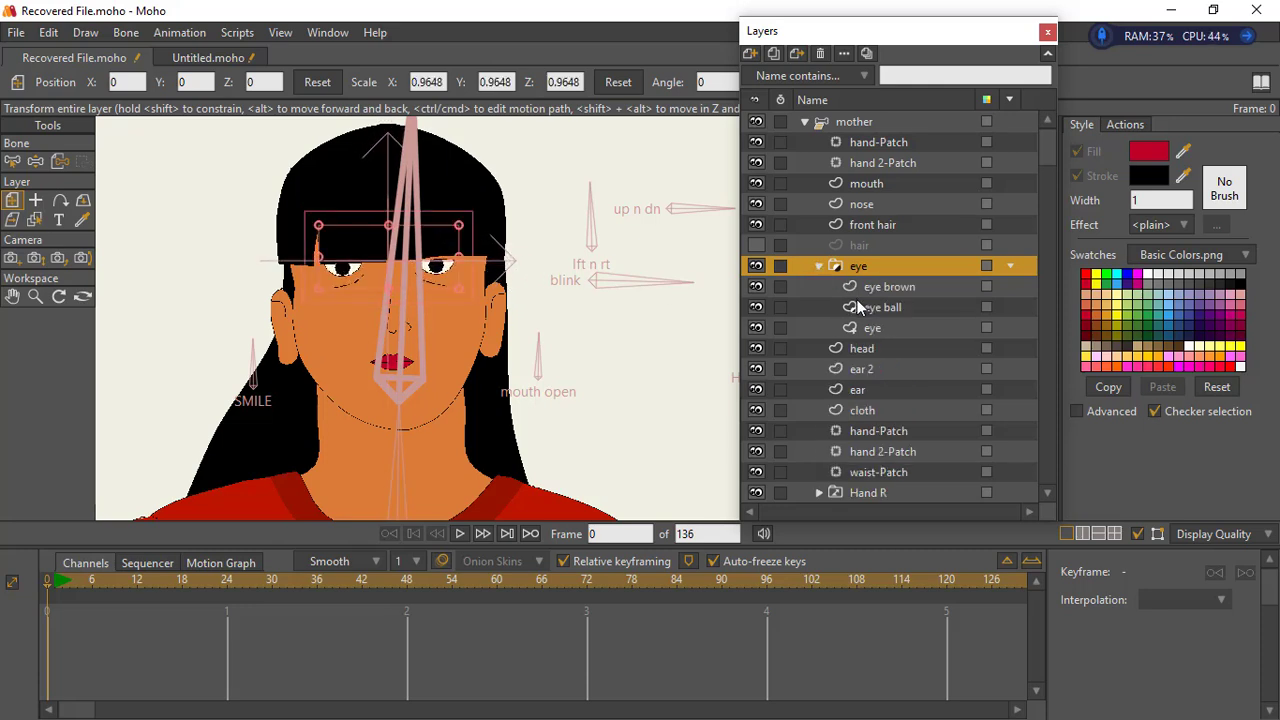
click(820, 265)
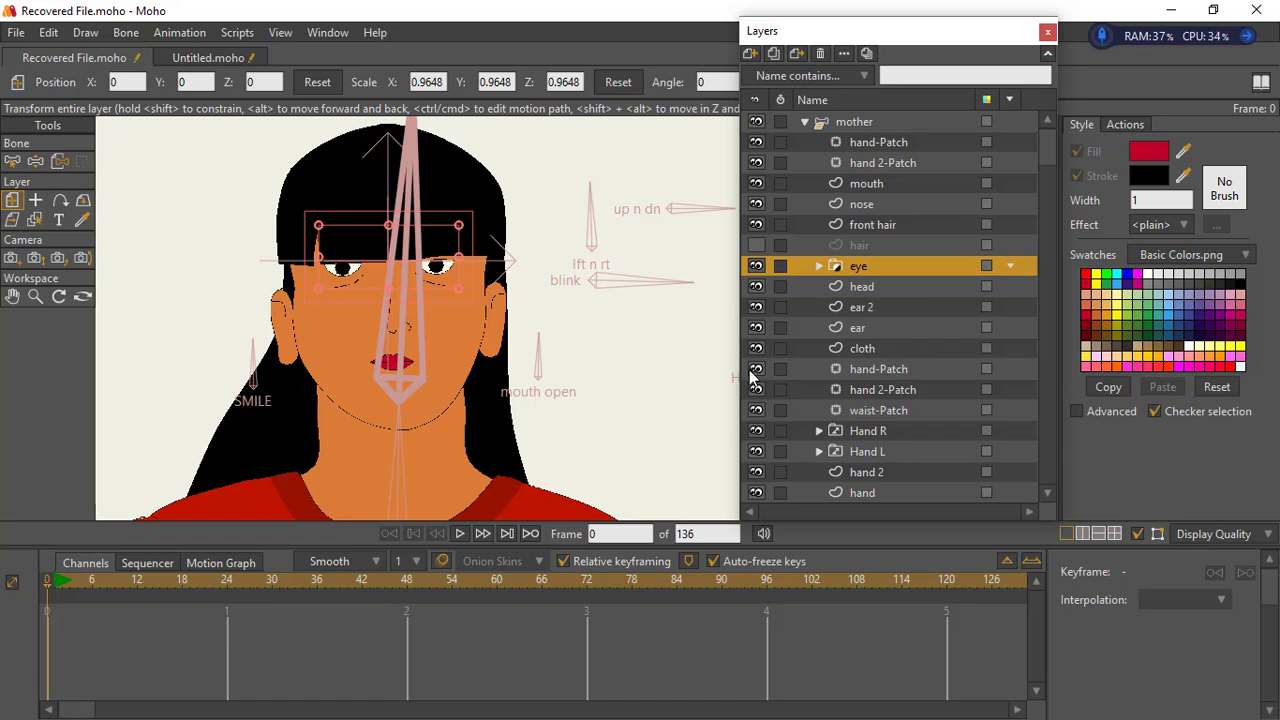
- Examine the eyes, mouth and nose up close and within the whole face
click(35, 296)
drag(243, 277, 518, 296)
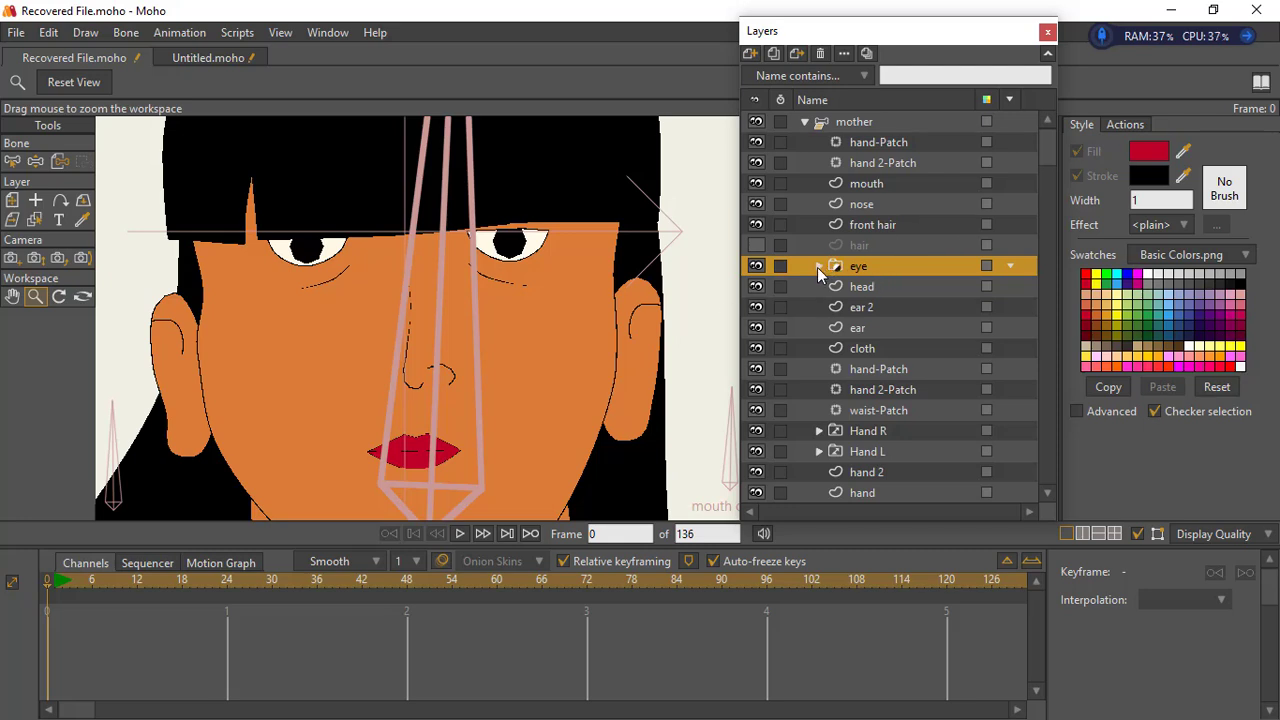
click(818, 266)
click(819, 266)
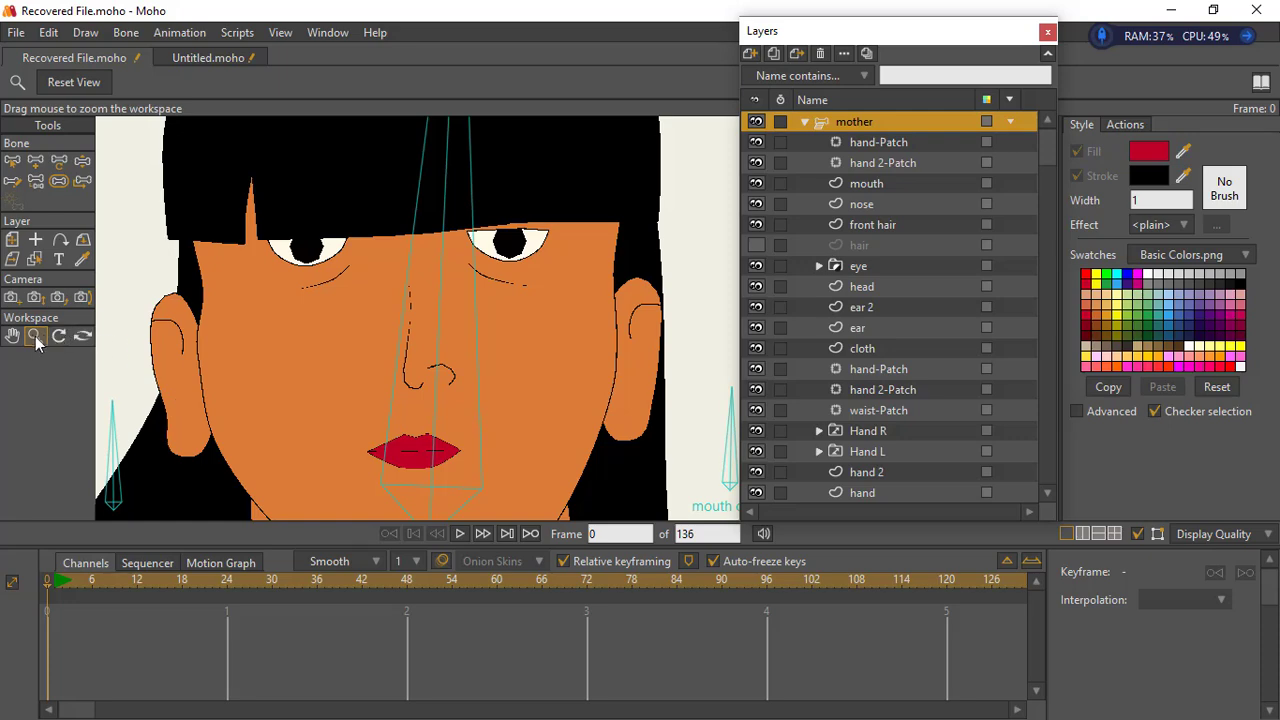
drag(318, 336, 135, 352)
drag(429, 274, 409, 192)
drag(464, 330, 545, 318)
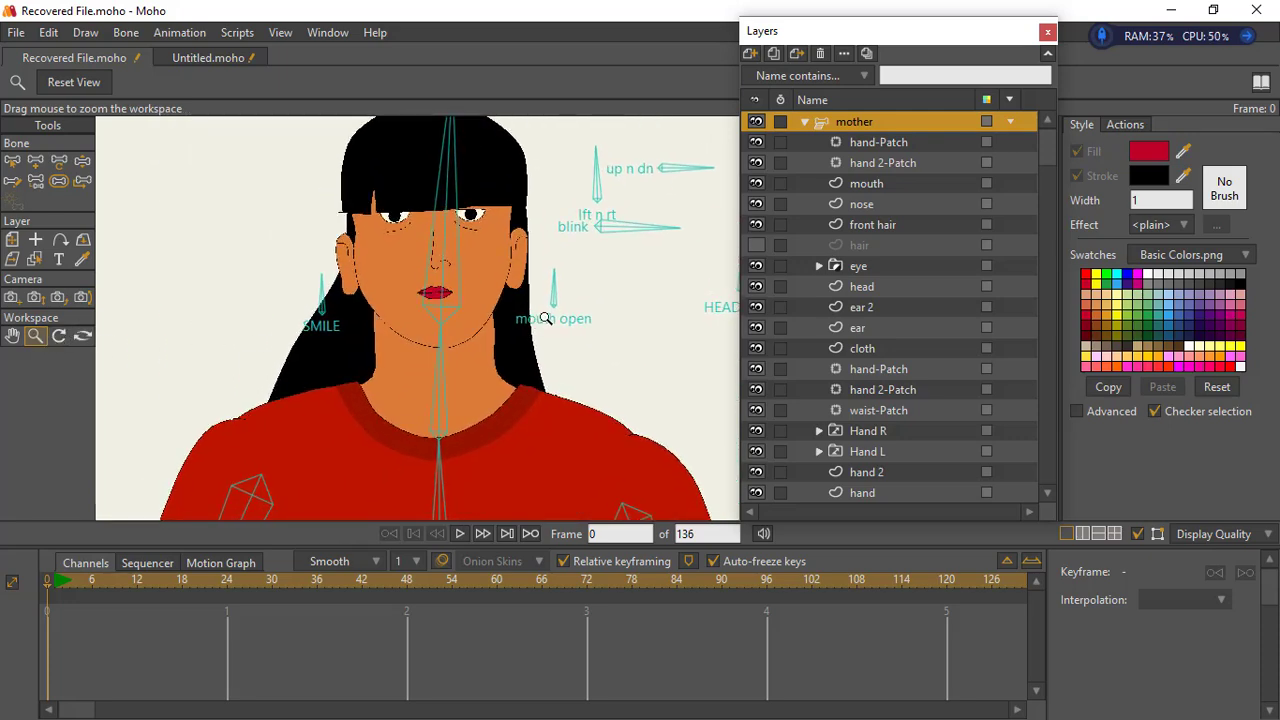
click(866, 188)
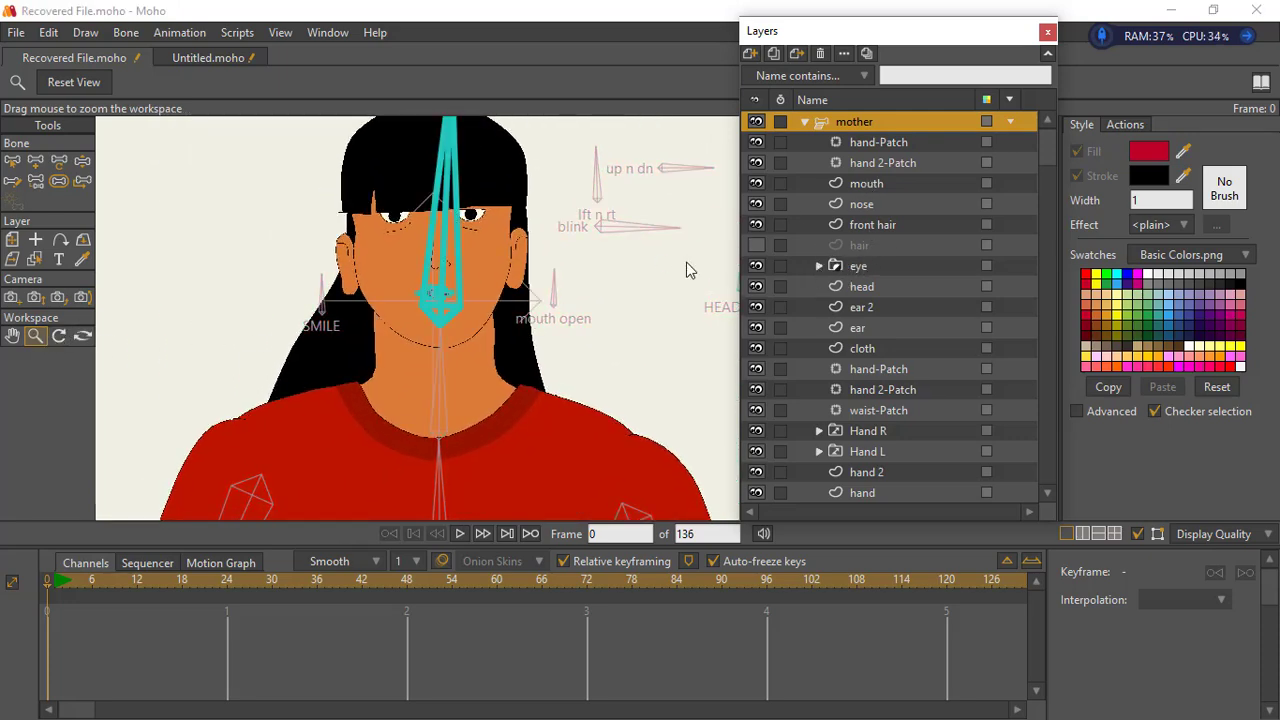
click(35, 476)
drag(445, 360, 596, 366)
click(868, 205)
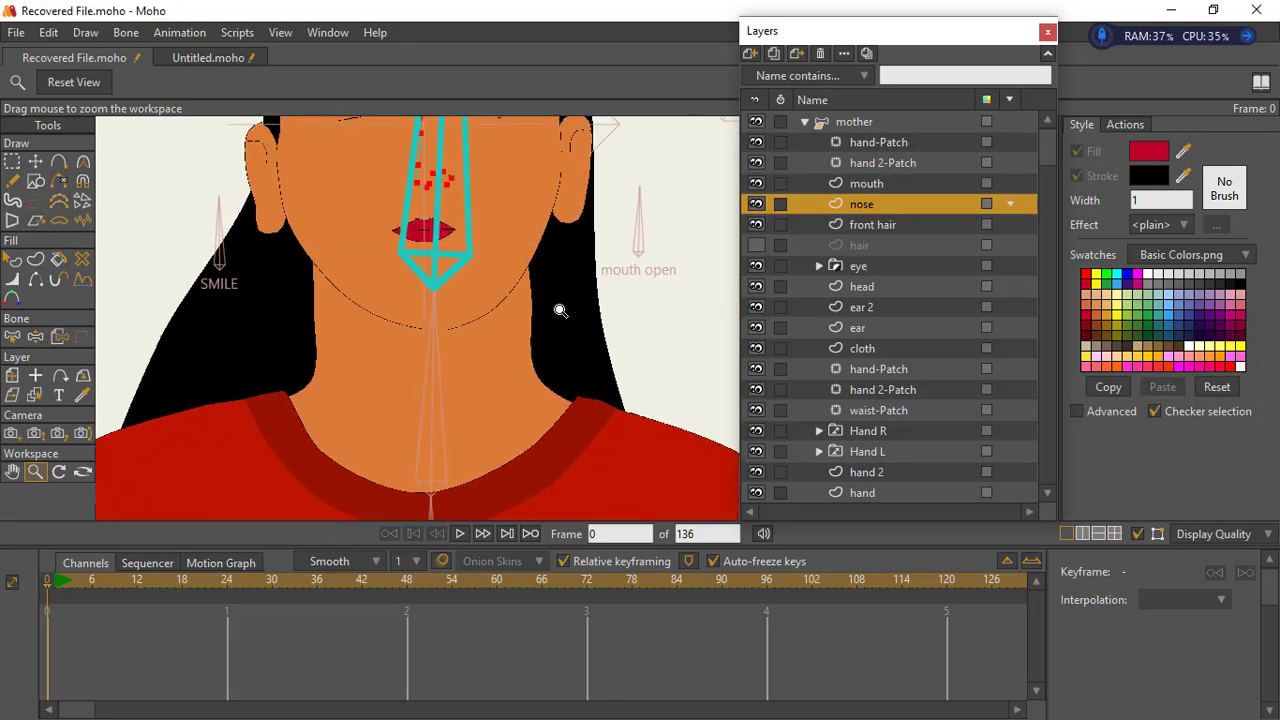
- Adjust the head outline's chin points and one jaw point to even out the chin curve
click(862, 287)
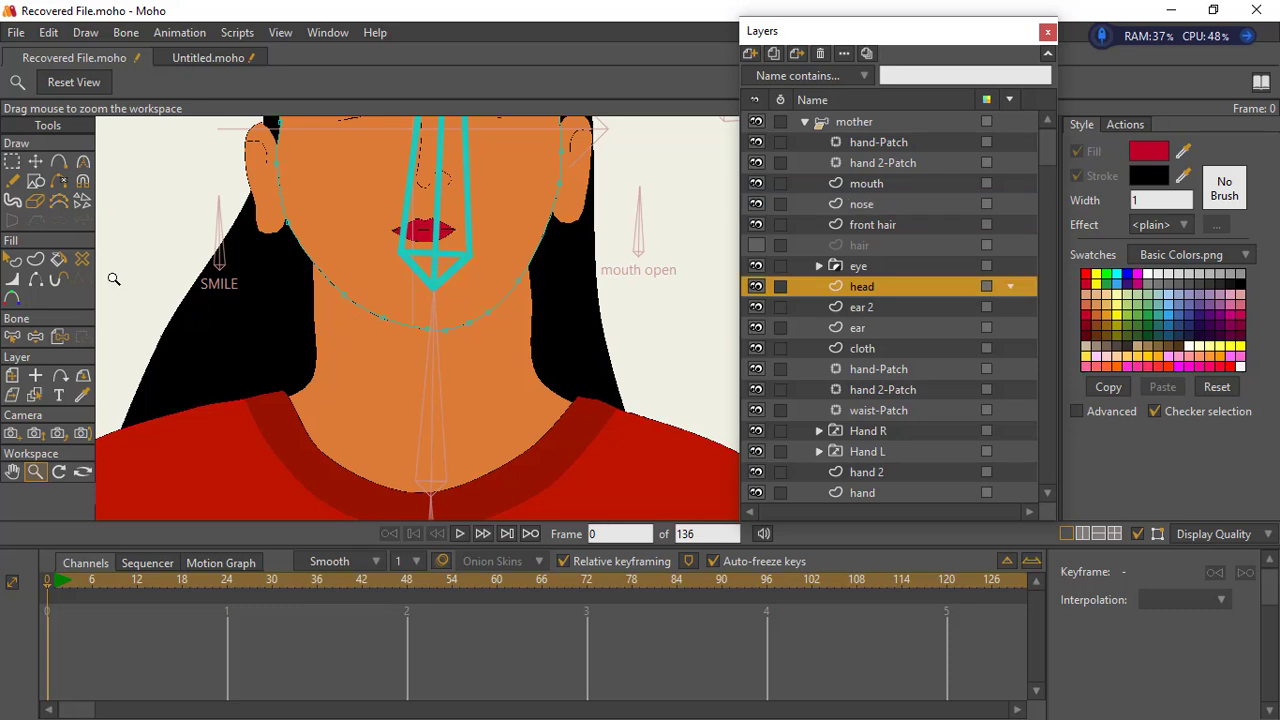
click(35, 161)
click(512, 290)
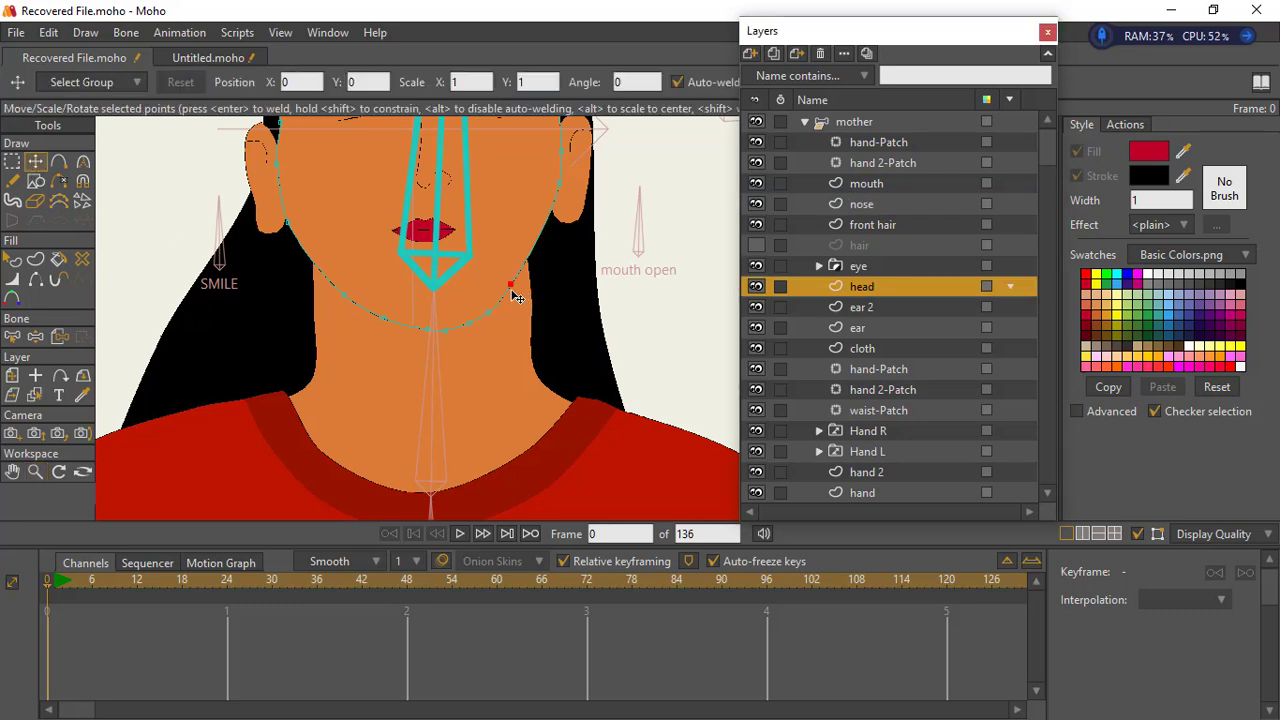
click(456, 330)
click(432, 338)
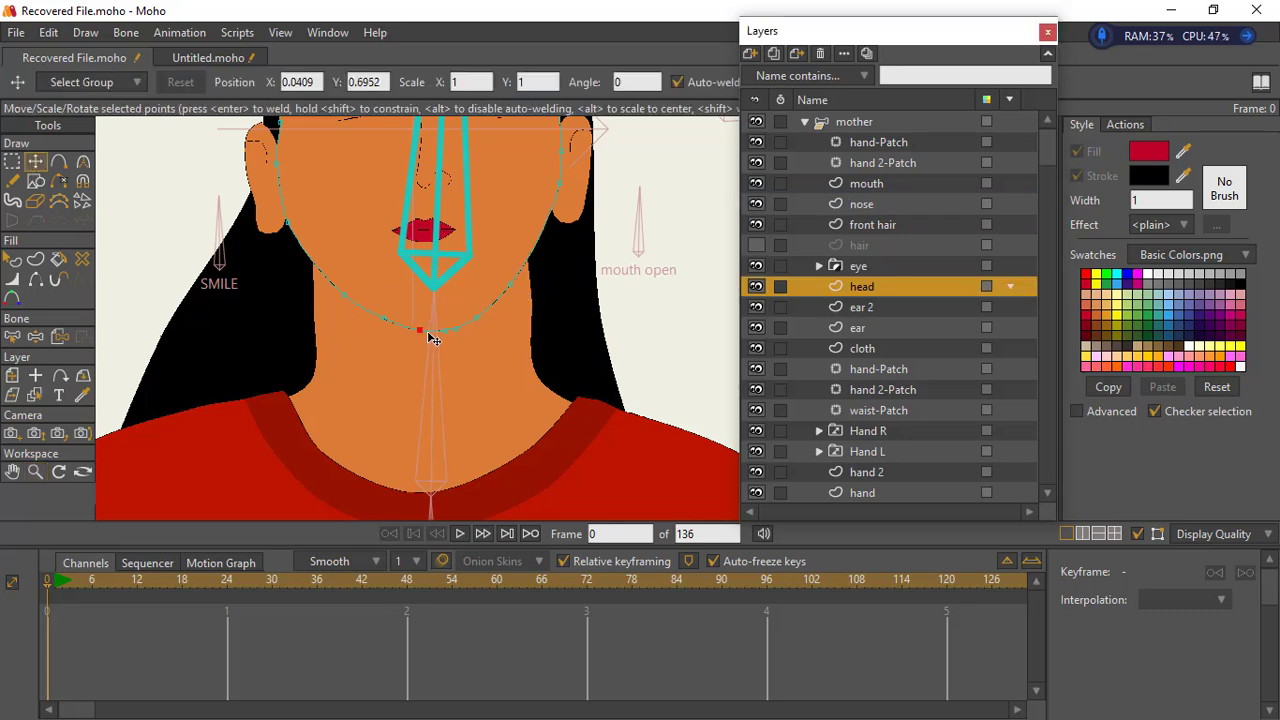
click(438, 341)
drag(436, 342, 452, 341)
click(517, 293)
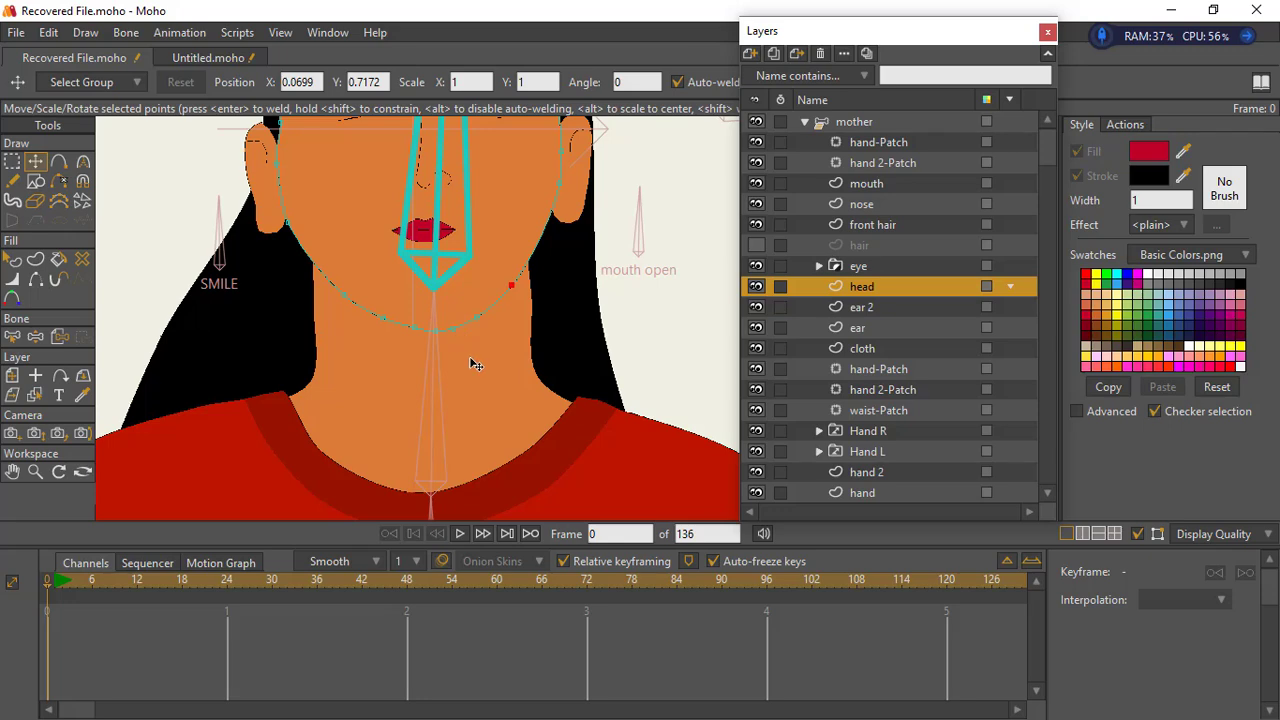
- Shrink all points of the ear layer and place the ear closer to the head at about X 0.0946, Y 0.7852
click(35, 472)
drag(516, 397, 366, 406)
drag(444, 303, 431, 239)
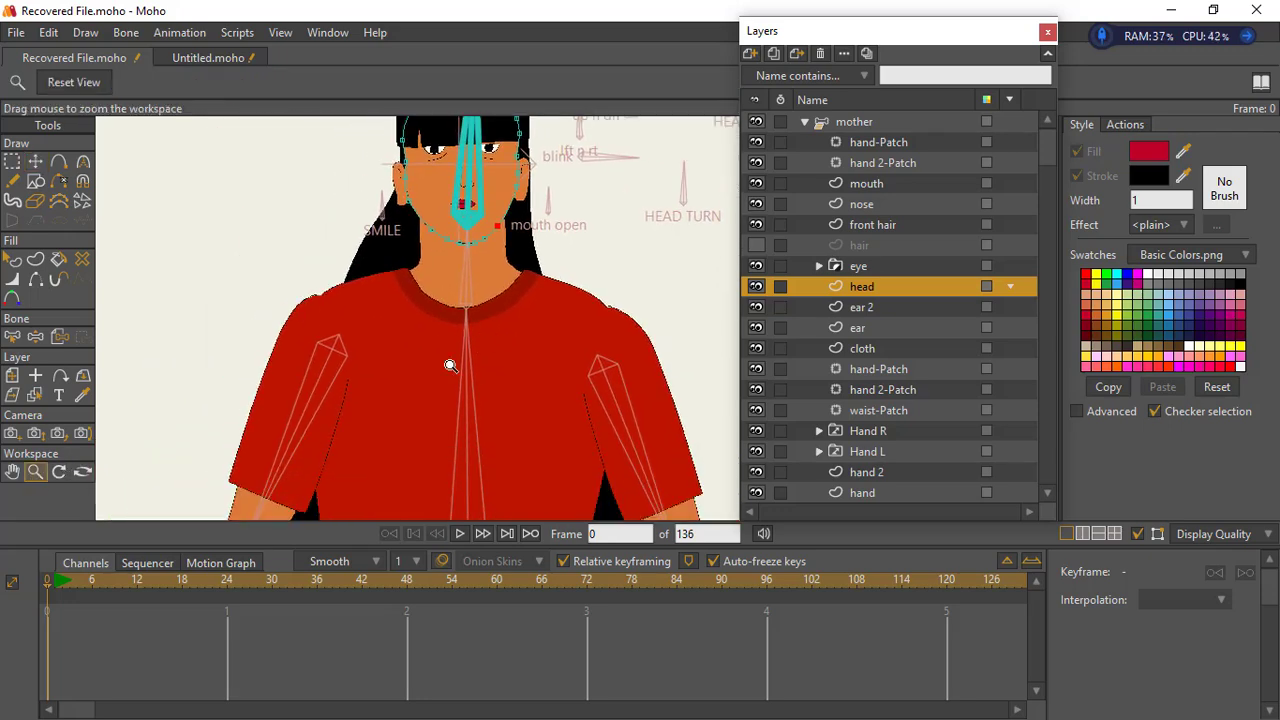
drag(451, 366, 690, 330)
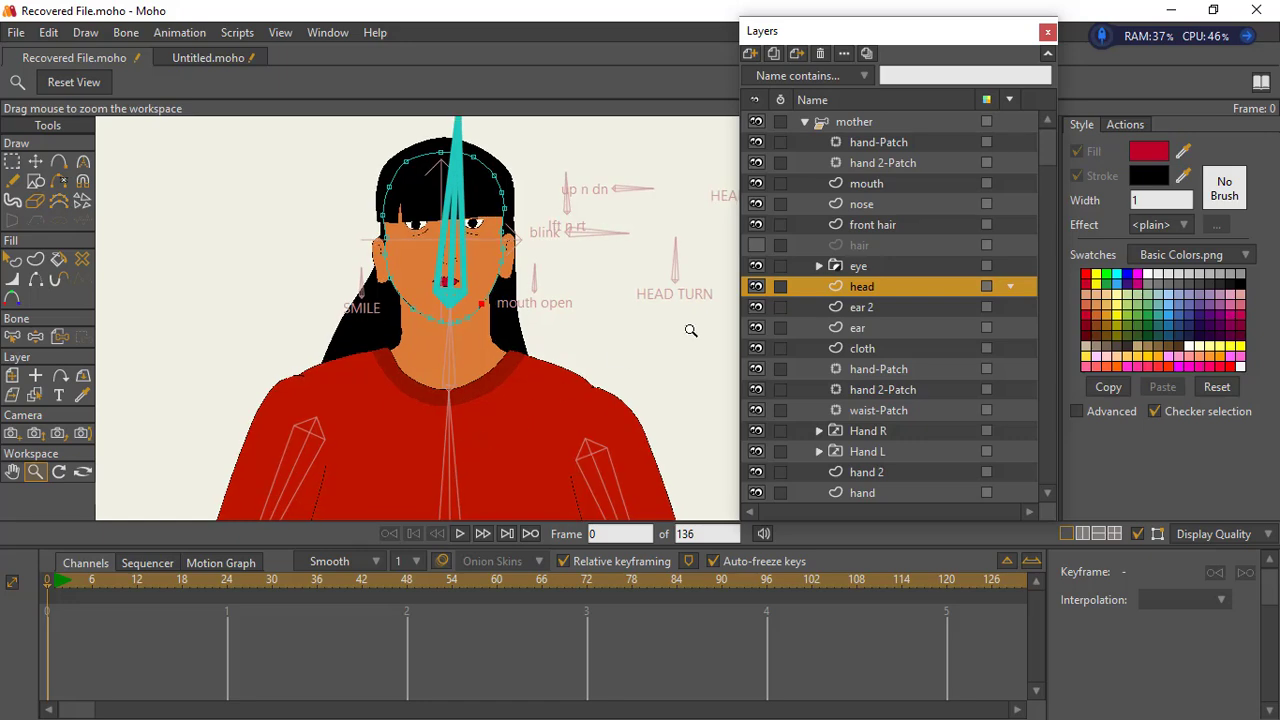
click(875, 333)
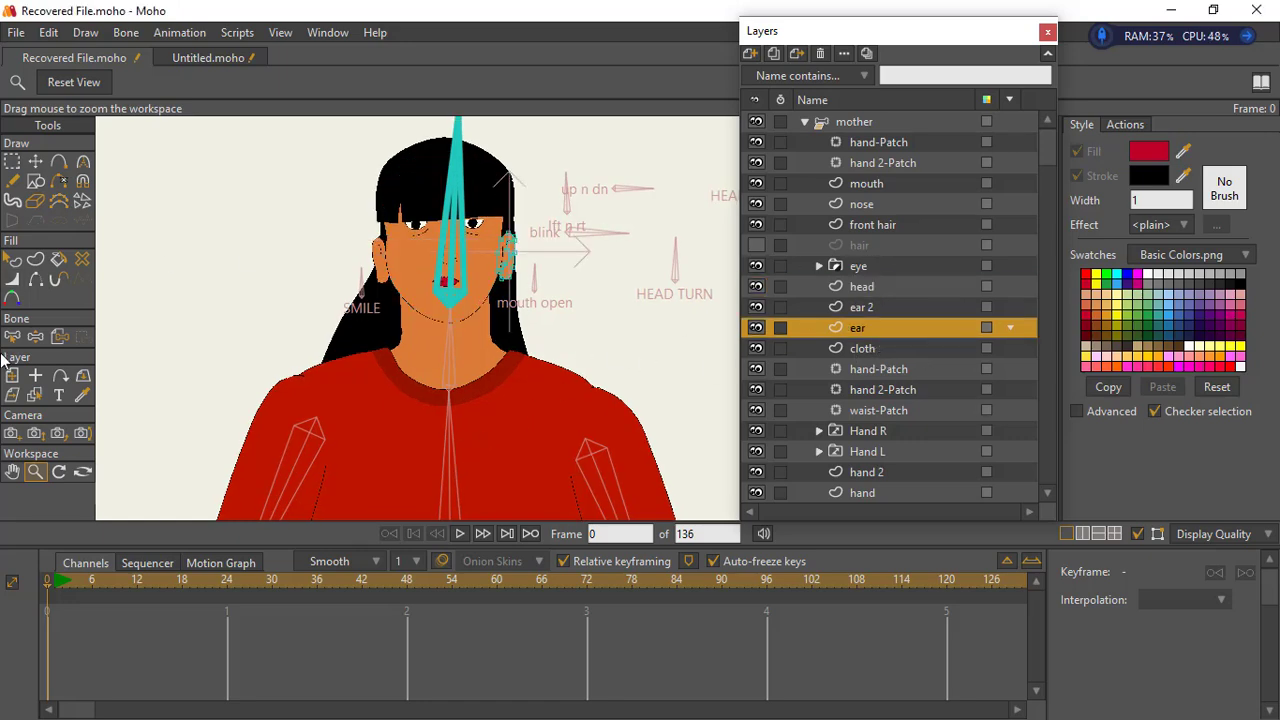
drag(412, 308, 725, 272)
drag(553, 227, 453, 357)
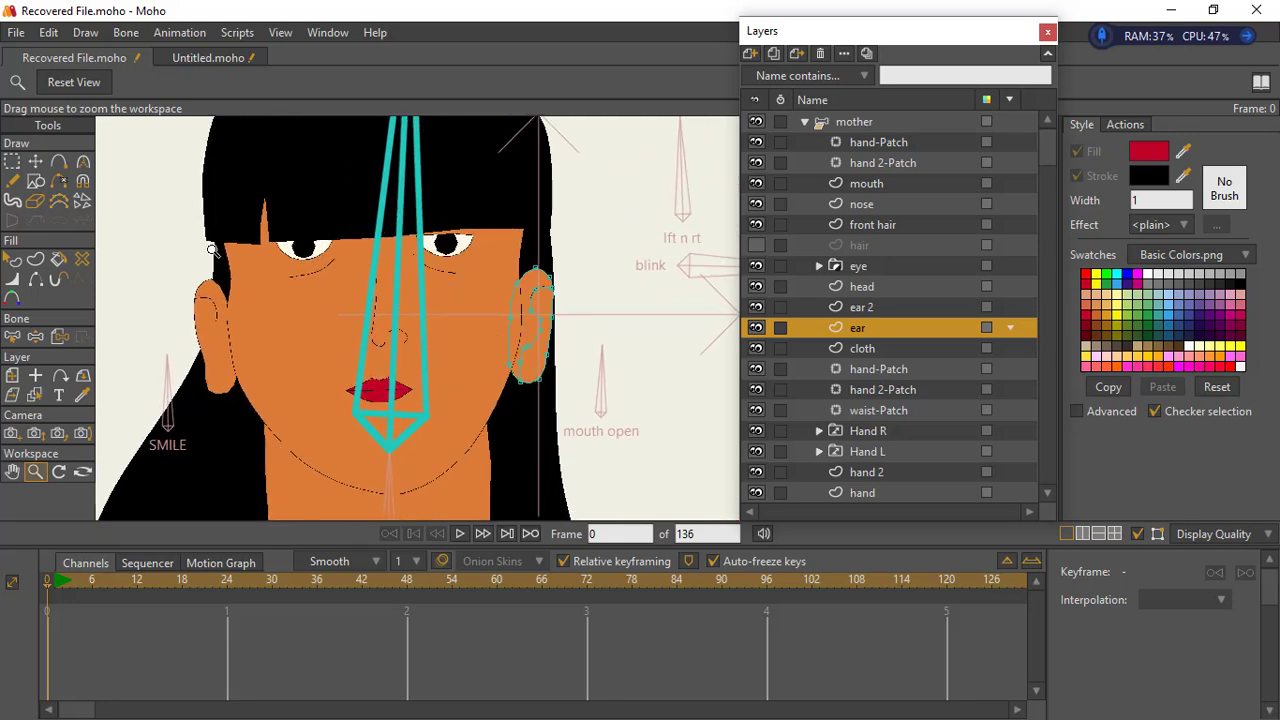
key(g)
drag(478, 222, 598, 424)
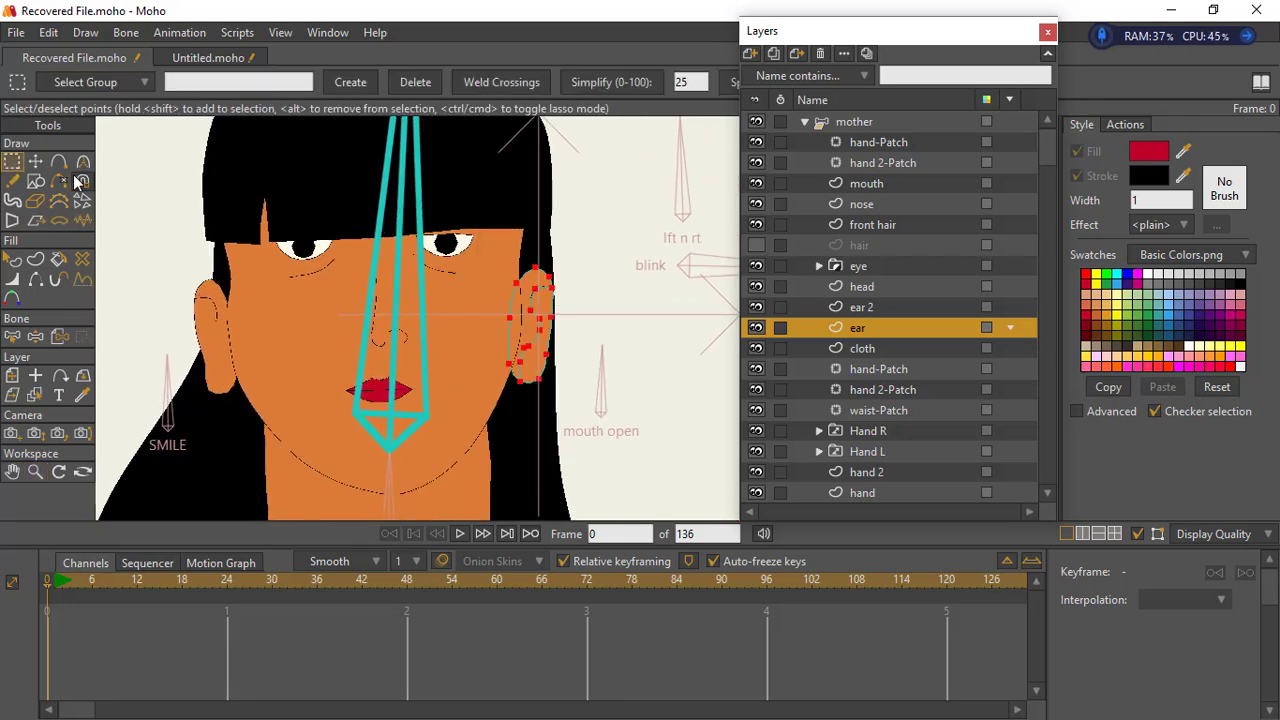
key(t)
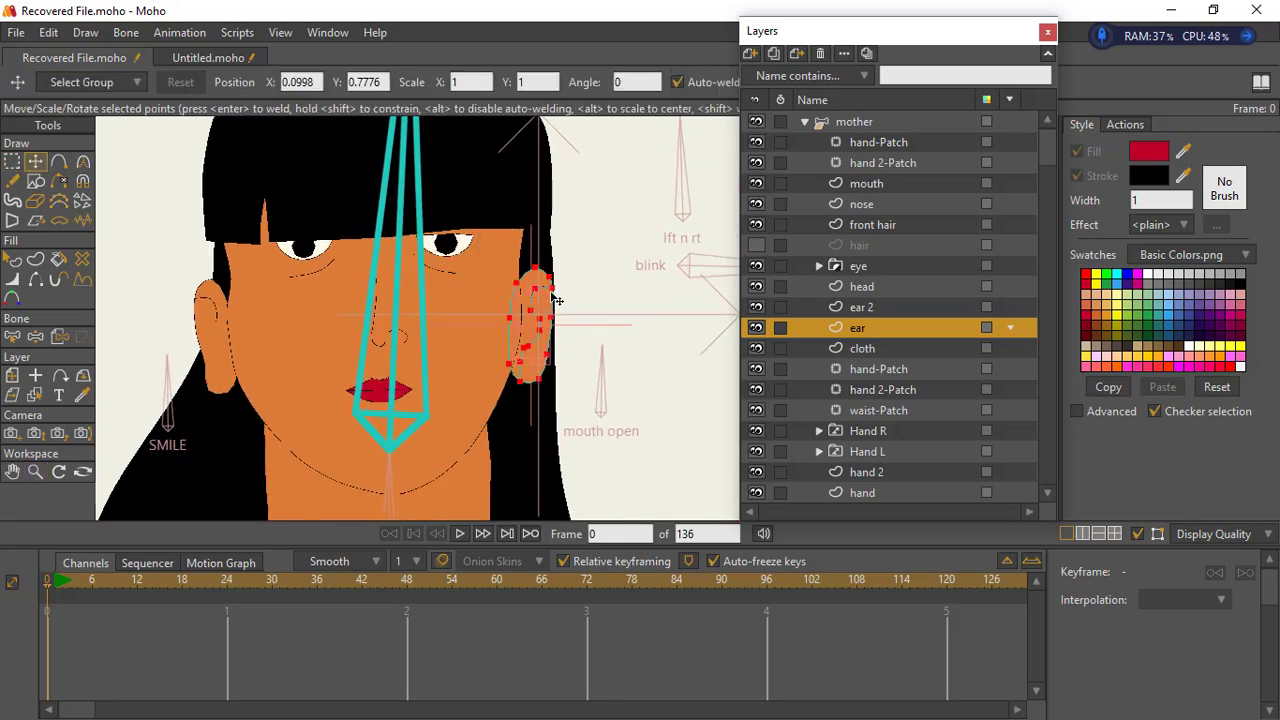
drag(543, 360, 520, 315)
drag(520, 315, 521, 308)
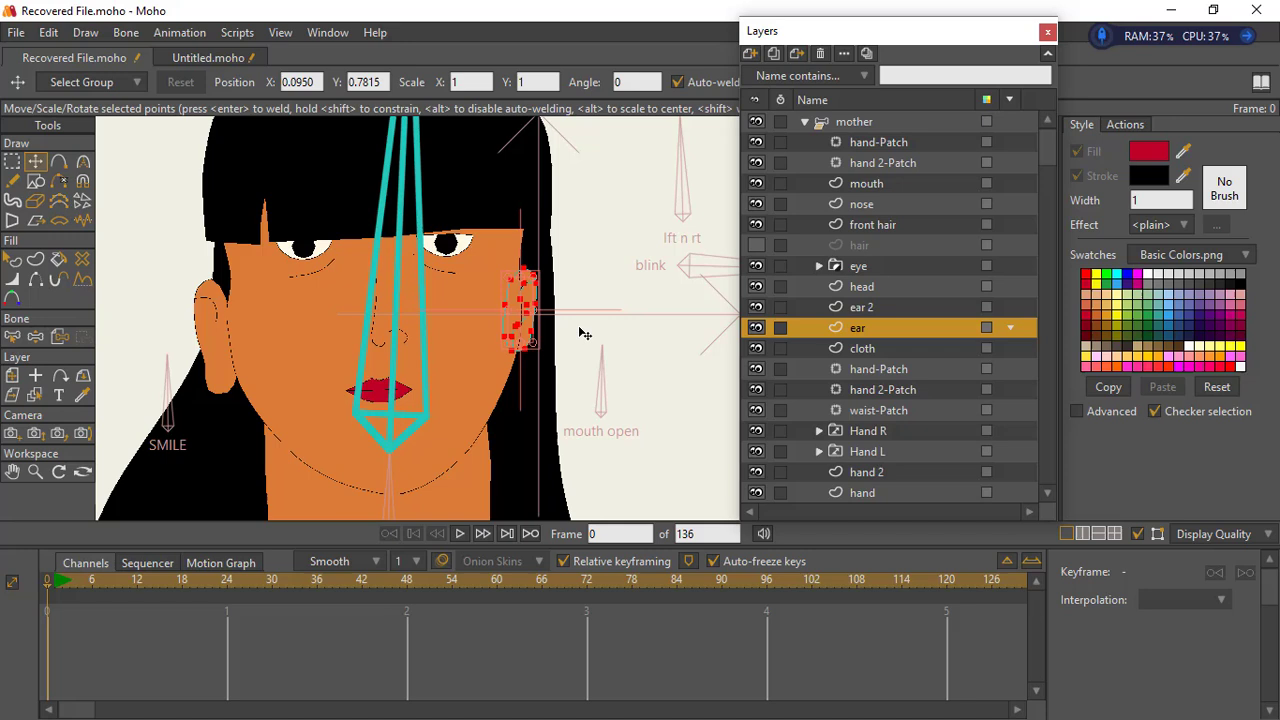
double_click(296, 80)
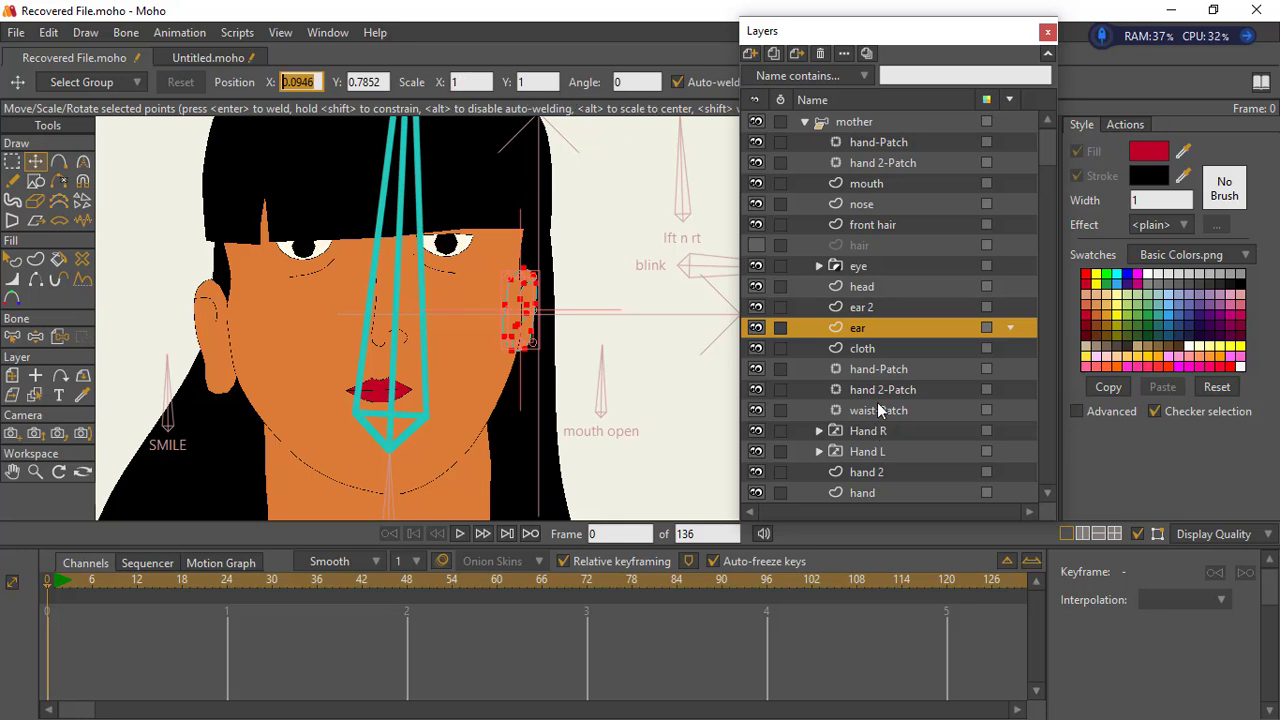
- Shrink all points of the ear 2 layer and move them inward and up to match the opposite ear
click(857, 308)
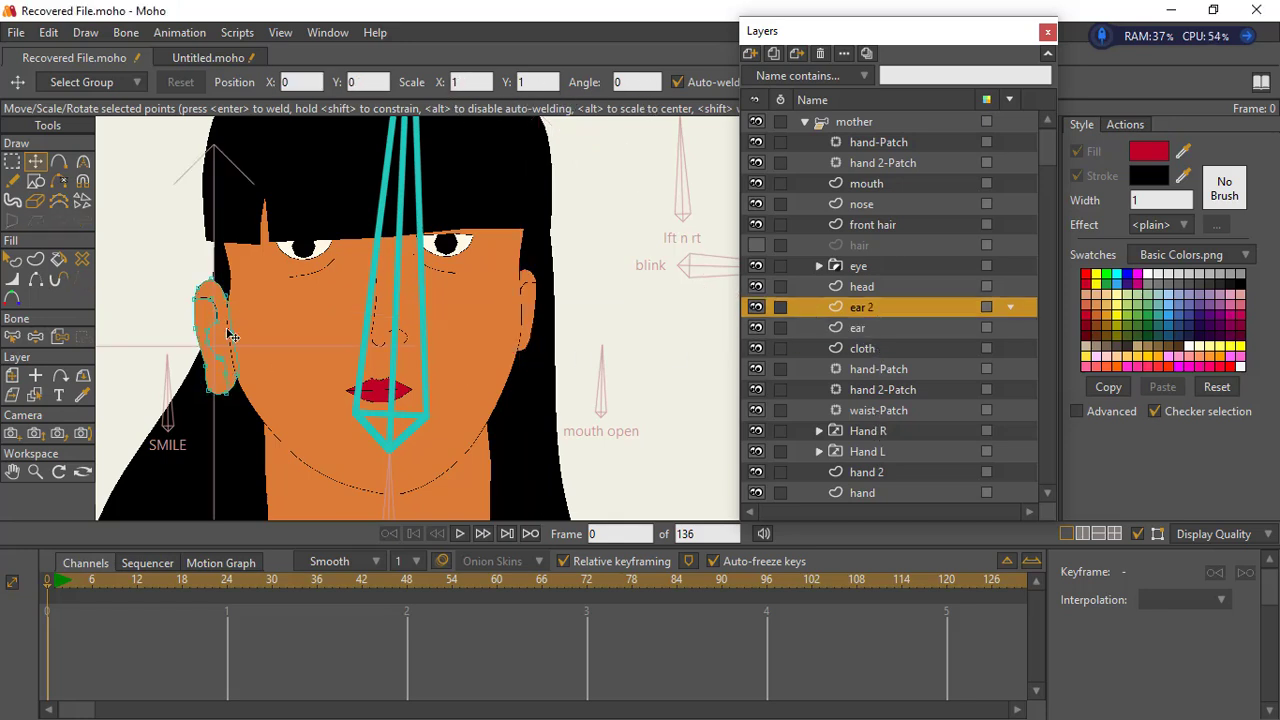
click(12, 161)
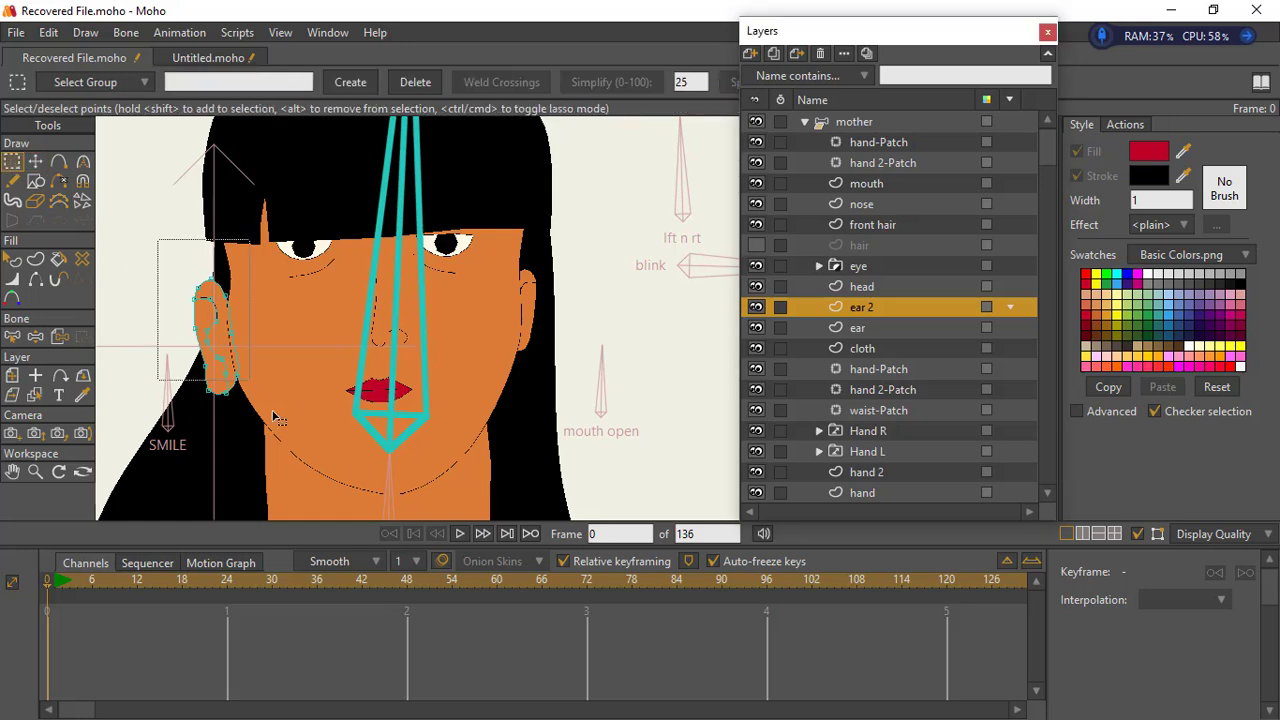
click(35, 161)
drag(205, 375, 231, 337)
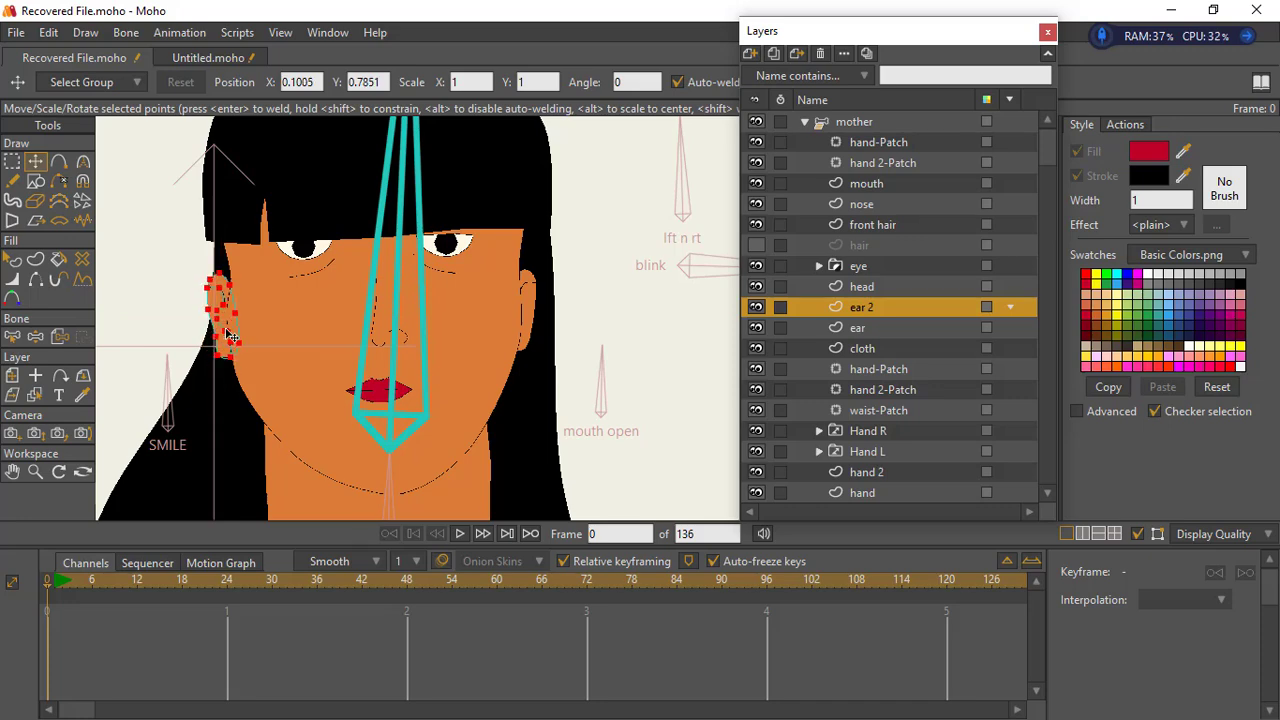
click(35, 472)
drag(456, 422, 264, 358)
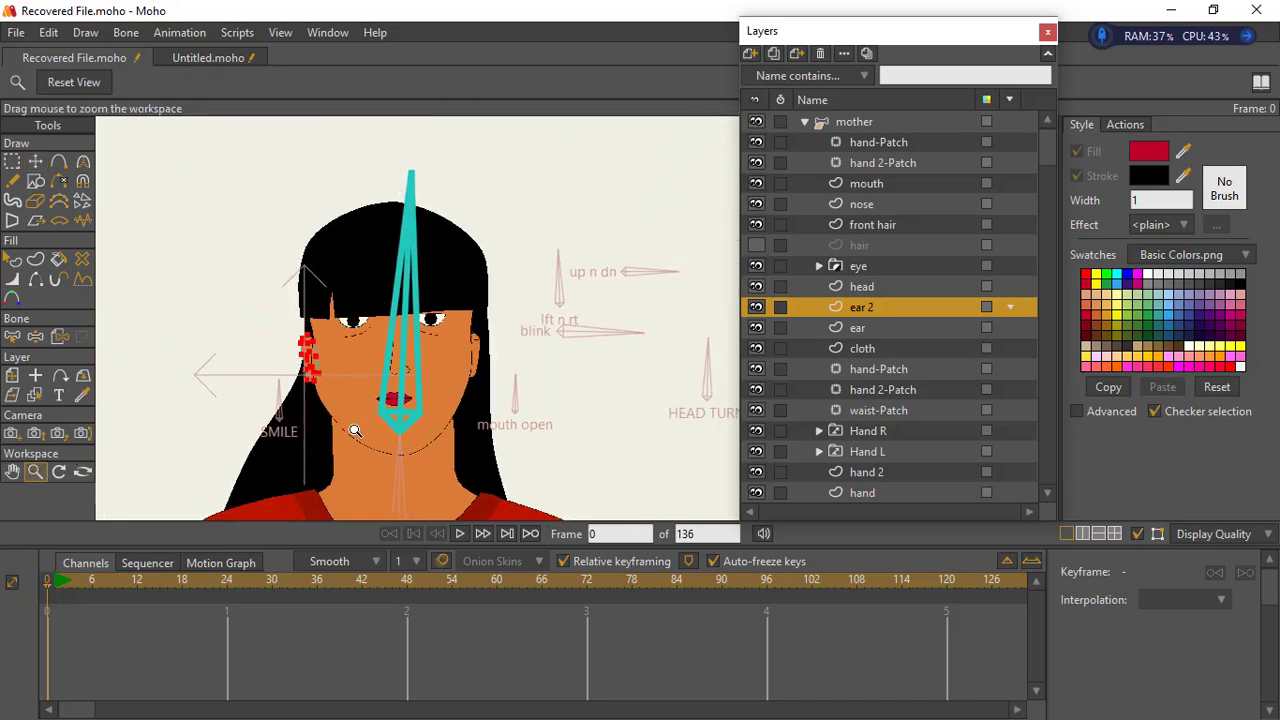
- Draw a small yellow circle earring at the lobe of the ear 2 layer
drag(354, 430, 771, 202)
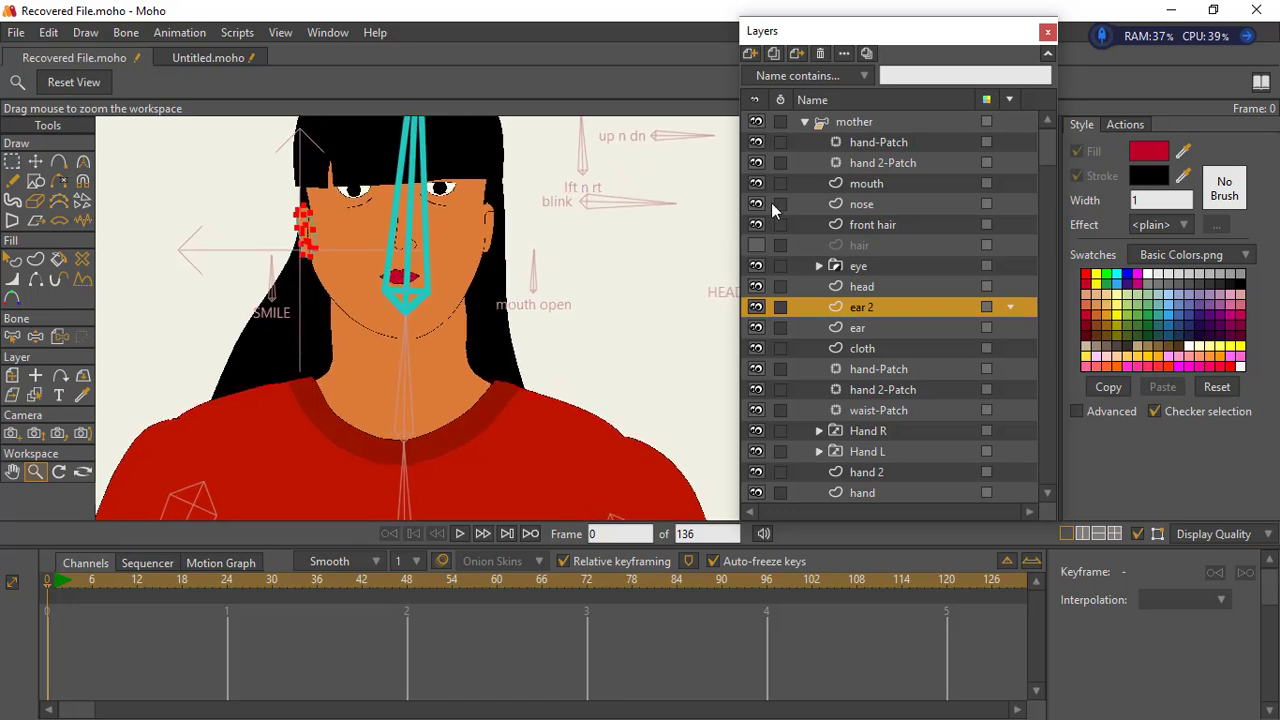
click(830, 121)
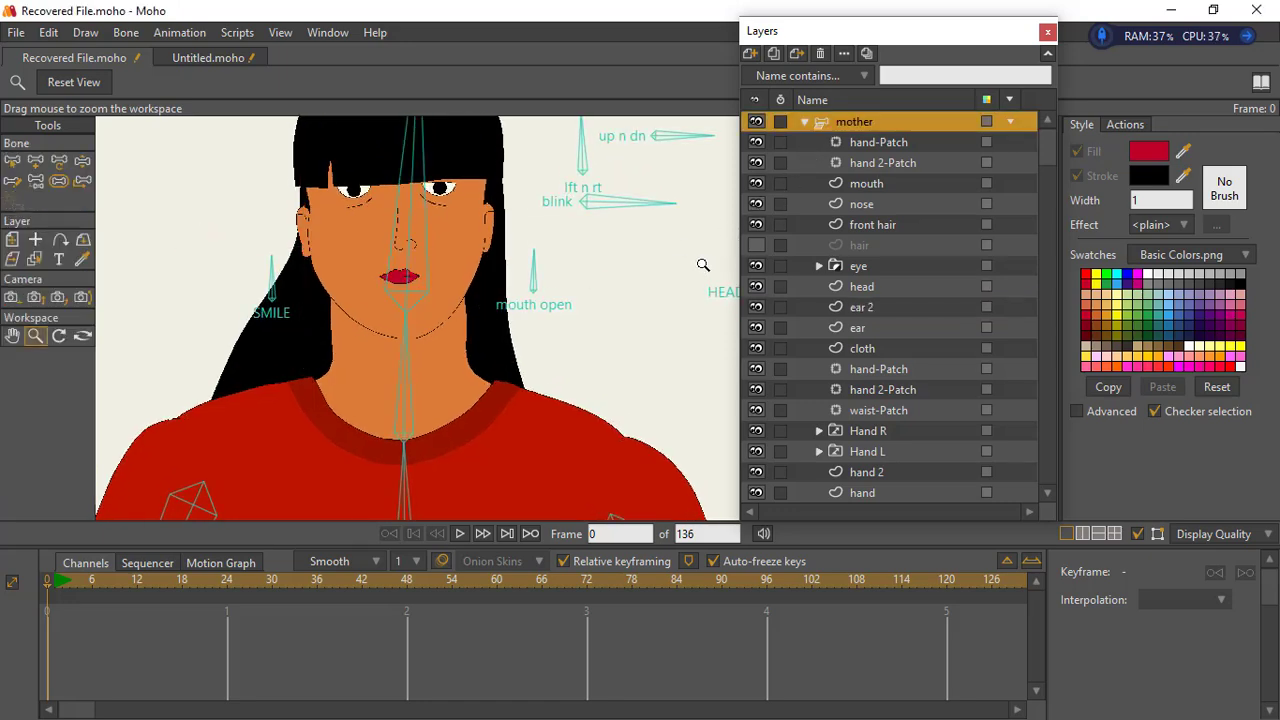
drag(302, 304, 514, 329)
click(868, 308)
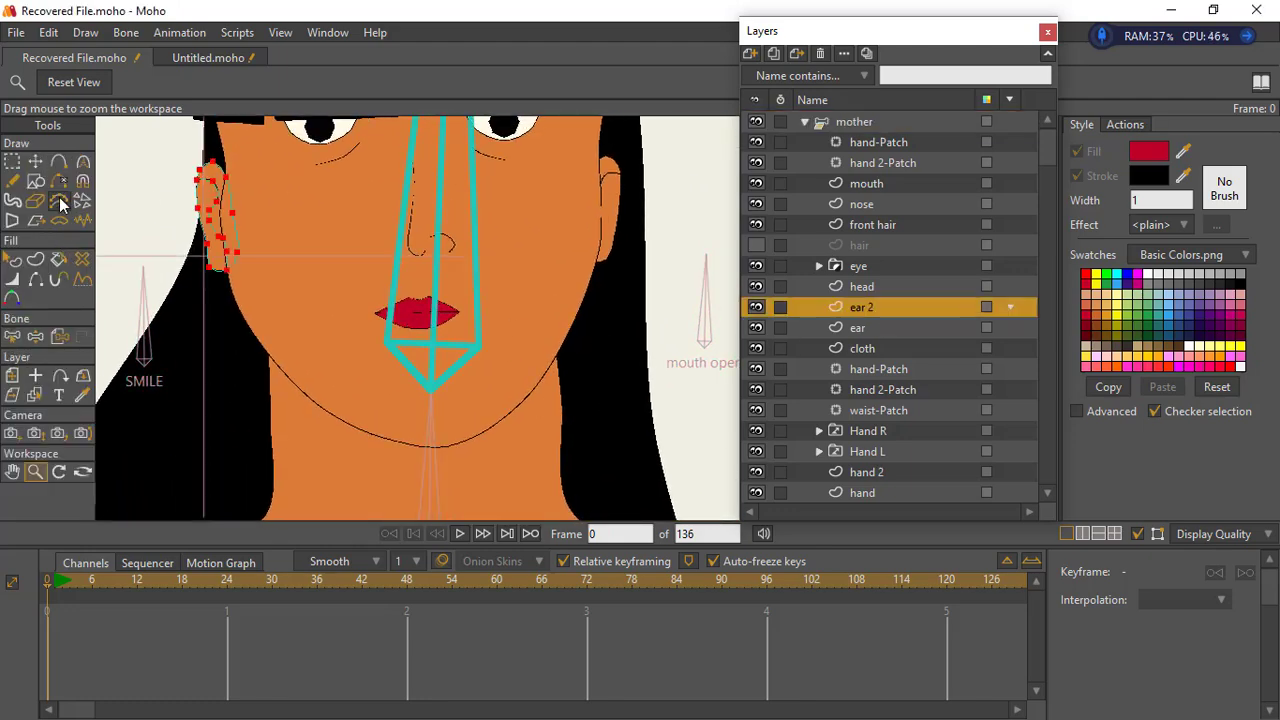
click(36, 181)
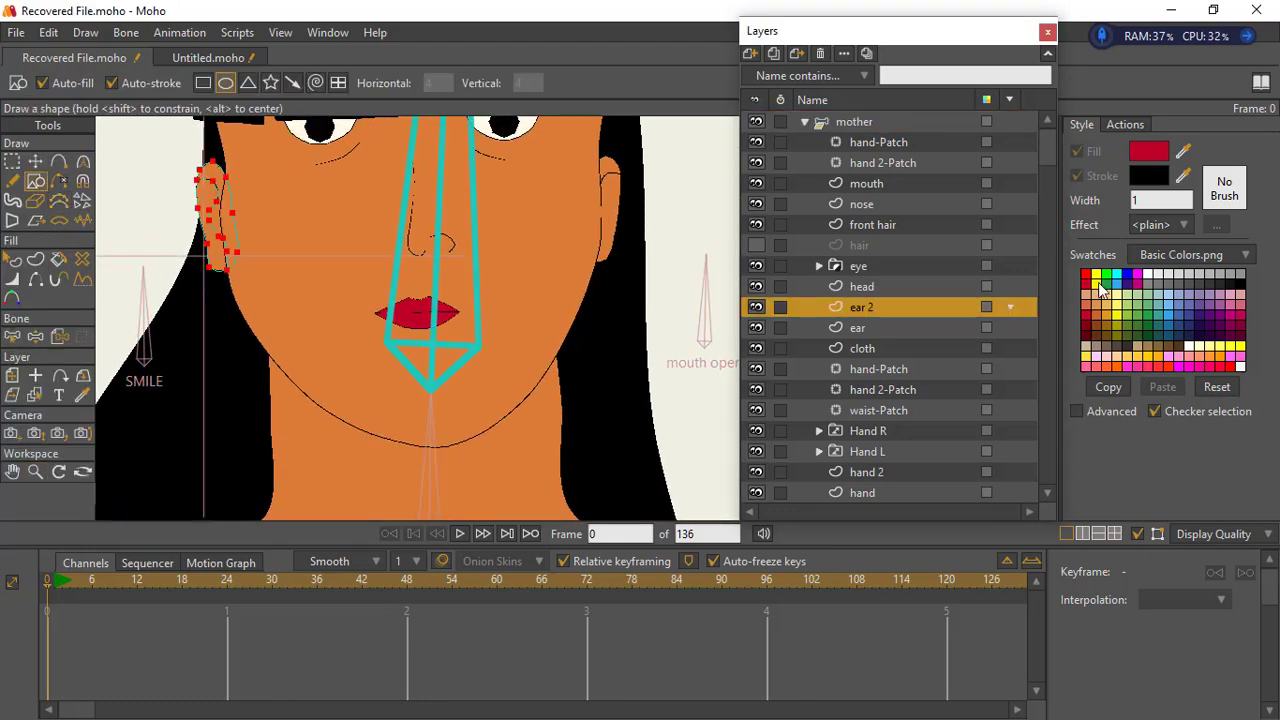
click(1097, 284)
mouse_move(217, 254)
mouse_down()
mouse_move(236, 269)
mouse_move(210, 262)
mouse_up()
click(38, 163)
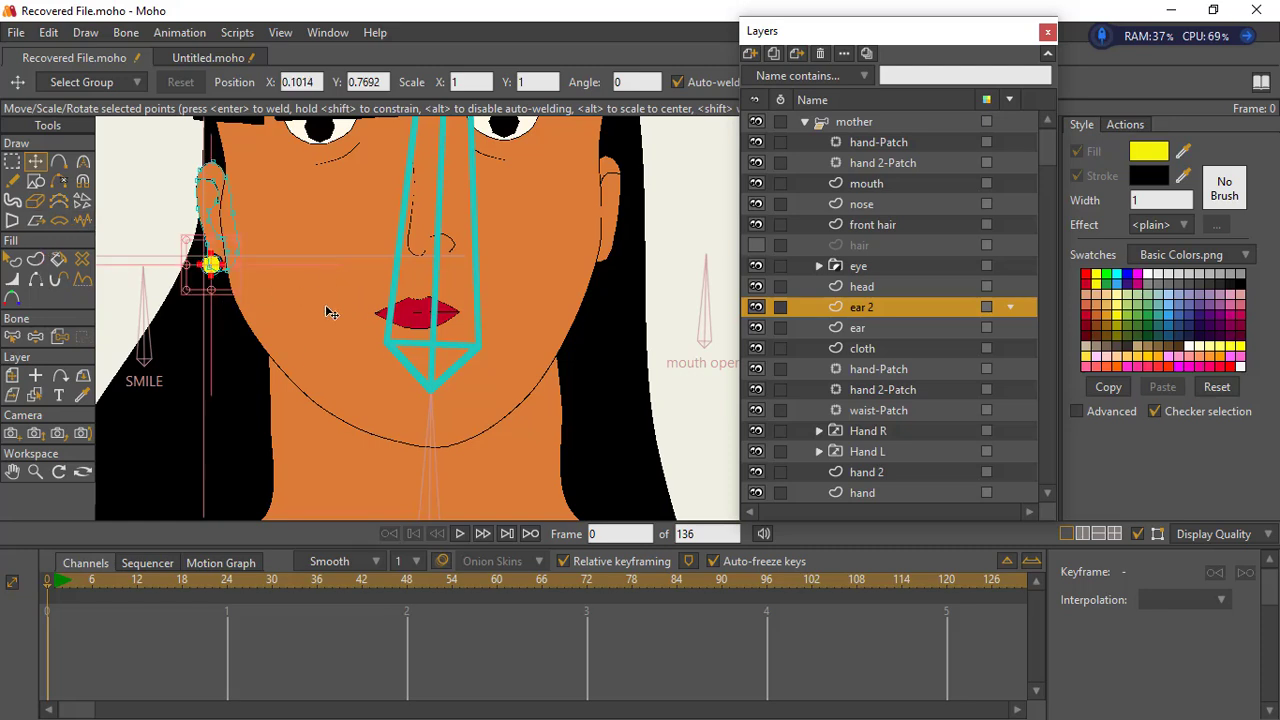
- Add a matching yellow circle earring to the ear layer and place it on the lobe at about X 0.0971, Y 0.7681
click(867, 328)
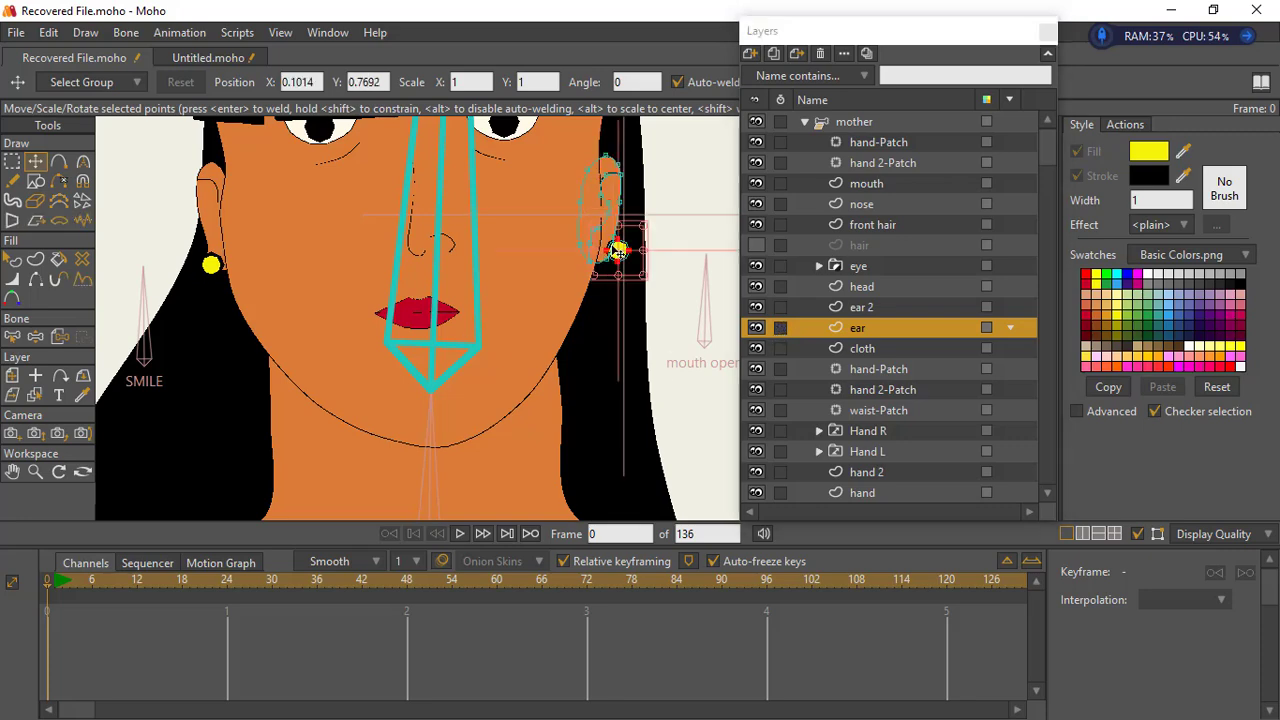
drag(585, 285, 575, 275)
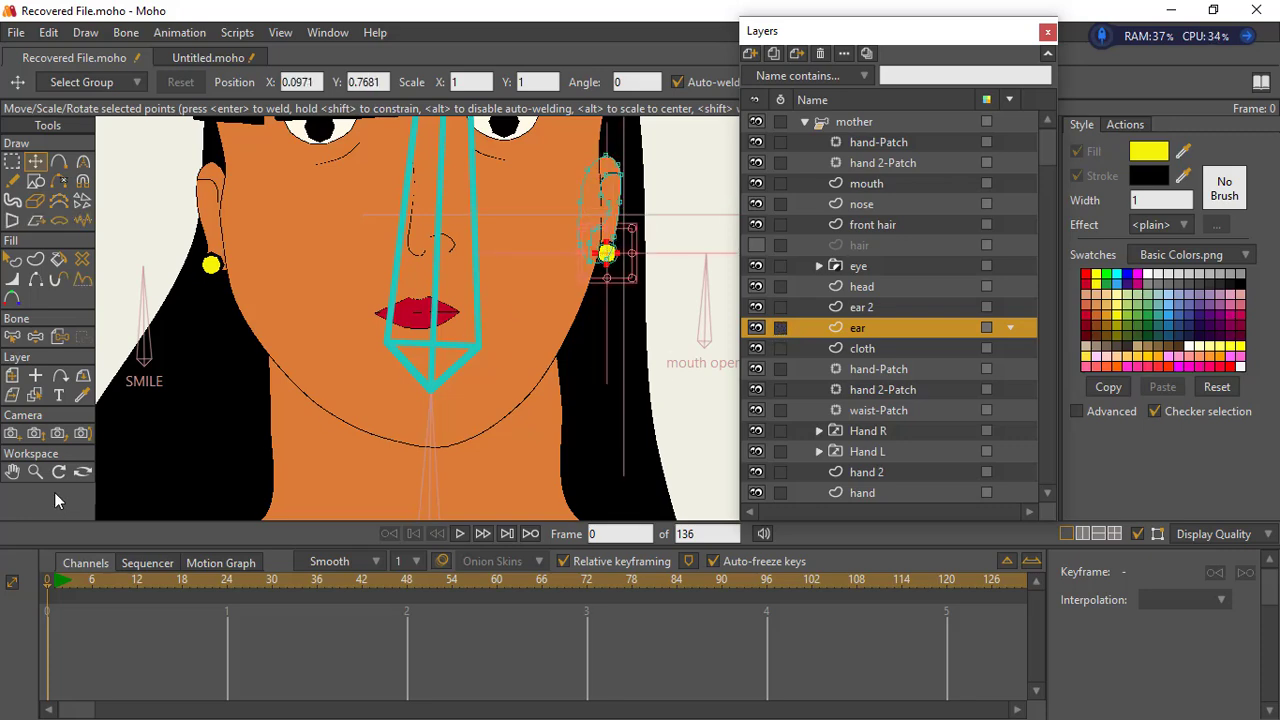
click(36, 472)
drag(487, 392, 513, 405)
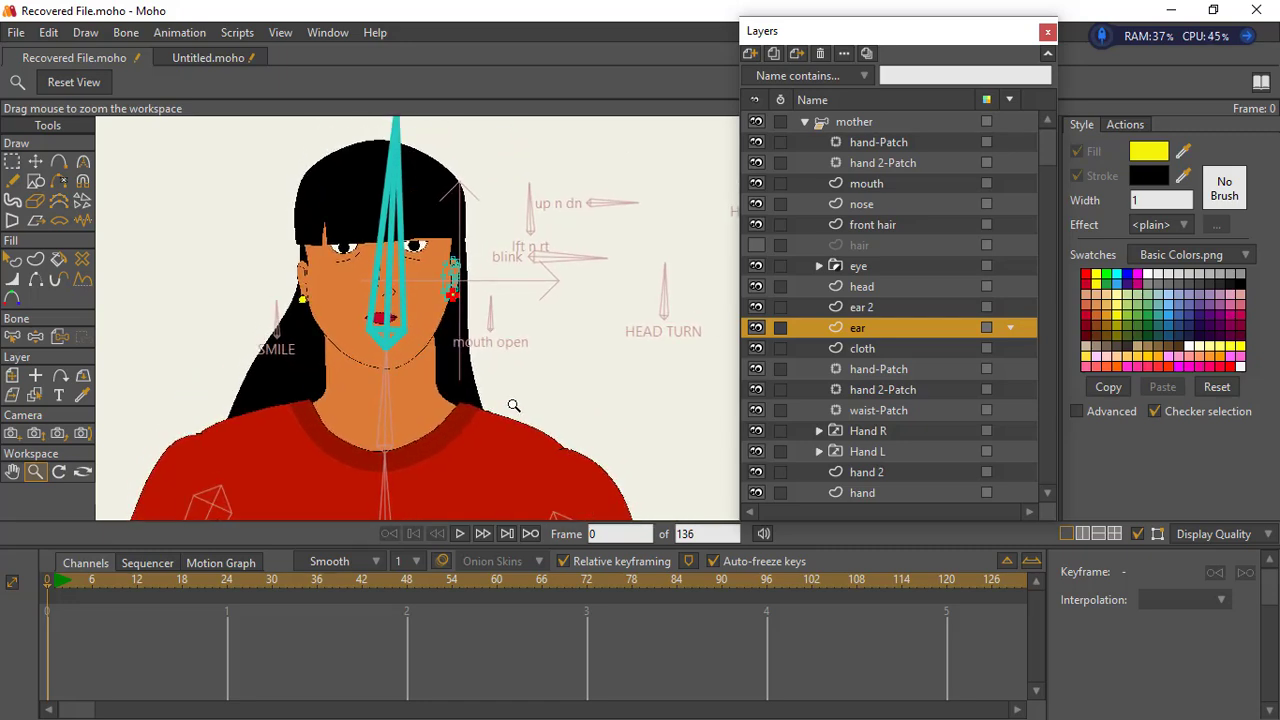
- Nudge all points of the front hair layer to about X 0.0226, Y 0.8717
click(880, 225)
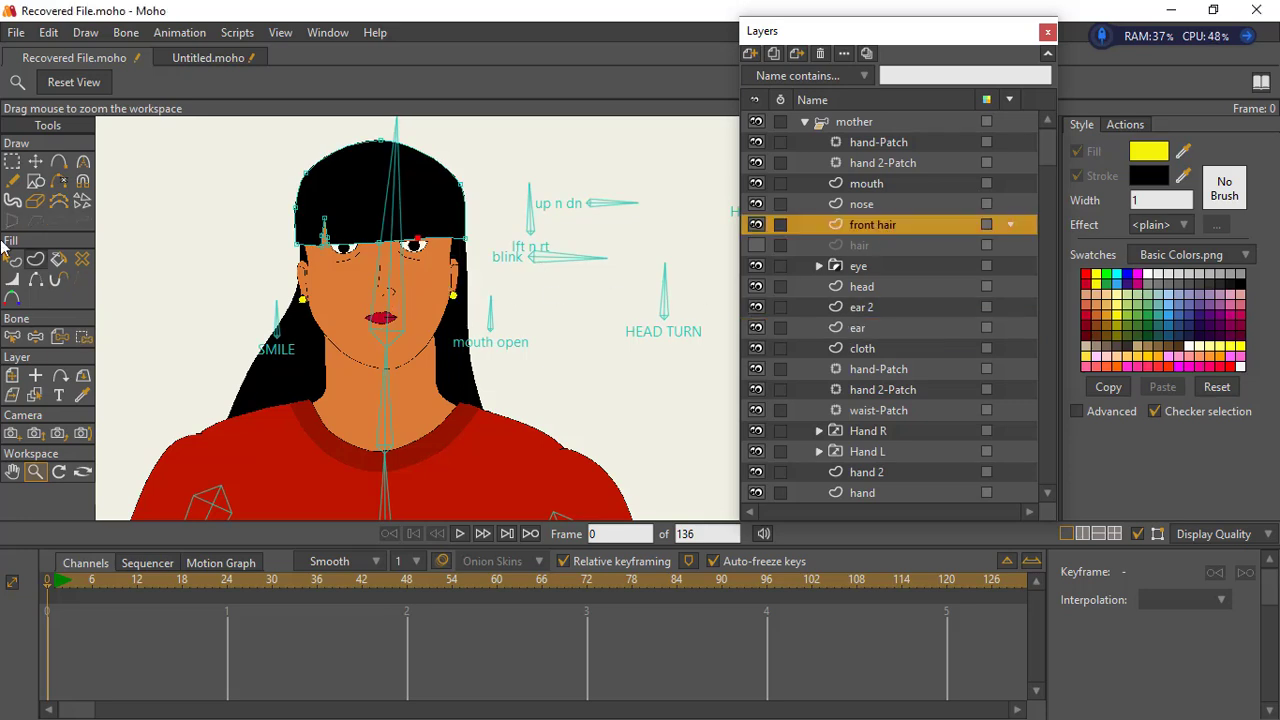
click(12, 161)
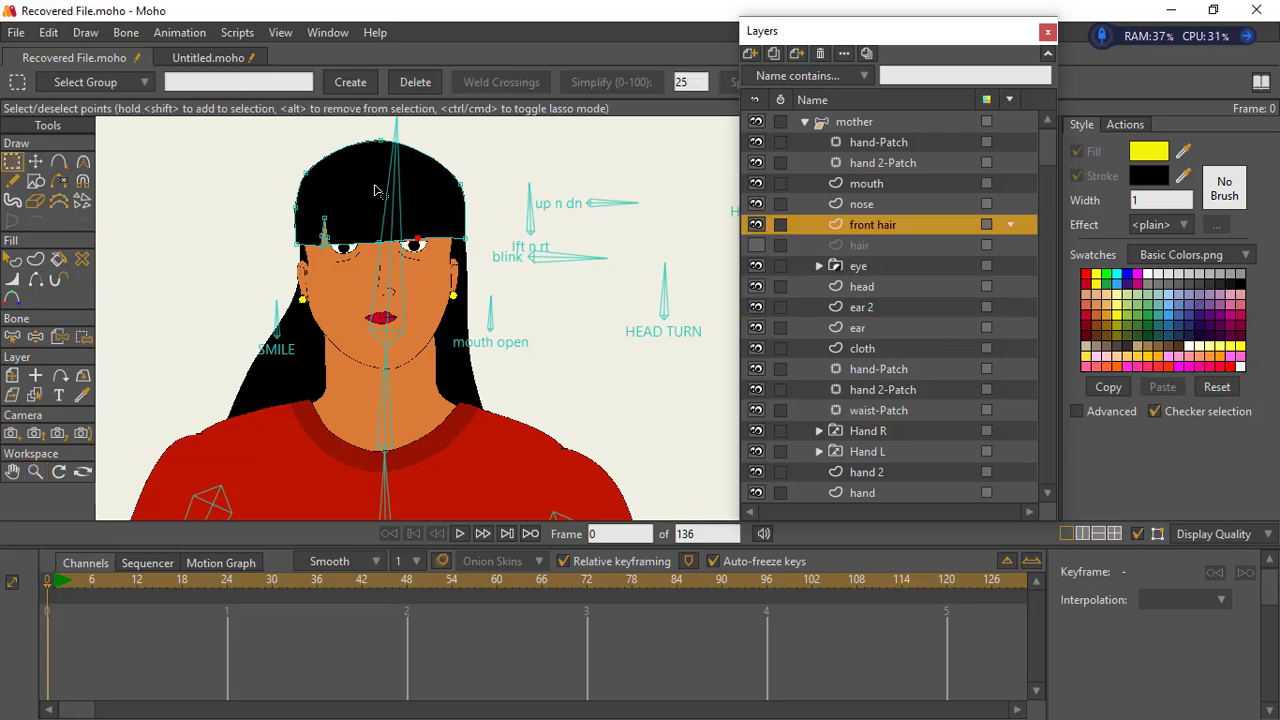
click(35, 161)
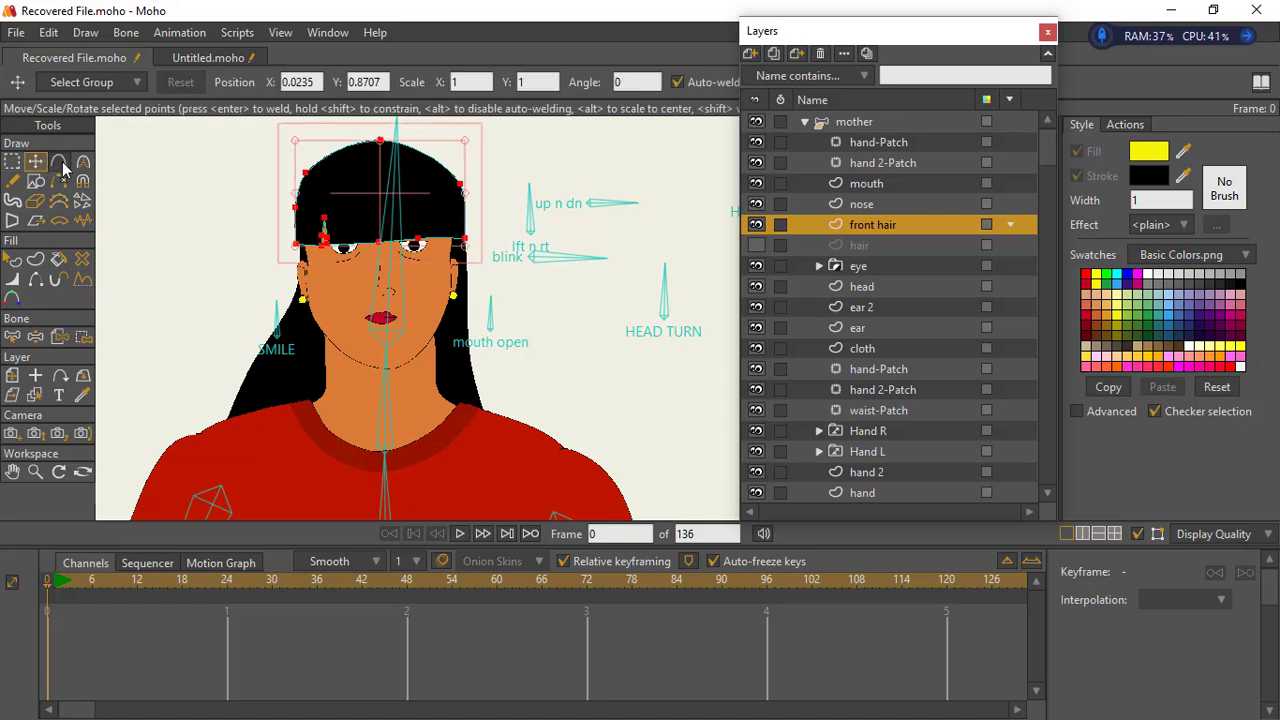
drag(366, 222, 394, 229)
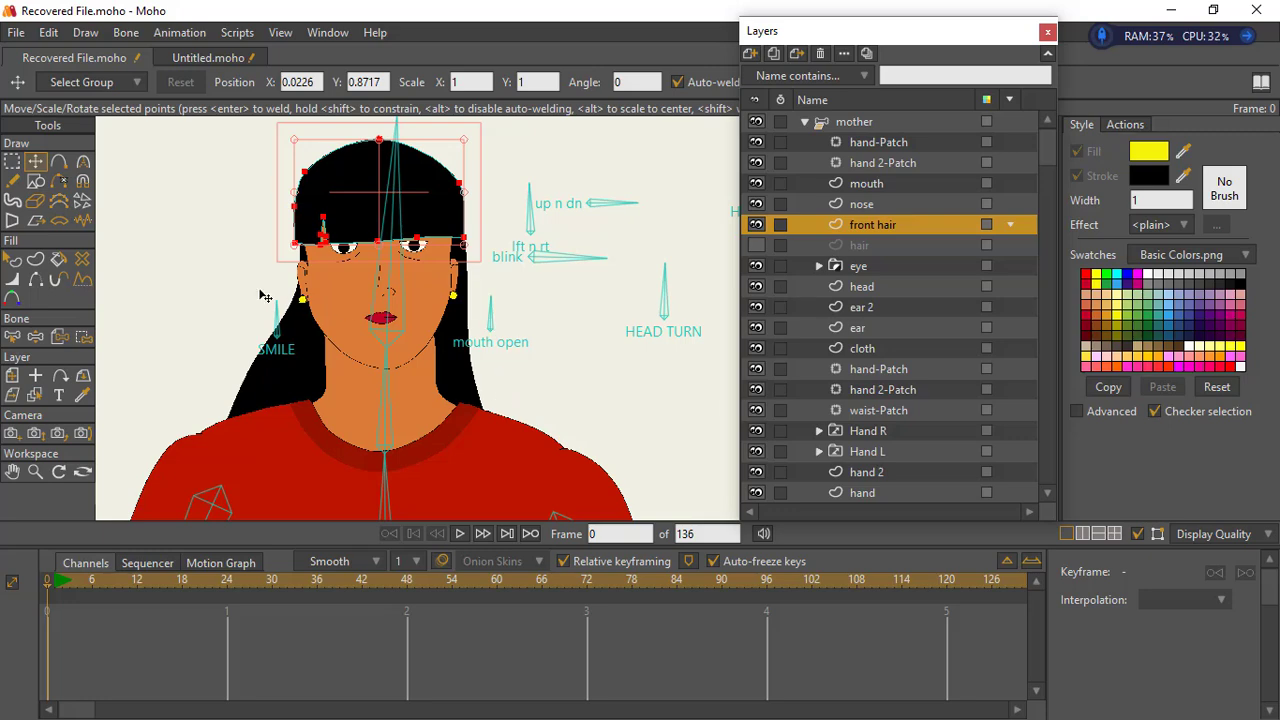
- Bind the front hair layer to the head bone
click(35, 472)
drag(345, 350, 258, 357)
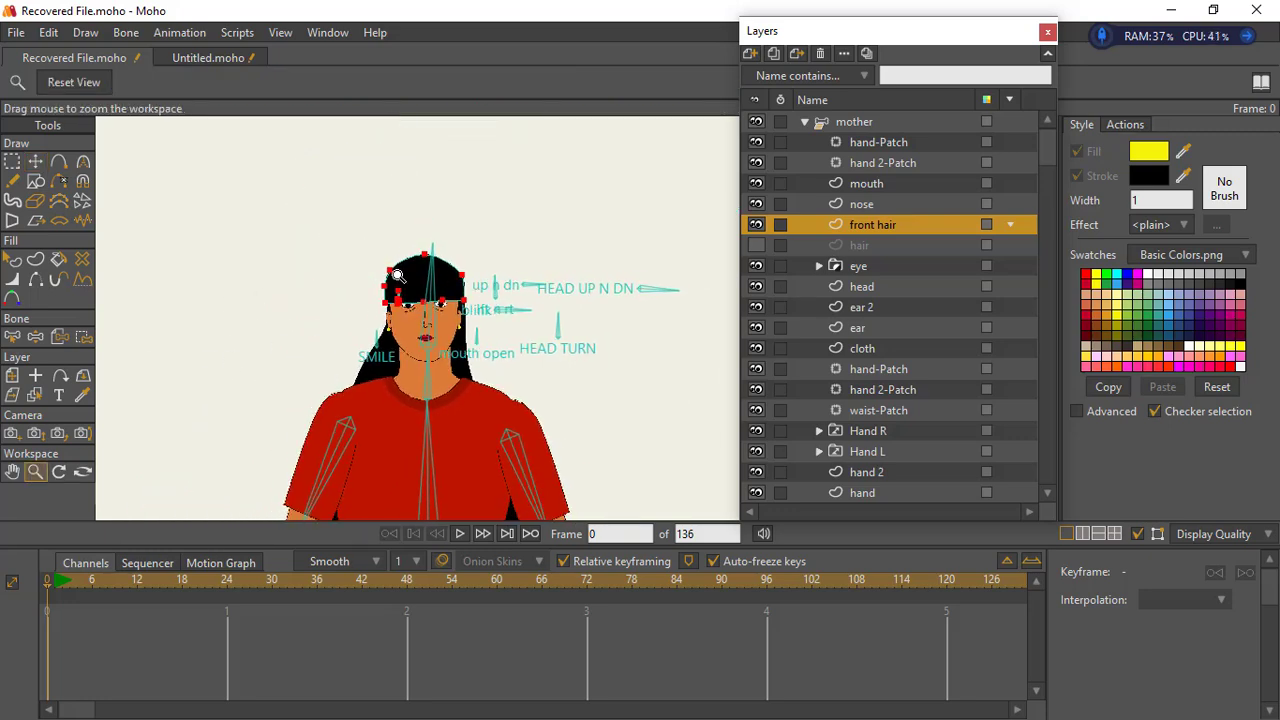
drag(408, 346, 381, 196)
drag(430, 306, 443, 389)
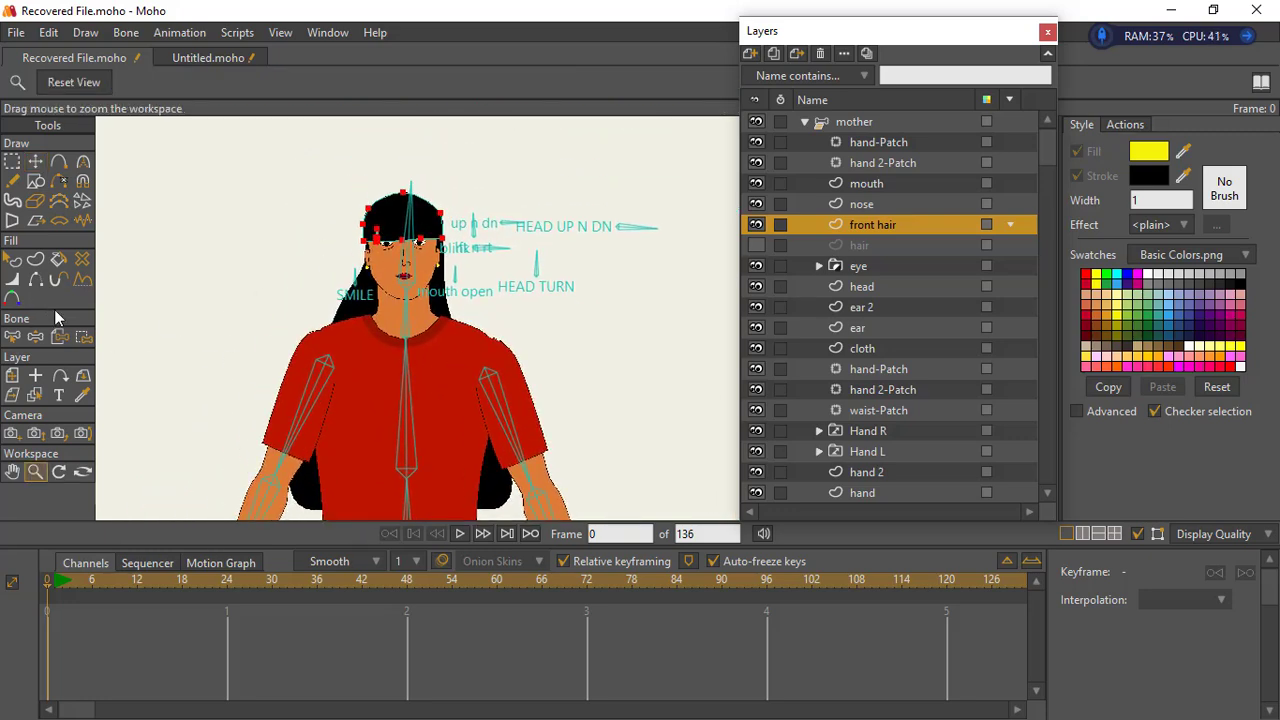
click(59, 338)
click(414, 242)
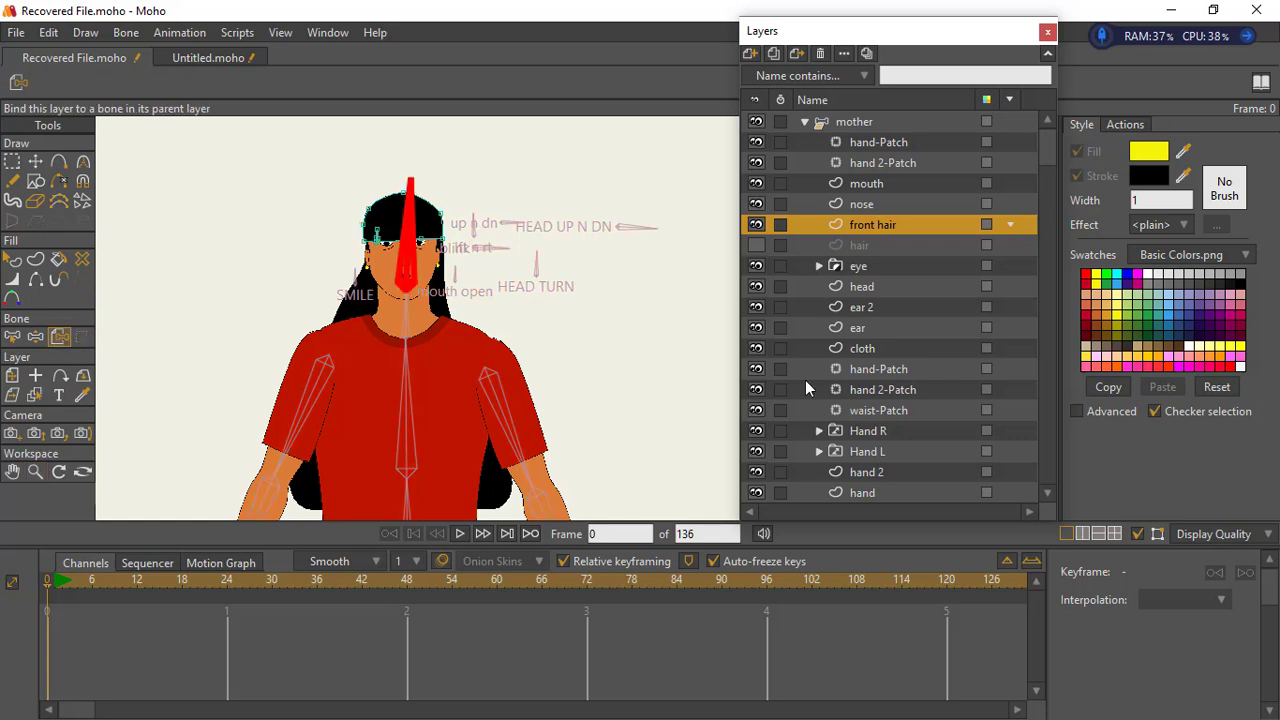
- Shorten the long hair layer behind the torso by raising its lower points from waist level to the upper chest
scroll(1050, 211, down, 5)
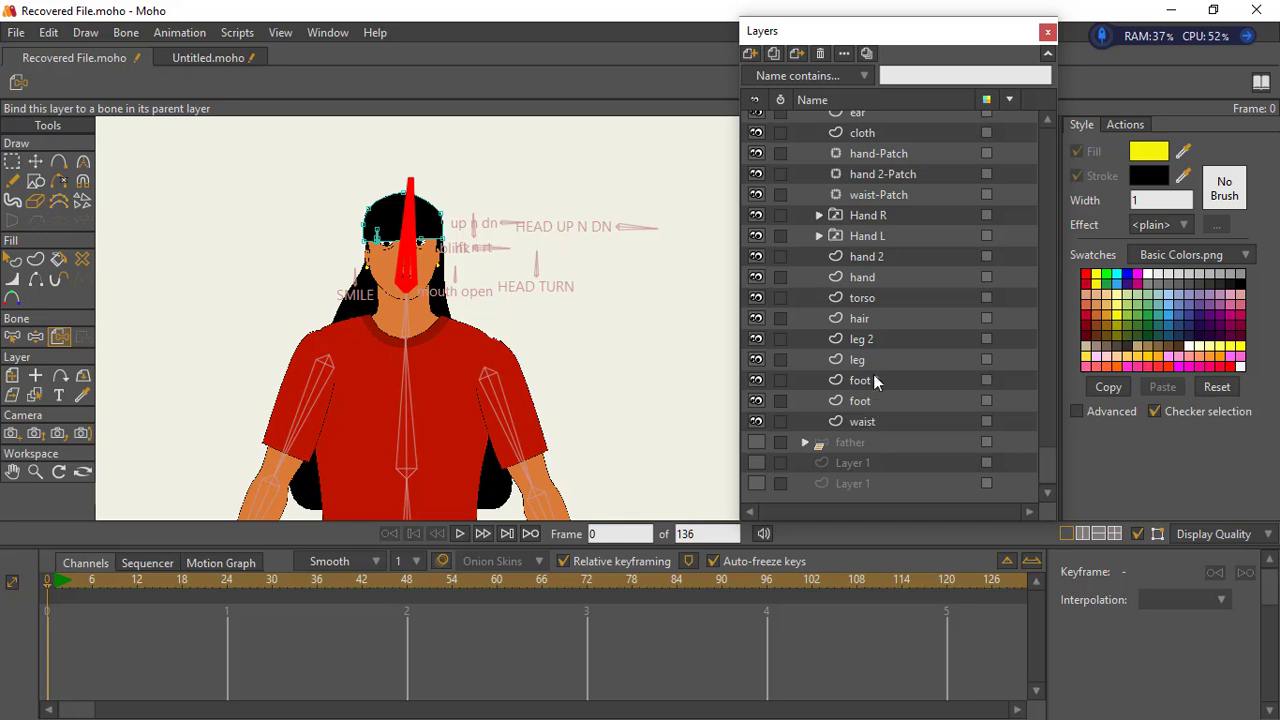
click(866, 318)
click(12, 161)
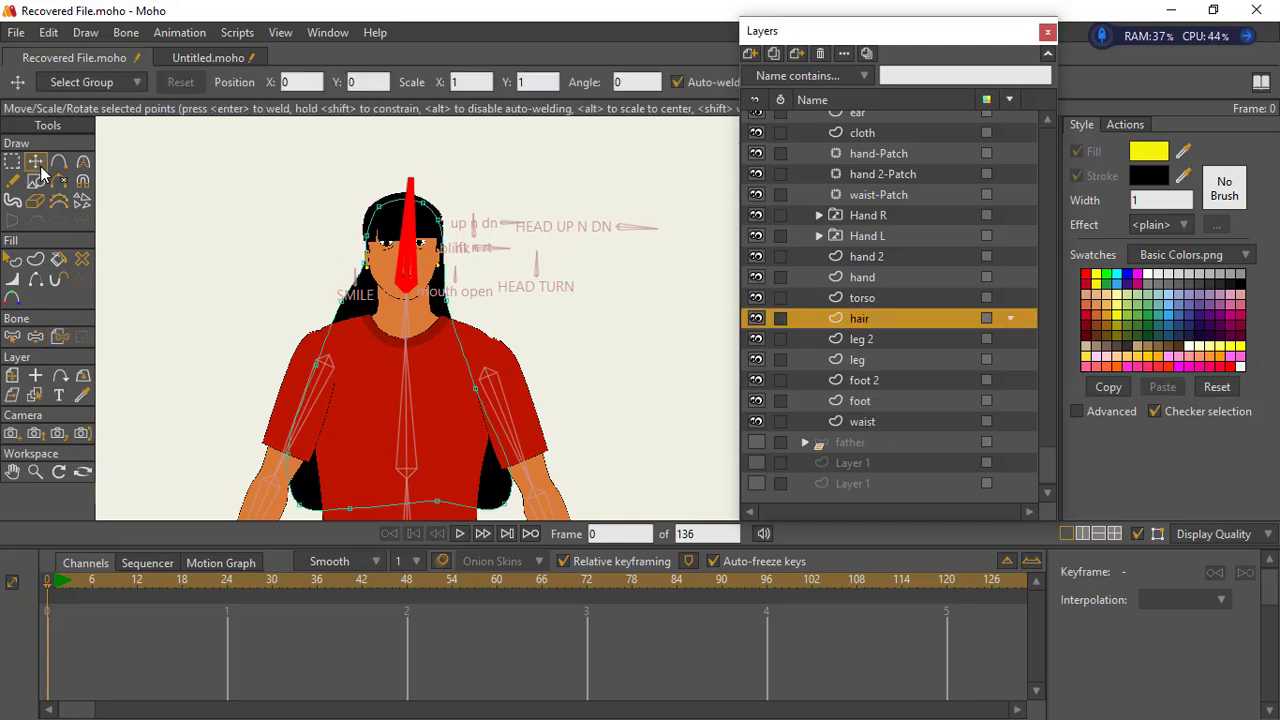
click(36, 161)
drag(372, 268, 366, 270)
drag(299, 506, 332, 393)
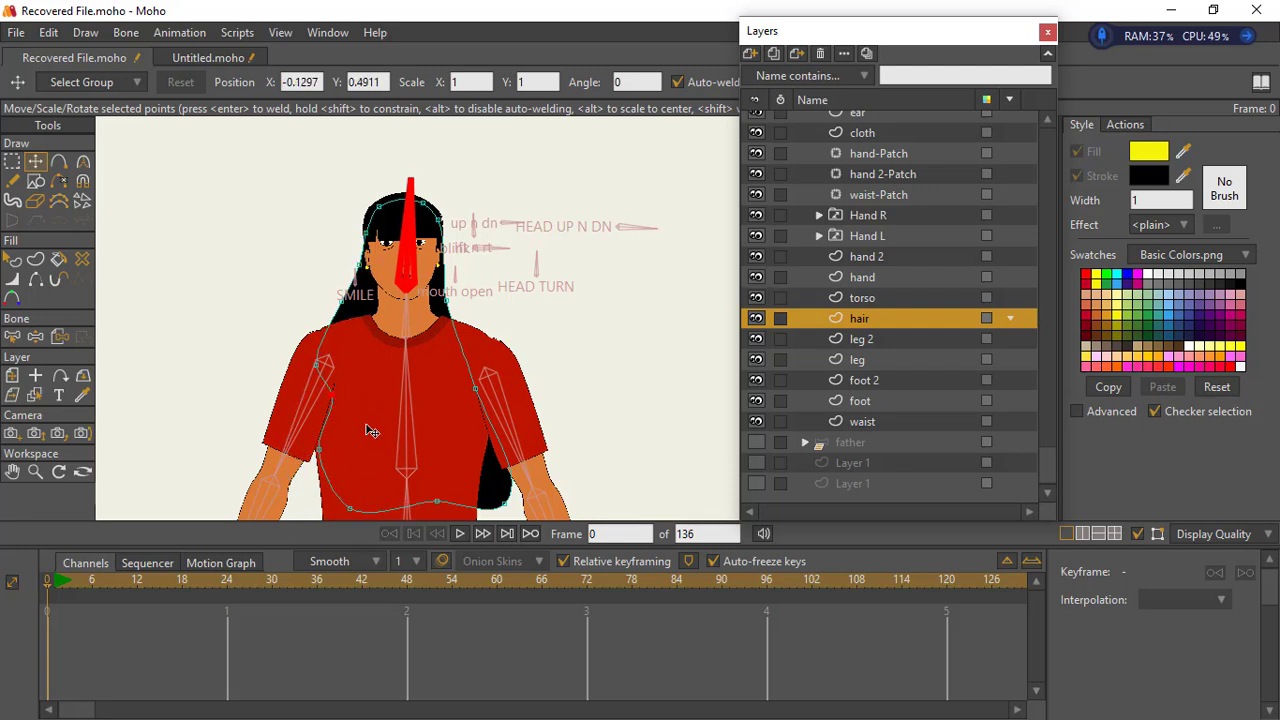
drag(435, 500, 421, 441)
drag(504, 502, 457, 372)
drag(350, 508, 456, 388)
drag(315, 448, 338, 367)
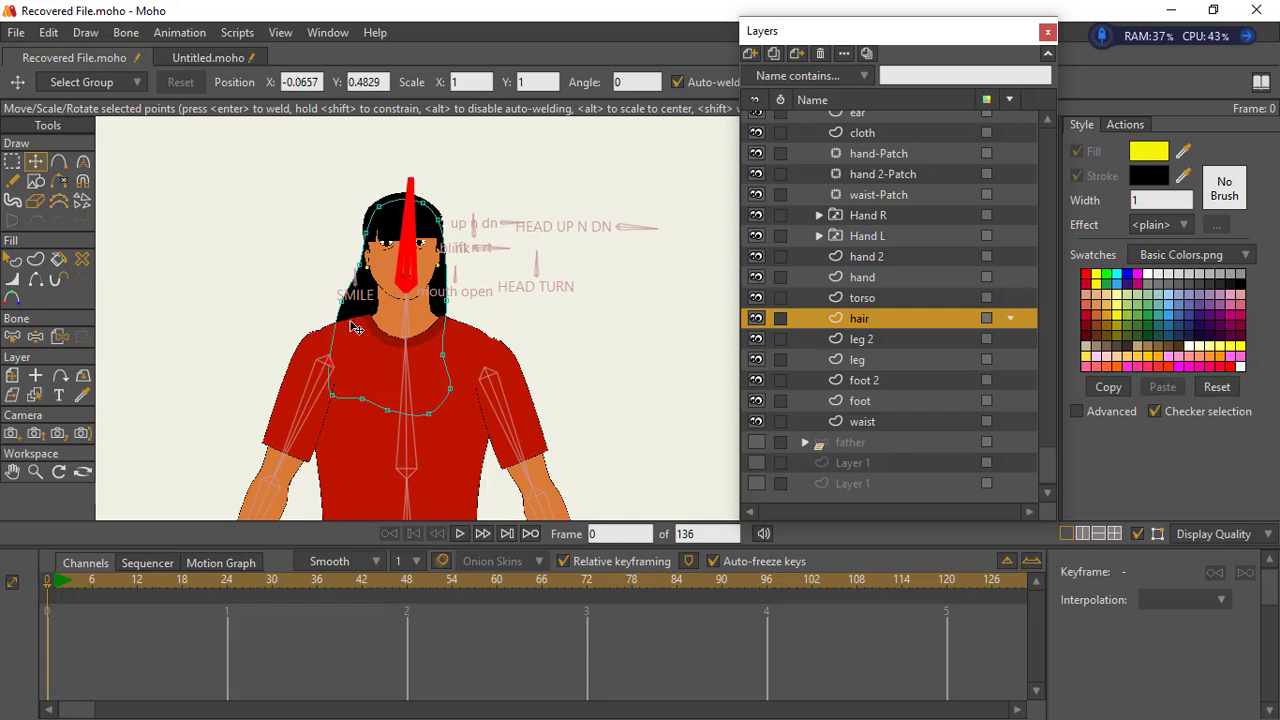
- Adjust the side points of the back hair and flatten its lower edge across the chest
drag(344, 320, 350, 321)
drag(453, 346, 464, 344)
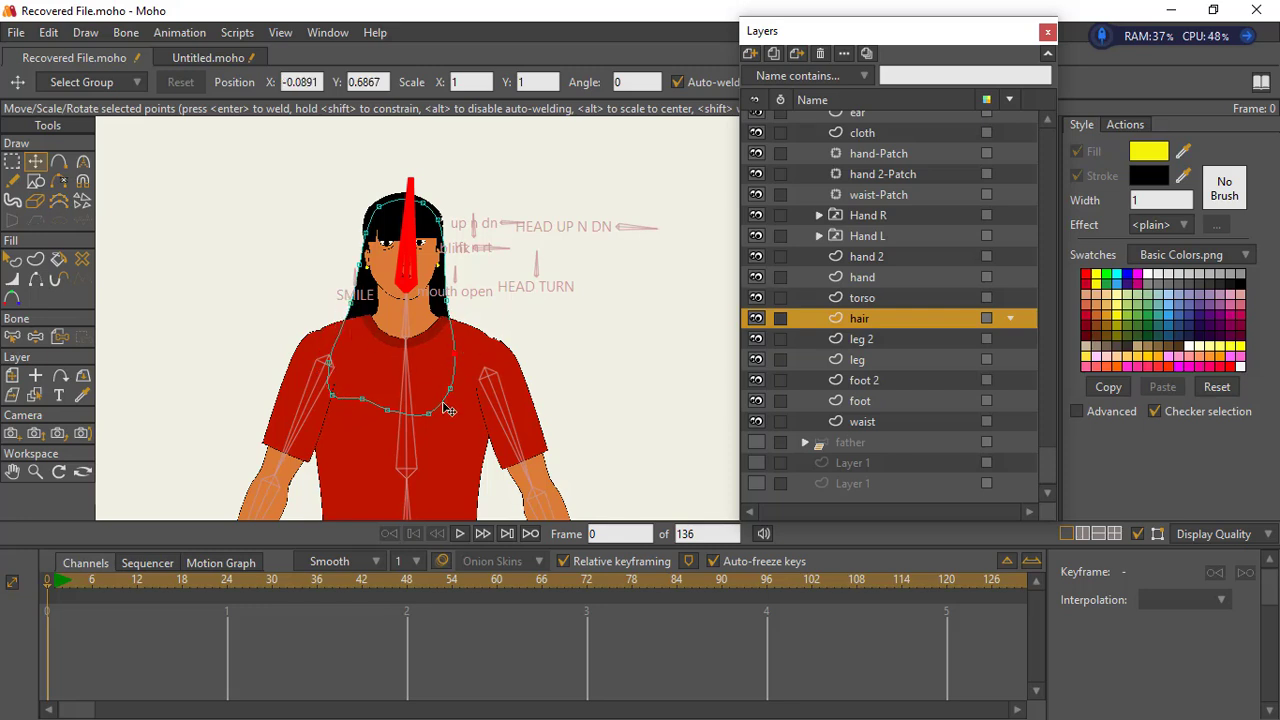
drag(451, 389, 377, 401)
click(36, 472)
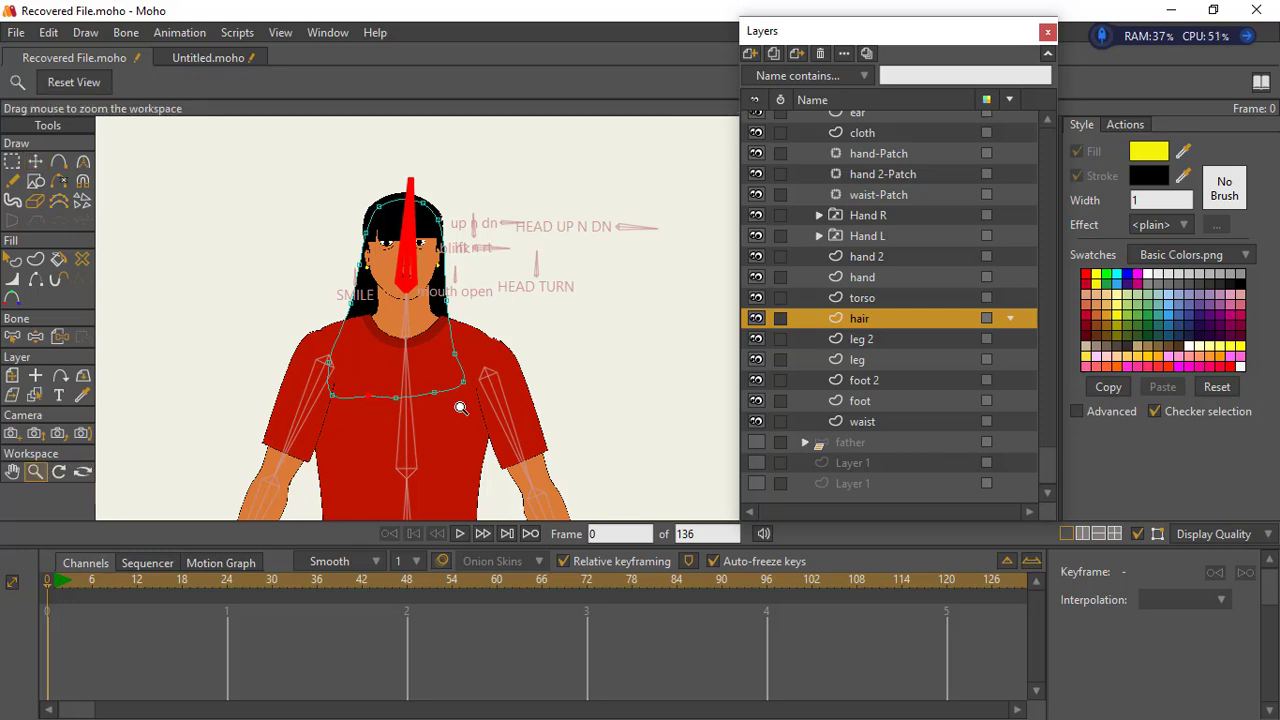
drag(486, 408, 389, 371)
drag(444, 444, 430, 388)
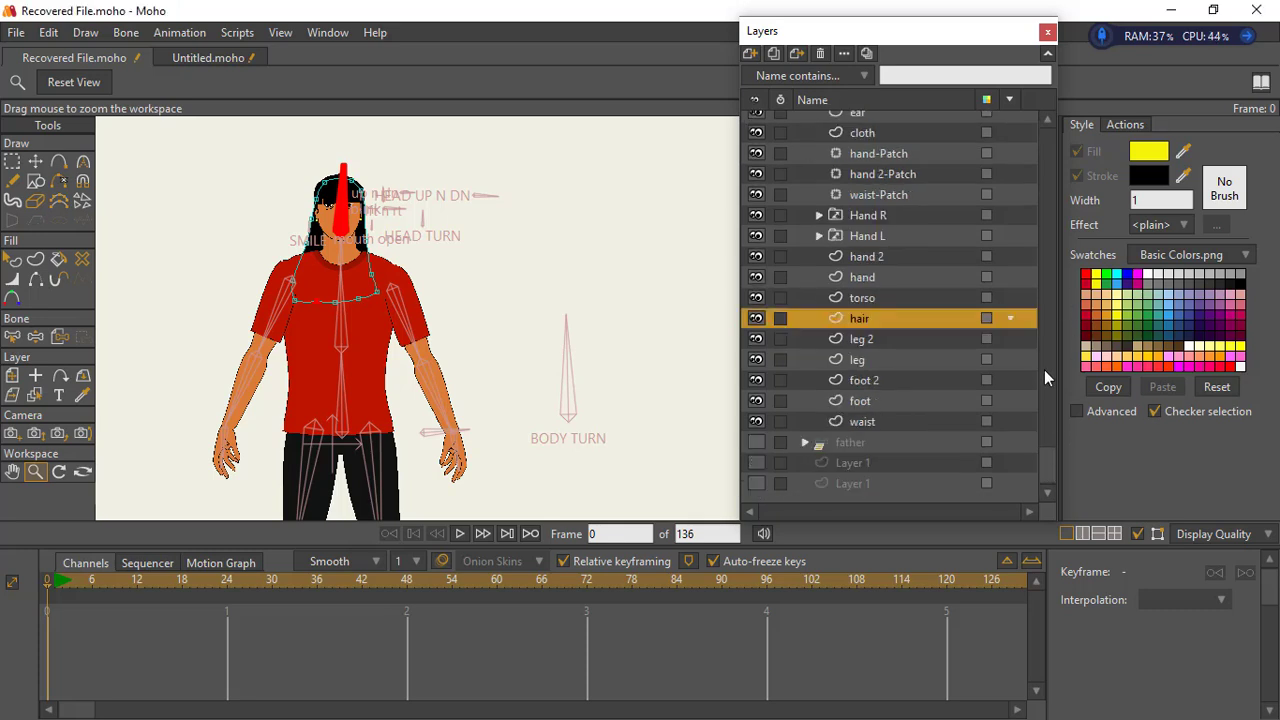
scroll(1027, 112, up, 4)
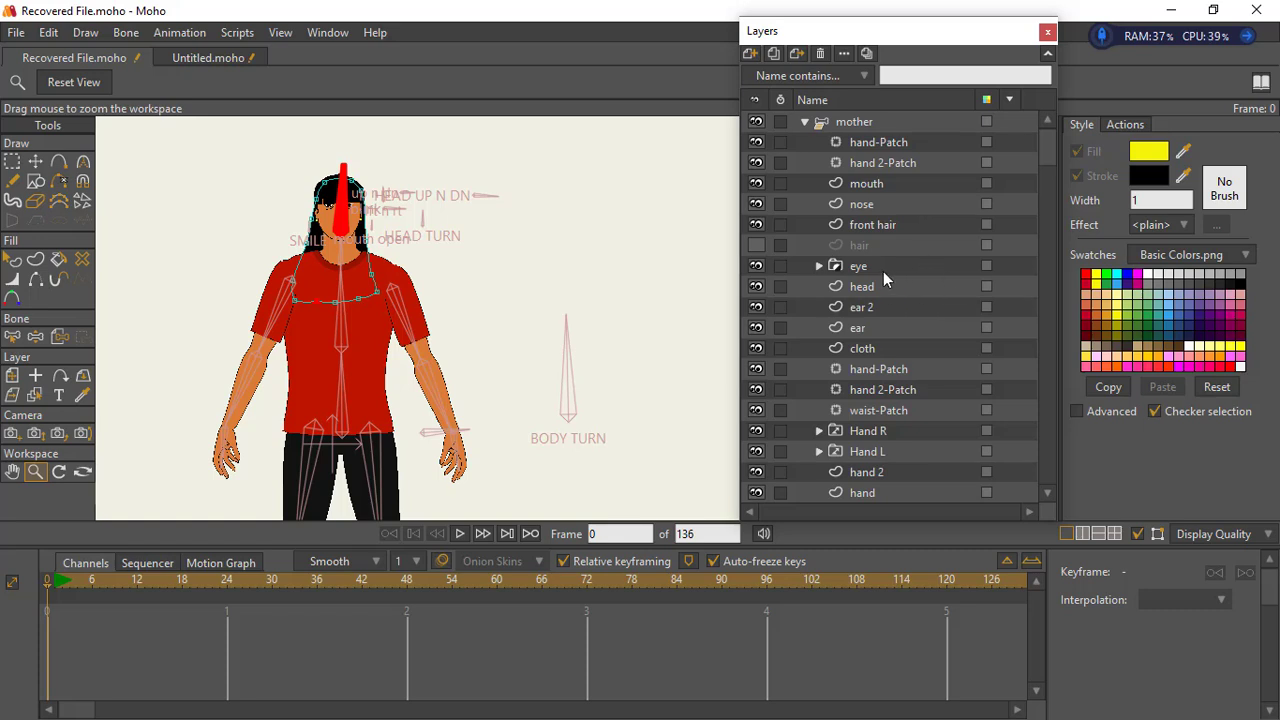
scroll(880, 295, down, 1)
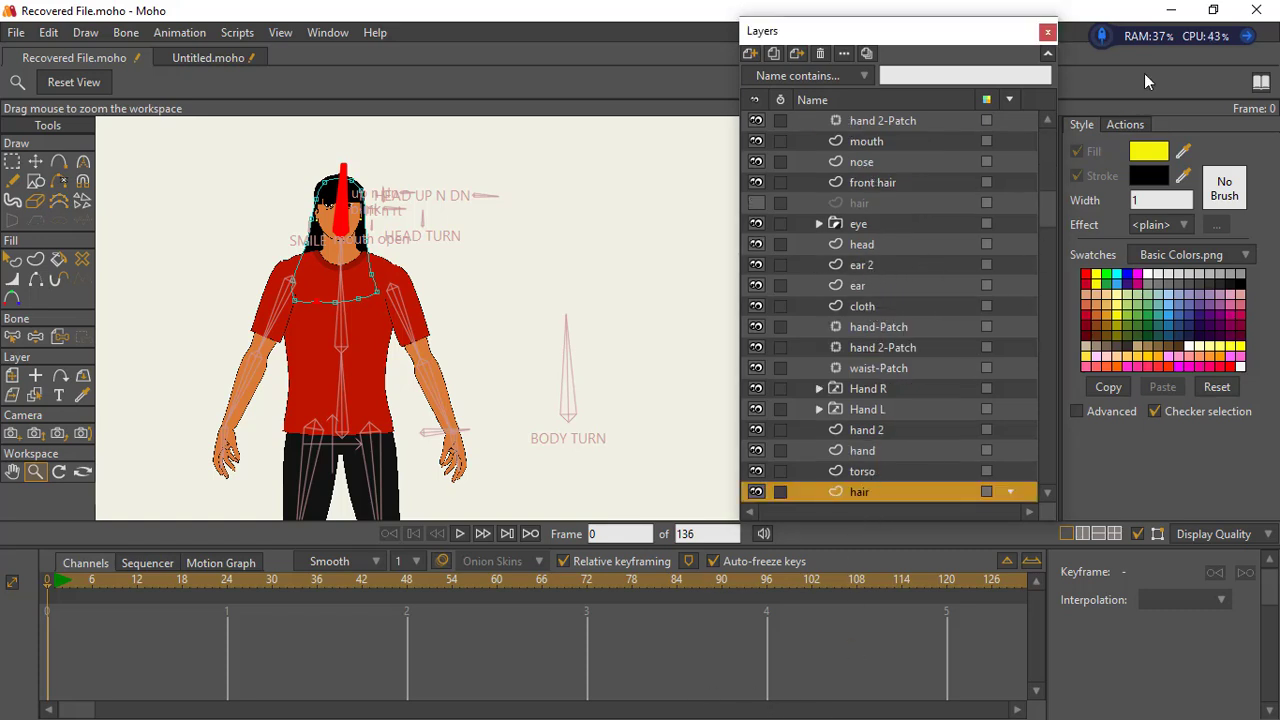
- Raise and even out the lower edge points of the back hair across the chest
drag(368, 370, 446, 364)
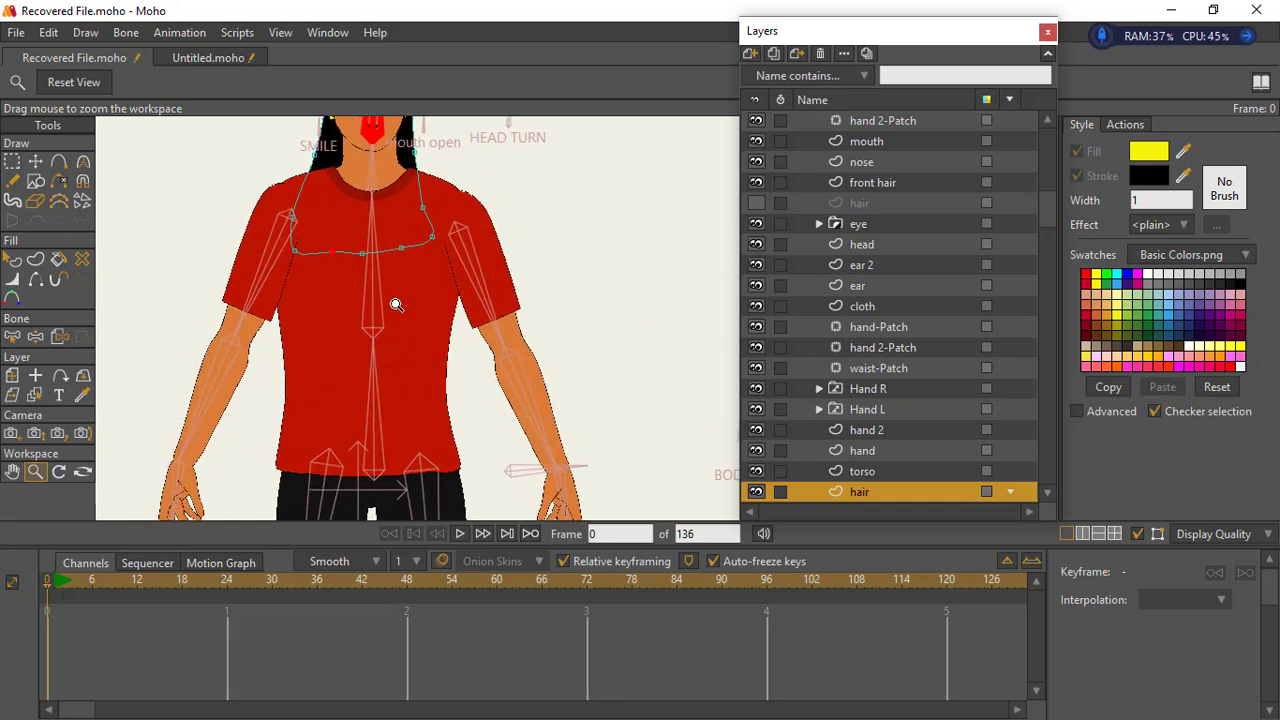
drag(396, 305, 511, 436)
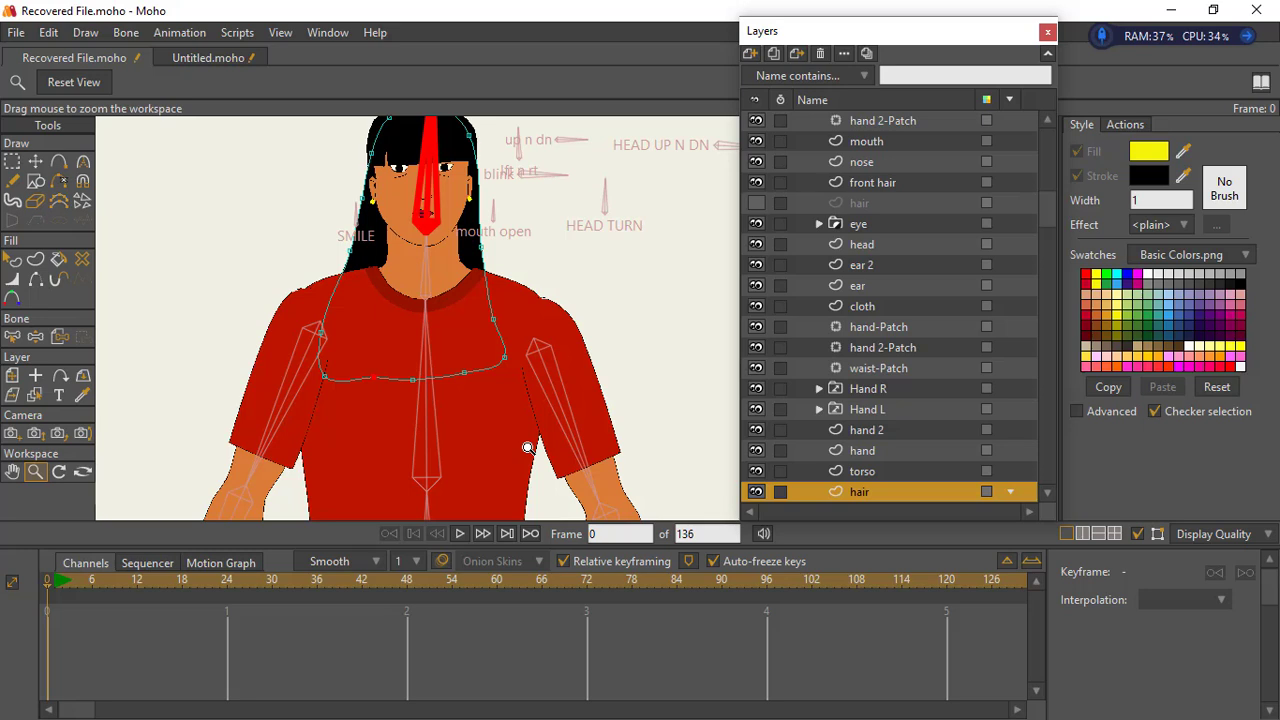
click(35, 162)
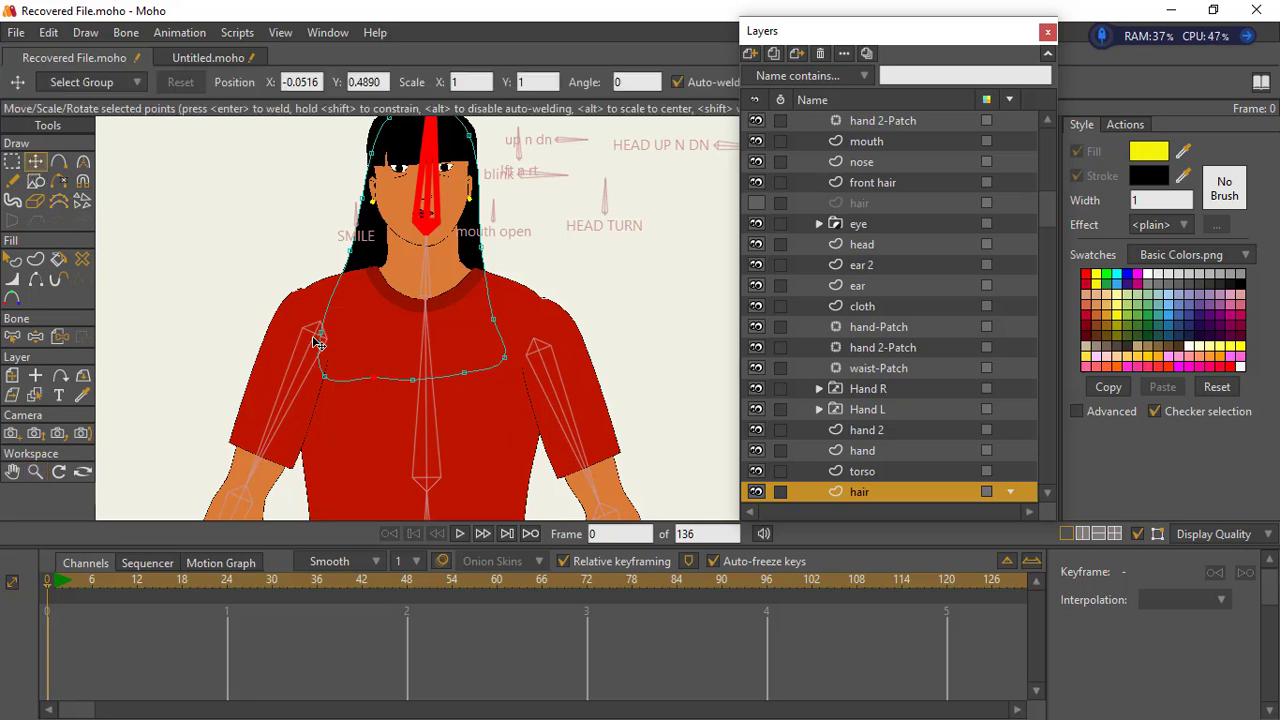
drag(320, 335, 341, 298)
drag(324, 376, 334, 348)
drag(373, 377, 376, 358)
drag(413, 380, 420, 359)
drag(464, 373, 501, 351)
- Reposition the side and lower corner points of the back hair so both sides run evenly down to the chest
drag(334, 348, 341, 354)
drag(341, 298, 350, 304)
drag(362, 198, 360, 247)
drag(491, 244, 477, 141)
drag(326, 250, 327, 253)
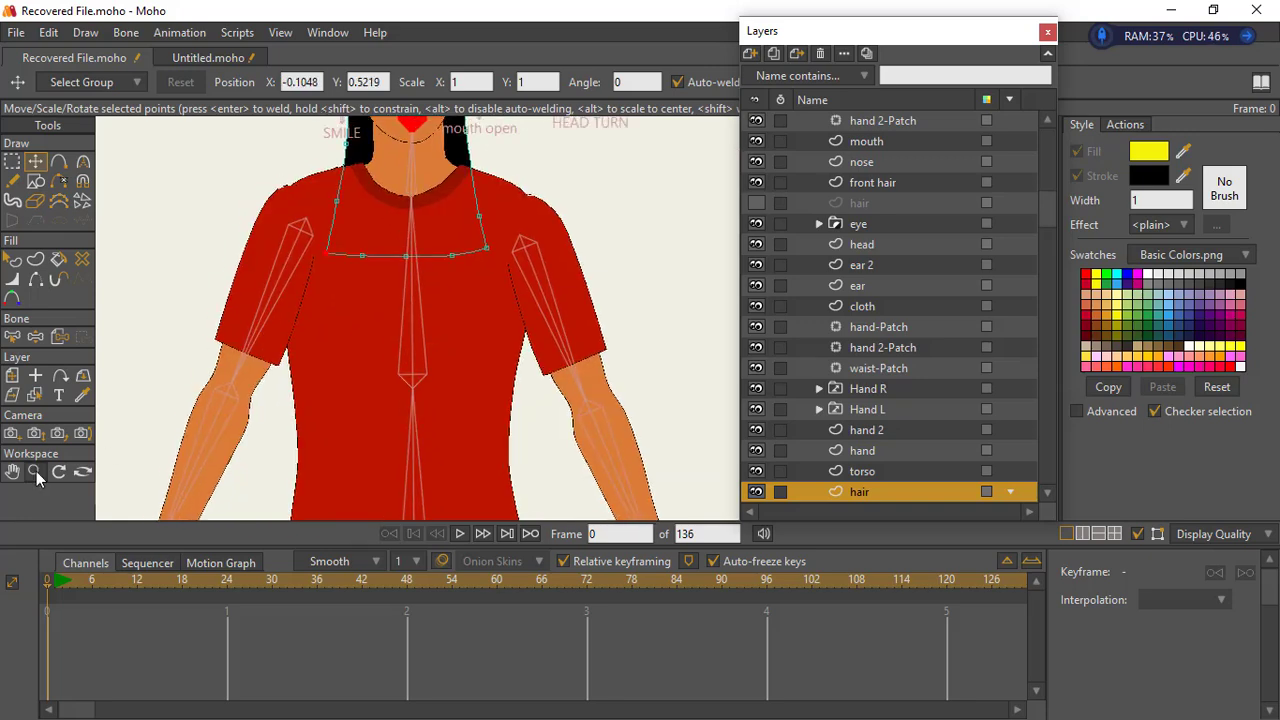
- Narrow the waist of the torso layer by scaling its midsection points inward
click(36, 473)
drag(440, 320, 350, 325)
click(862, 471)
drag(428, 412, 434, 462)
click(12, 162)
click(458, 356)
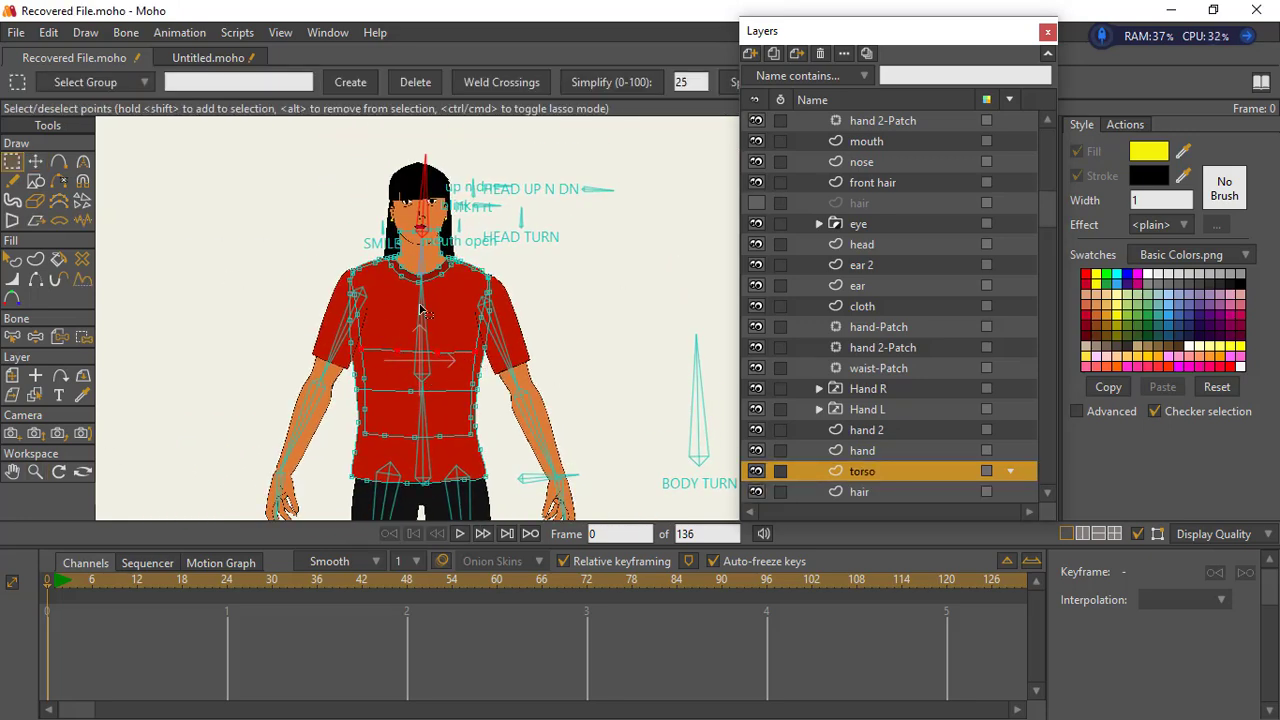
drag(346, 338, 505, 449)
click(35, 162)
drag(495, 340, 467, 354)
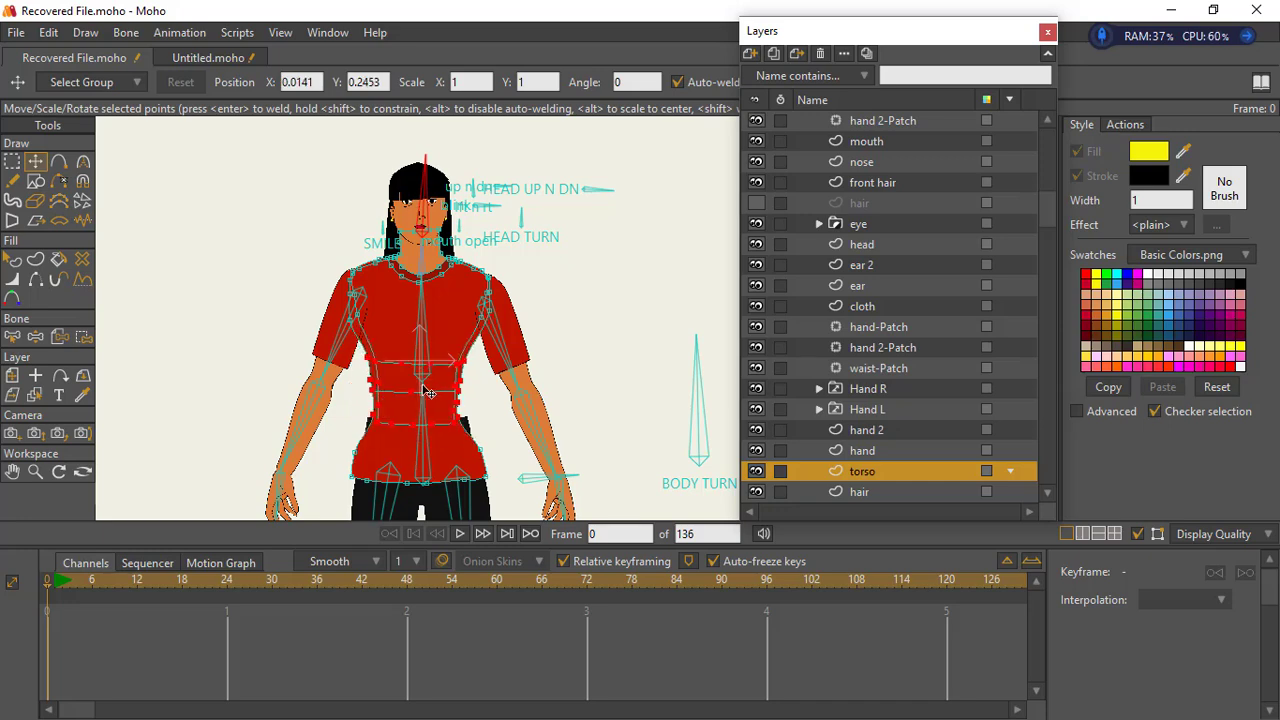
- Adjust individual side points of the torso to smooth the curve from chest through waist to hips
click(12, 162)
click(127, 187)
click(35, 162)
drag(480, 460, 465, 331)
drag(471, 345, 470, 349)
drag(337, 351, 332, 349)
drag(362, 216, 350, 322)
drag(453, 428, 469, 261)
drag(470, 300, 466, 452)
- Draw a circle on the torso layer for one breast and place it at about X -0.0691, Y 0.4556
click(36, 181)
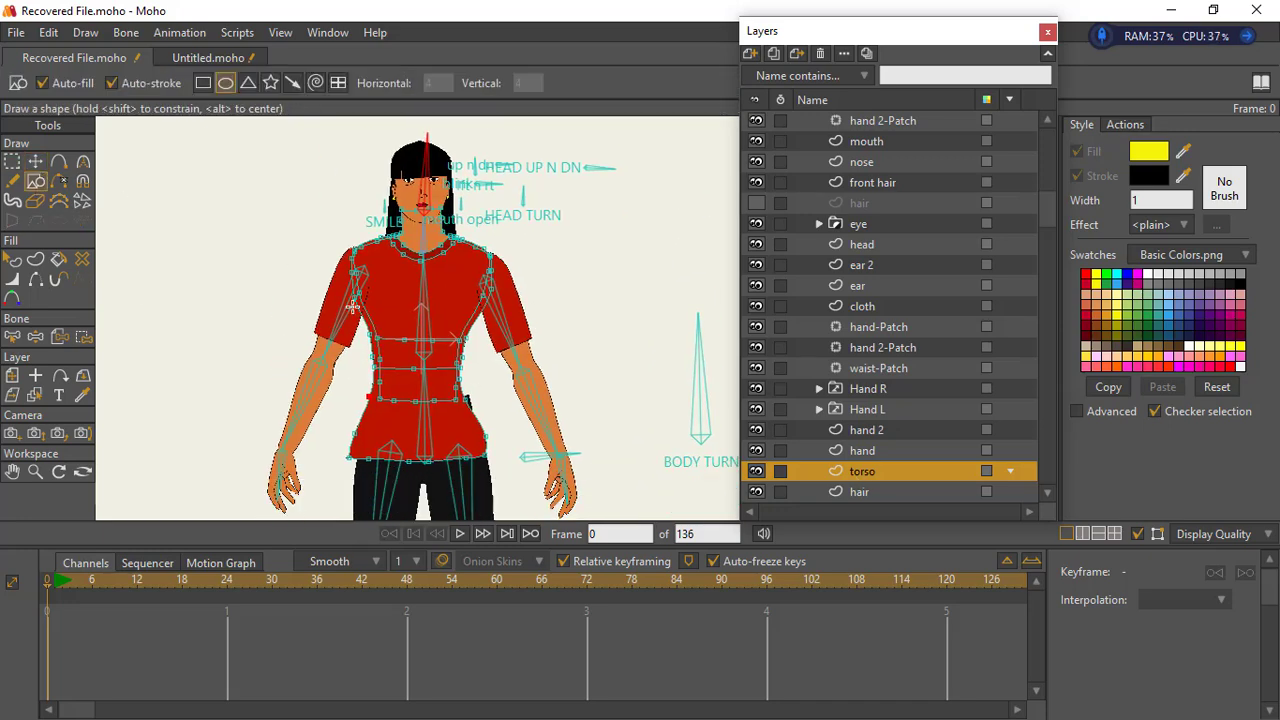
drag(325, 275, 398, 355)
click(35, 162)
drag(363, 314, 397, 311)
drag(436, 272, 386, 319)
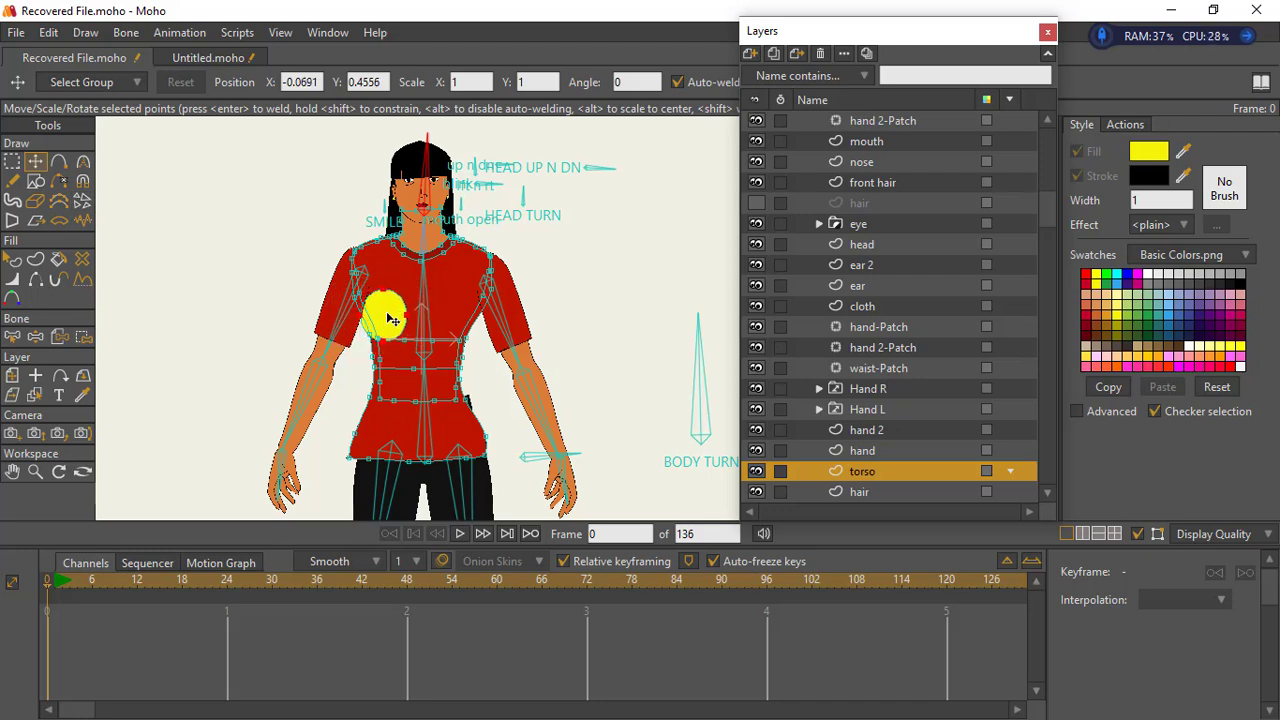
- Fill the chest circle with the torso's red so it blends into the shirt
click(12, 259)
click(425, 320)
click(59, 259)
click(382, 318)
- Recolour the torso and chest circle fill to pink
click(12, 162)
click(35, 471)
drag(545, 328, 652, 324)
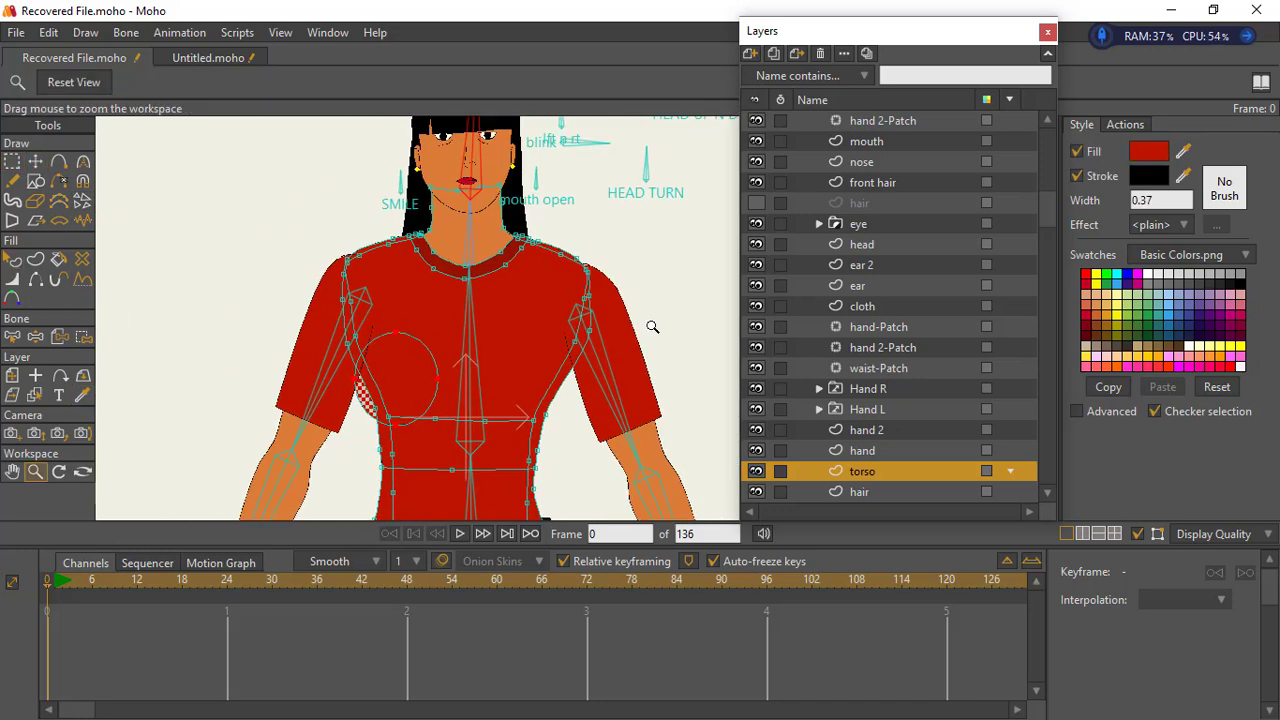
click(1237, 325)
- Select the upper torso points and scale them inward to narrow the chest and shoulders
key(g)
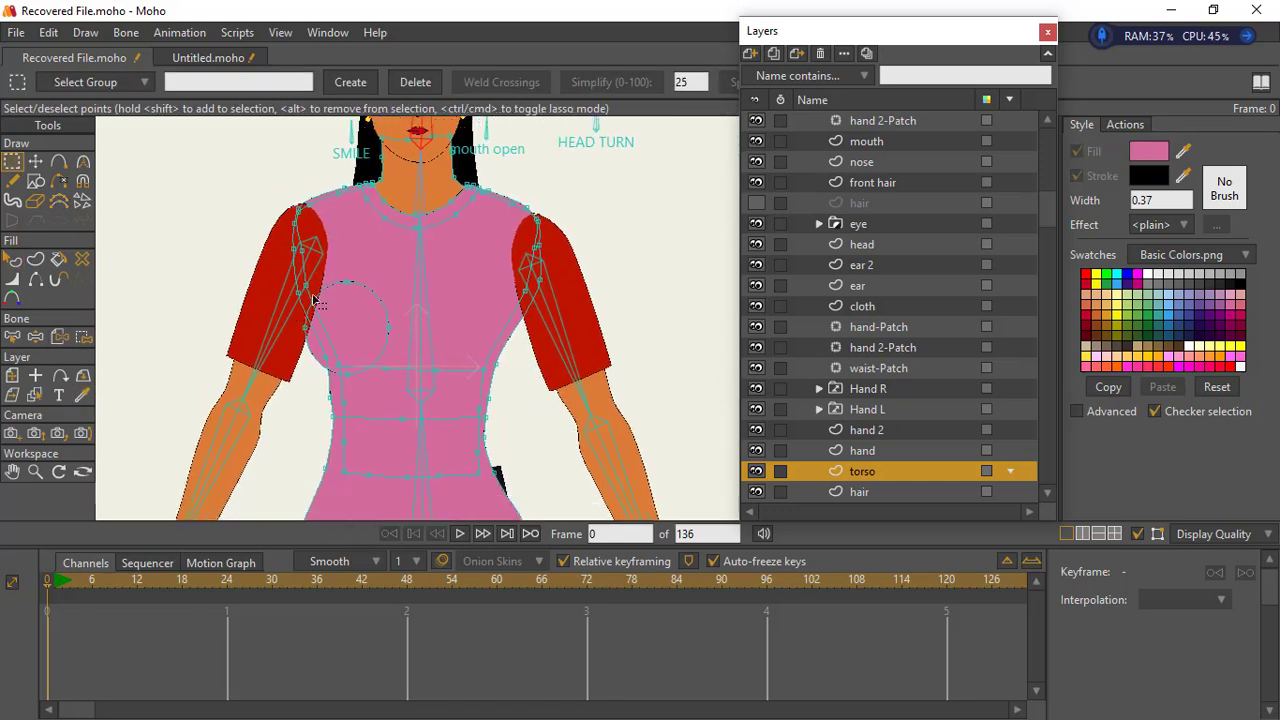
click(36, 161)
drag(582, 273, 558, 273)
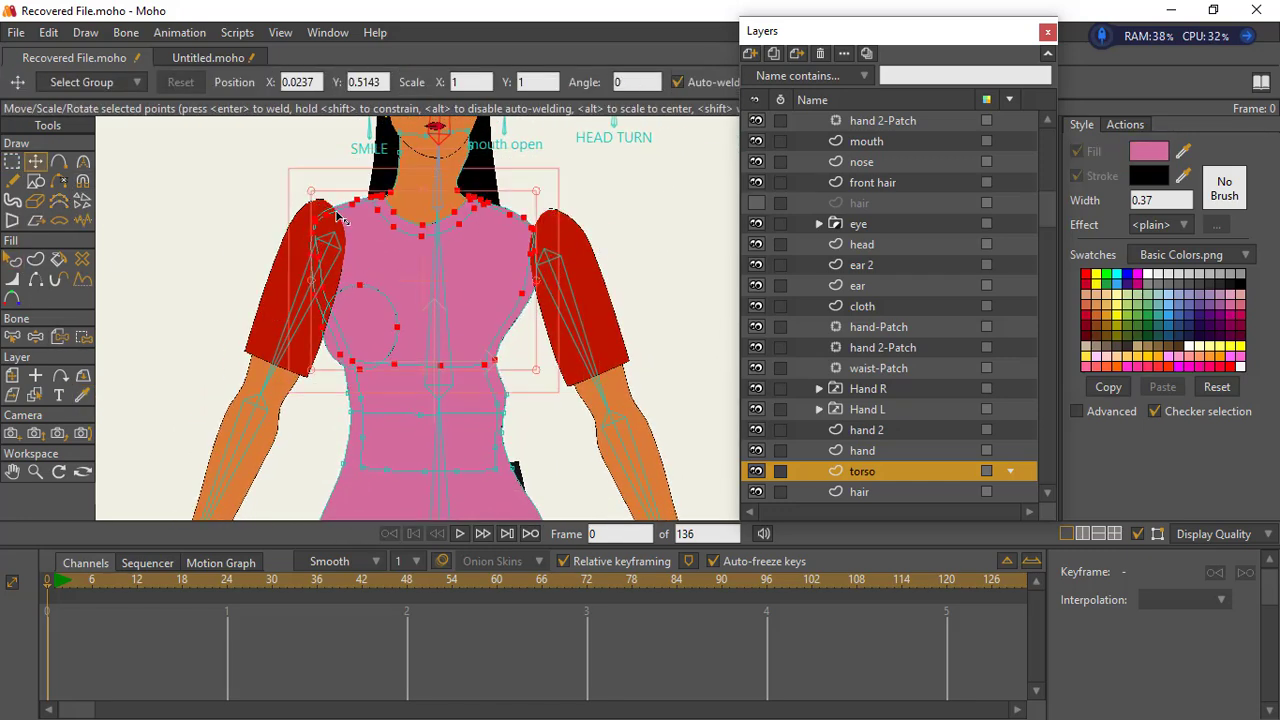
- Finish narrowing the upper torso and move the waist's side points inward to slim the waistline
drag(289, 273, 313, 273)
click(12, 161)
click(403, 388)
click(36, 161)
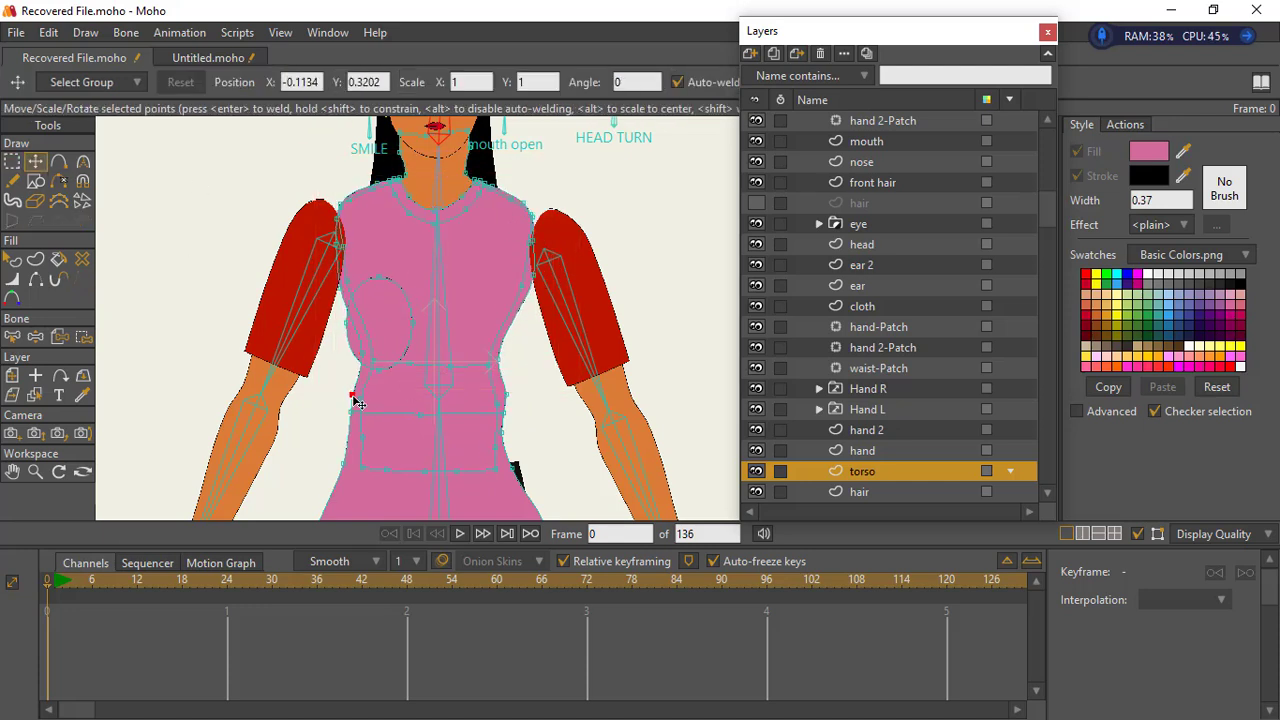
drag(349, 395, 363, 393)
drag(351, 412, 360, 420)
drag(506, 394, 494, 415)
drag(502, 432, 499, 438)
- Copy the breast circle and position the two circles side by side on the chest
click(397, 350)
drag(397, 355, 515, 281)
key(ctrl+c)
key(ctrl+v)
double_click(405, 294)
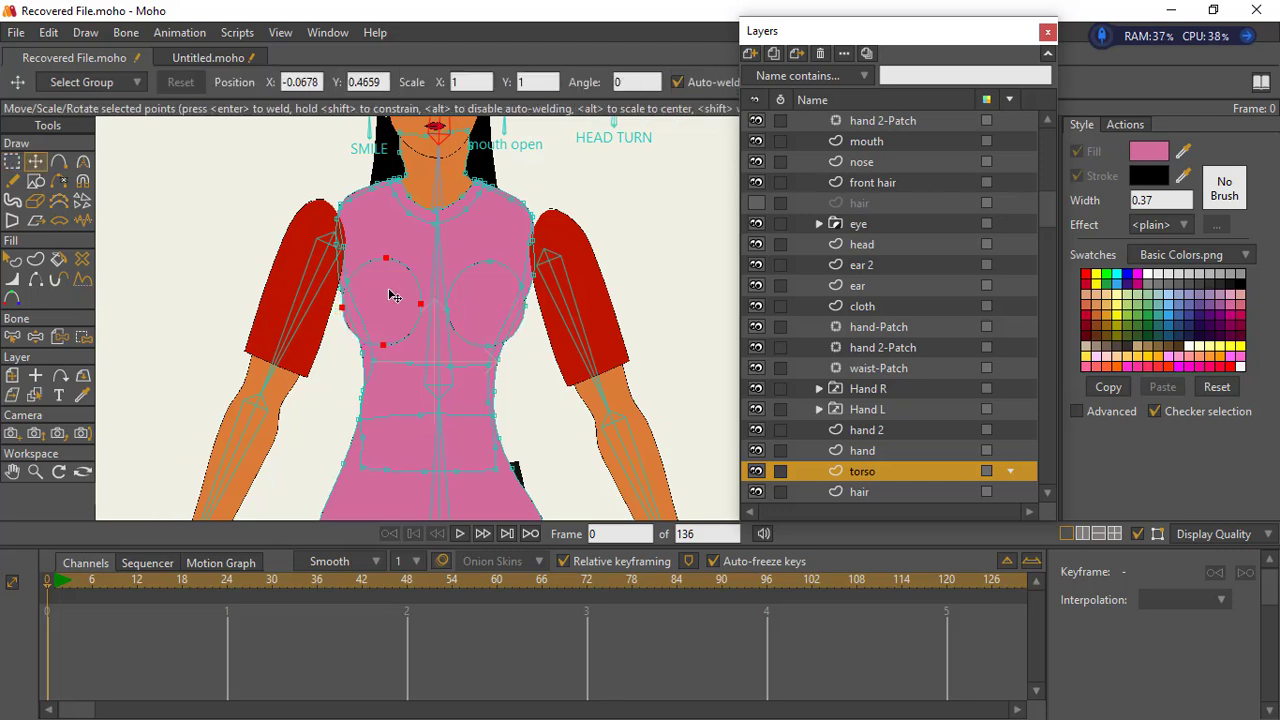
- Hide the upper outline edges of both breast circles so only their lower curves are drawn
key(h)
key(ctrl+r)
click(1262, 14)
scroll(529, 306, up, 5)
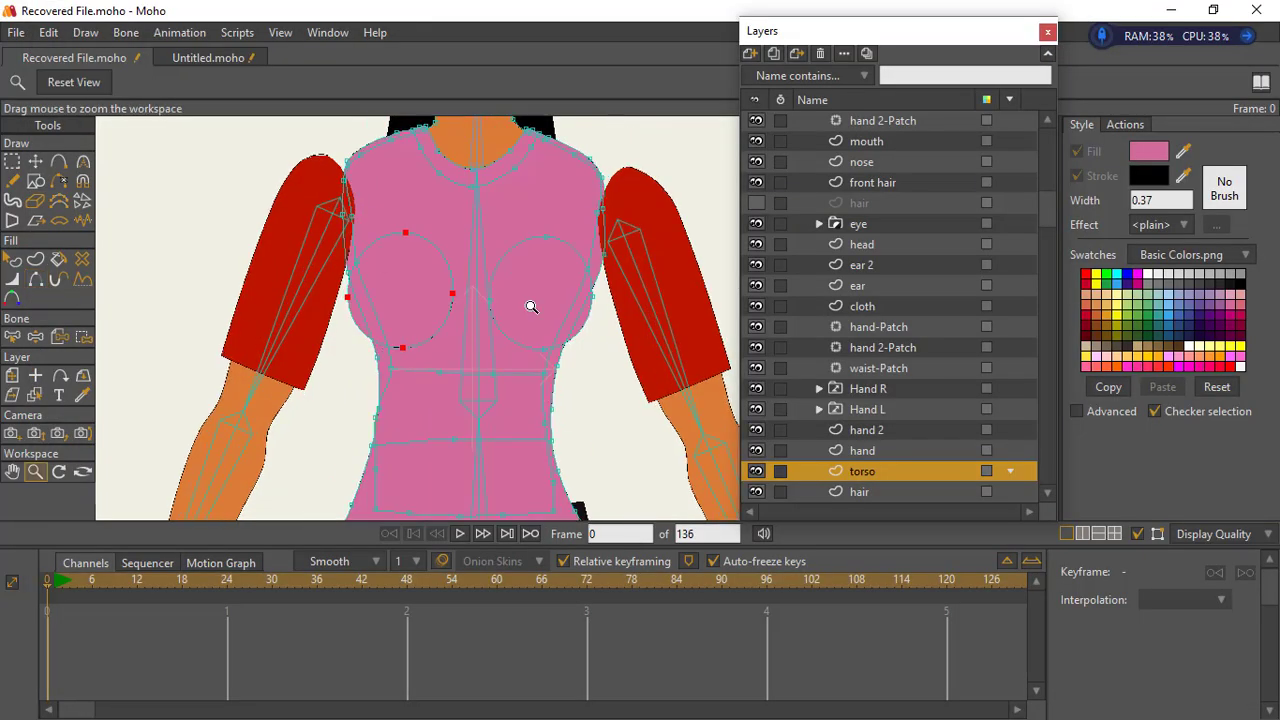
- Move the neck points on both sides inward to make the neck slimmer
key(t)
click(376, 284)
drag(376, 284, 382, 285)
drag(351, 246, 377, 247)
drag(498, 244, 479, 247)
drag(500, 279, 479, 285)
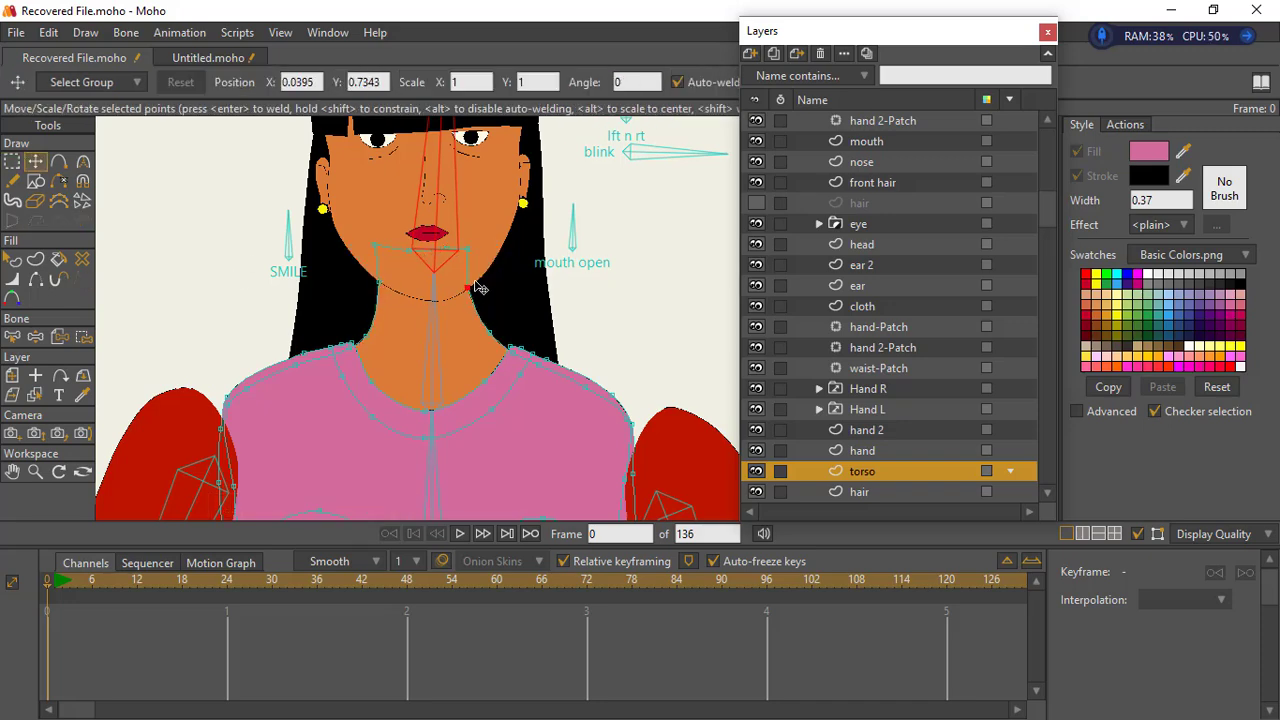
drag(489, 332, 480, 325)
drag(458, 246, 450, 250)
scroll(477, 351, down, 6)
scroll(530, 375, up, 2)
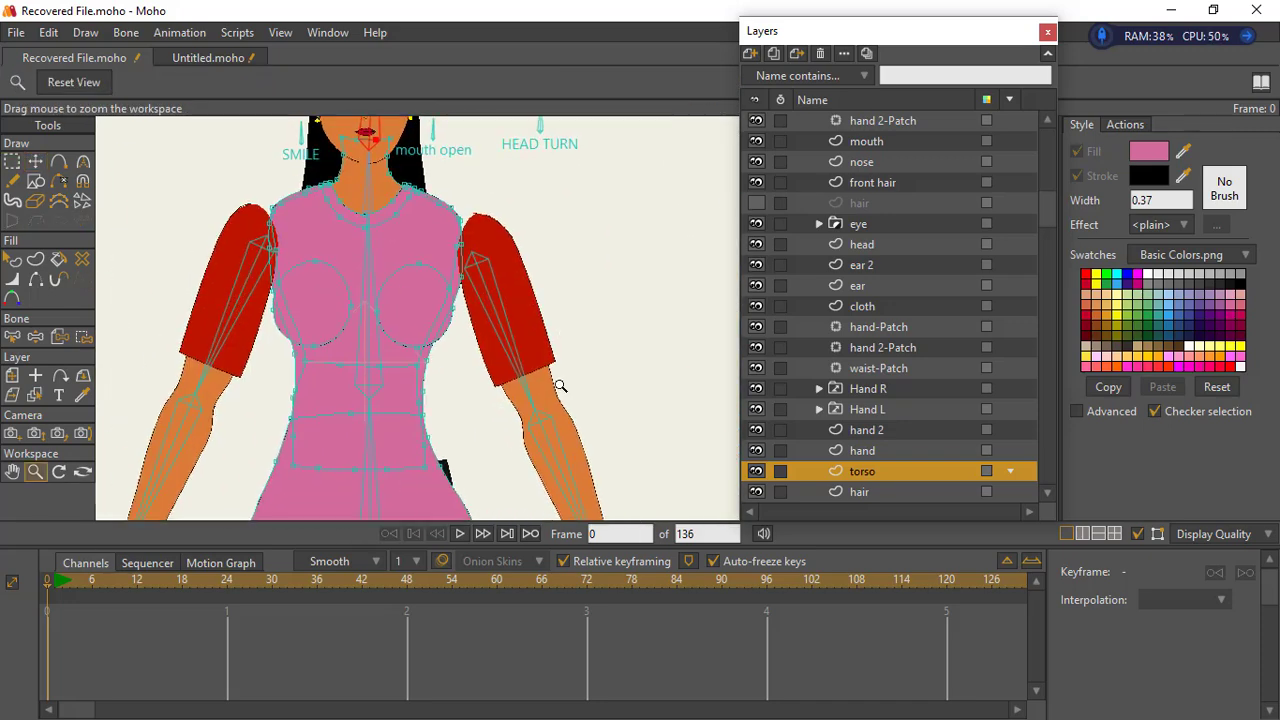
- Select the points of the arm on the hand 2 layer and transform the whole arm to fit the slimmer torso
click(876, 389)
click(866, 430)
drag(520, 300, 356, 282)
click(12, 161)
drag(430, 450, 418, 319)
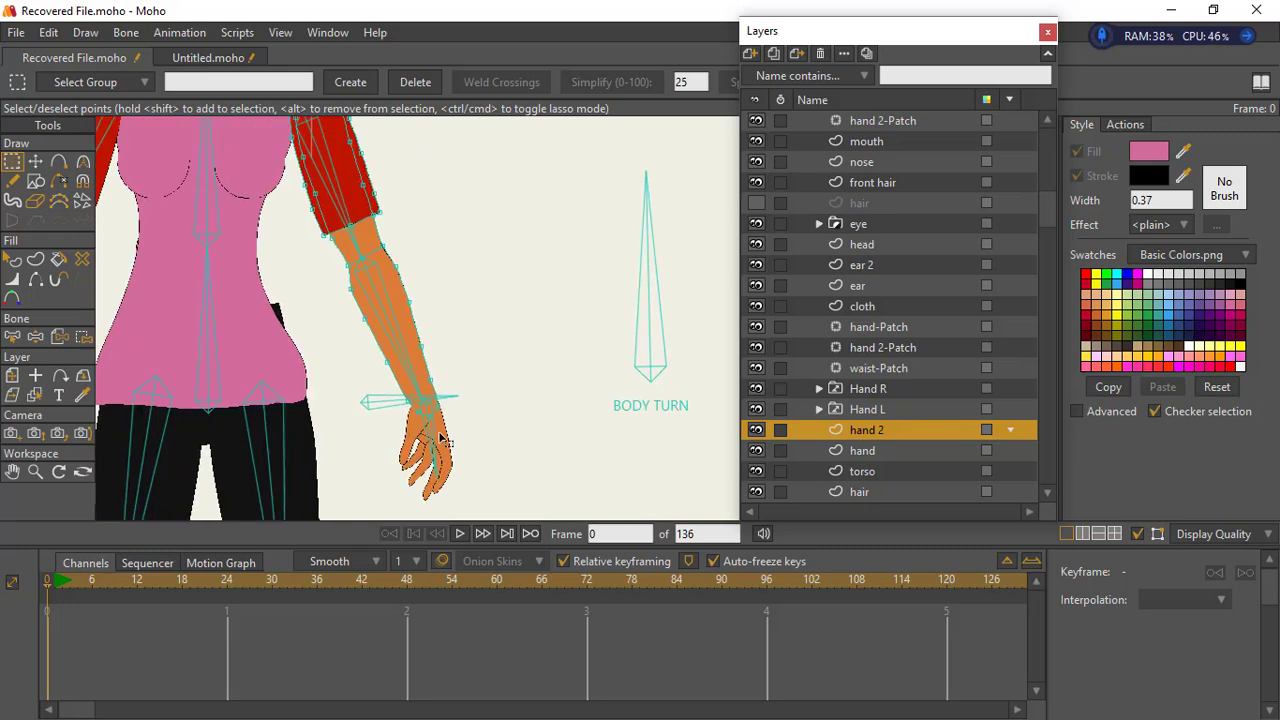
drag(344, 158, 358, 240)
drag(261, 348, 247, 303)
click(36, 161)
drag(428, 149, 446, 229)
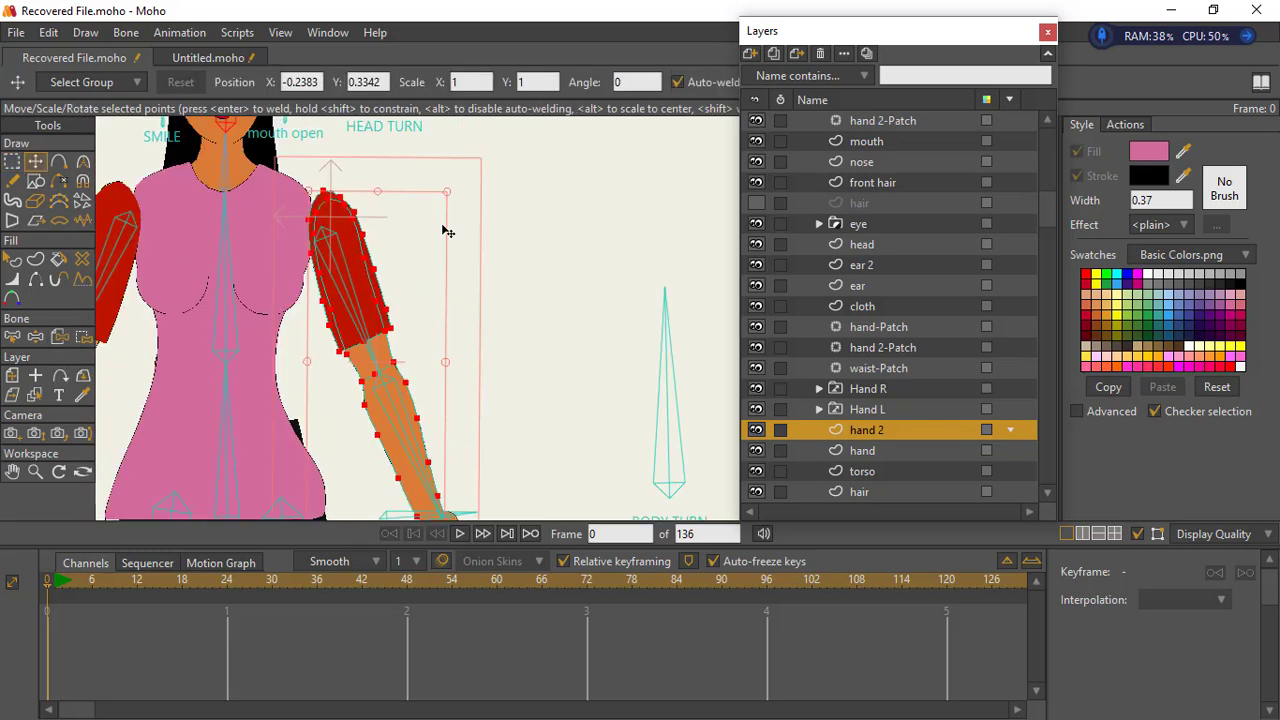
drag(427, 325, 431, 269)
key(Return)
- Adjust the individual outline points of the hand 2 arm to slim the forearm down to the wrist
click(12, 161)
key(t)
drag(361, 159, 343, 151)
drag(373, 202, 380, 251)
drag(418, 327, 428, 374)
drag(444, 407, 442, 415)
drag(455, 471, 450, 467)
drag(373, 349, 379, 350)
drag(387, 379, 394, 381)
drag(410, 422, 429, 453)
drag(442, 470, 447, 469)
click(445, 440)
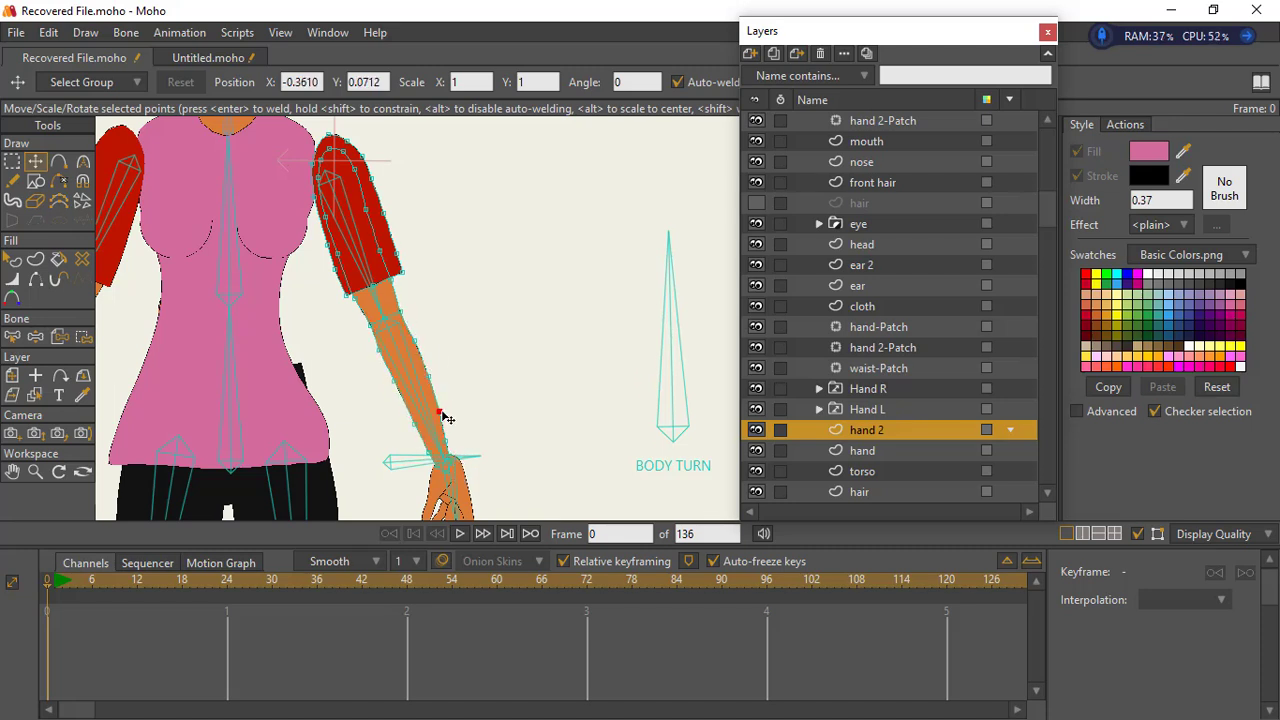
- Lower the shoulder points and raise the hem points of the hand 2 sleeve to make it shorter
drag(384, 213, 375, 203)
drag(329, 135, 364, 168)
drag(371, 179, 367, 175)
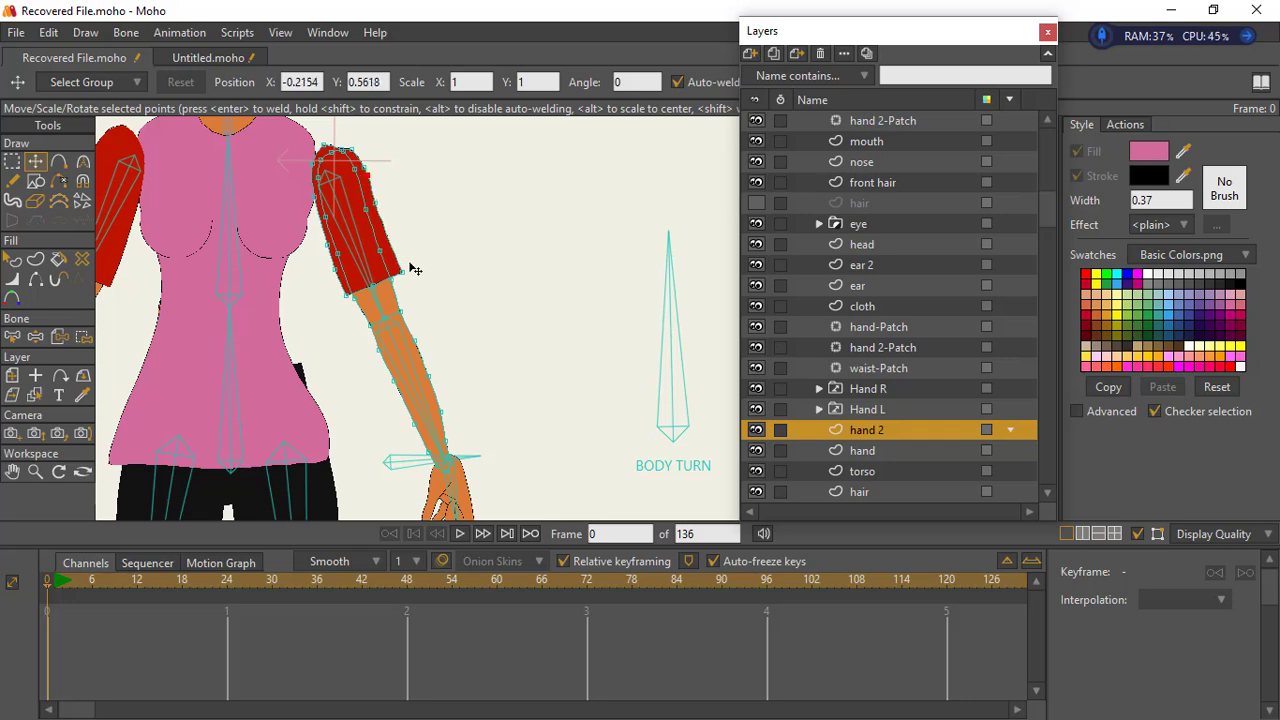
drag(402, 272, 376, 204)
drag(347, 296, 323, 216)
drag(318, 178, 308, 181)
- Recolour the sleeve on the hand 2 layer pink to match the torso
click(82, 395)
alt+click(345, 190)
click(36, 161)
- Pull the shoulder and hem points of the pink sleeve inward to tighten it around the upper arm
drag(321, 138, 317, 299)
drag(362, 329, 346, 299)
drag(342, 419, 368, 368)
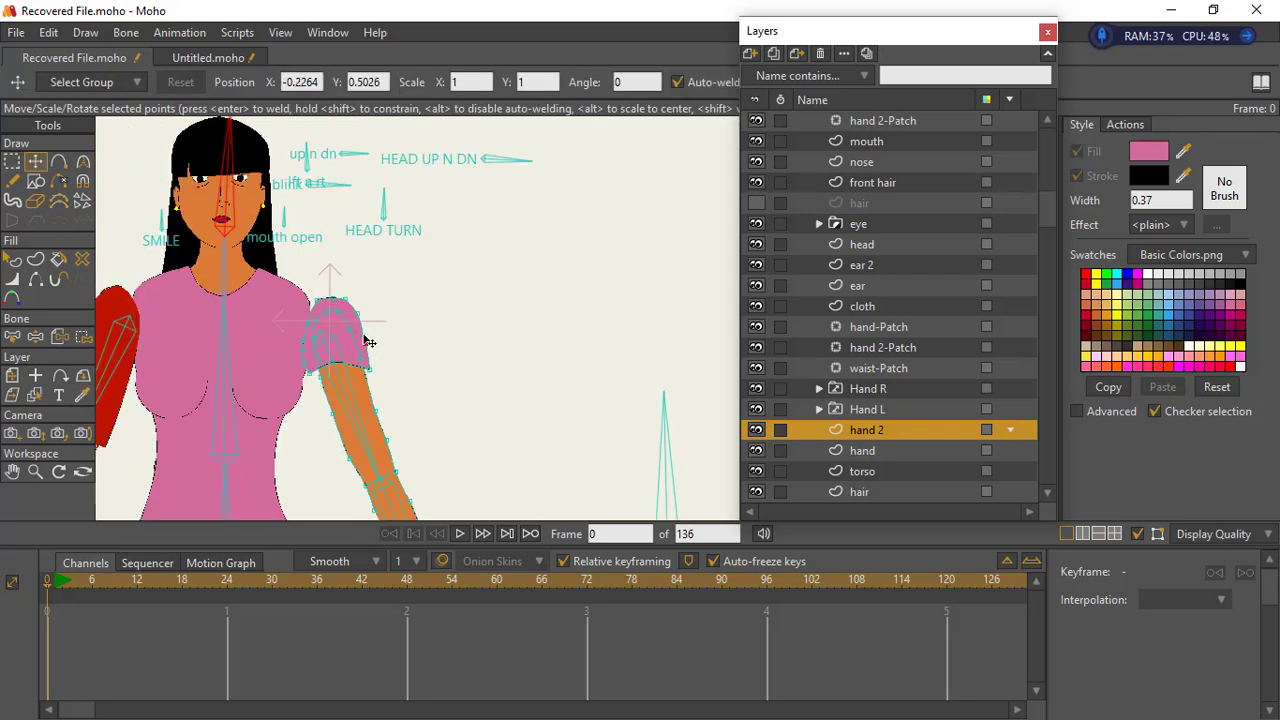
drag(358, 314, 353, 306)
drag(317, 300, 311, 304)
mouse_move(346, 299)
mouse_down()
mouse_move(333, 301)
mouse_move(347, 309)
mouse_up()
drag(366, 344, 309, 335)
drag(305, 353, 313, 368)
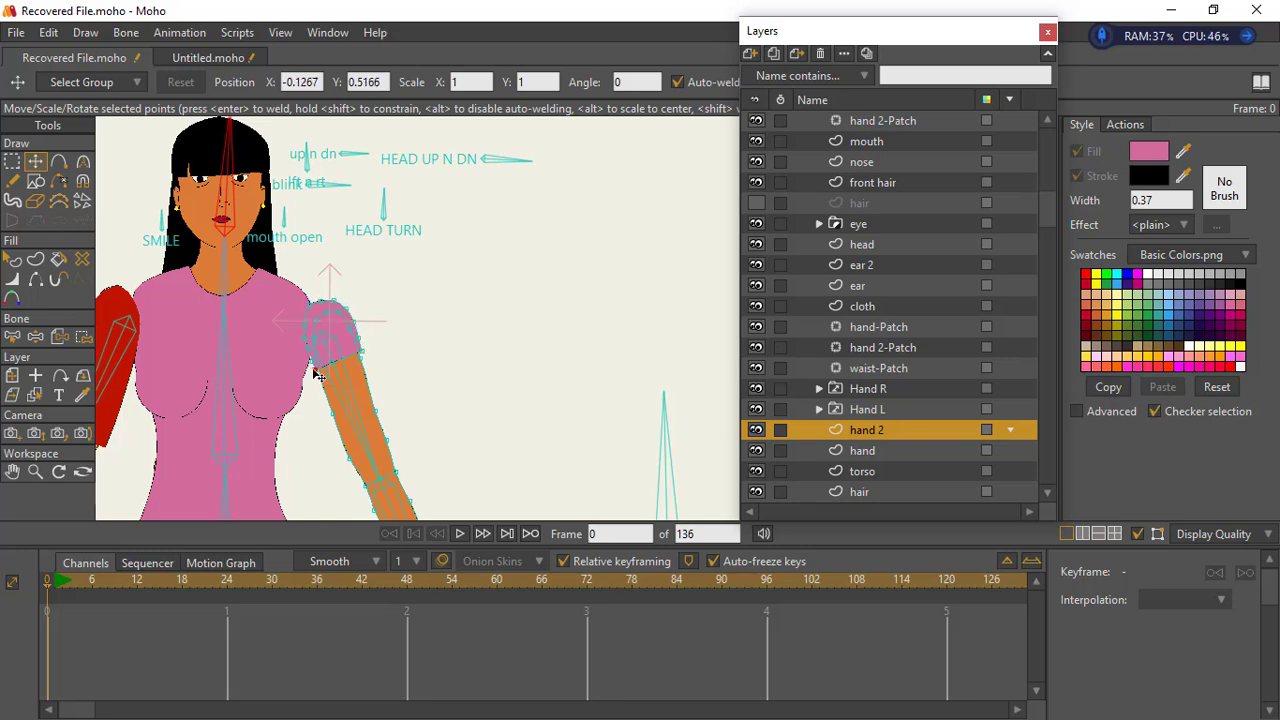
- Refine the sleeve's shoulder curve and the upper arm outline on the hand 2 layer for a smoother, slimmer shape
scroll(337, 343, up, 4)
click(12, 161)
click(35, 161)
click(260, 349)
drag(265, 416, 269, 409)
drag(239, 290, 256, 290)
drag(254, 230, 270, 249)
drag(285, 220, 285, 242)
drag(323, 219, 376, 285)
drag(402, 363, 398, 366)
scroll(323, 343, down, 3)
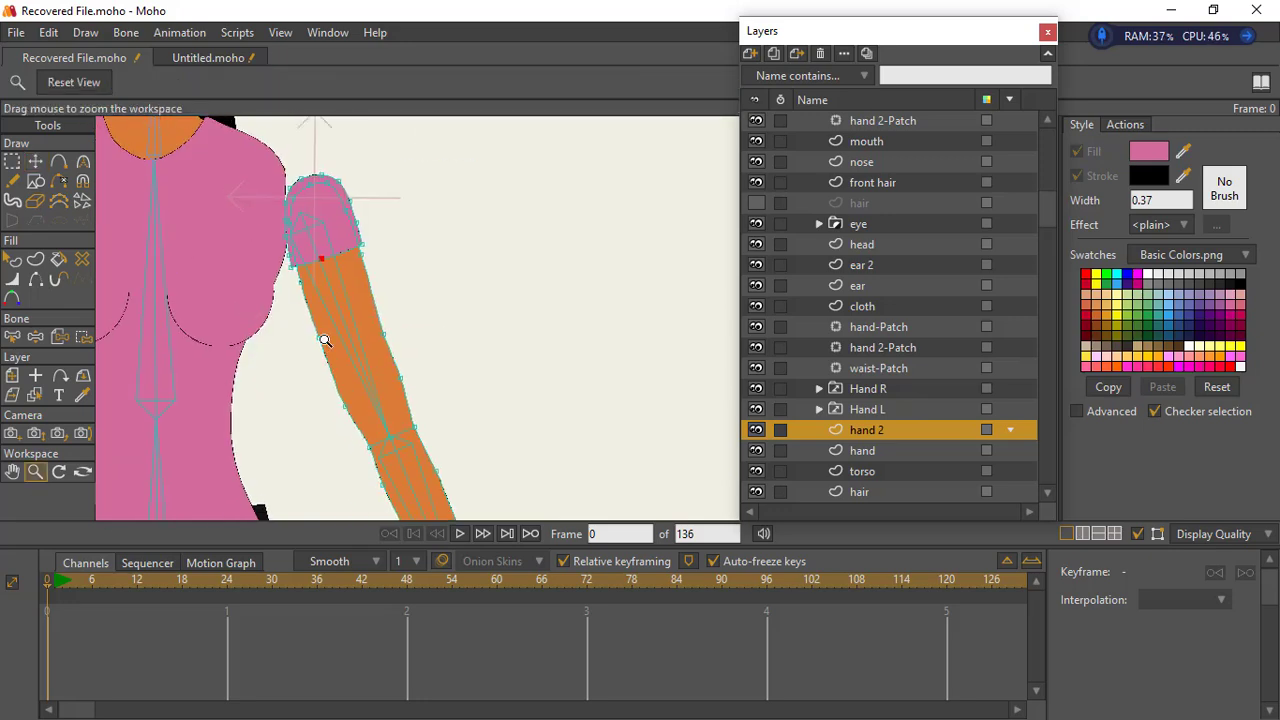
- Select all points of the hand 2 arm and move the arm inward against the torso's shoulder
click(12, 161)
drag(277, 161, 631, 518)
click(35, 161)
drag(305, 274, 257, 246)
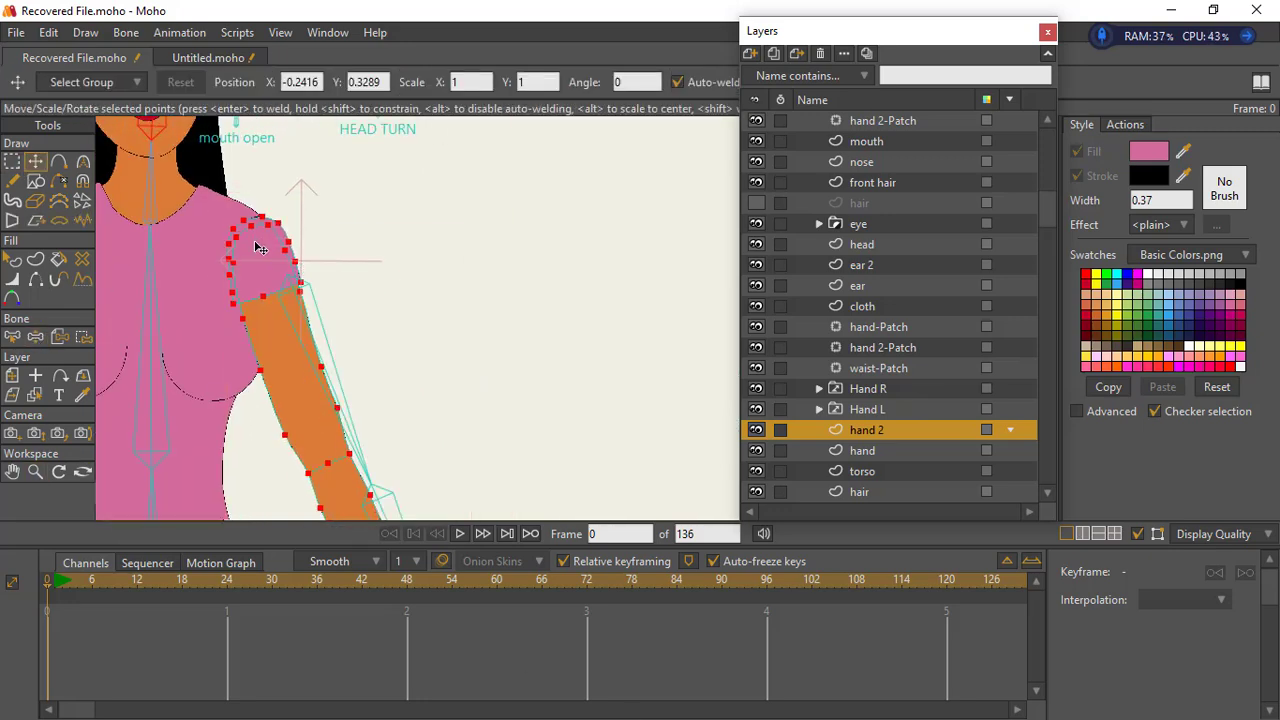
- Reposition the arm bones on the mother bone layer so they run through the relocated hand 2 arm
click(17, 340)
click(334, 231)
shift+click(421, 434)
drag(421, 434, 455, 515)
click(1047, 117)
click(1047, 117)
click(880, 122)
click(60, 163)
drag(374, 315, 331, 281)
drag(433, 507, 525, 100)
key(ctrl+z)
drag(549, 416, 525, 210)
drag(525, 210, 492, 250)
drag(490, 150, 545, 130)
click(35, 336)
drag(450, 325, 655, 402)
- Scale the Hand L layer down to 0.0505 and place the hand at the end of the wrist
click(843, 433)
click(800, 451)
key(m)
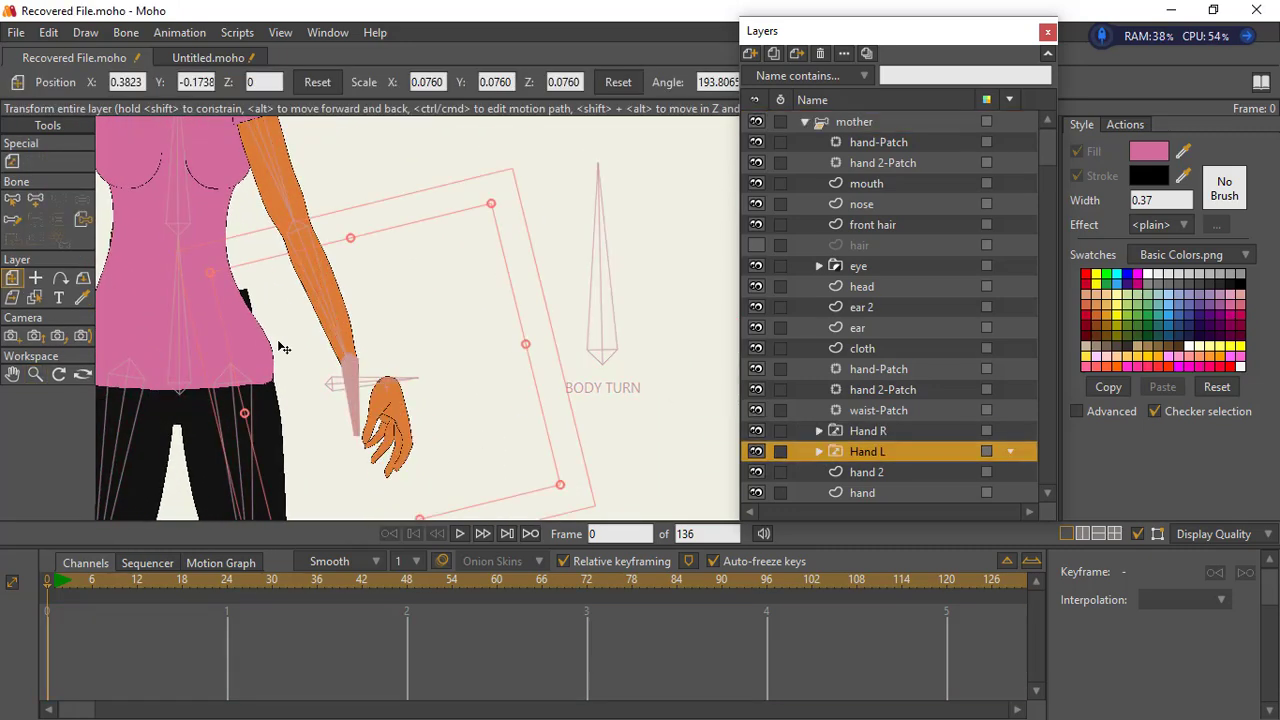
drag(282, 345, 241, 322)
drag(522, 462, 466, 430)
drag(318, 368, 405, 390)
drag(367, 424, 383, 420)
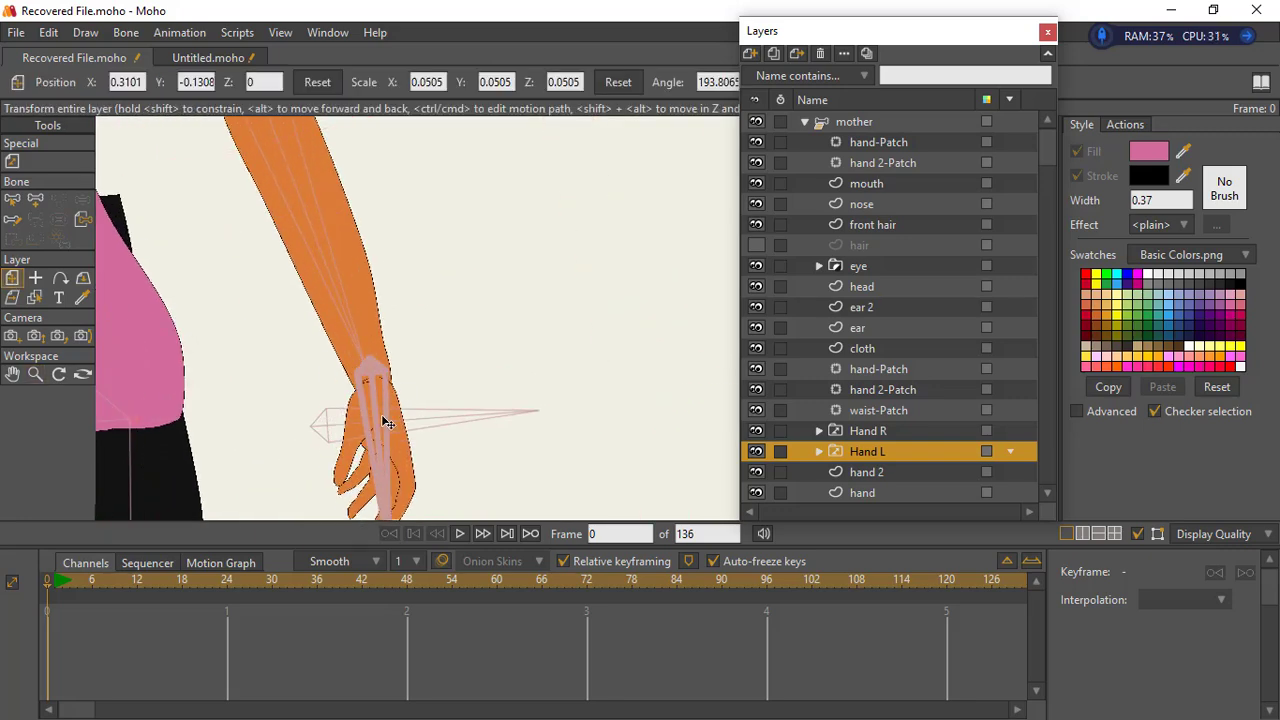
drag(464, 422, 369, 426)
drag(440, 374, 401, 369)
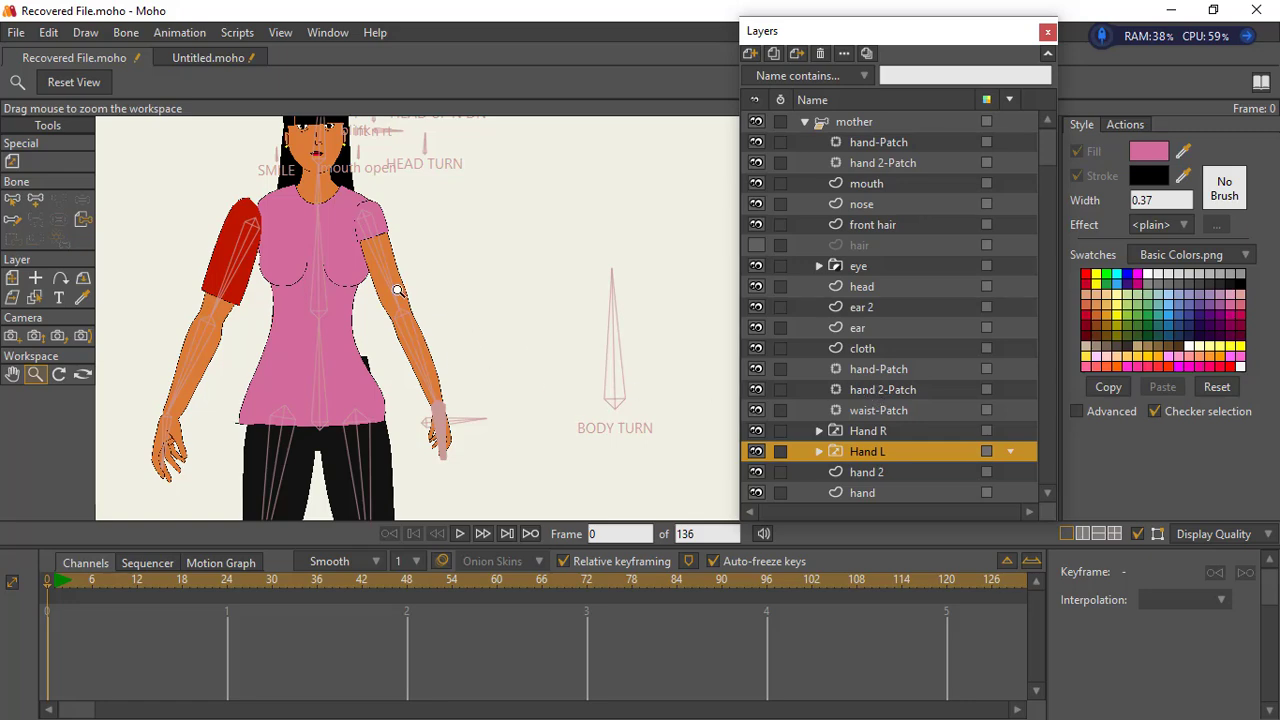
- Fine-tune the forearm and wrist points on the hand 2 layer so the arm blends into the smaller hand
click(866, 472)
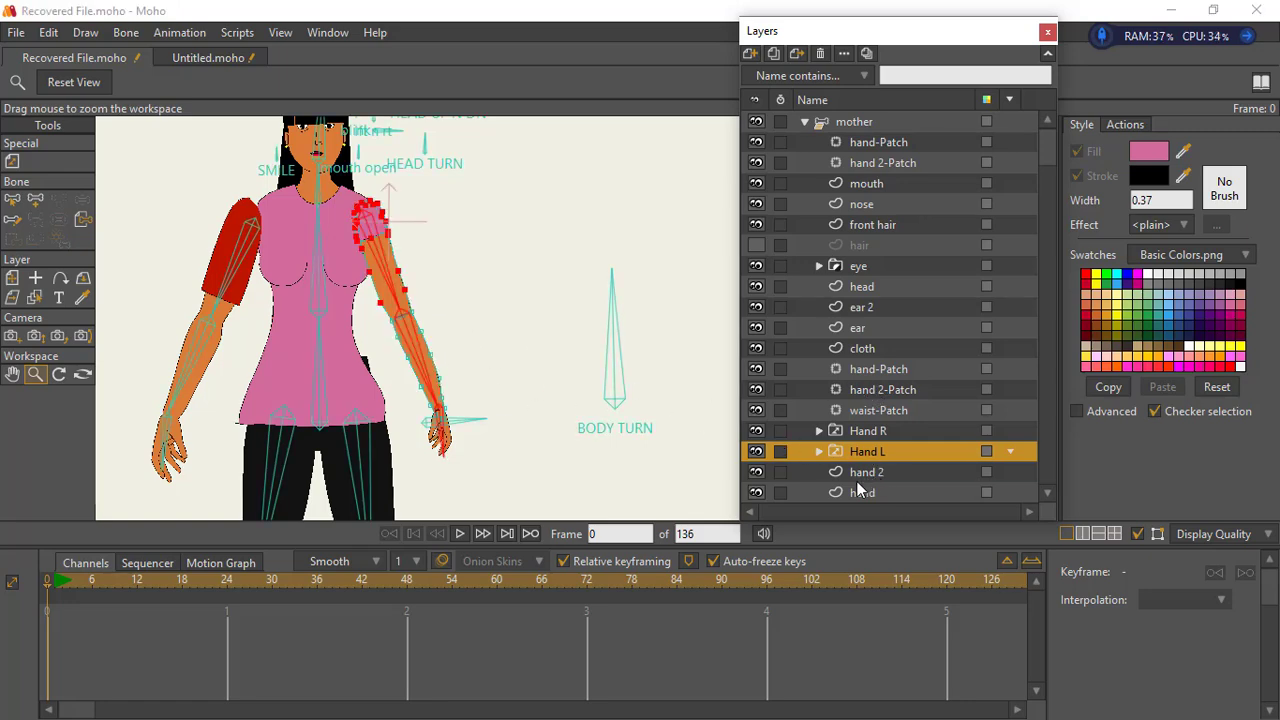
click(428, 412)
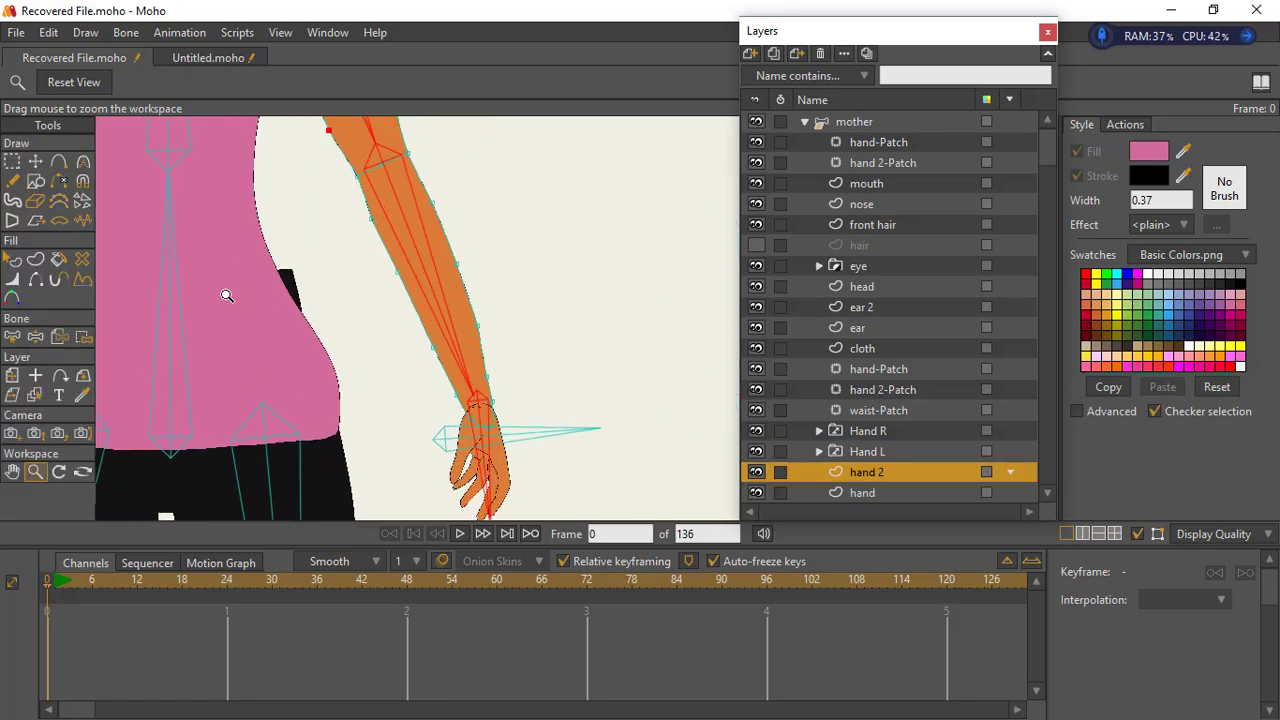
click(35, 161)
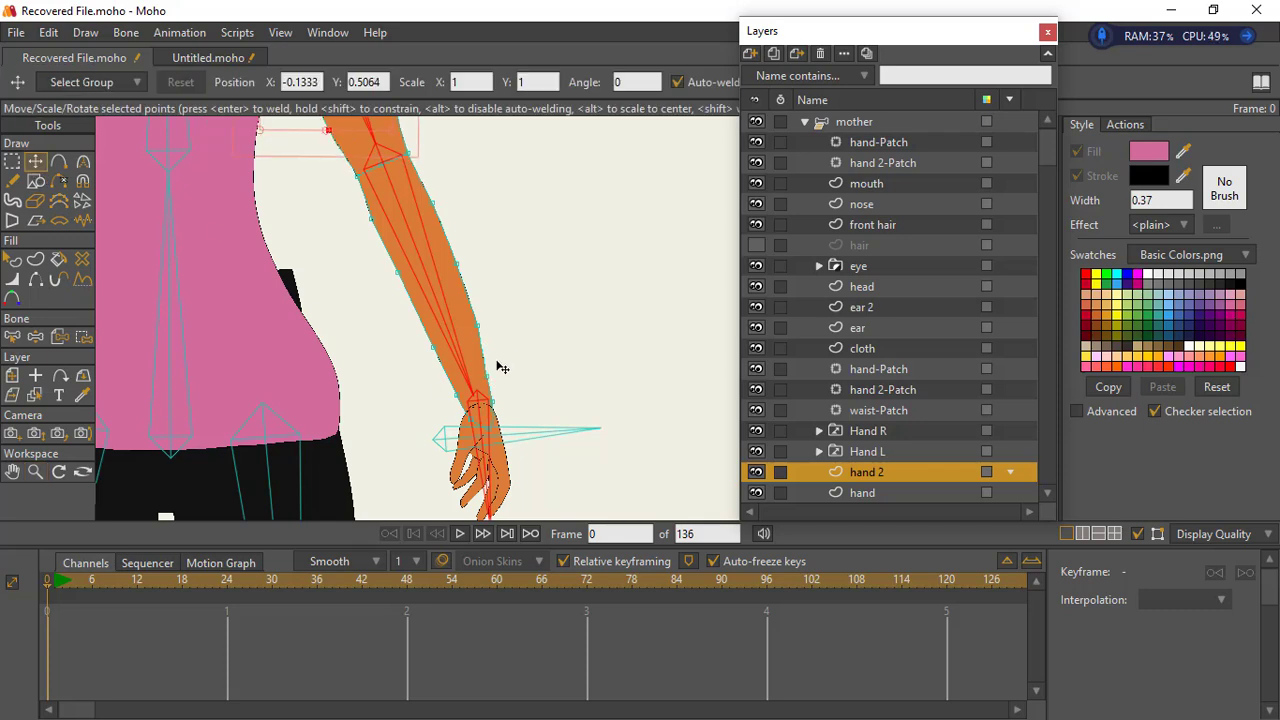
click(12, 163)
click(302, 288)
click(35, 162)
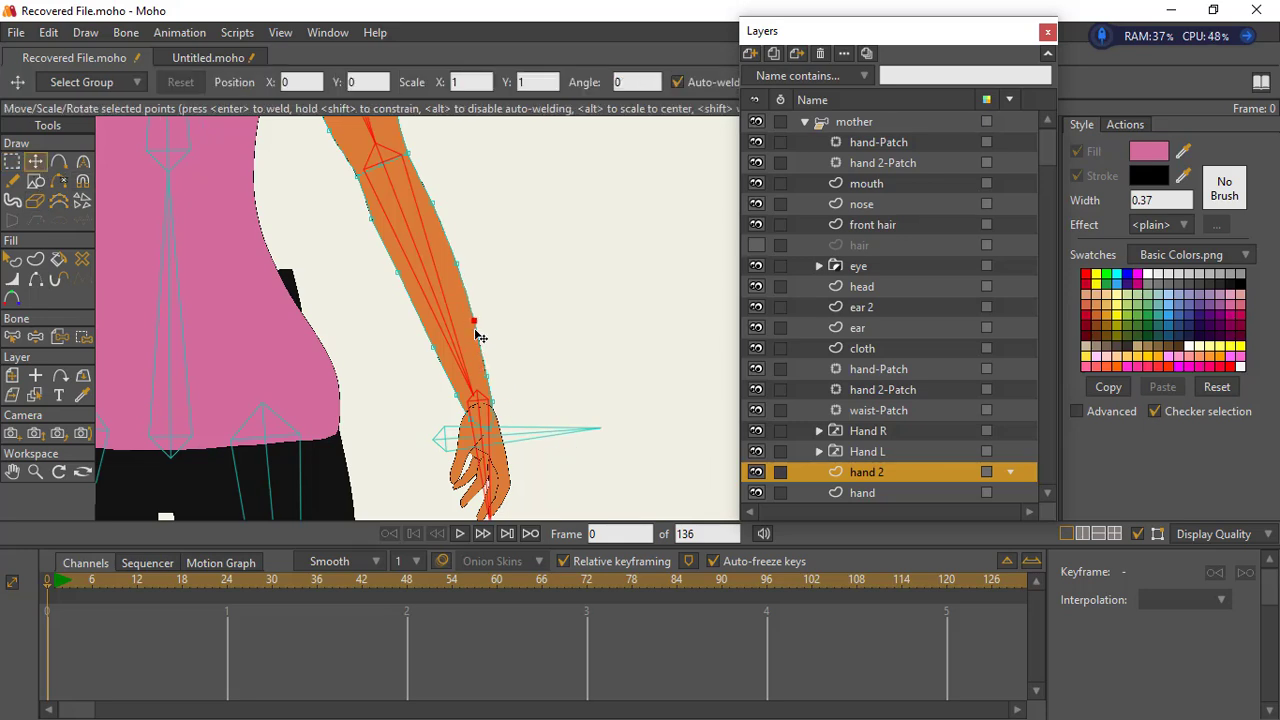
click(450, 277)
drag(454, 282, 457, 280)
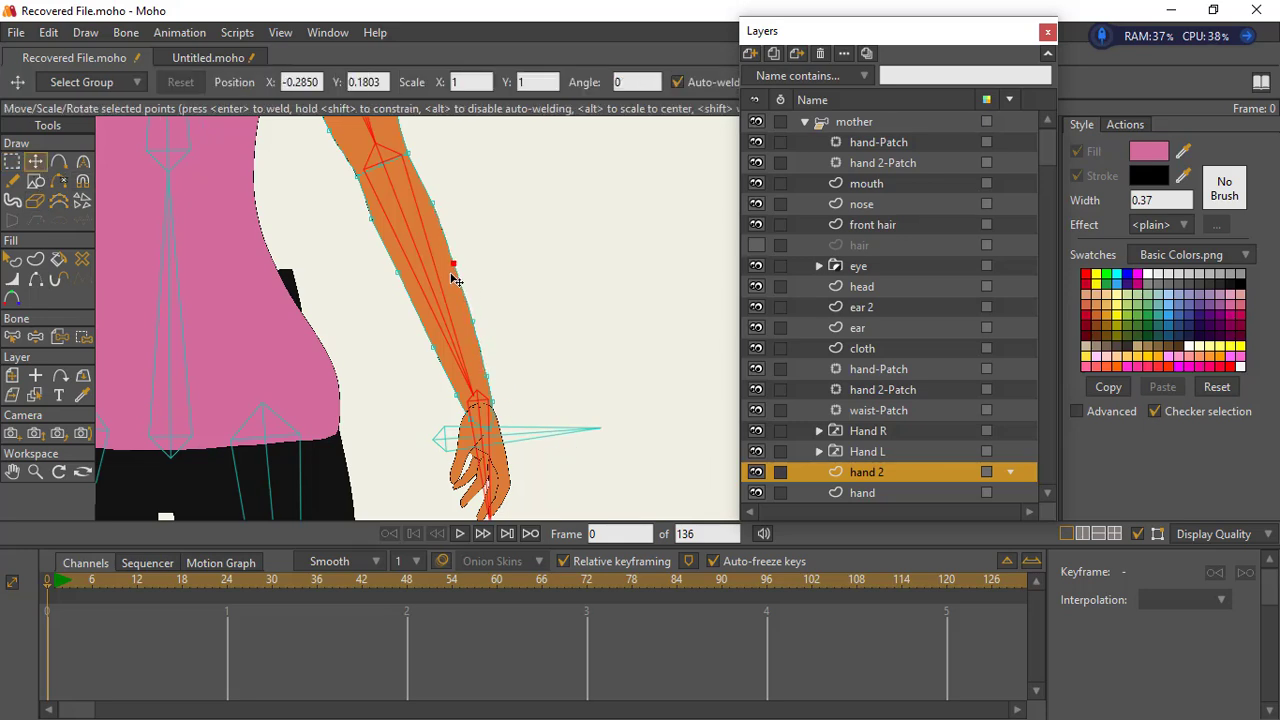
click(491, 414)
click(472, 418)
click(489, 426)
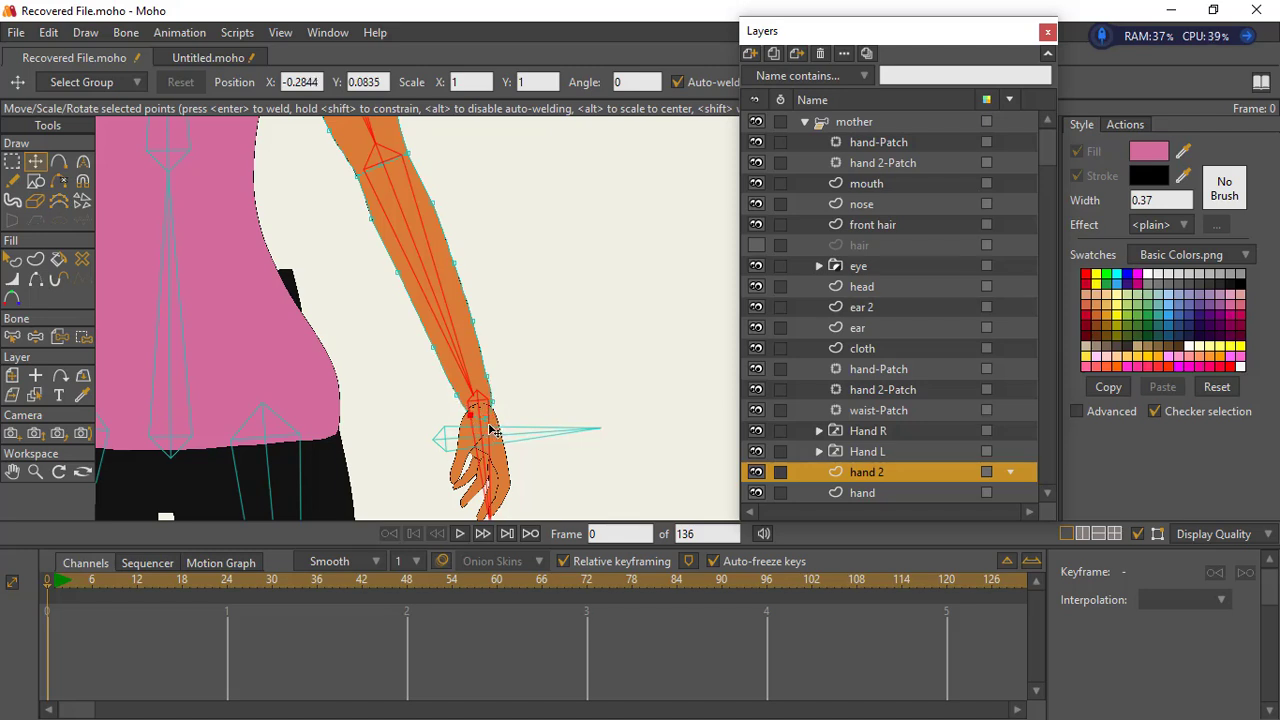
- Test the mother rig at frame 1 by swinging the hand 2 arm inward with its bones
click(853, 123)
click(36, 336)
drag(276, 337, 120, 405)
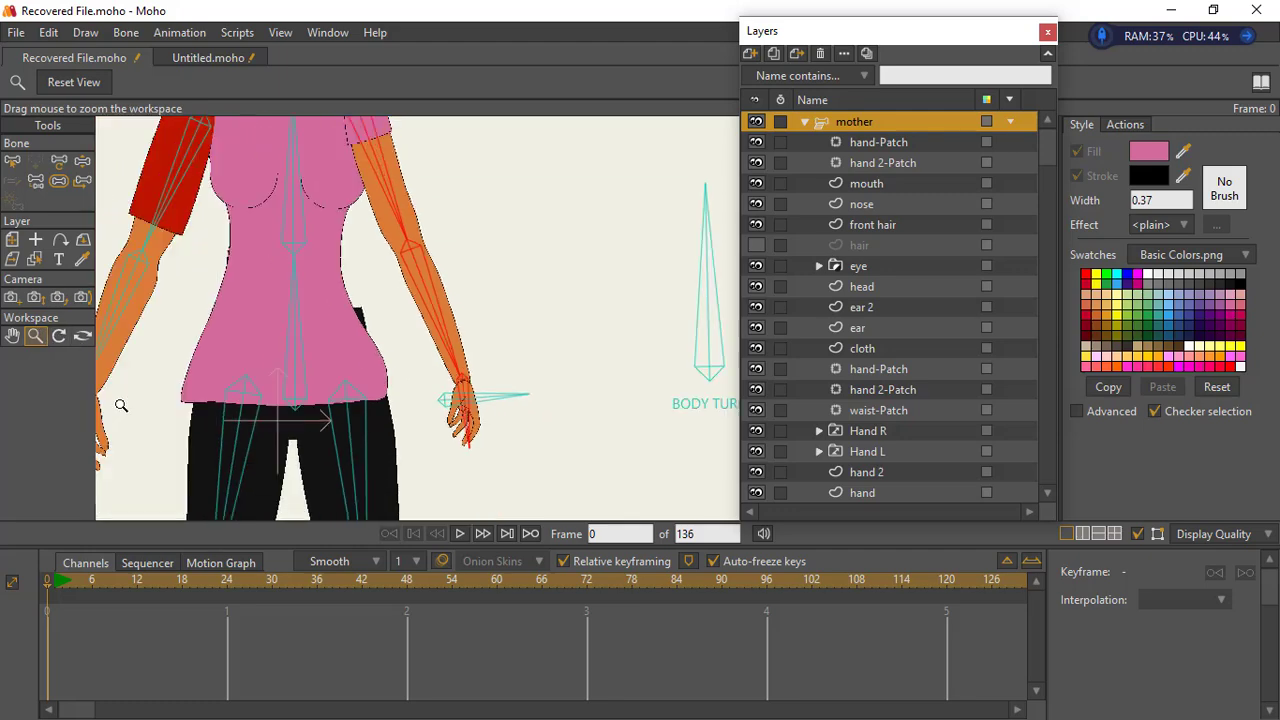
drag(418, 354, 270, 420)
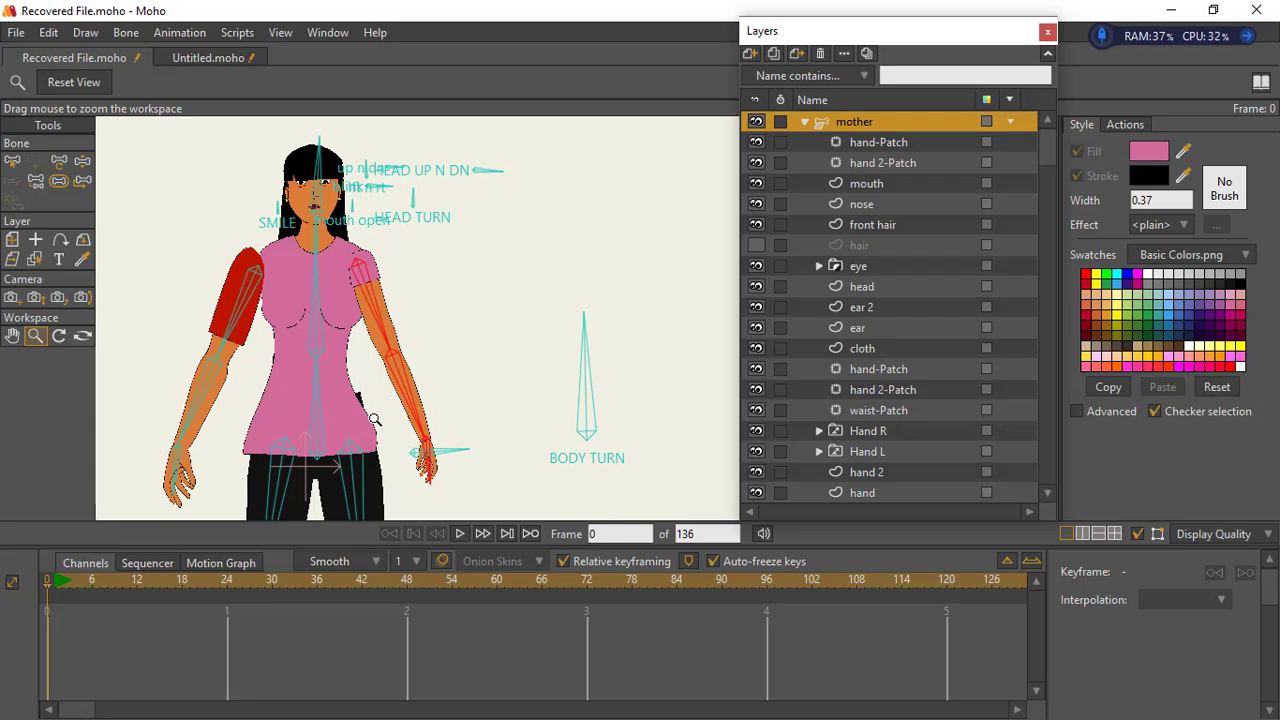
click(53, 588)
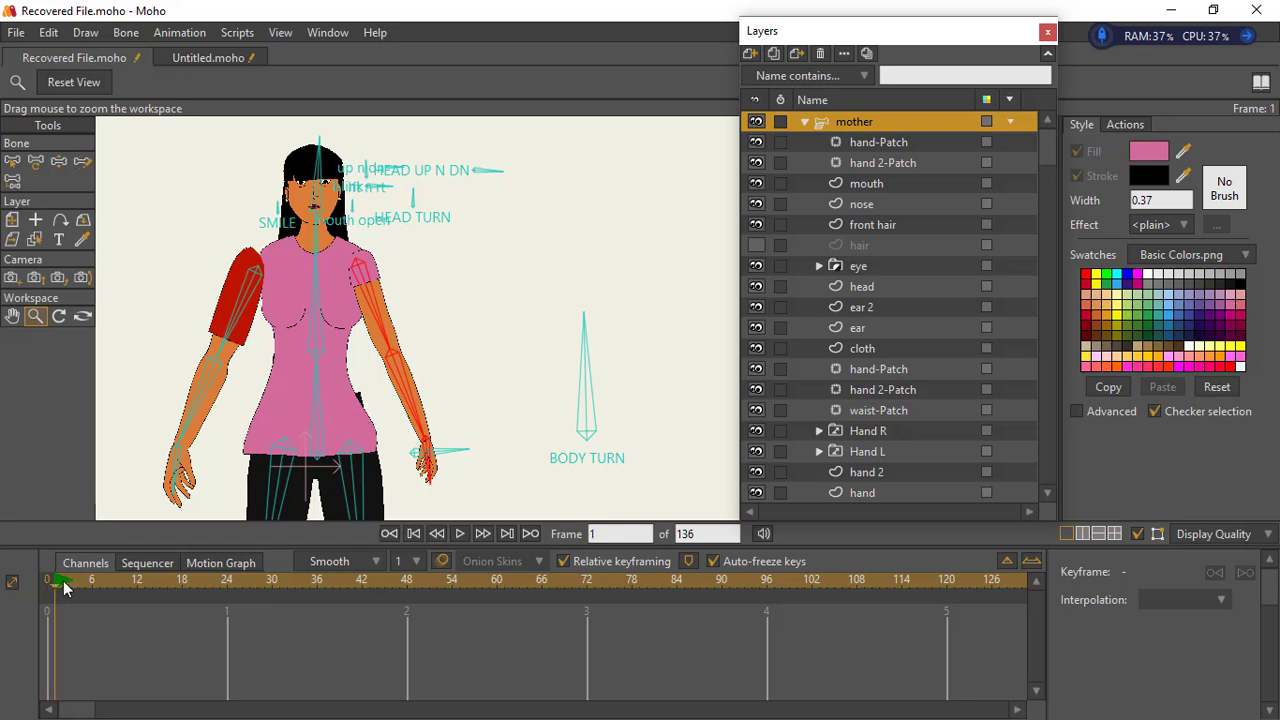
click(59, 161)
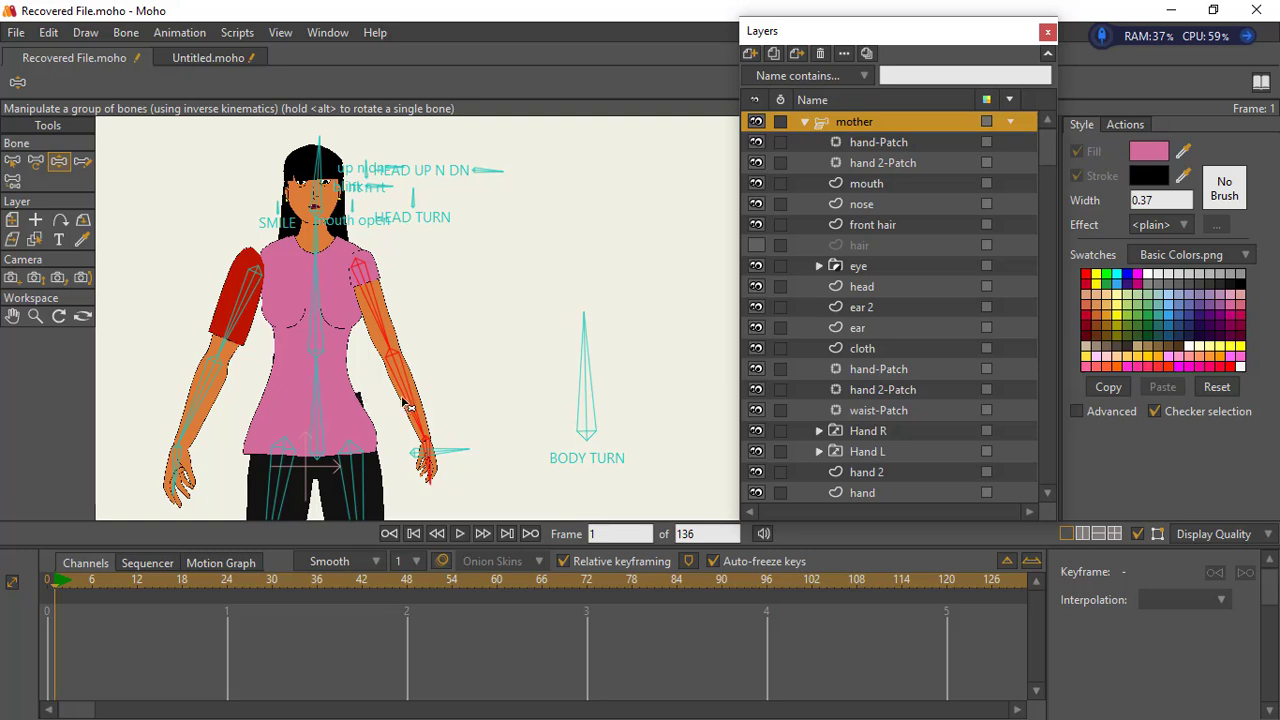
drag(408, 408, 383, 455)
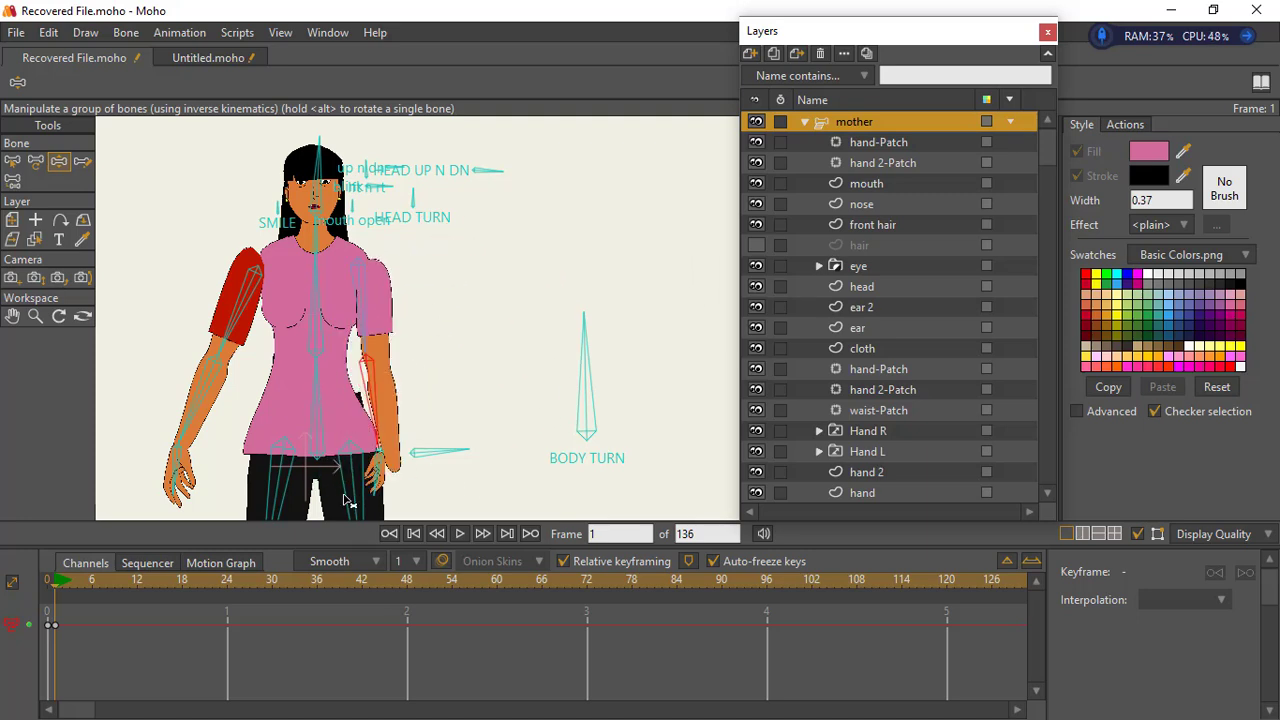
mouse_move(344, 500)
mouse_down()
mouse_move(429, 337)
mouse_move(457, 371)
mouse_move(357, 480)
mouse_move(350, 510)
mouse_up()
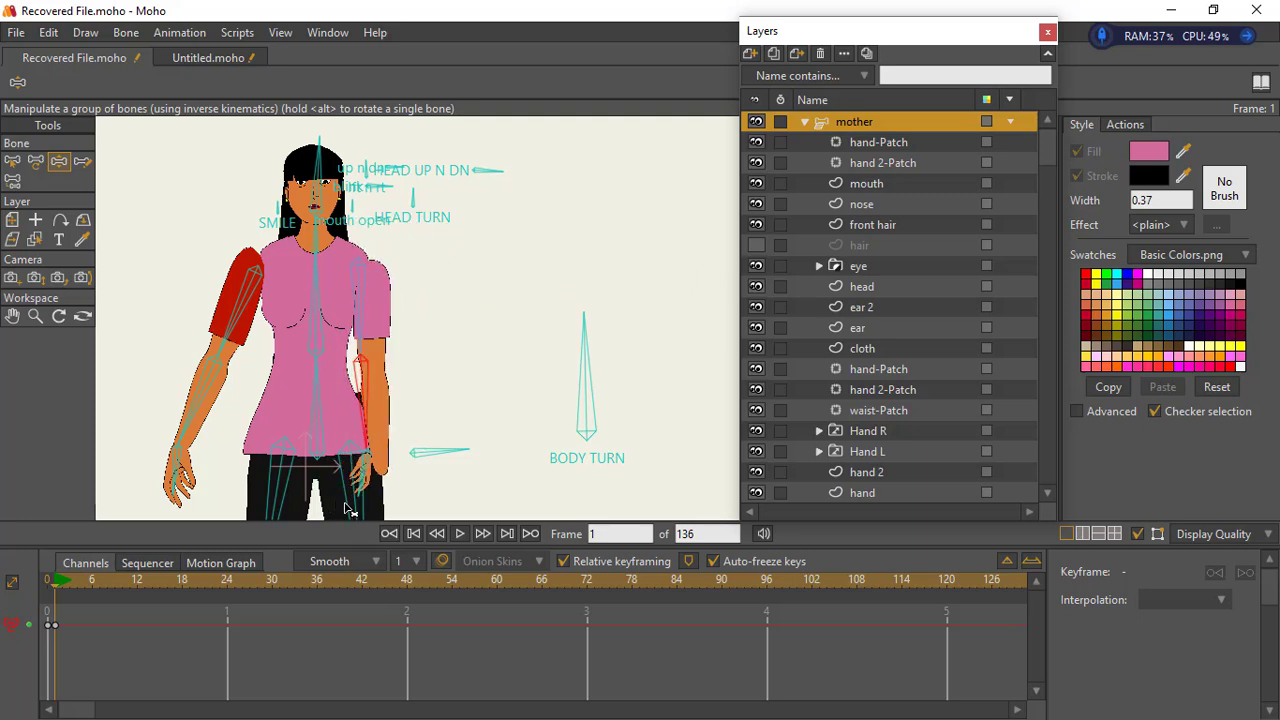
- Return to frame 0 and delete the test pose keyframes at frame 1
click(49, 581)
drag(56, 606, 90, 708)
scroll(135, 618, down, 1)
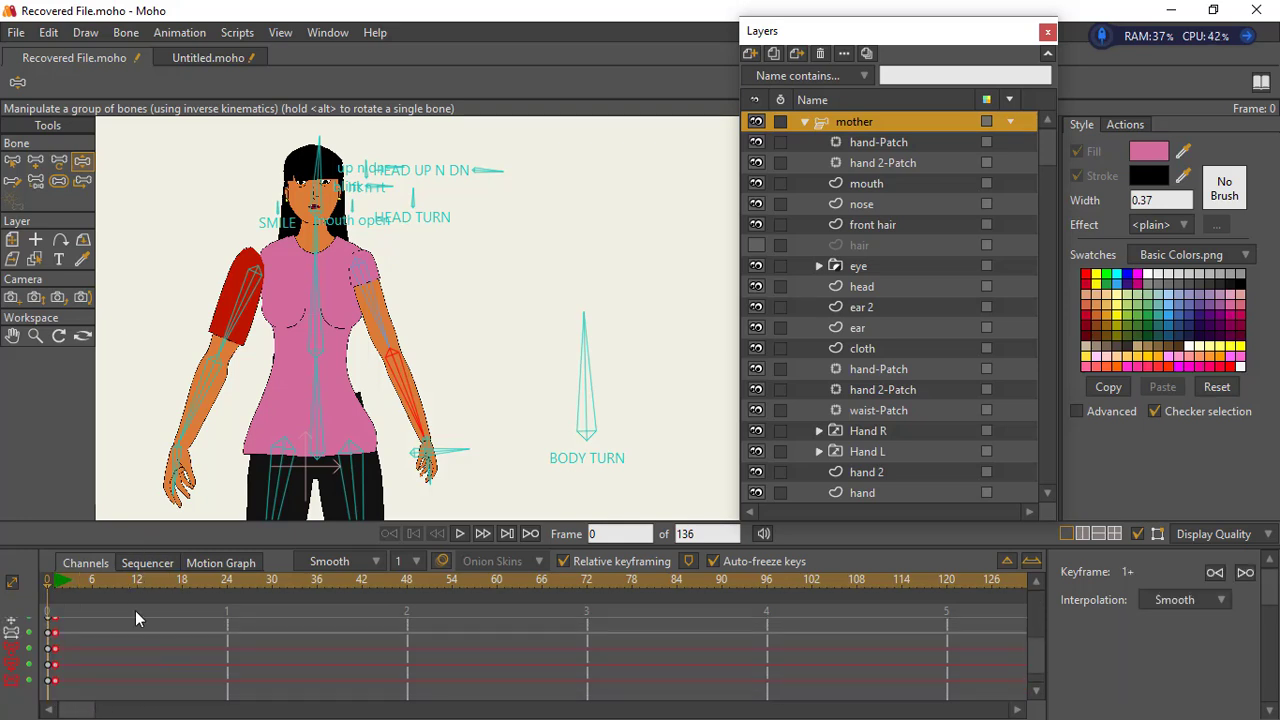
key(Delete)
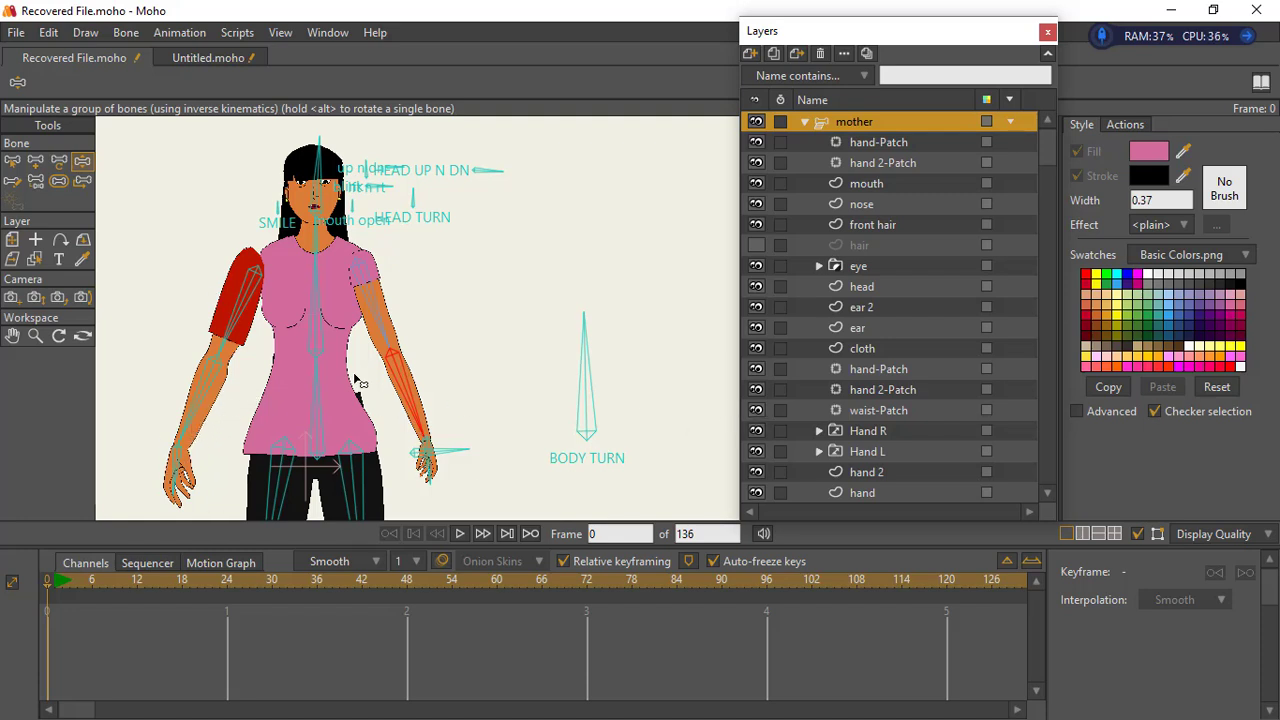
click(853, 453)
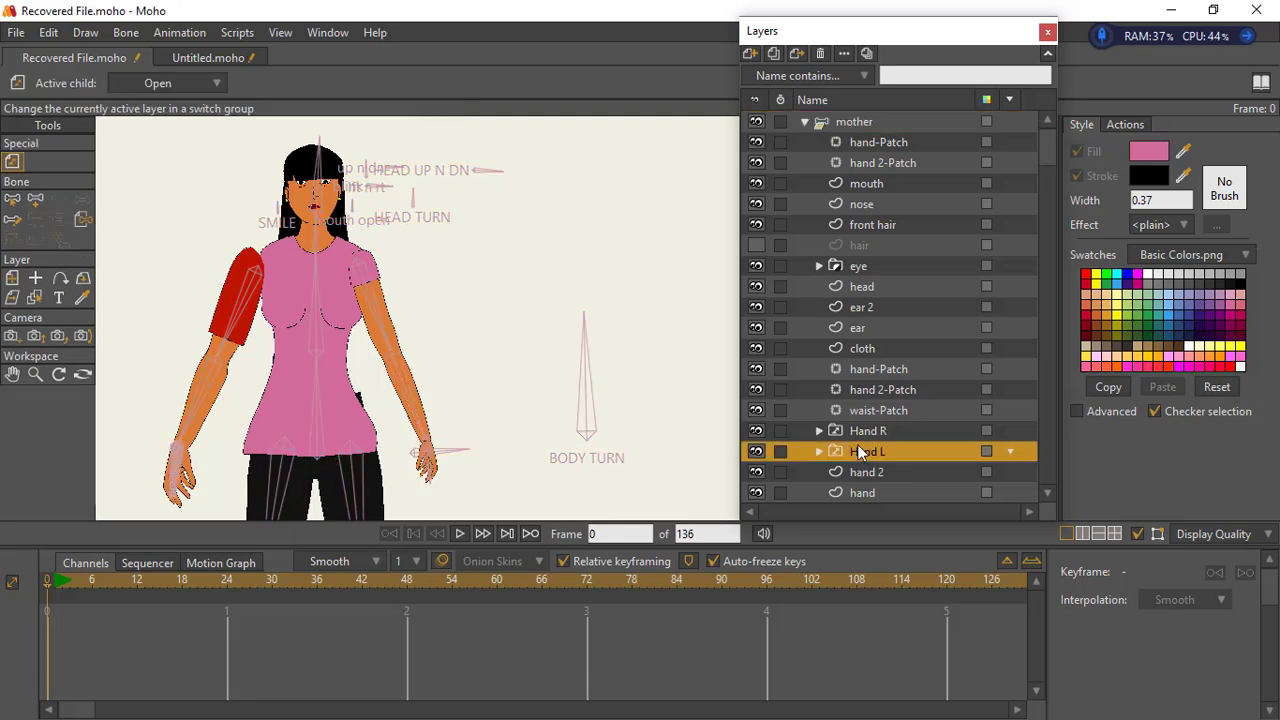
click(861, 430)
click(866, 493)
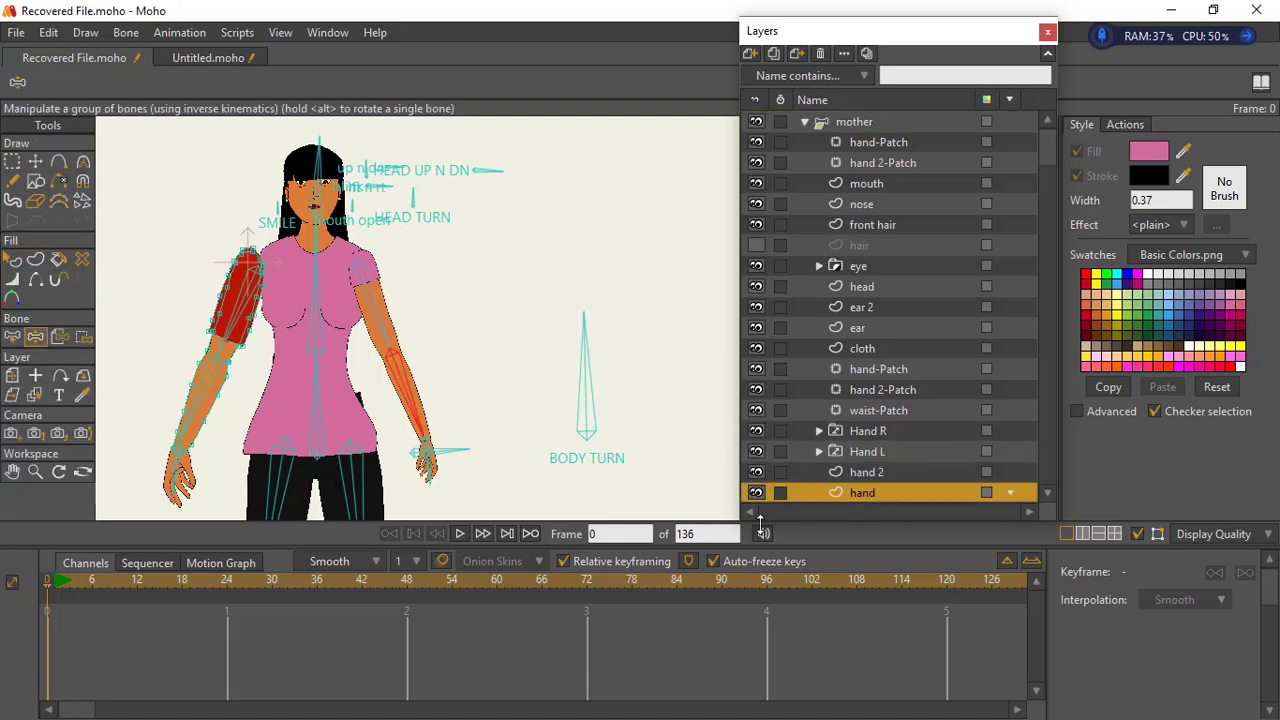
click(870, 472)
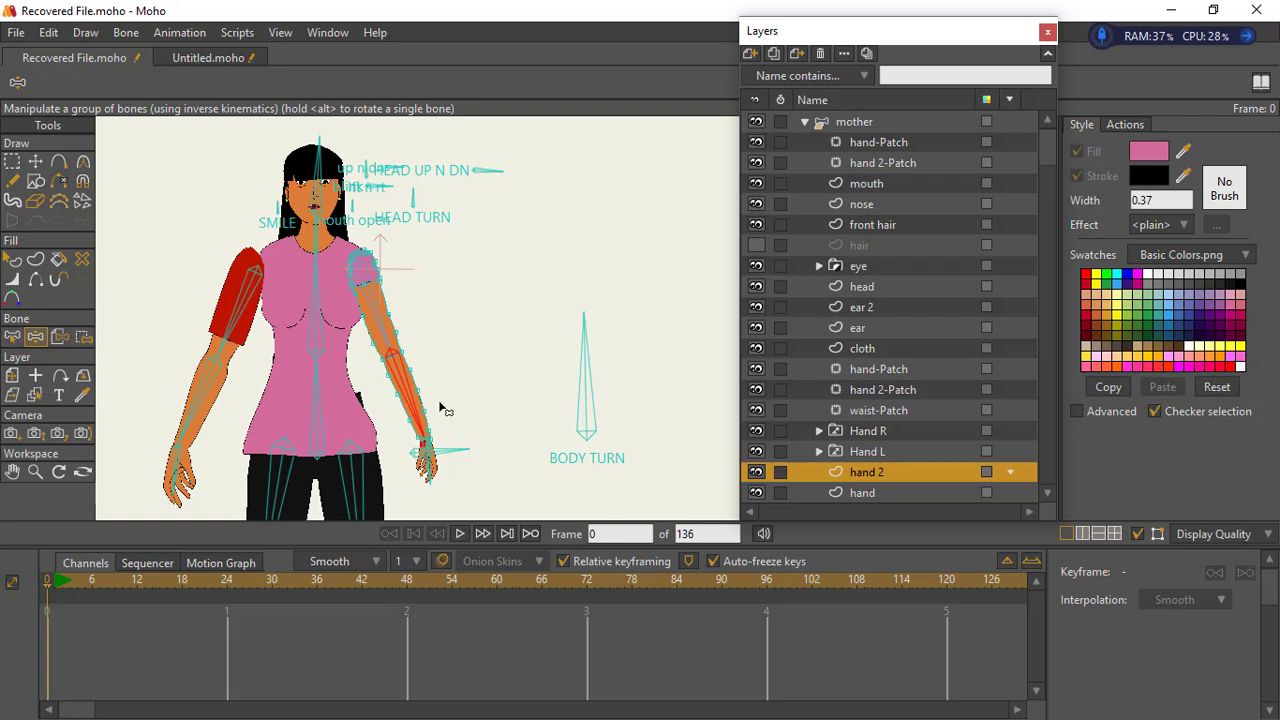
click(34, 474)
drag(452, 369, 467, 391)
drag(302, 378, 449, 350)
drag(449, 350, 363, 369)
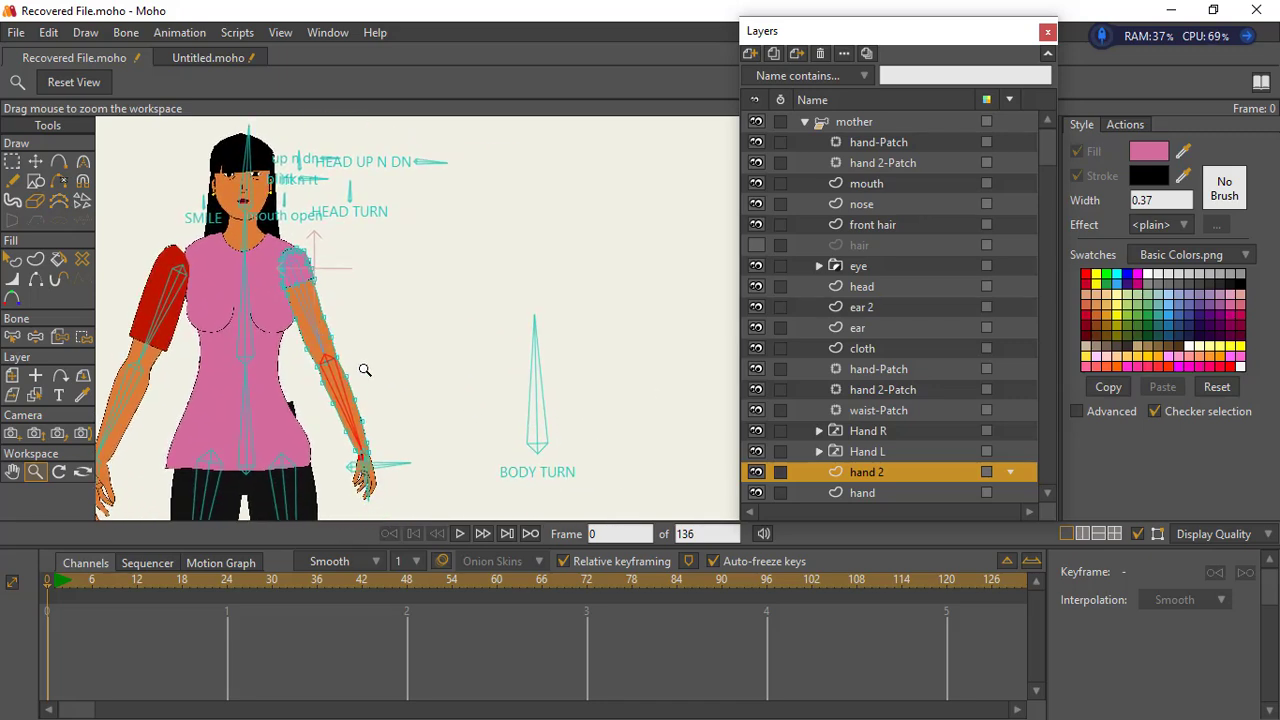
click(58, 590)
click(47, 590)
click(36, 161)
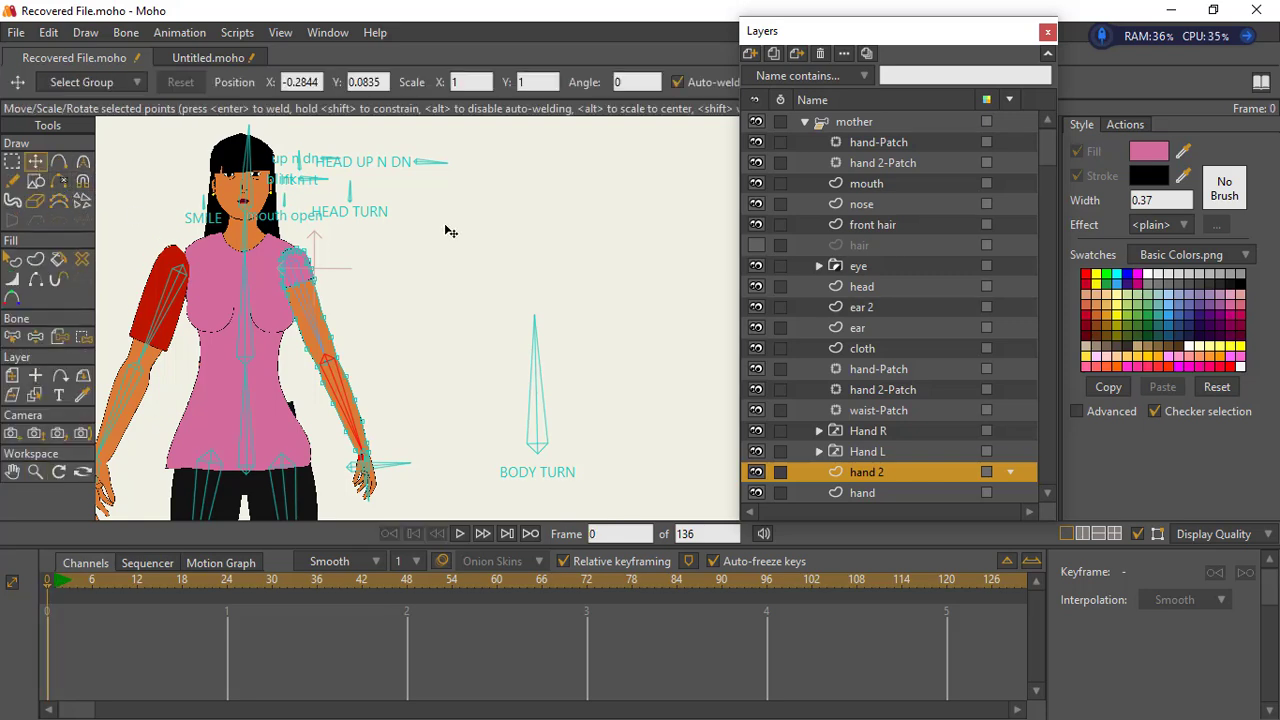
click(841, 123)
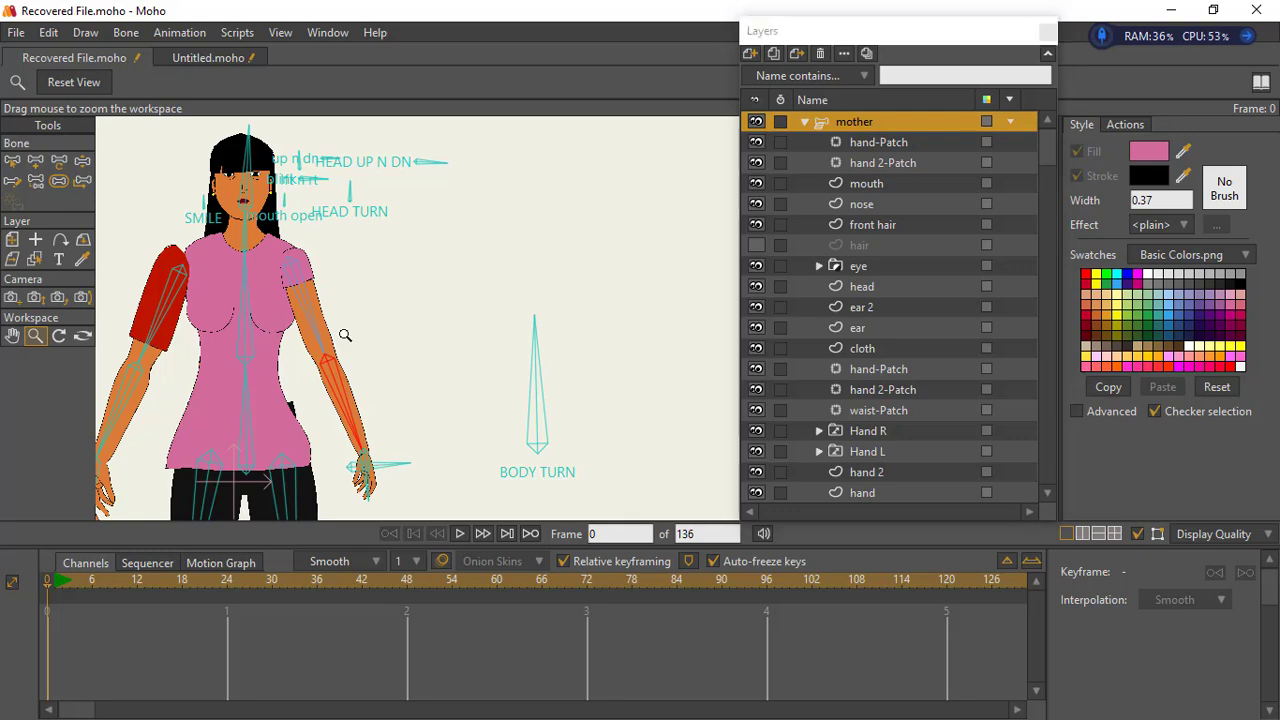
- Test the mother's HEAD UP N DN and HEAD TURN control bones with Manipulate Bones
drag(254, 297, 373, 343)
scroll(456, 335, down, 2)
drag(334, 298, 251, 245)
scroll(231, 246, up, 1)
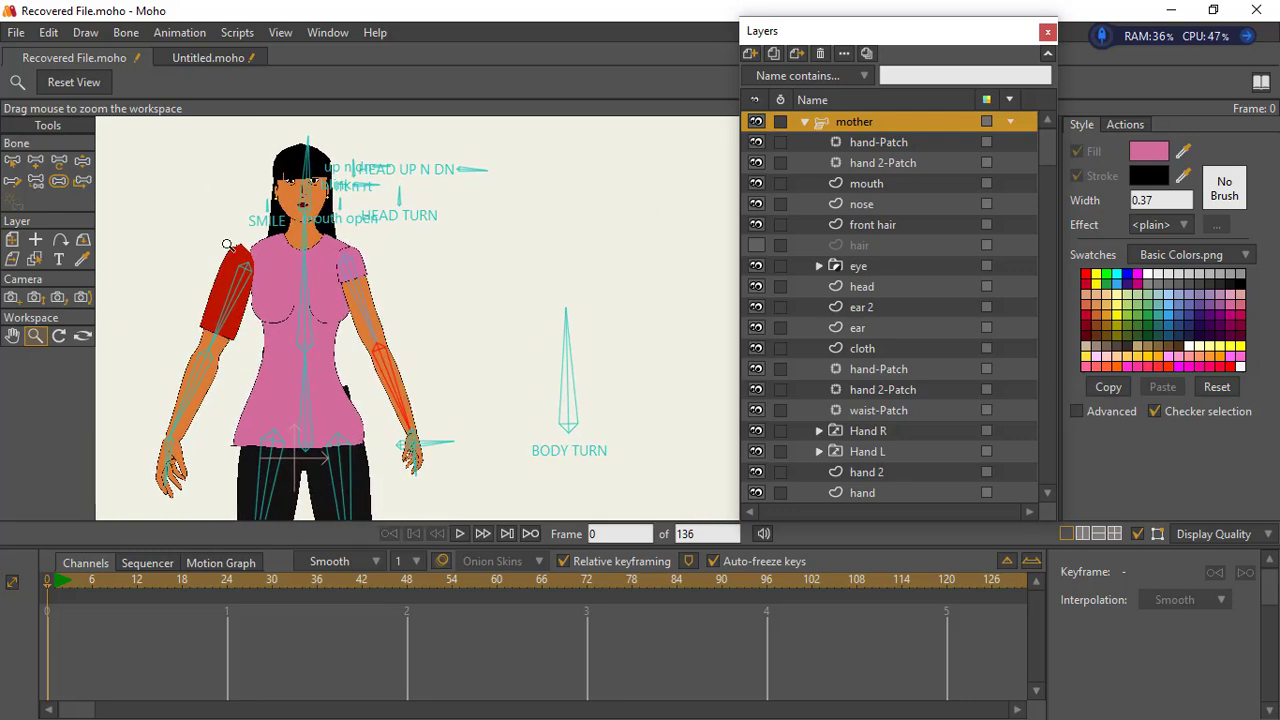
click(82, 162)
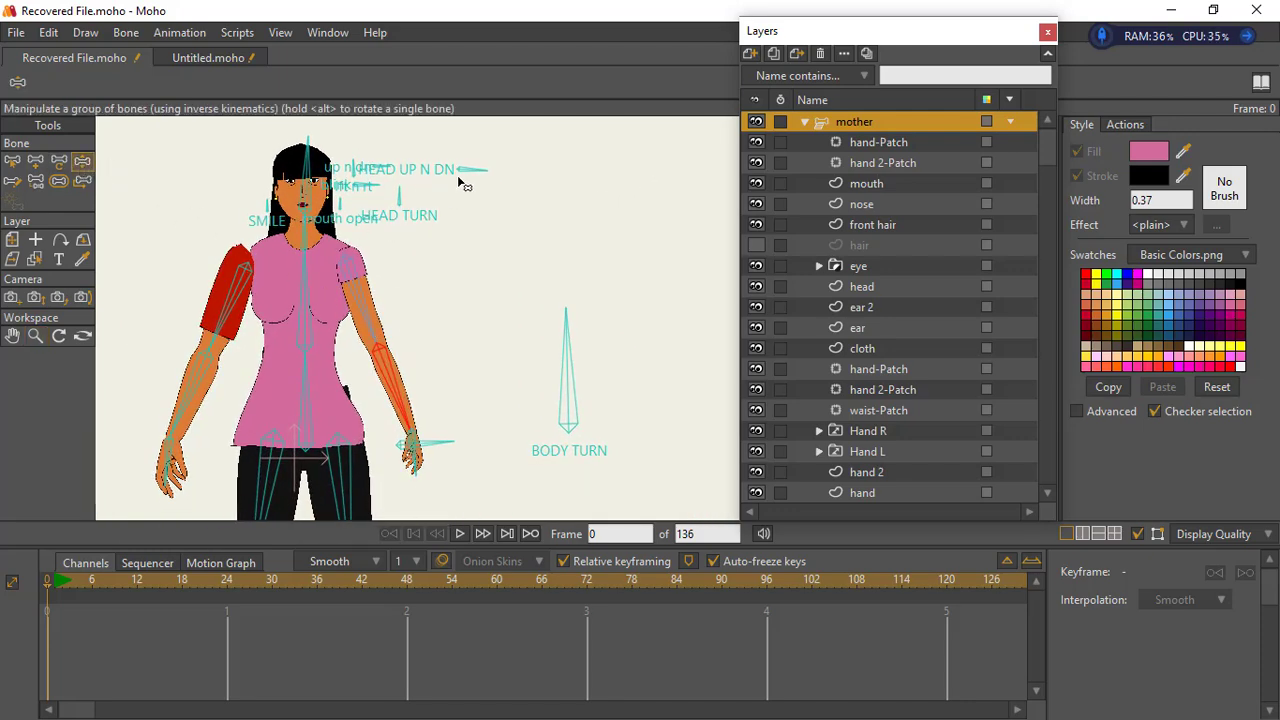
mouse_move(475, 171)
mouse_down()
mouse_move(463, 114)
mouse_move(472, 187)
mouse_move(444, 224)
mouse_move(480, 152)
mouse_move(434, 238)
mouse_move(483, 177)
mouse_up()
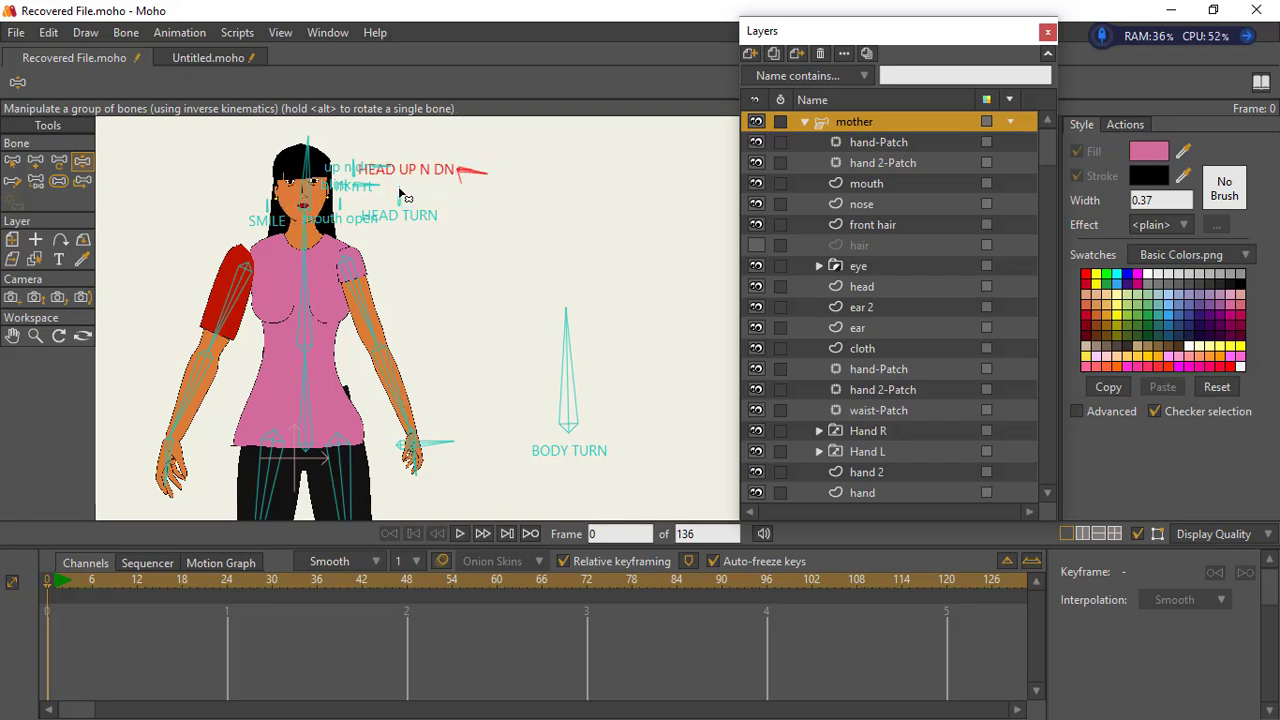
mouse_move(400, 193)
mouse_down()
mouse_move(462, 204)
mouse_move(349, 258)
mouse_move(414, 201)
mouse_move(392, 200)
mouse_move(407, 207)
mouse_up()
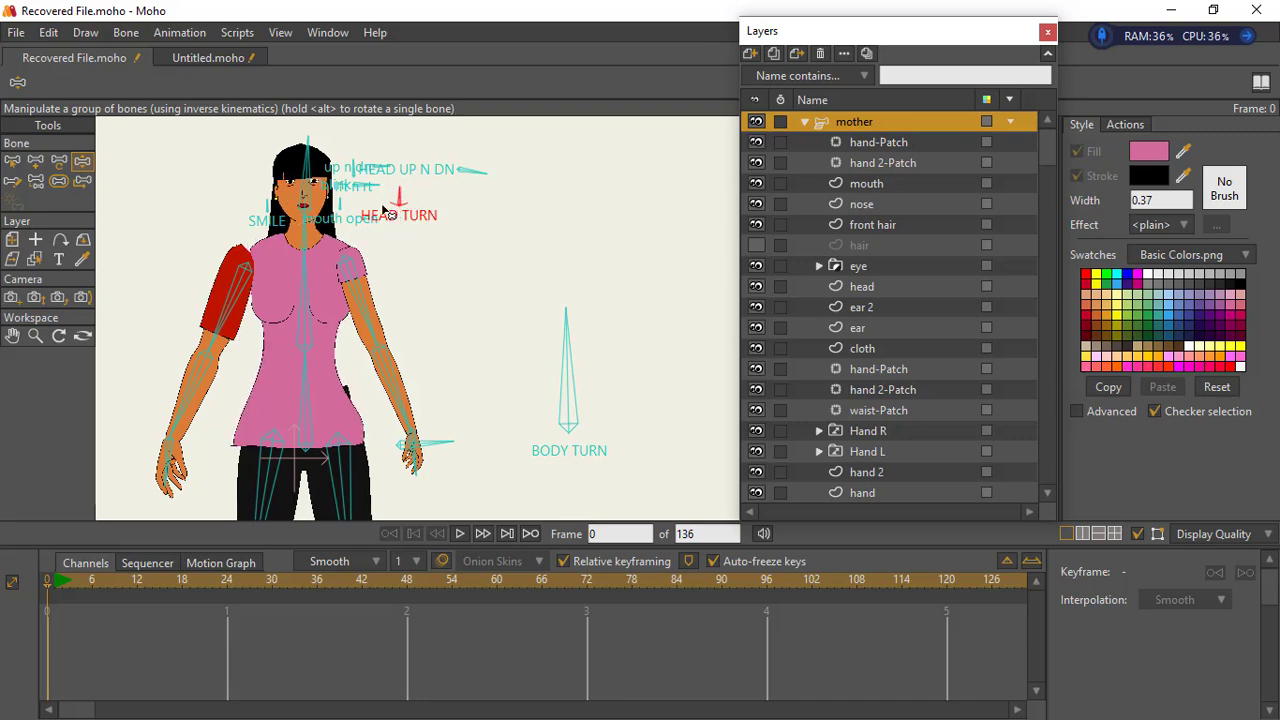
- Test the blink and mouth open control bones on the mother's face
click(36, 336)
drag(302, 298, 402, 418)
click(82, 161)
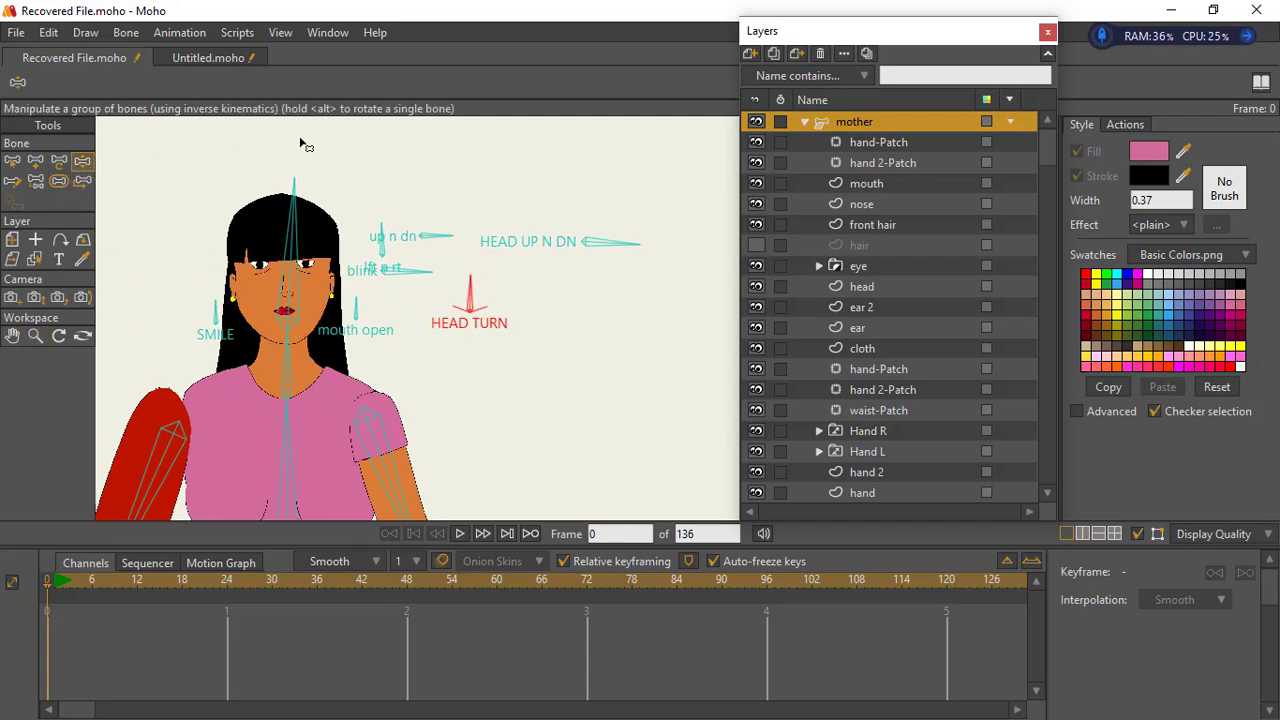
drag(423, 288, 377, 320)
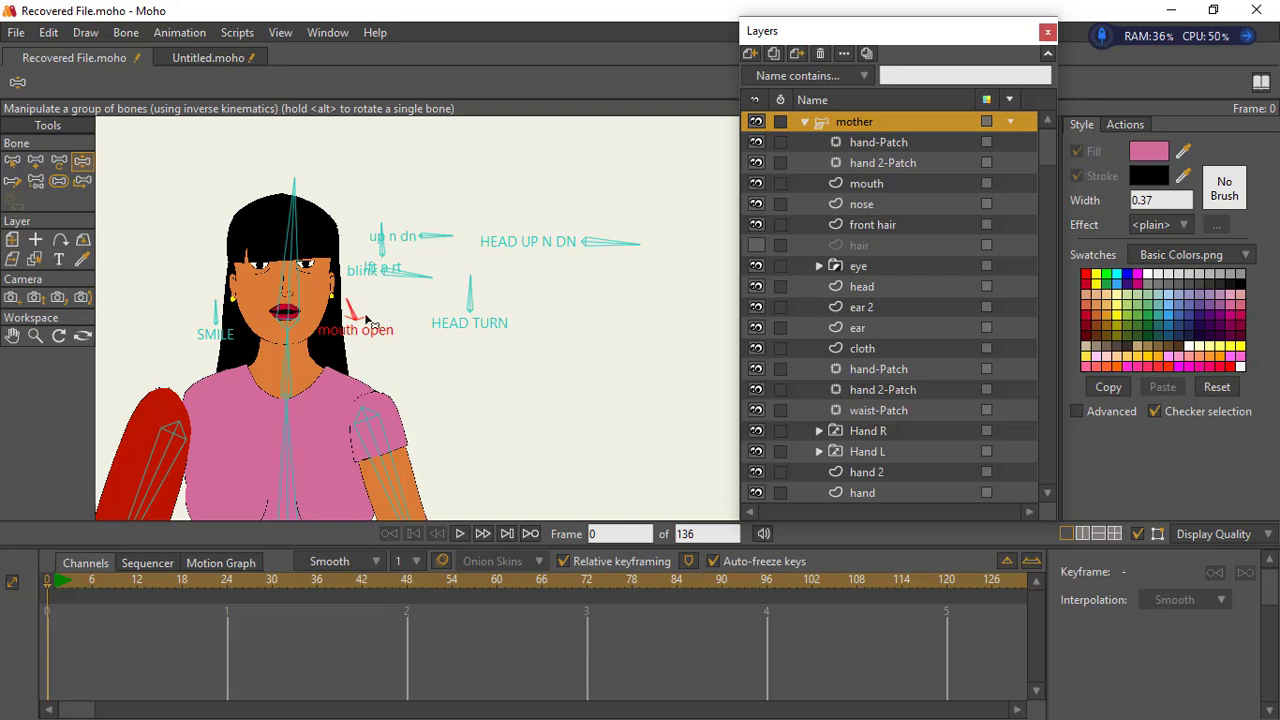
drag(352, 312, 358, 304)
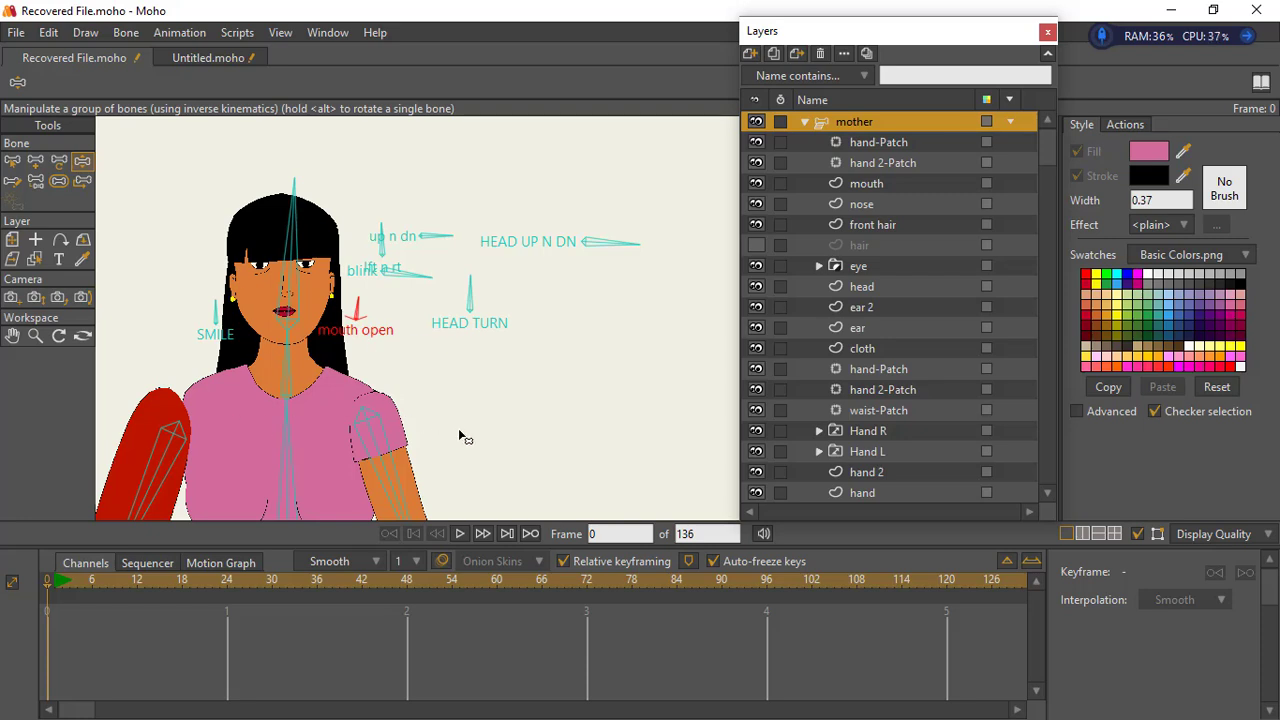
- Open the mouth open smart bone action for editing and go to its keyframes at frame 48
click(1125, 125)
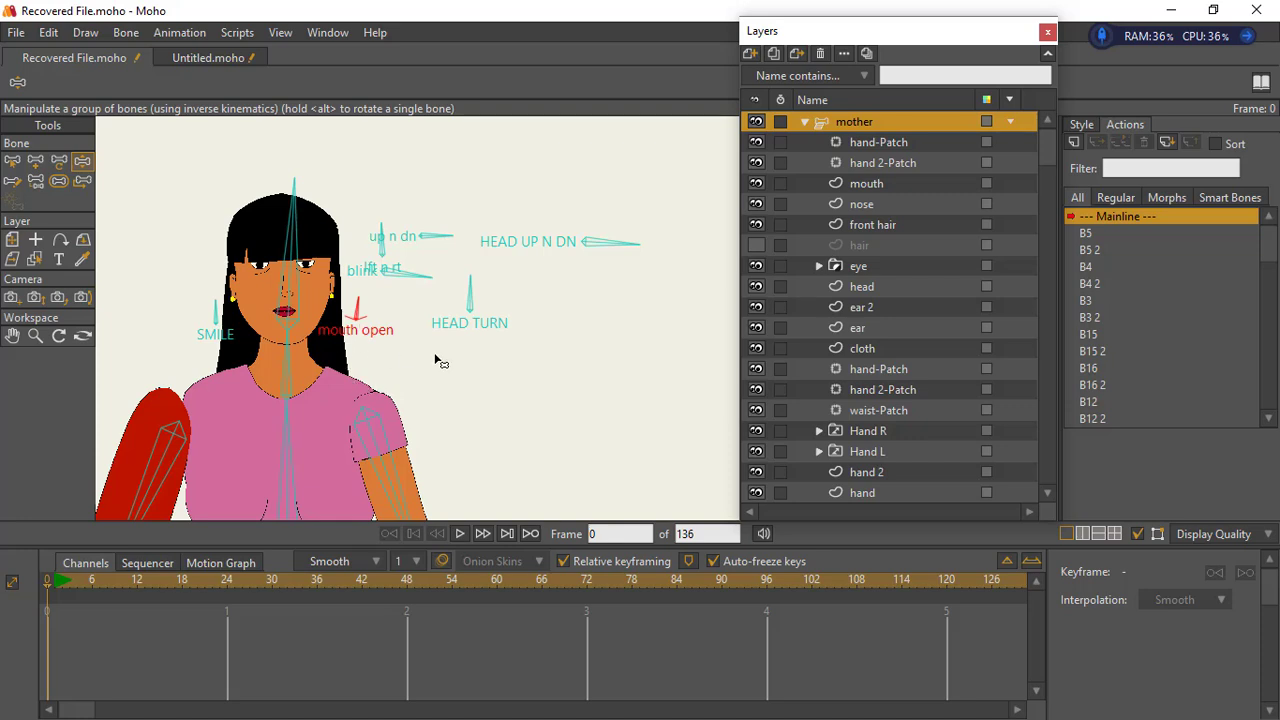
drag(1265, 250, 1268, 364)
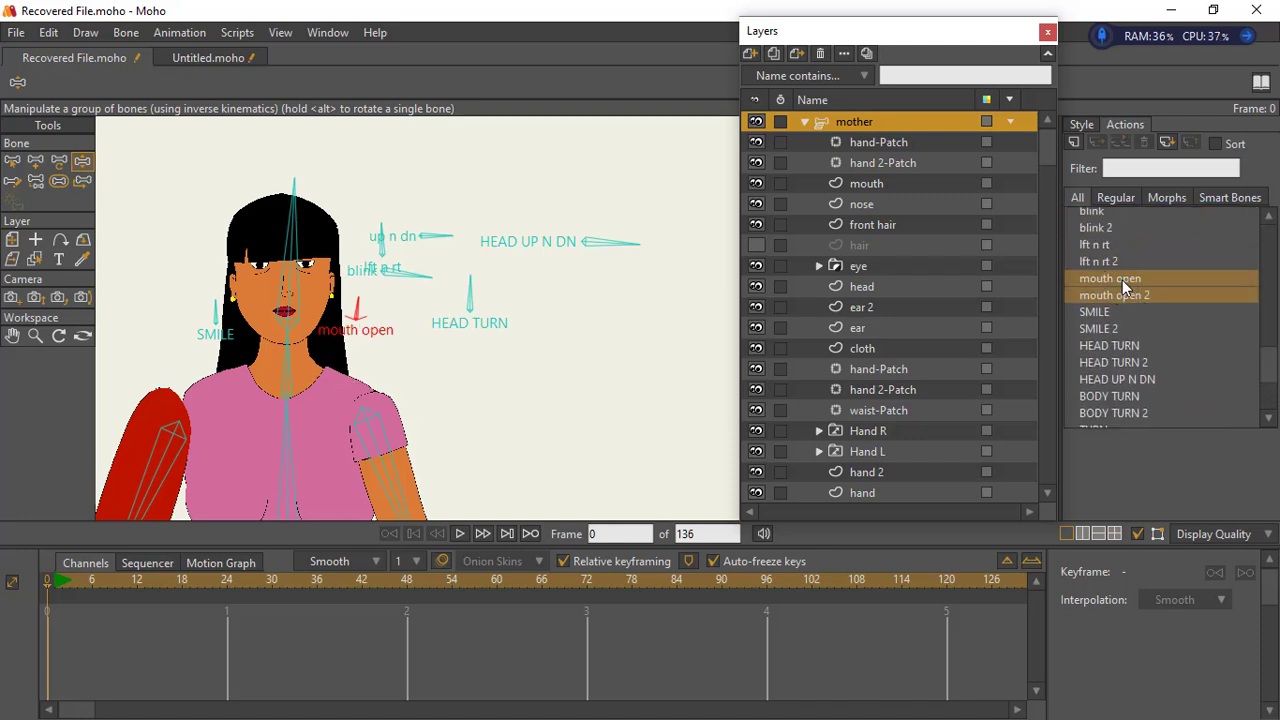
double_click(1122, 280)
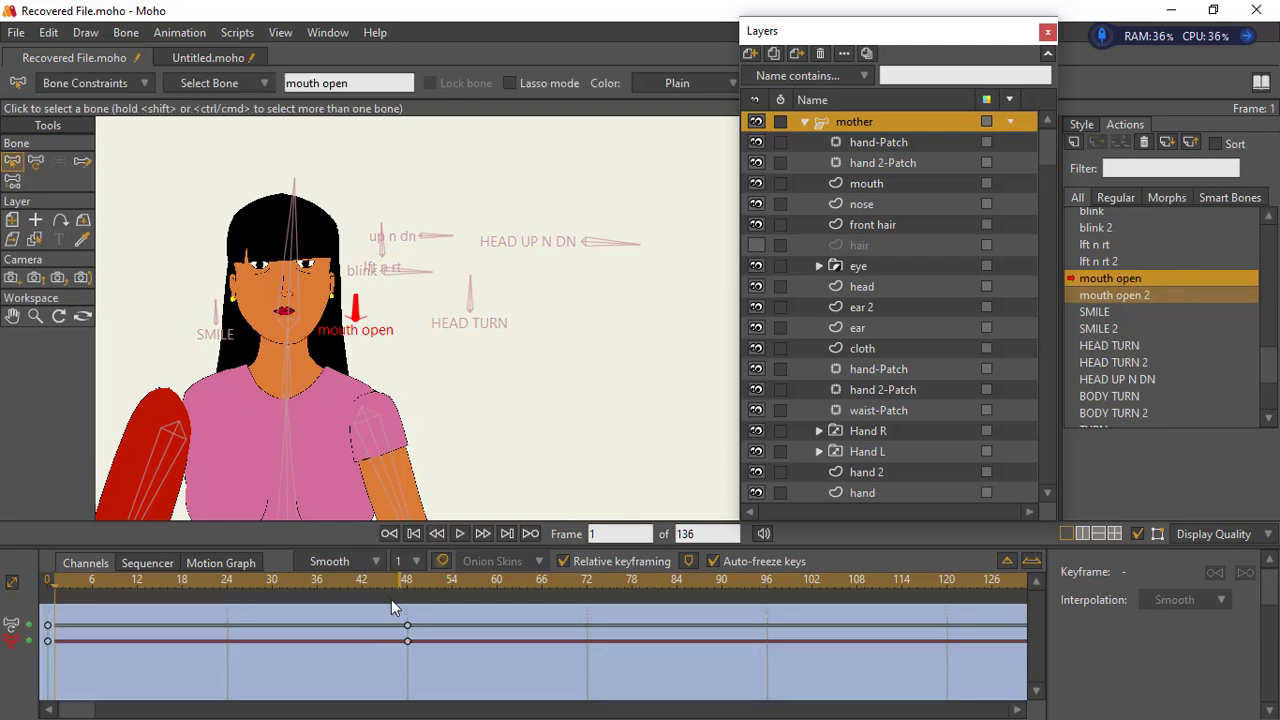
click(405, 580)
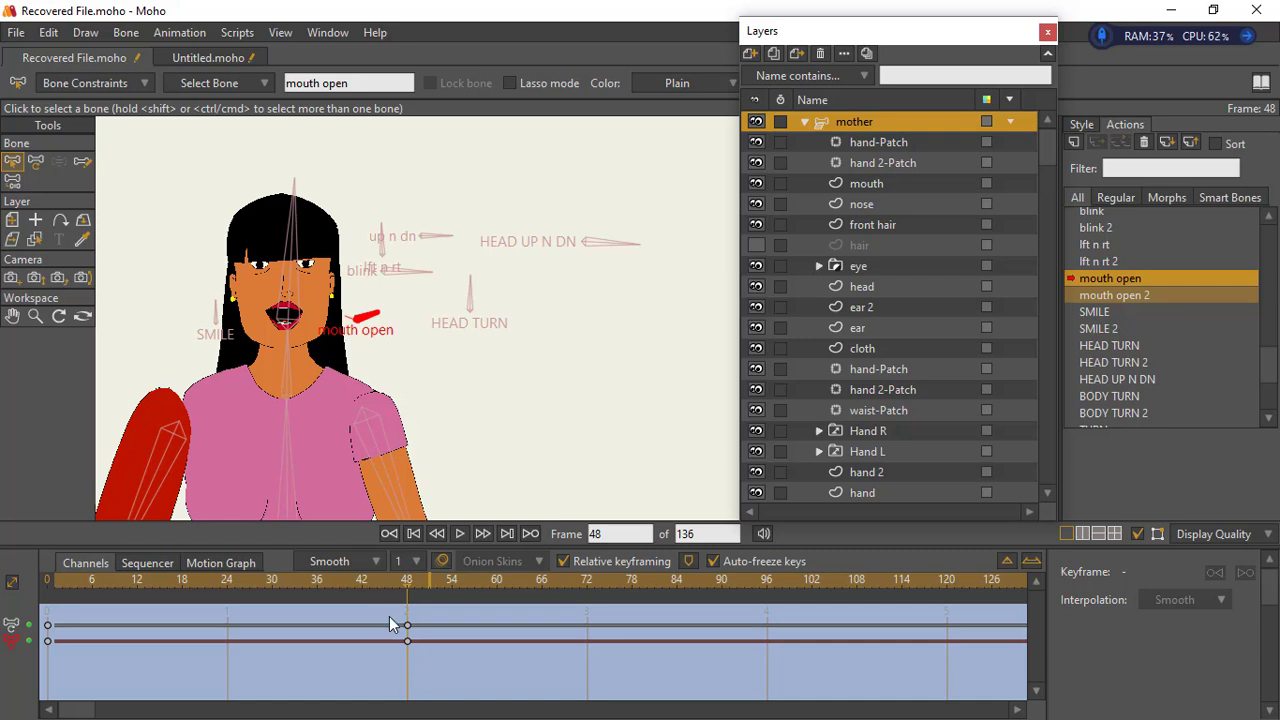
drag(391, 624, 512, 626)
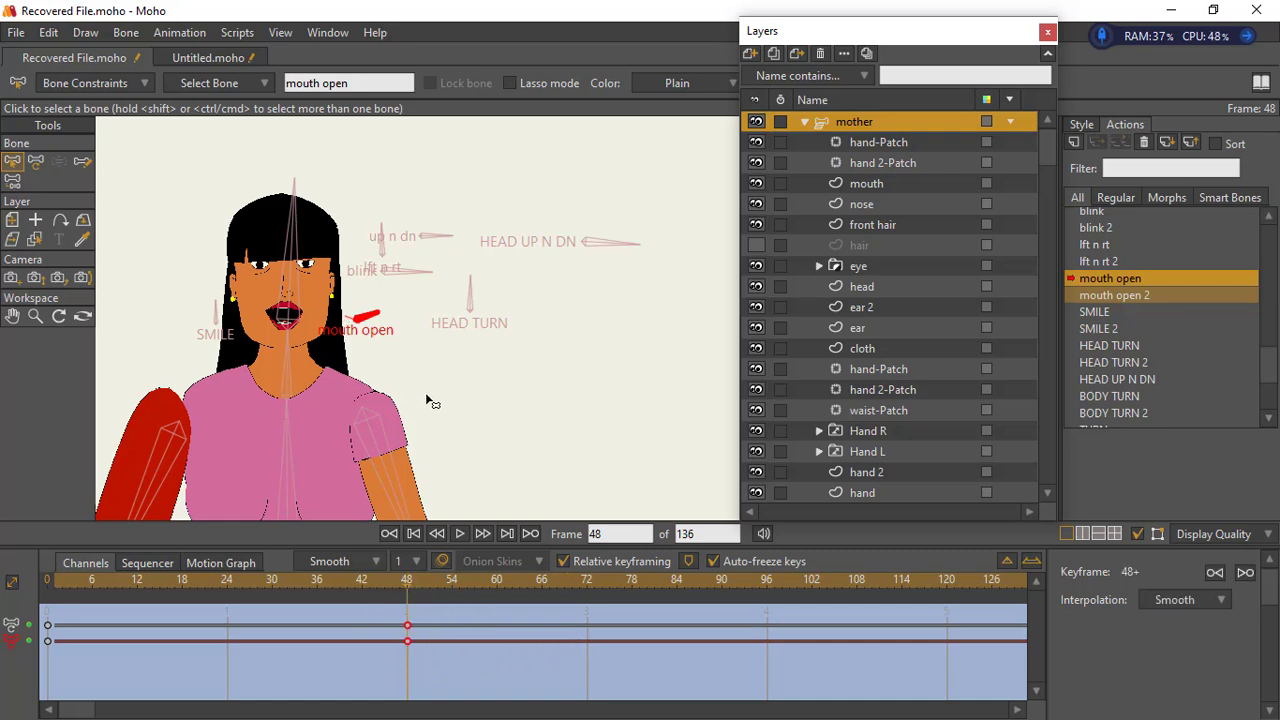
- Delete the mouth layer's keyframes at frames 30, 42 and 48 in the mouth open action
click(900, 183)
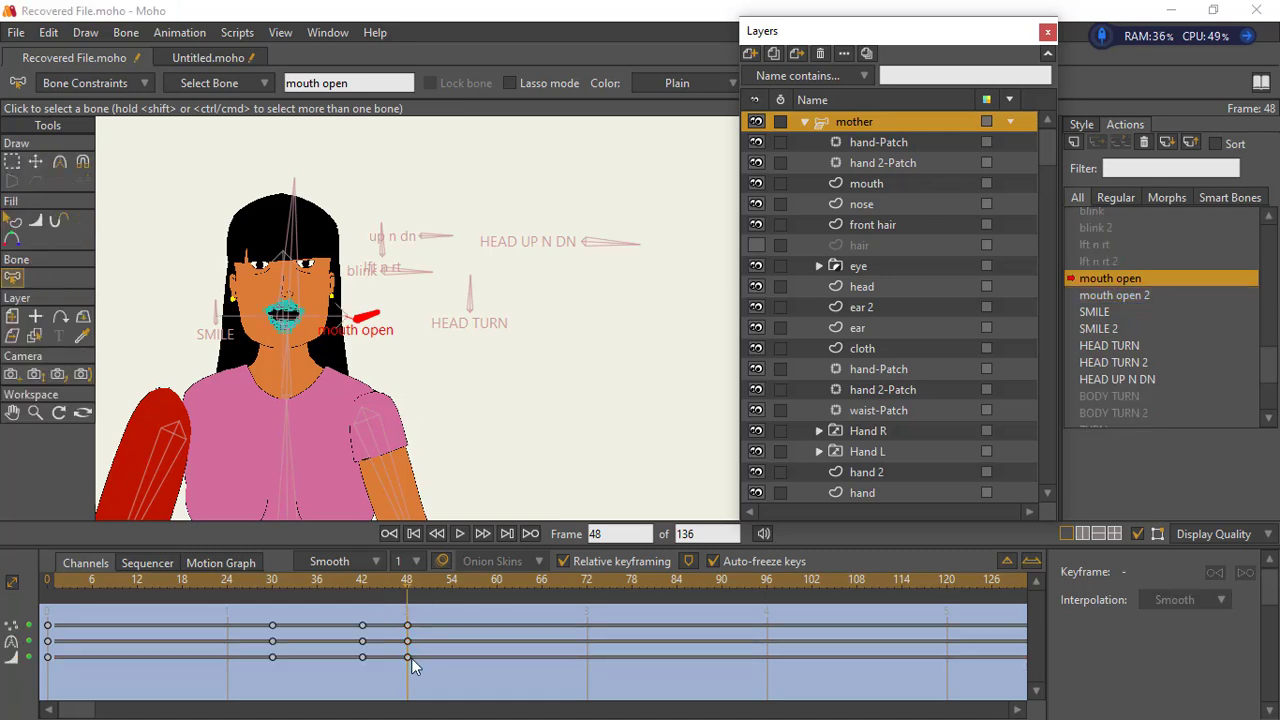
drag(424, 680, 250, 608)
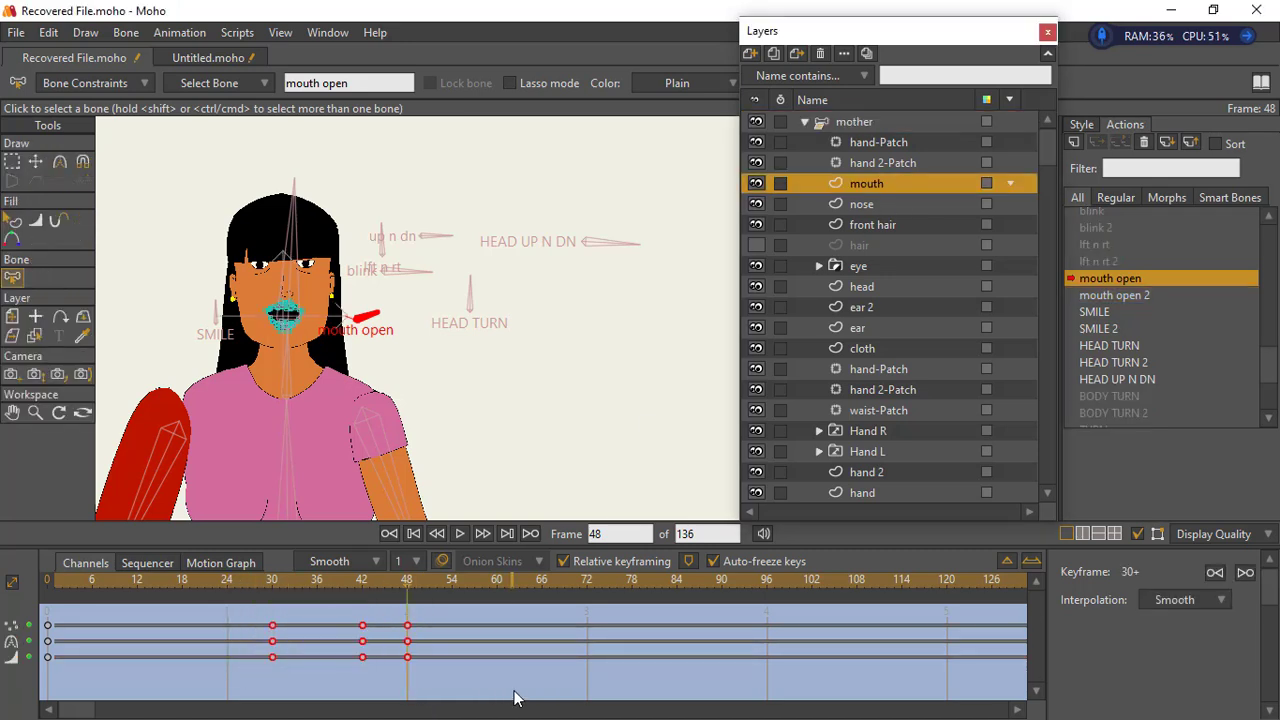
key(Delete)
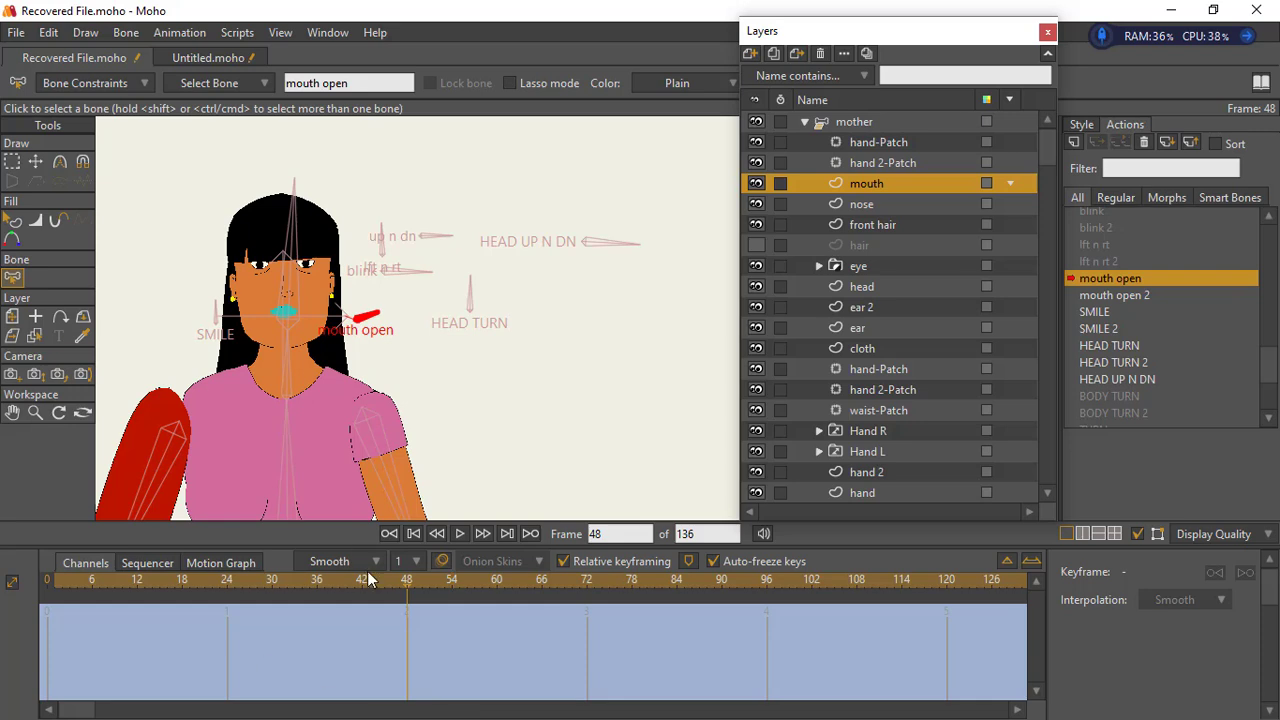
- Delete the head layer's keyframes at frame 48 in the mouth open action
click(880, 288)
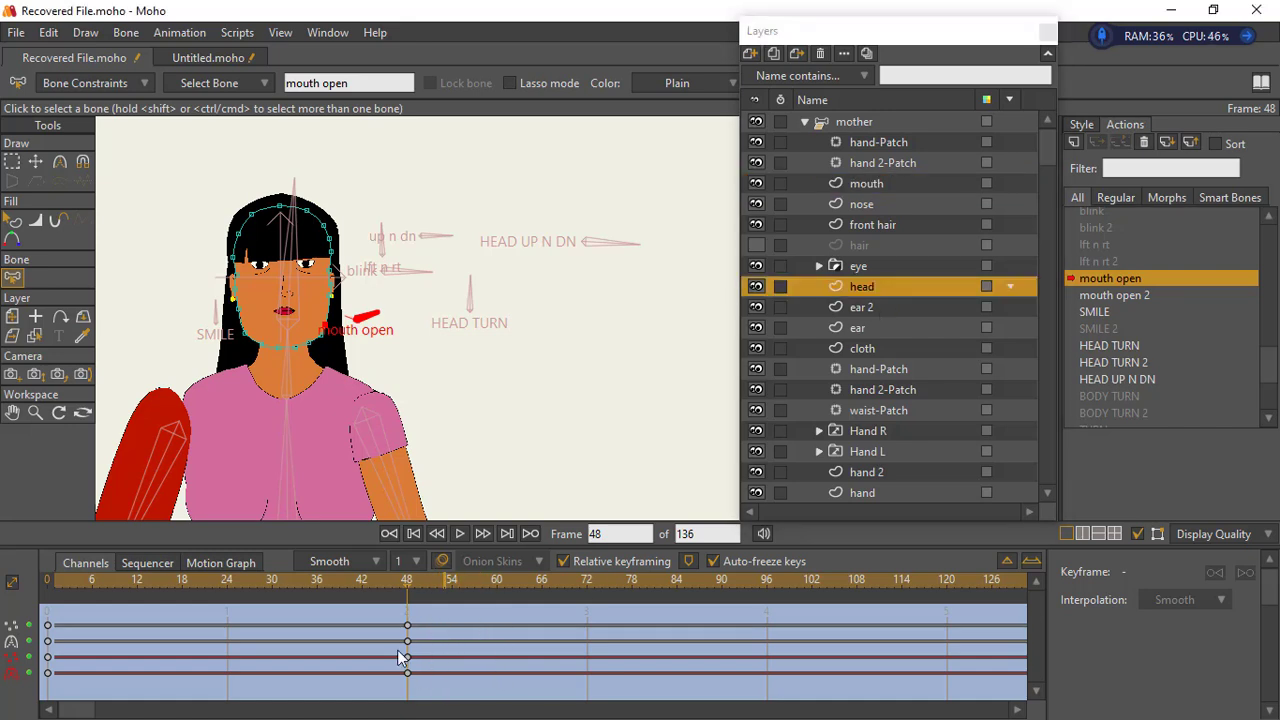
drag(378, 604, 446, 678)
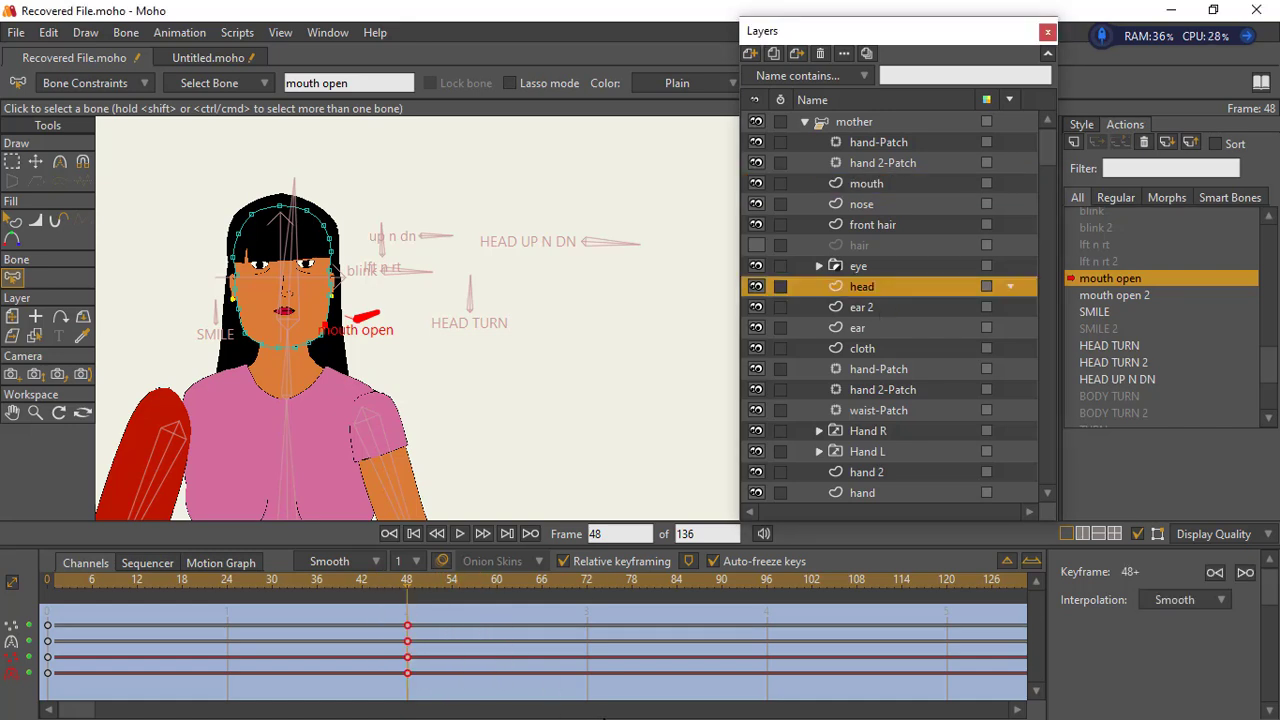
key(Delete)
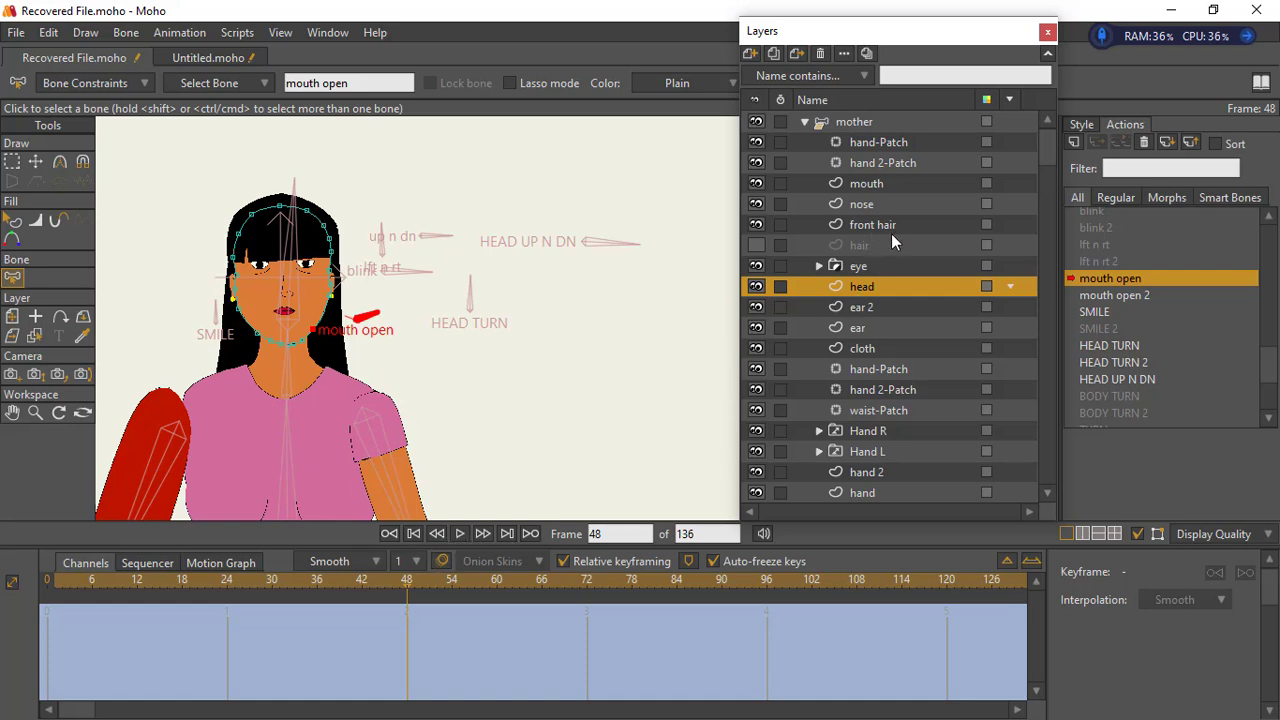
- Select the lower lip shape on the mouth layer and move it straight down at frame 48 to open the mouth
click(881, 186)
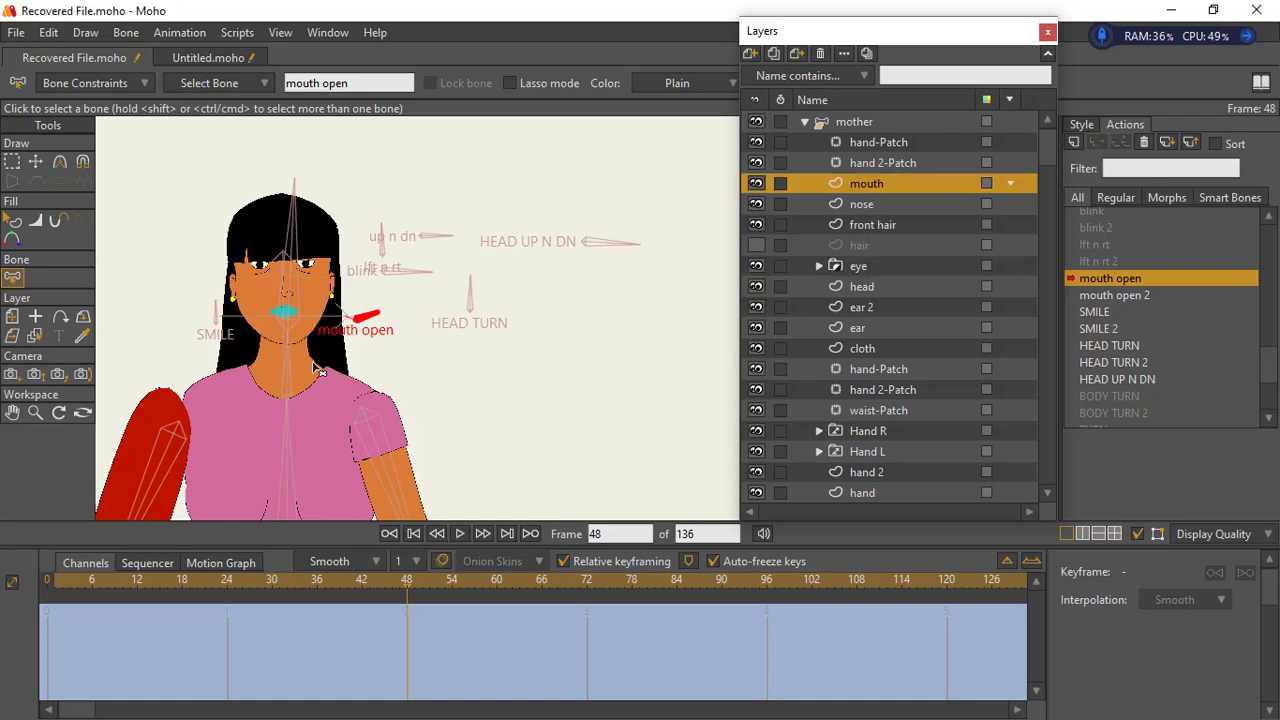
click(36, 412)
drag(222, 348, 522, 262)
drag(328, 341, 378, 392)
click(12, 162)
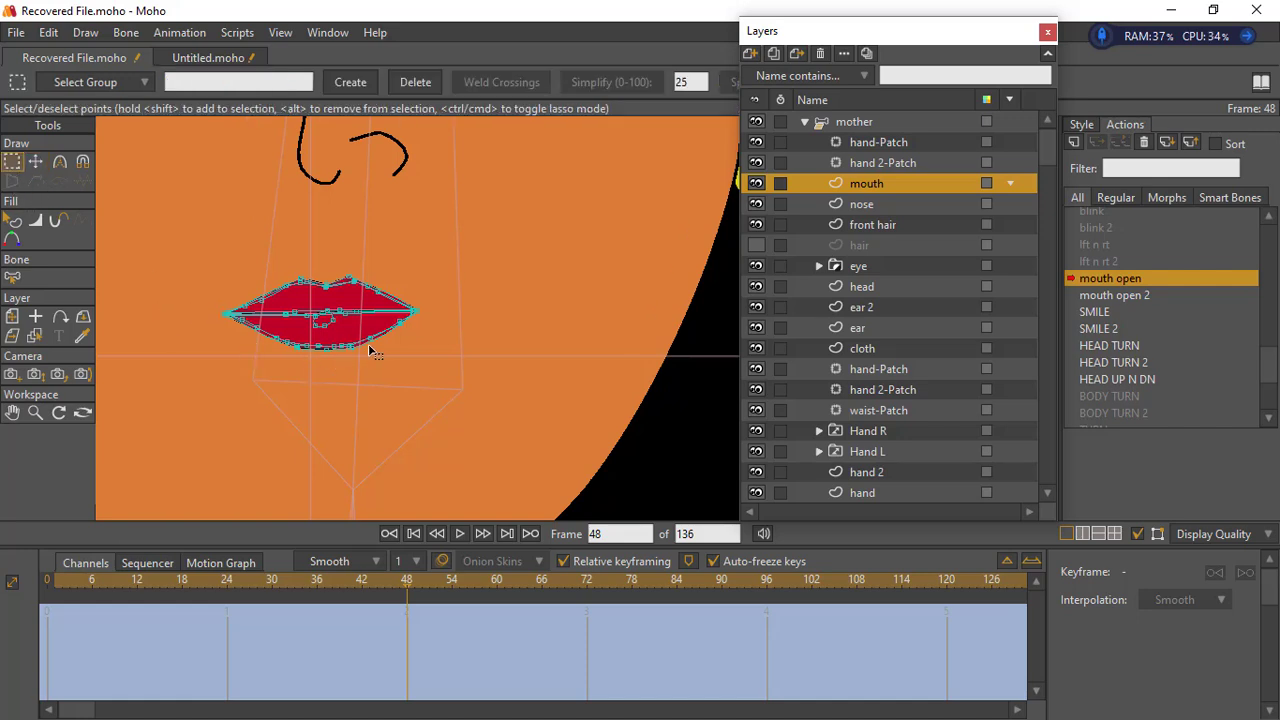
click(35, 412)
drag(251, 388, 409, 346)
click(12, 162)
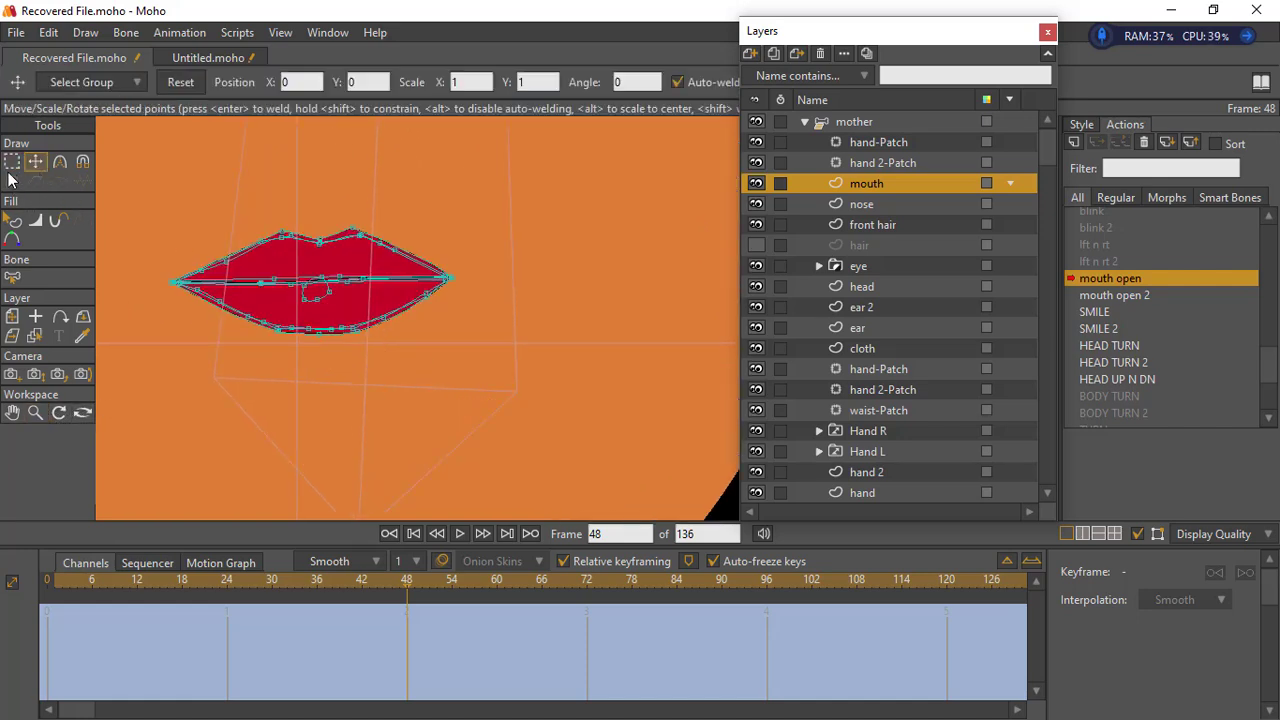
key(ctrl+a)
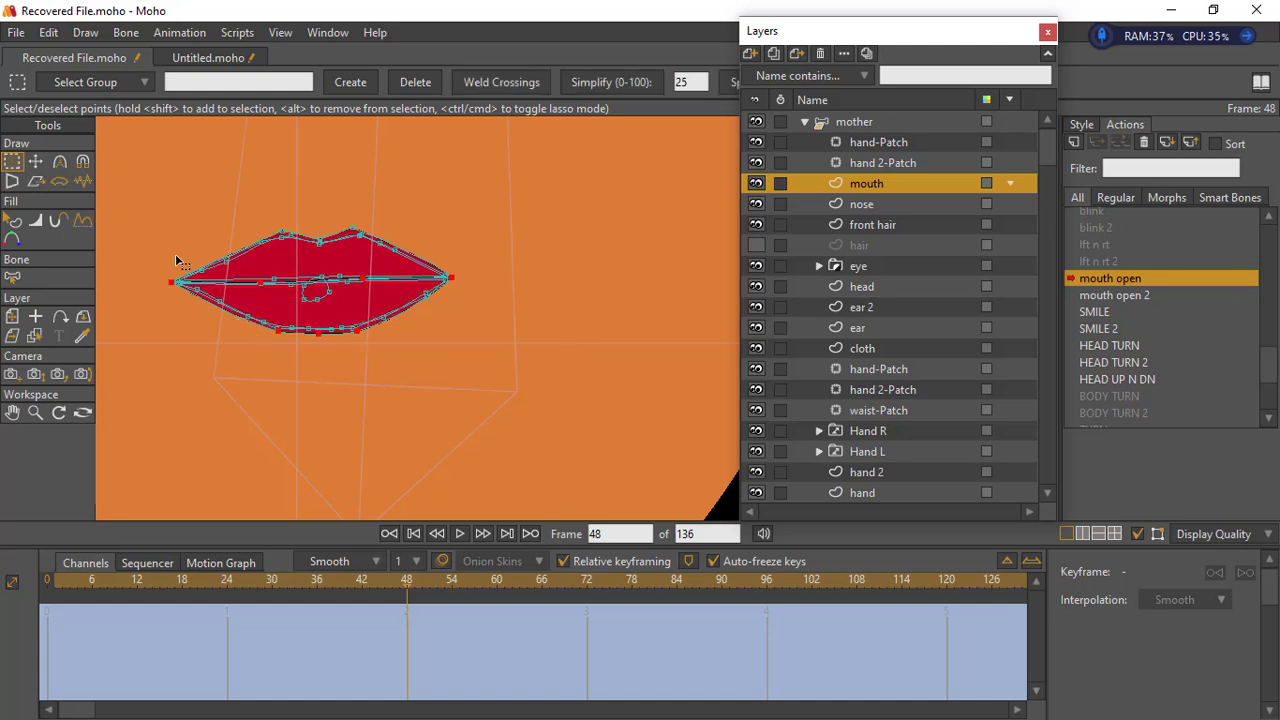
click(36, 163)
drag(323, 330, 330, 398)
click(13, 164)
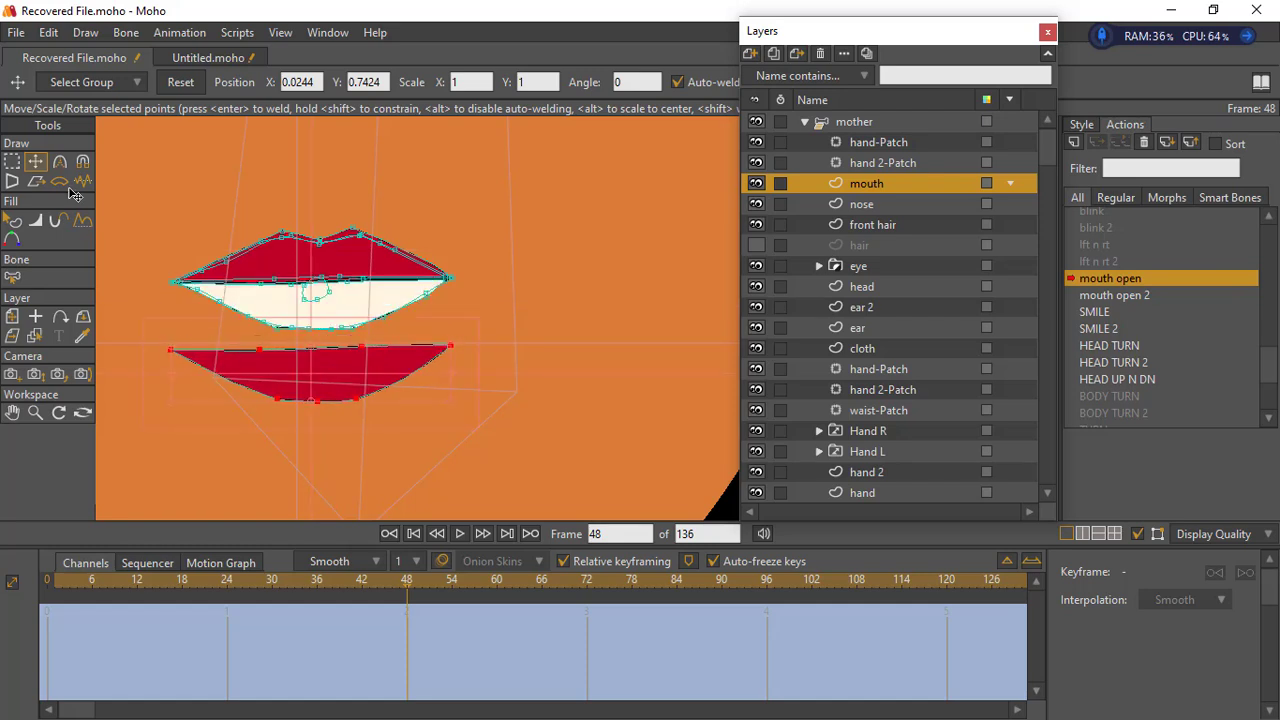
- Select the white teeth shape inside the mouth and move it down behind the lower lip
click(250, 306)
key(t)
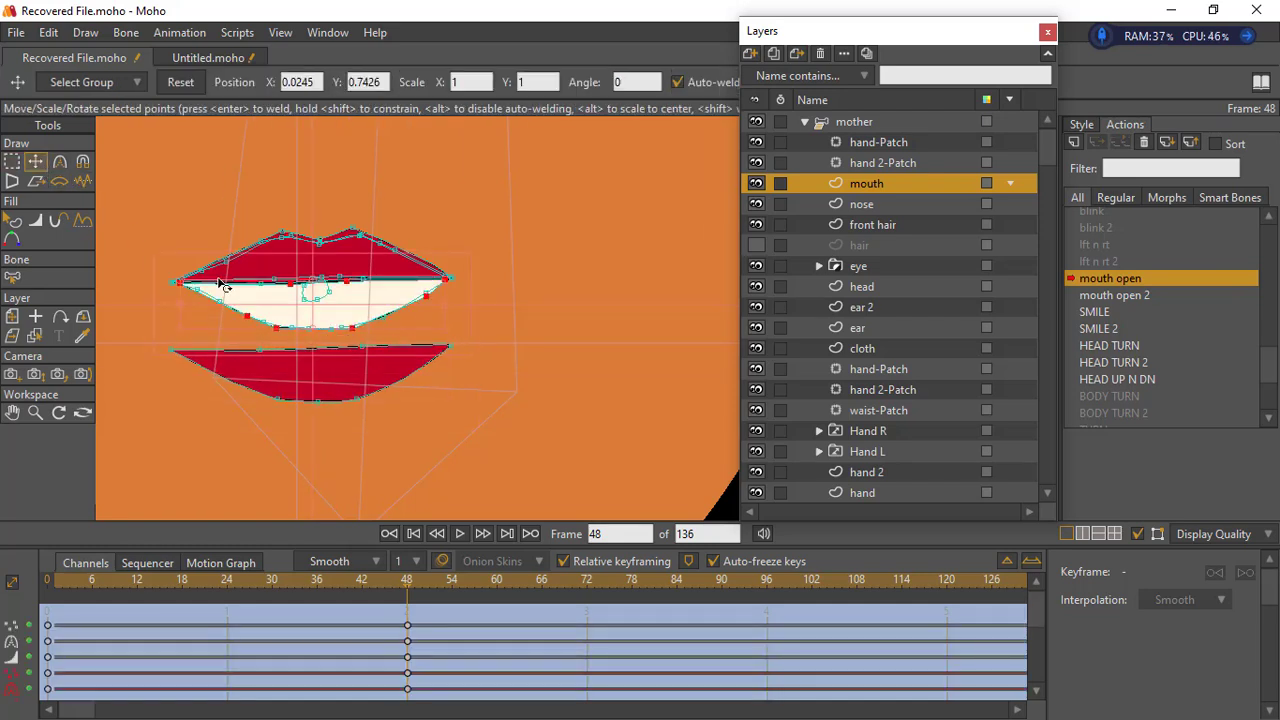
drag(319, 325, 316, 379)
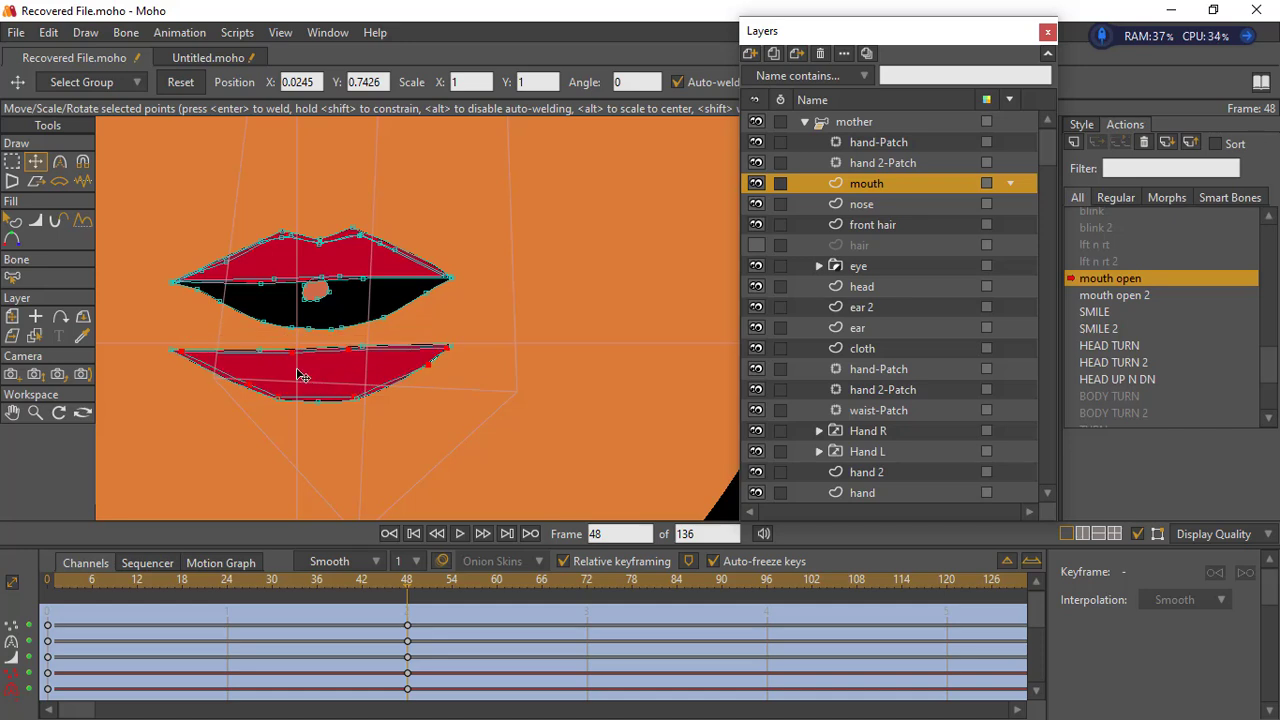
- Move both corner points of the lower lip up to meet the corners of the upper lip
click(14, 162)
click(168, 186)
click(38, 163)
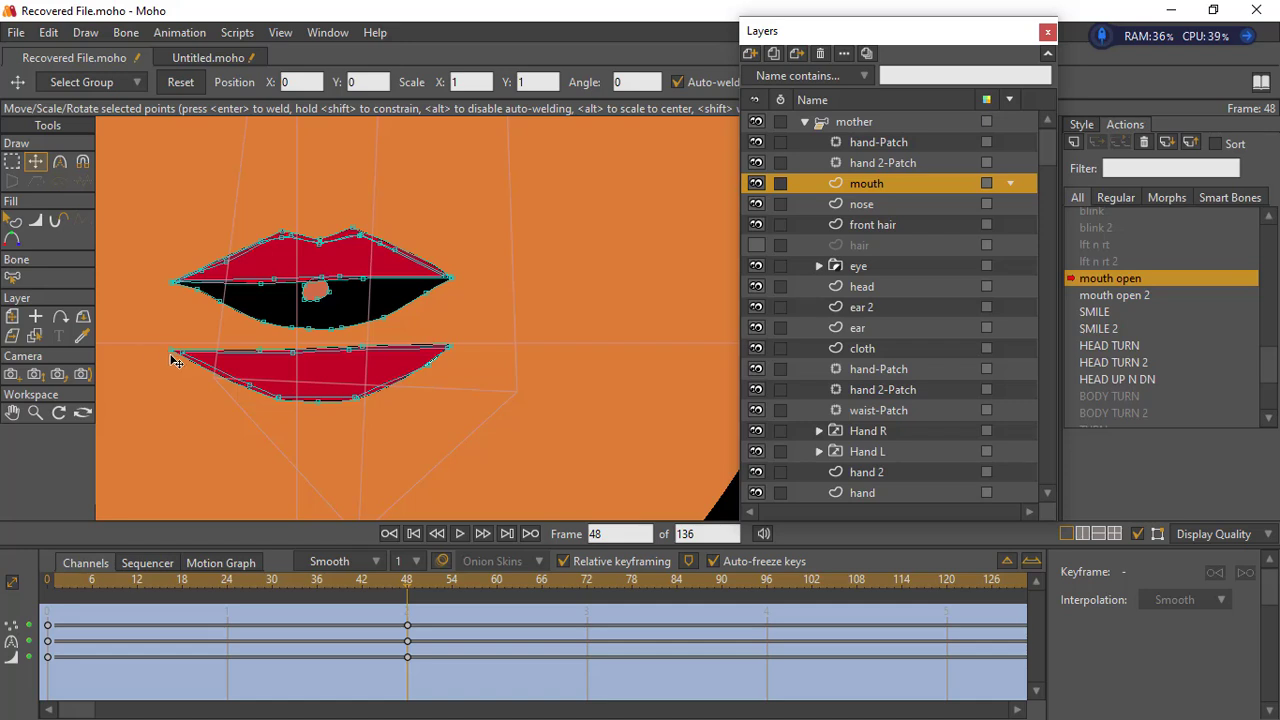
drag(176, 353, 175, 284)
drag(447, 352, 460, 288)
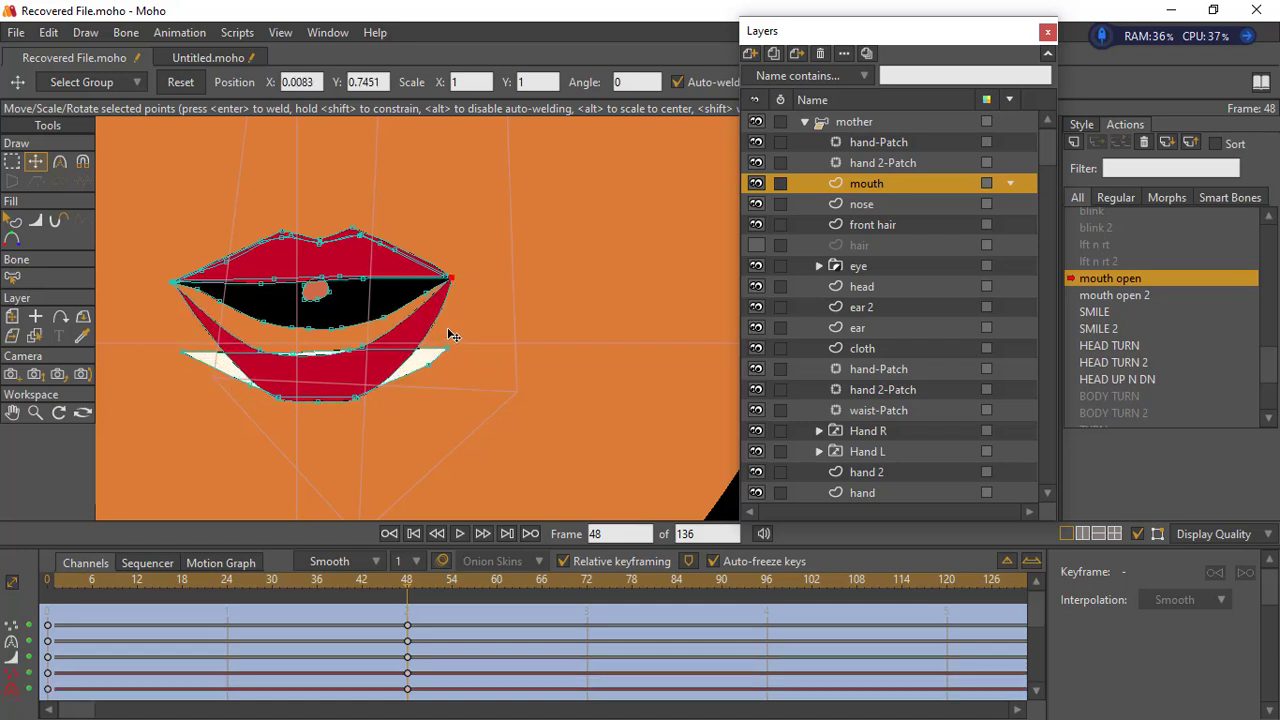
- Pull the outer and lower points of the teeth shape inward so it stays within the curved lower lip
drag(437, 318, 407, 342)
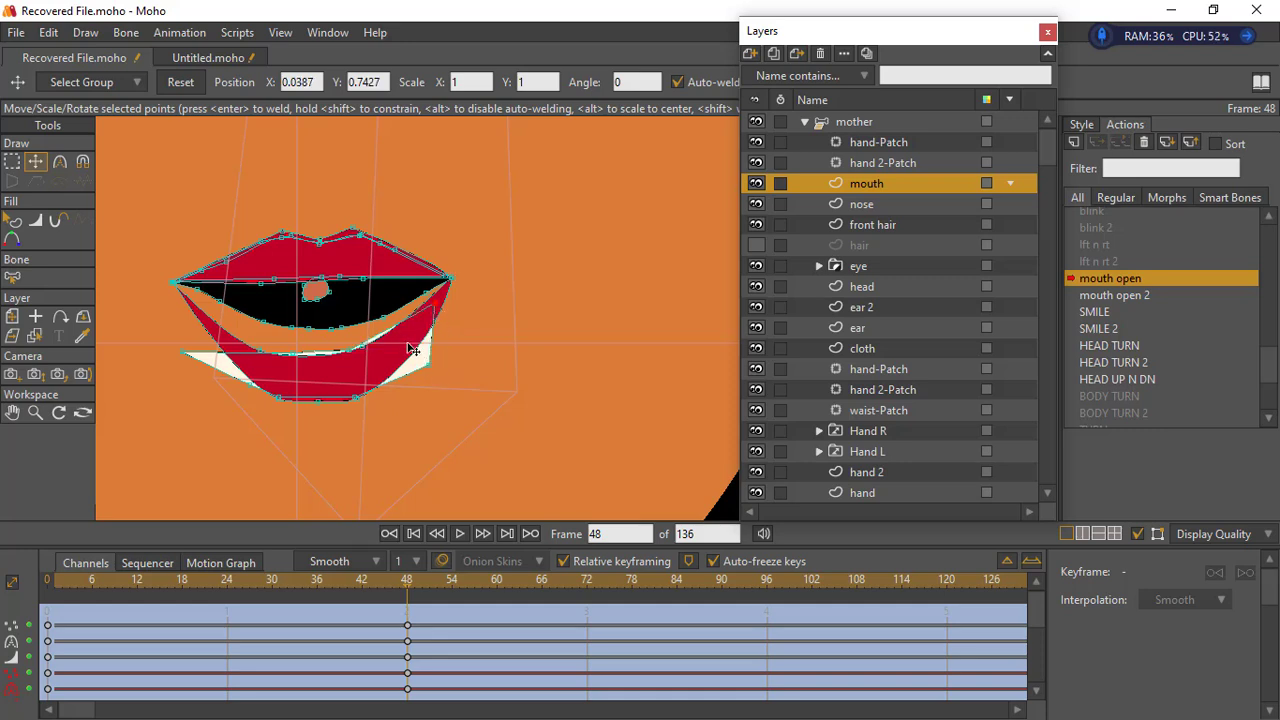
drag(189, 351, 209, 329)
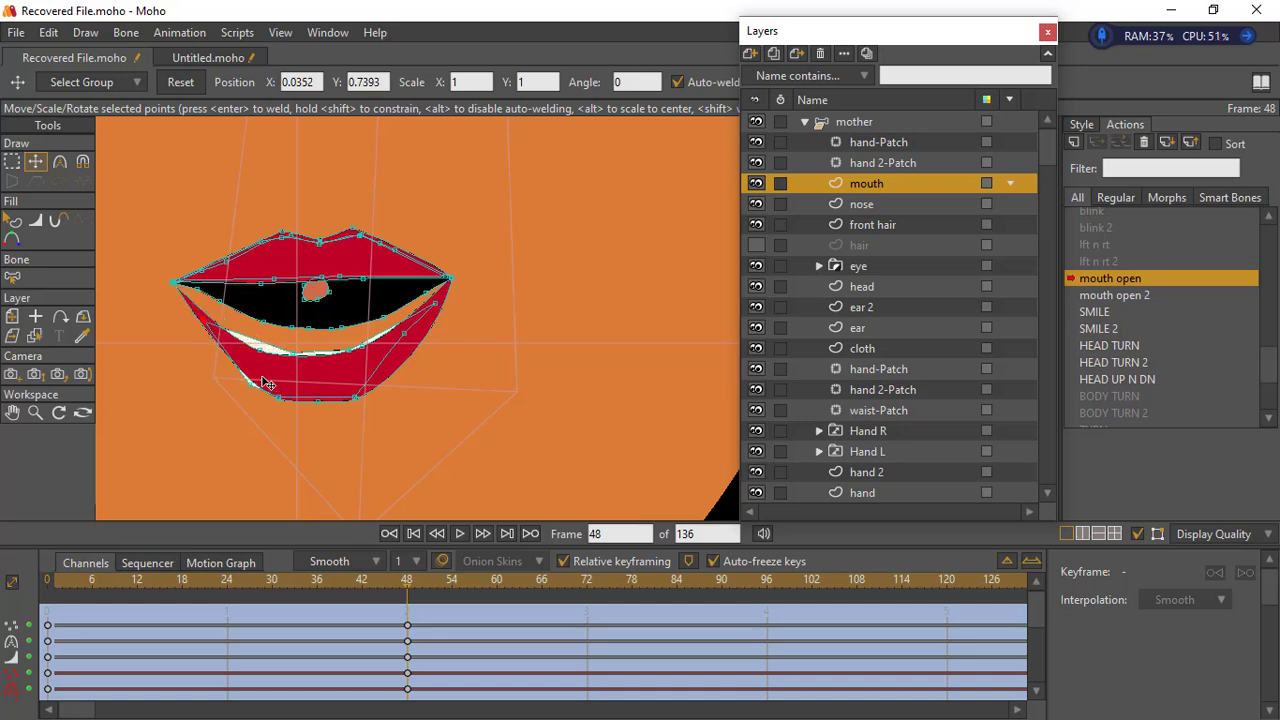
click(278, 396)
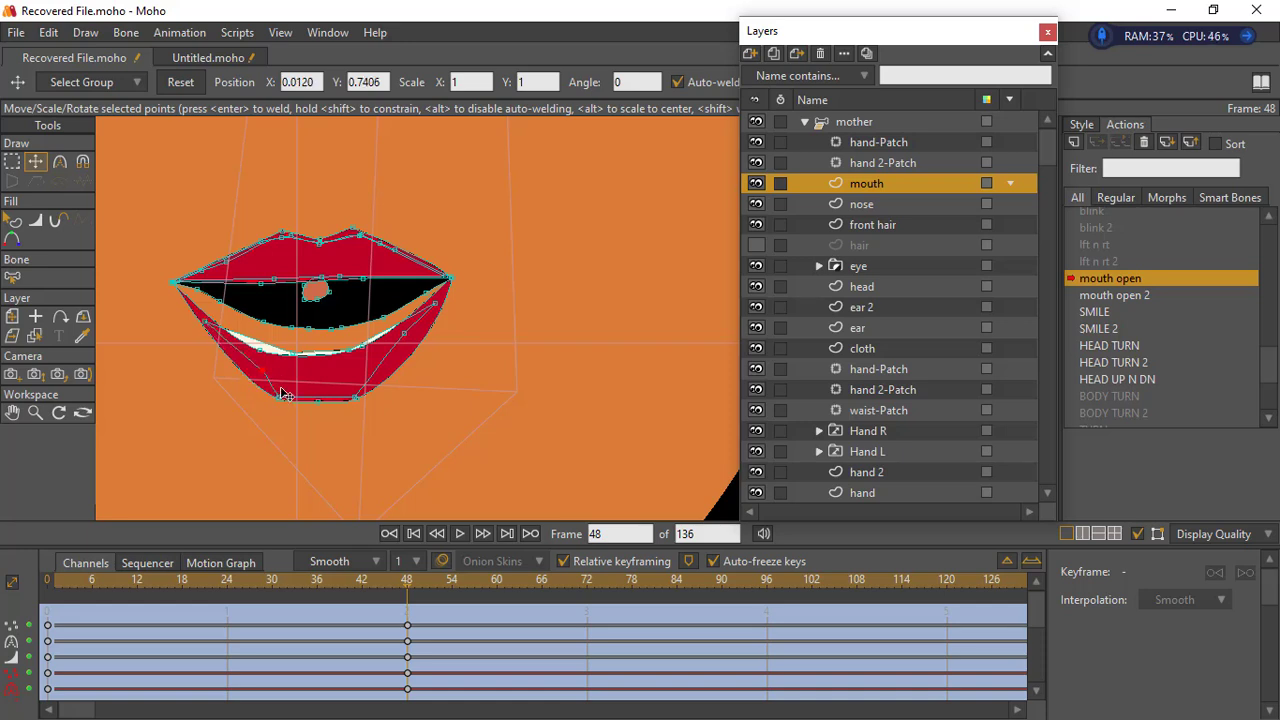
drag(284, 390, 352, 386)
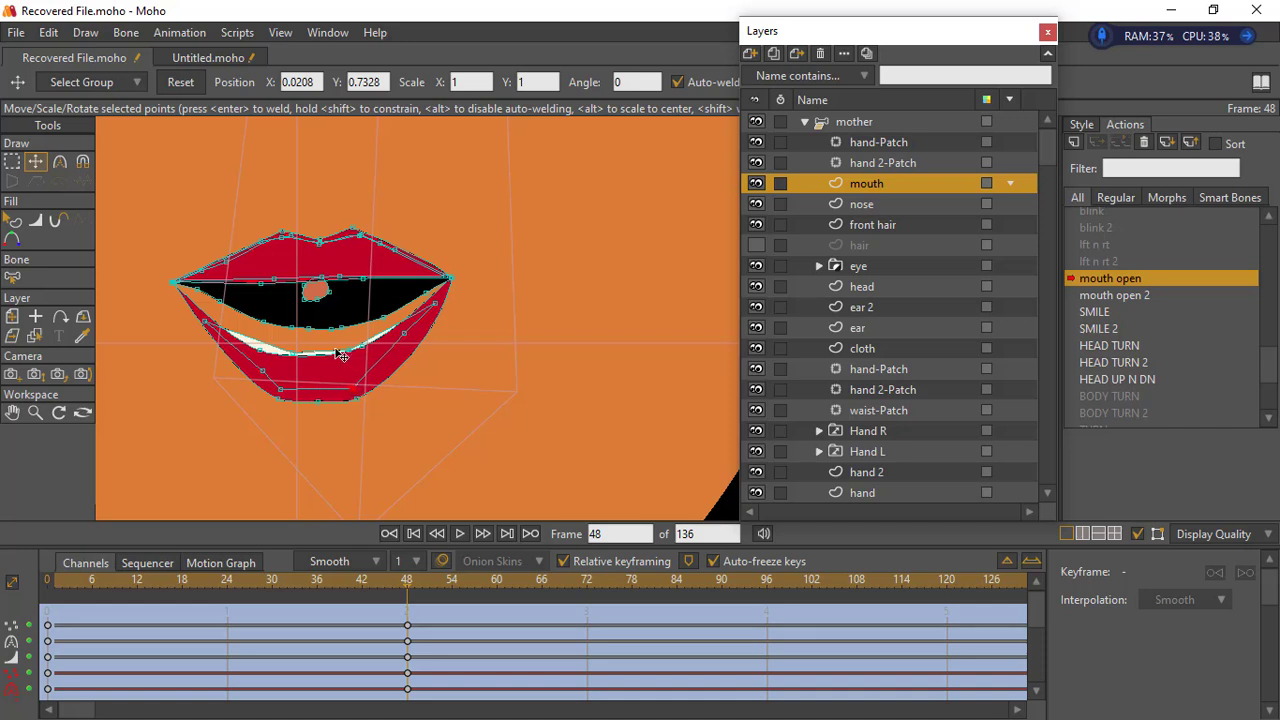
- Move the lower edge points of the black mouth interior down behind the lower lip to close the skin-coloured gap
drag(309, 328, 313, 389)
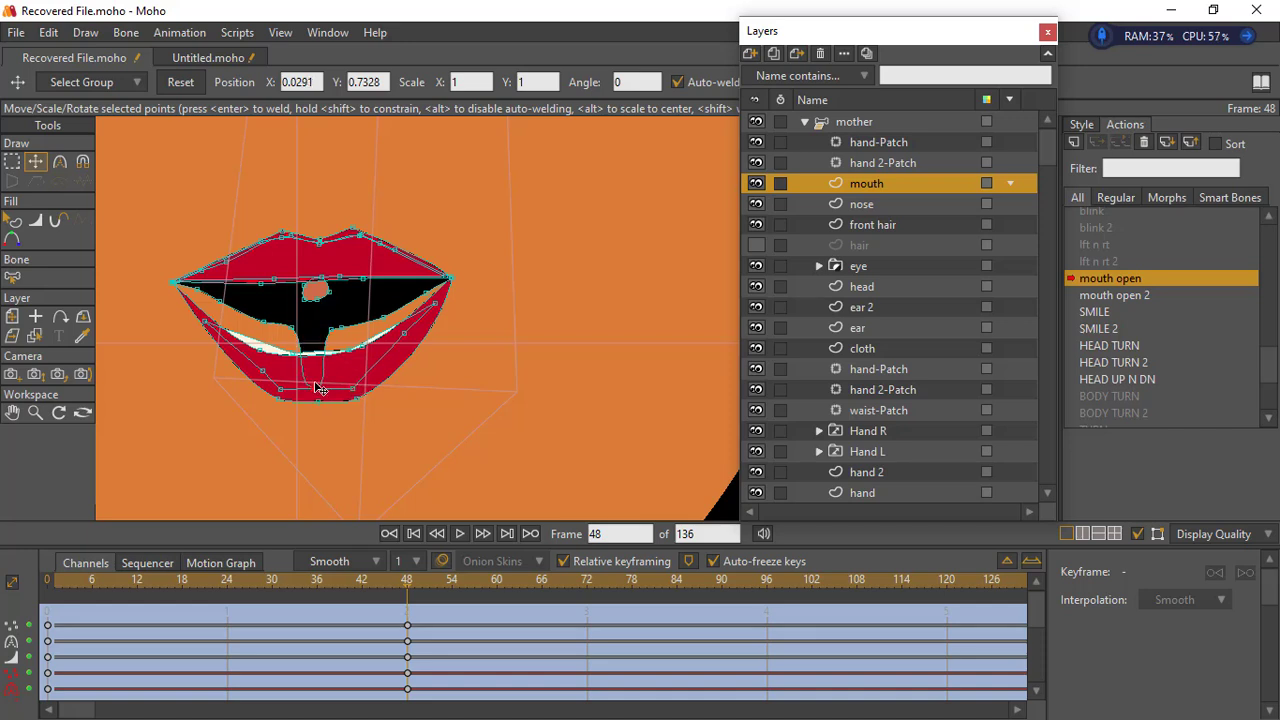
drag(331, 329, 353, 387)
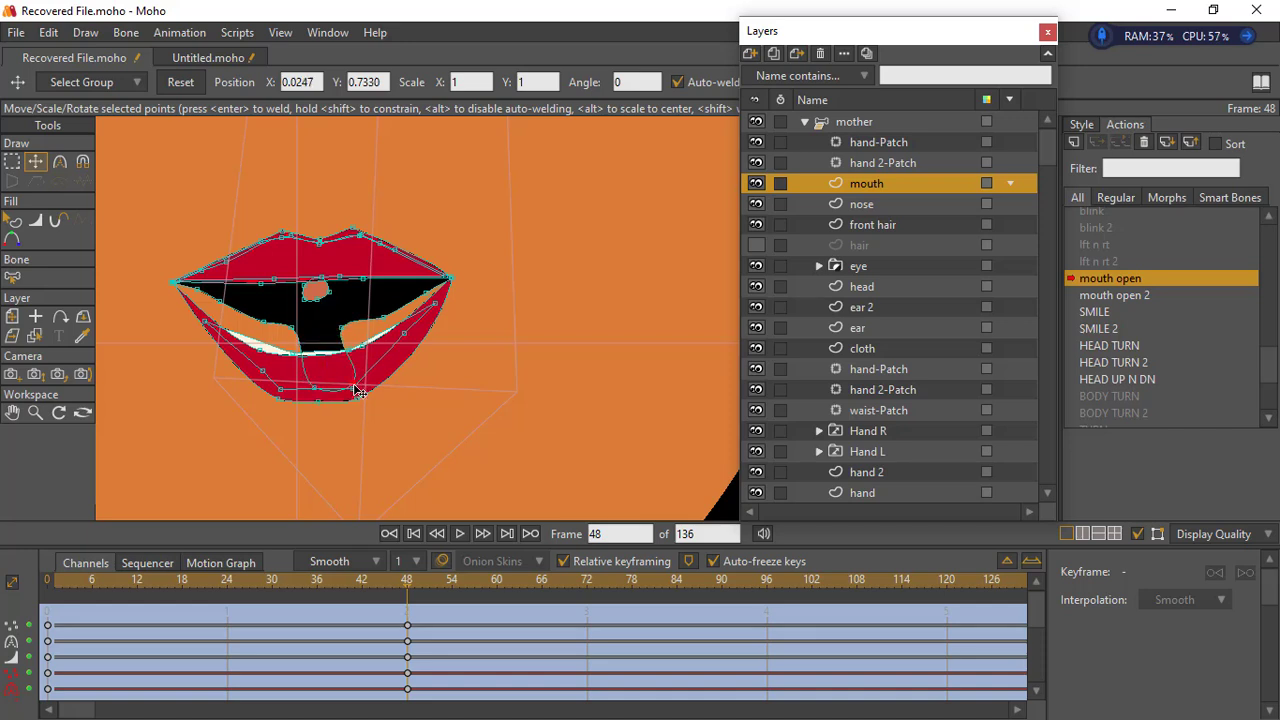
drag(341, 327, 386, 373)
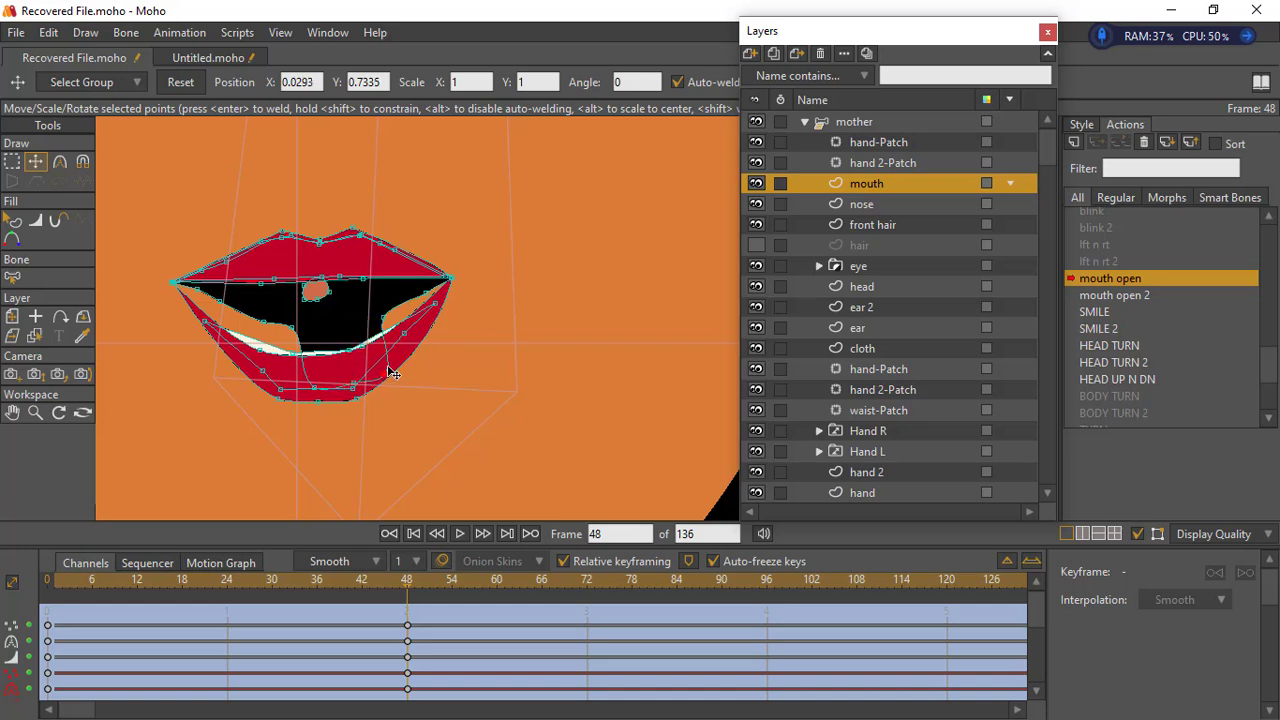
drag(385, 324, 411, 344)
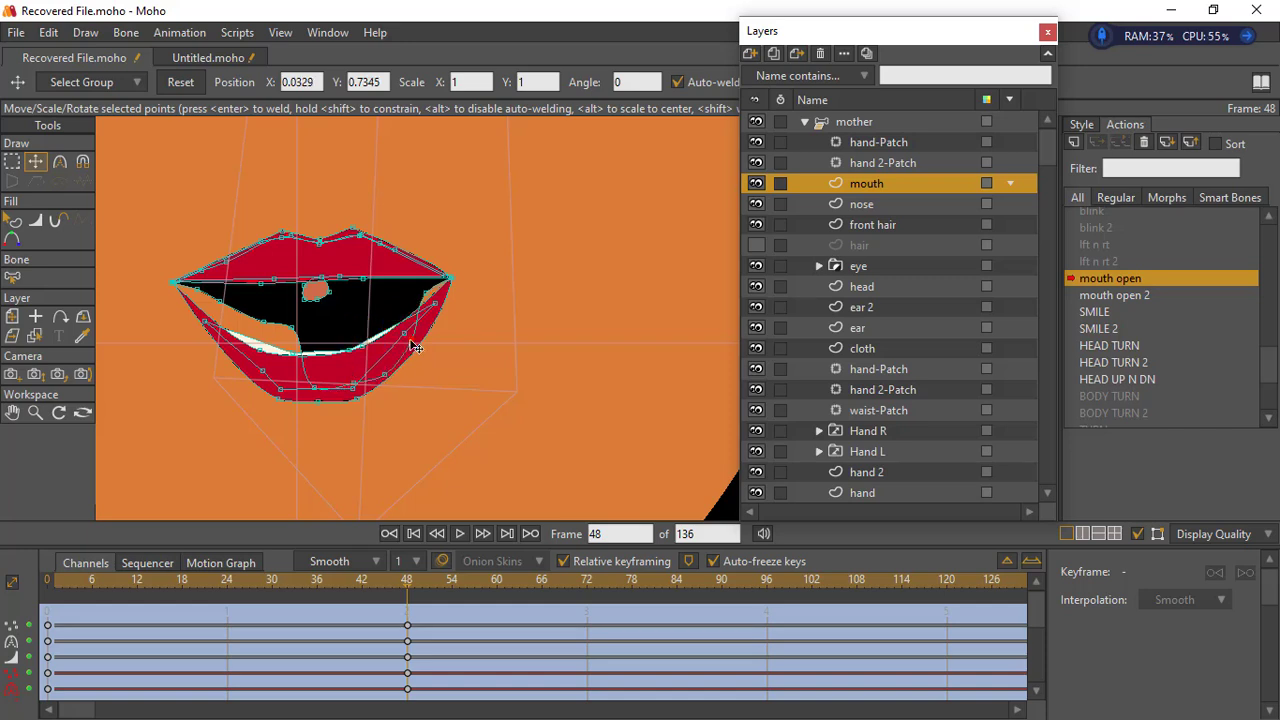
drag(427, 294, 434, 312)
click(412, 339)
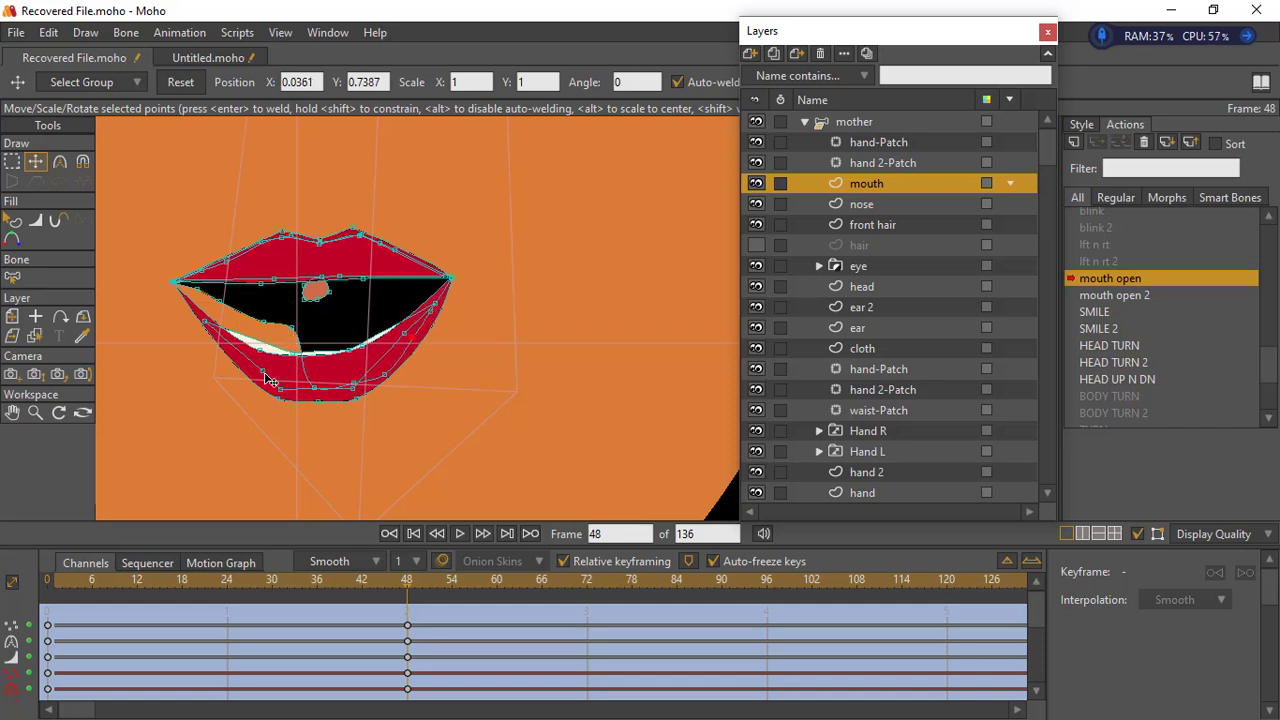
drag(292, 327, 193, 313)
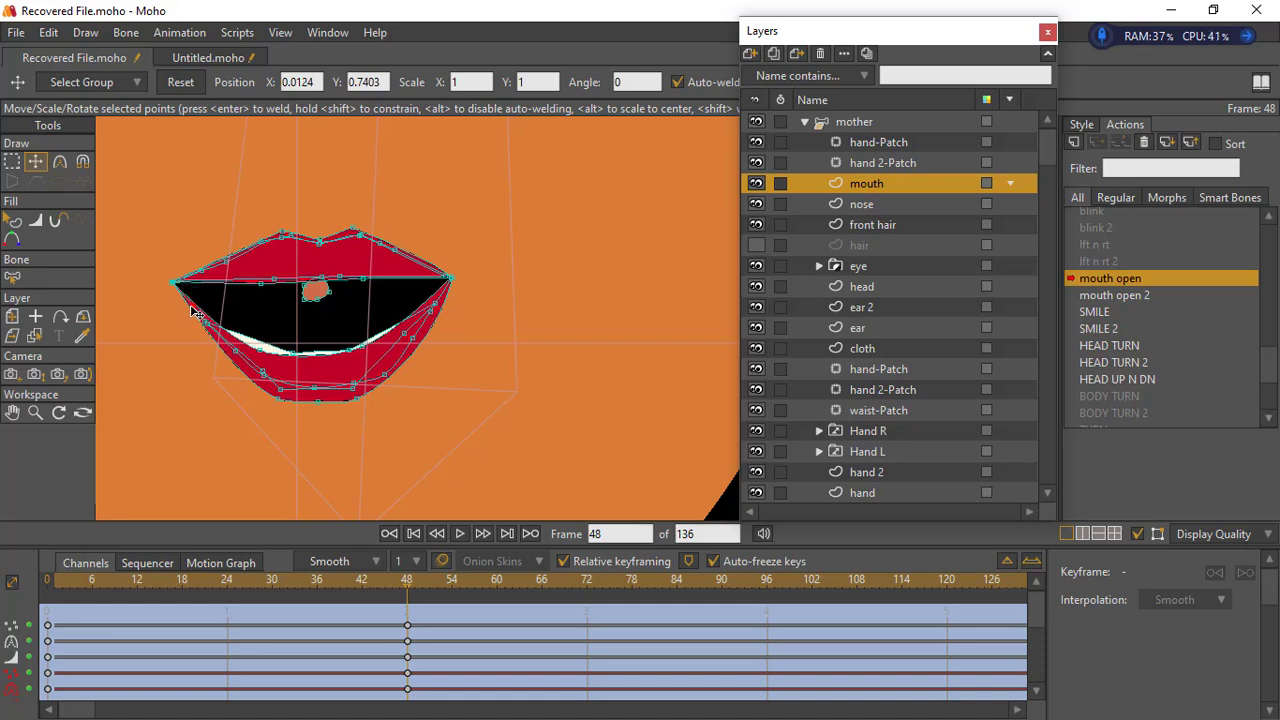
- Raise the upper edge points of the lower teeth and adjust their end points to fit inside the lower lip
click(291, 348)
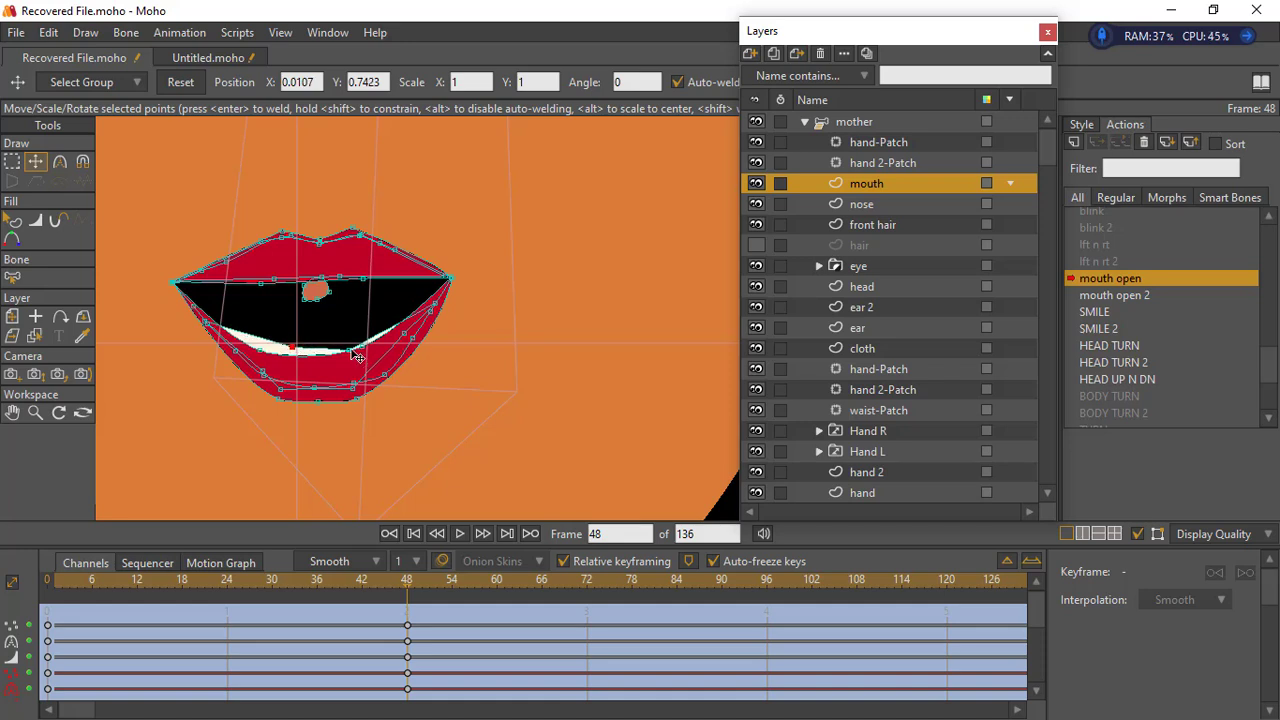
drag(352, 340, 422, 322)
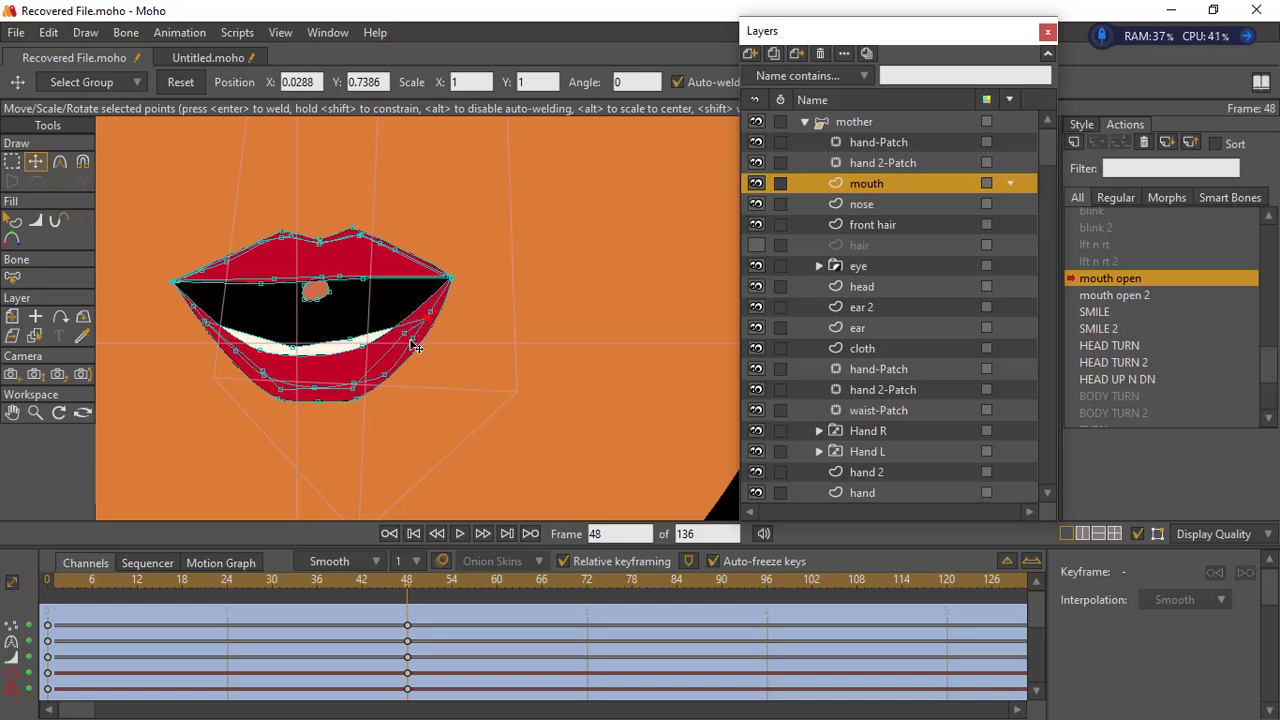
click(411, 341)
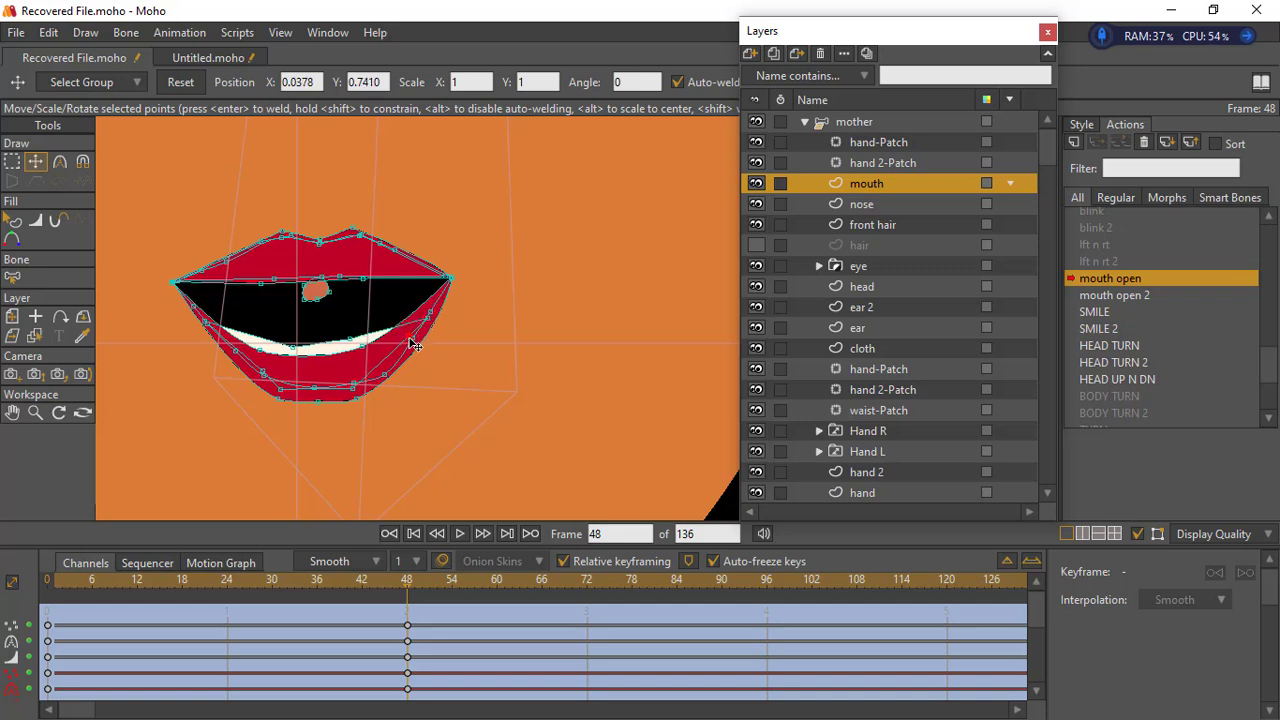
click(222, 341)
drag(224, 341, 227, 346)
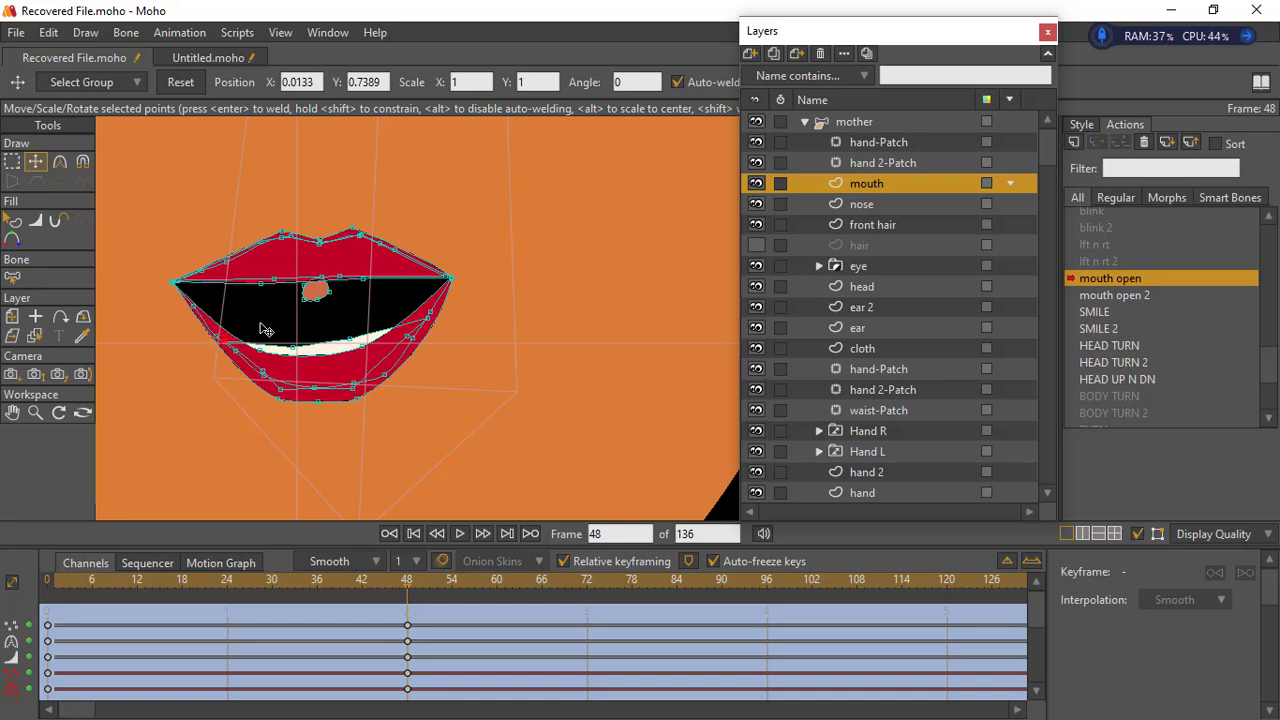
click(353, 339)
- Select the upper lip points along with the upper mouth interior, leaving out the mouth corners, and move them up
click(13, 162)
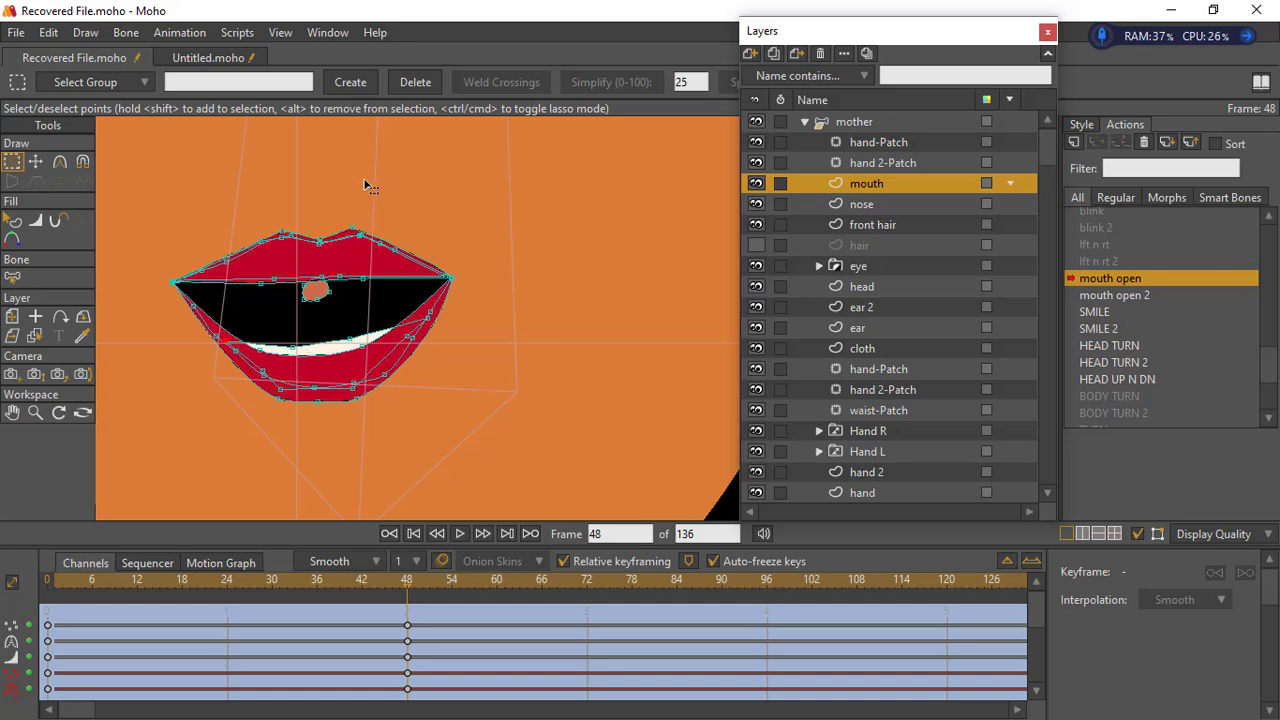
mouse_move(195, 221)
mouse_down()
mouse_move(192, 272)
mouse_move(231, 314)
mouse_move(333, 310)
mouse_move(440, 263)
mouse_move(419, 209)
mouse_move(374, 175)
mouse_move(276, 168)
mouse_move(203, 208)
mouse_move(194, 242)
mouse_up()
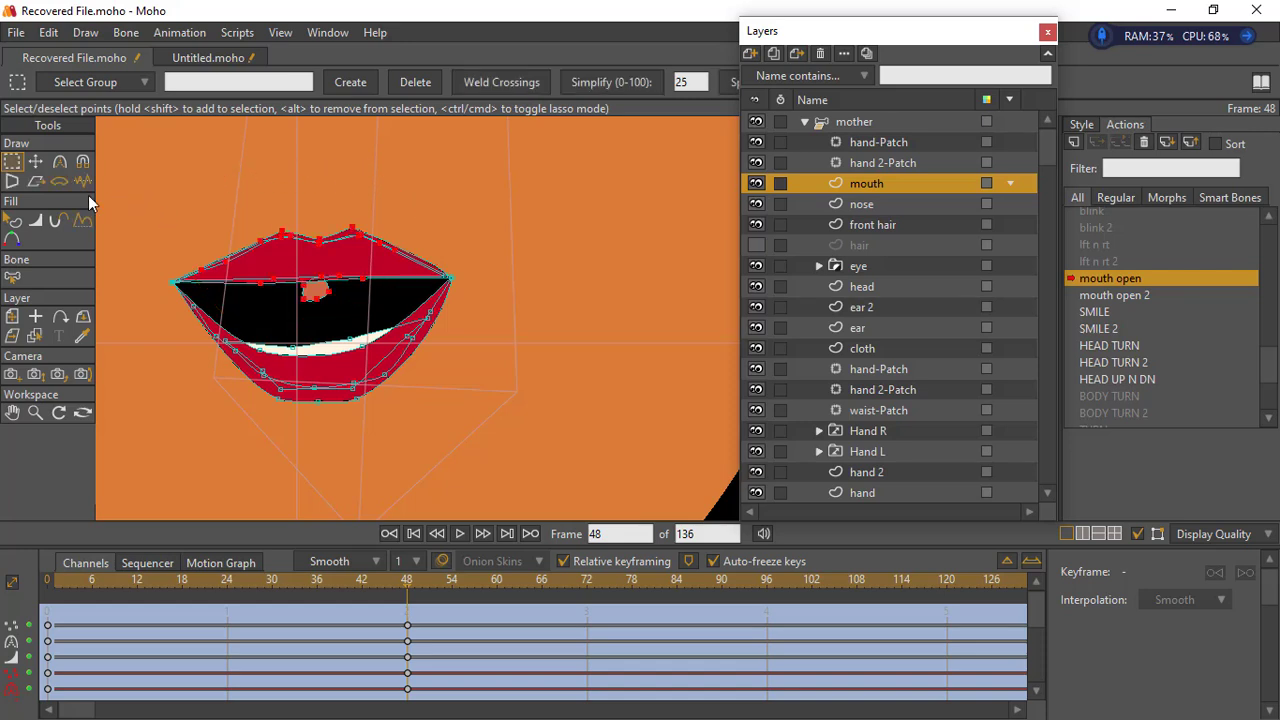
click(40, 163)
drag(311, 260, 308, 229)
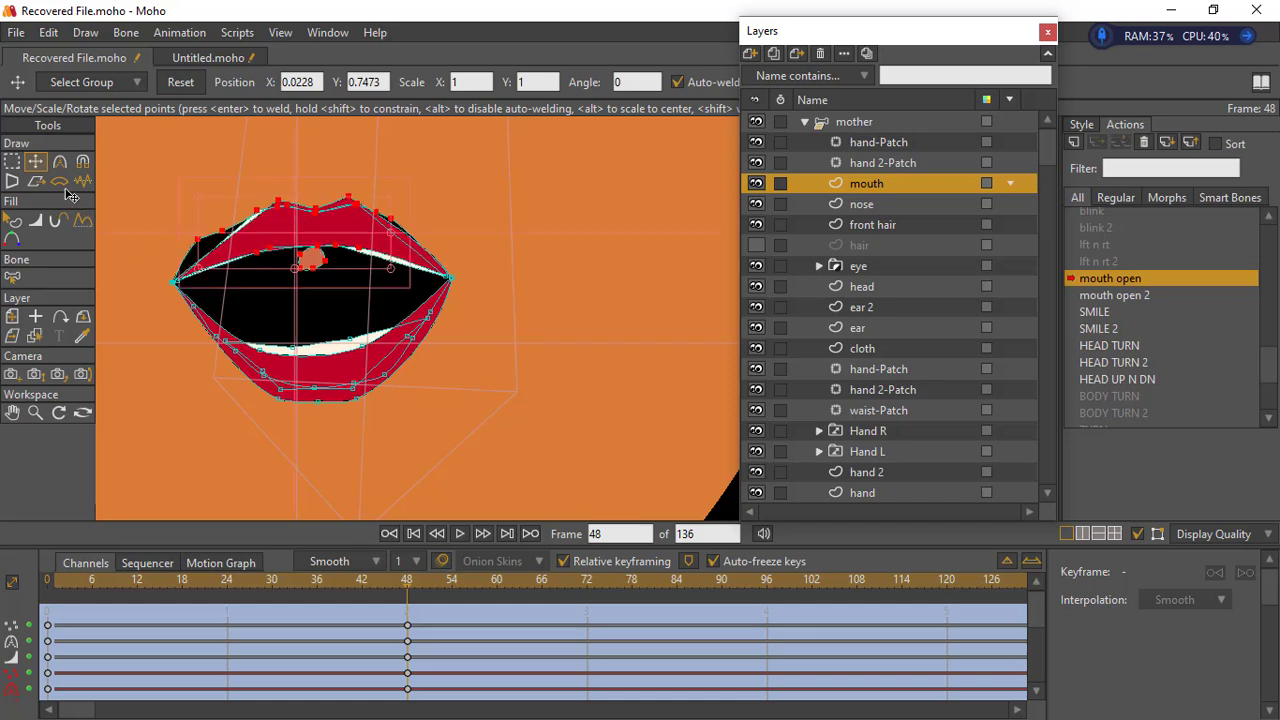
- Pull the protruding upper points of the black mouth interior inward on both sides so they hide behind the upper lip
click(16, 167)
click(146, 175)
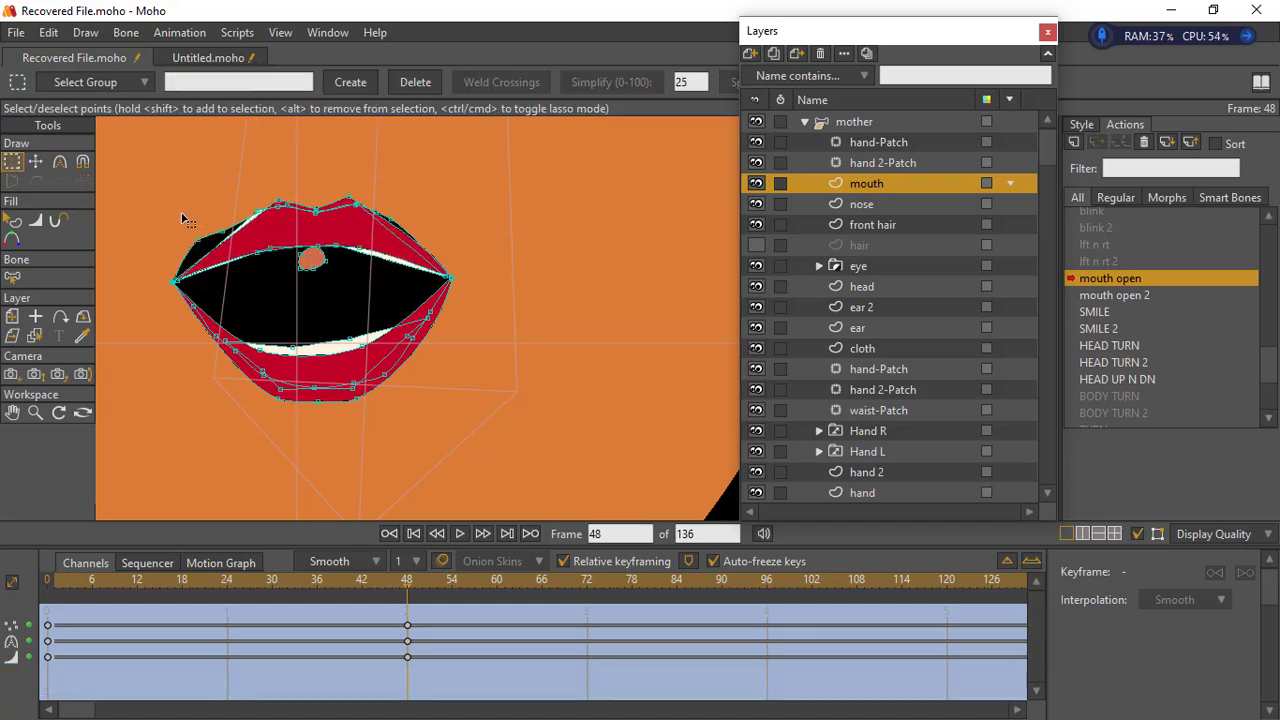
click(40, 168)
drag(198, 241, 263, 229)
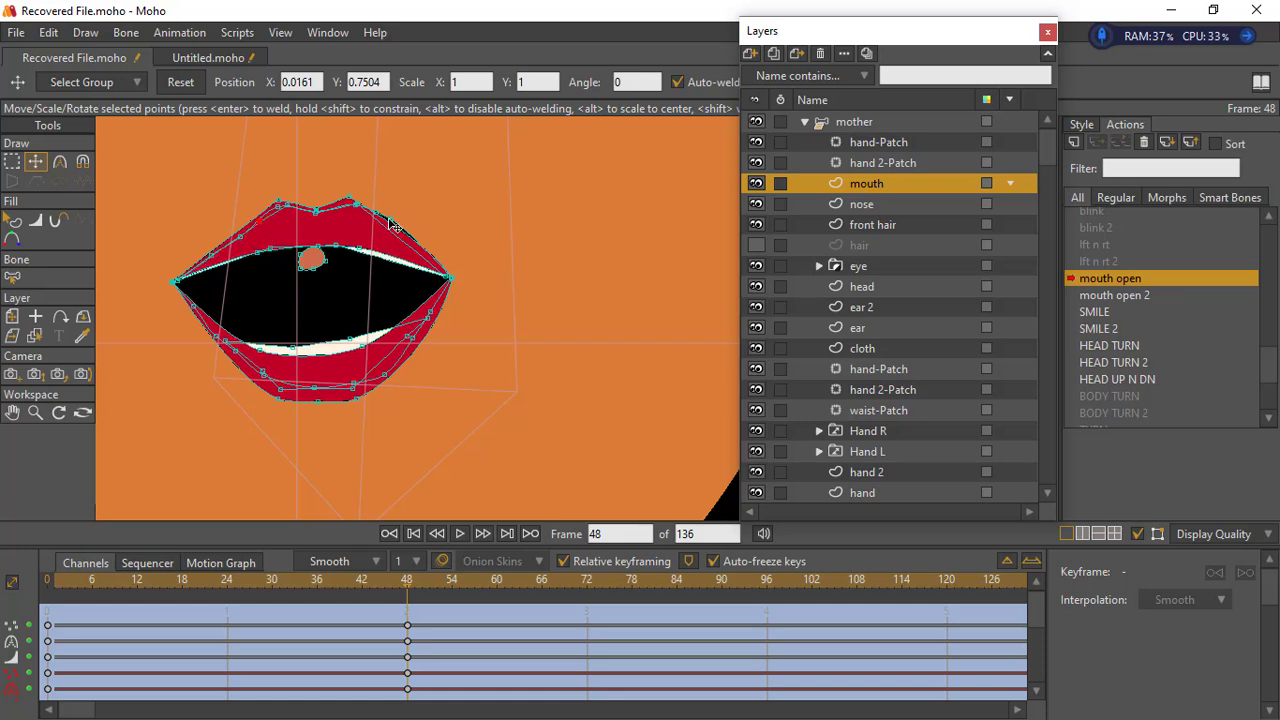
drag(390, 221, 351, 216)
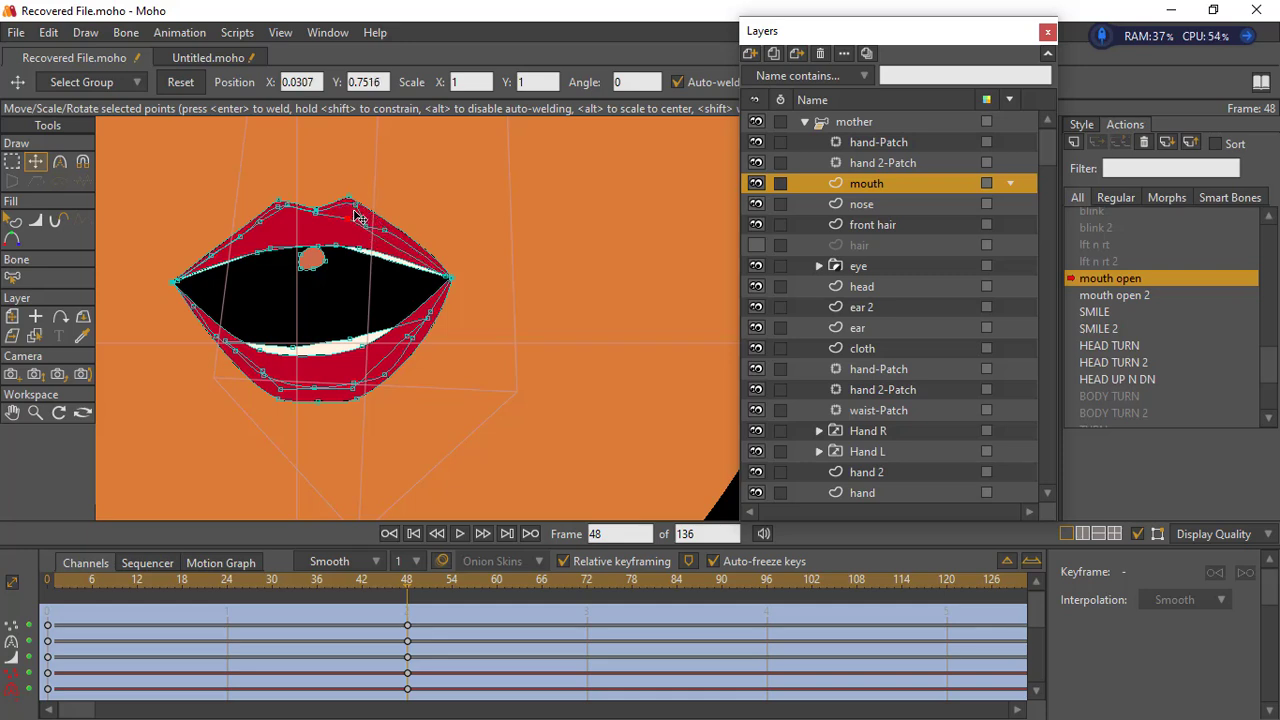
click(355, 209)
click(369, 217)
- Lower the bottom edge points of the upper teeth, and move the small tongue shape down inside the mouth
drag(341, 261, 275, 273)
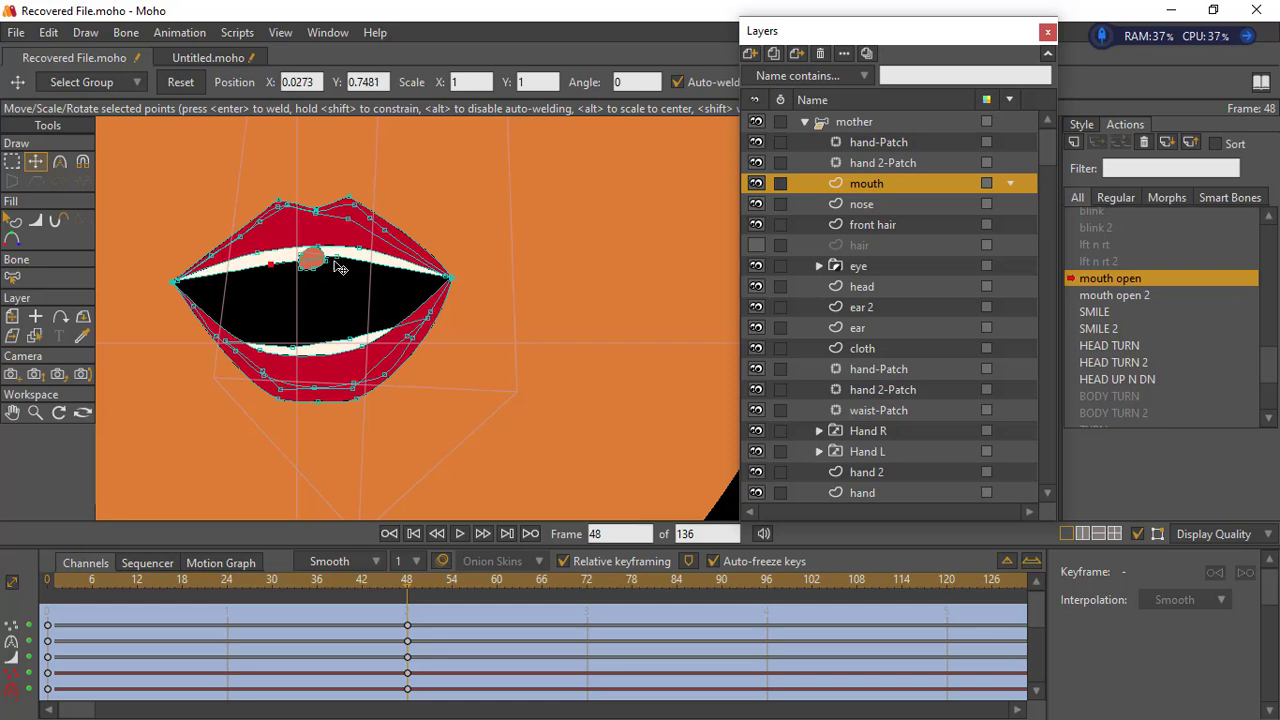
click(338, 260)
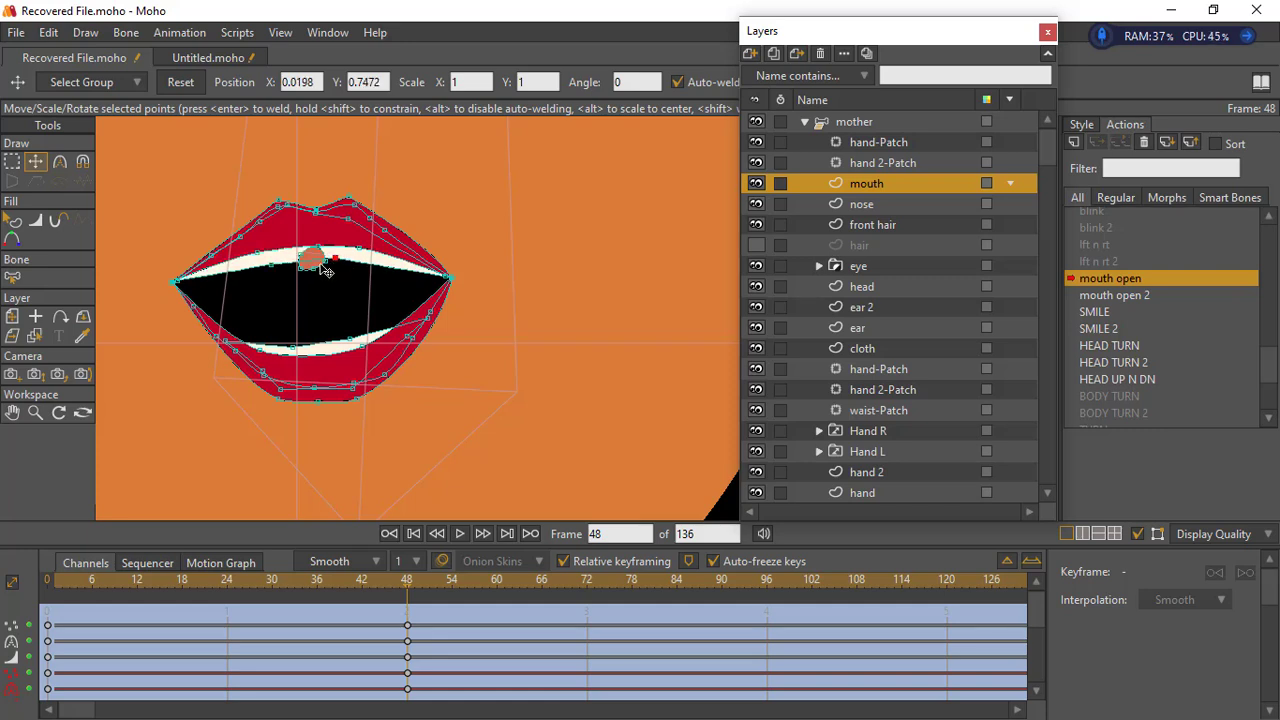
click(321, 267)
click(316, 265)
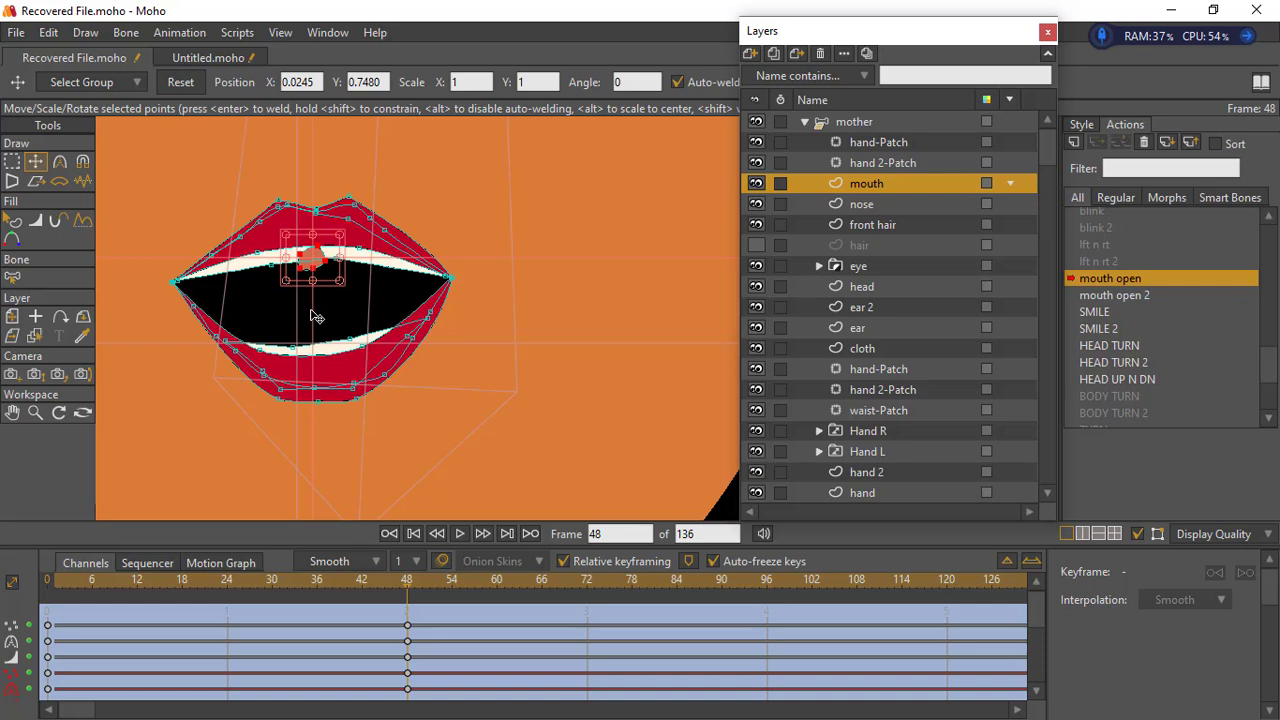
drag(313, 256, 412, 354)
- Select the jaw and chin points on the head layer and move them slightly down at frame 48
click(35, 413)
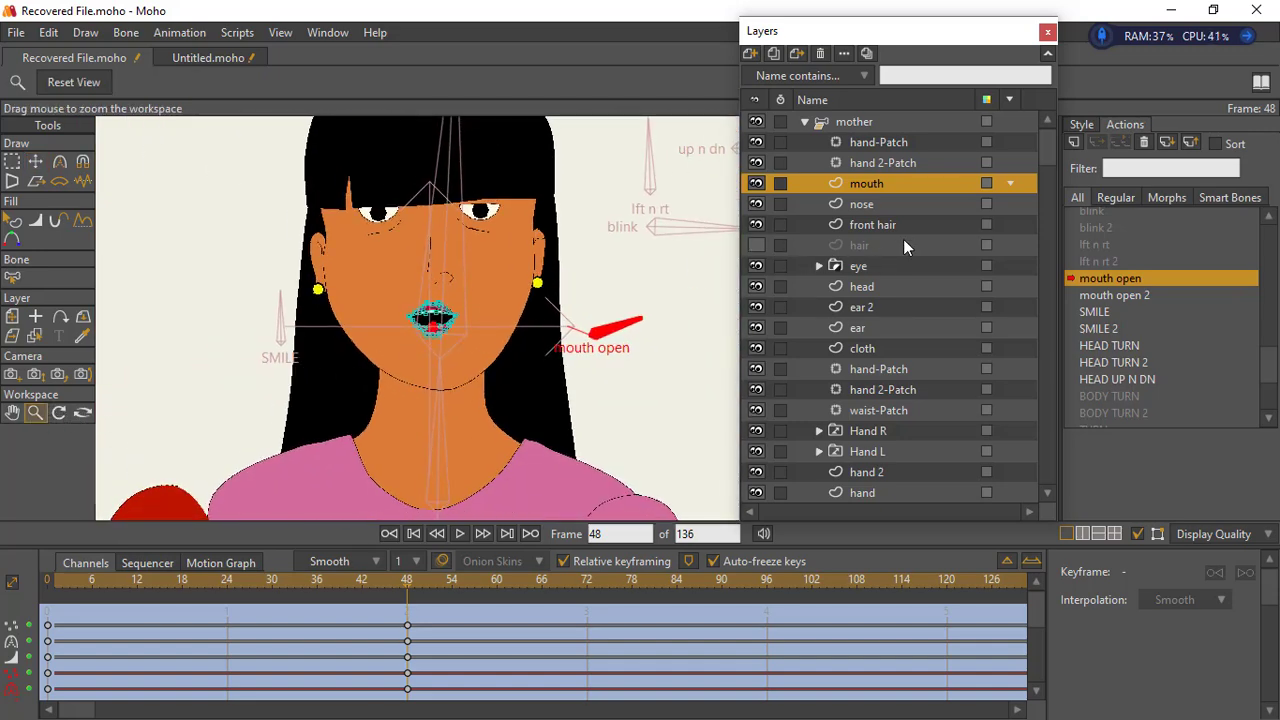
click(888, 288)
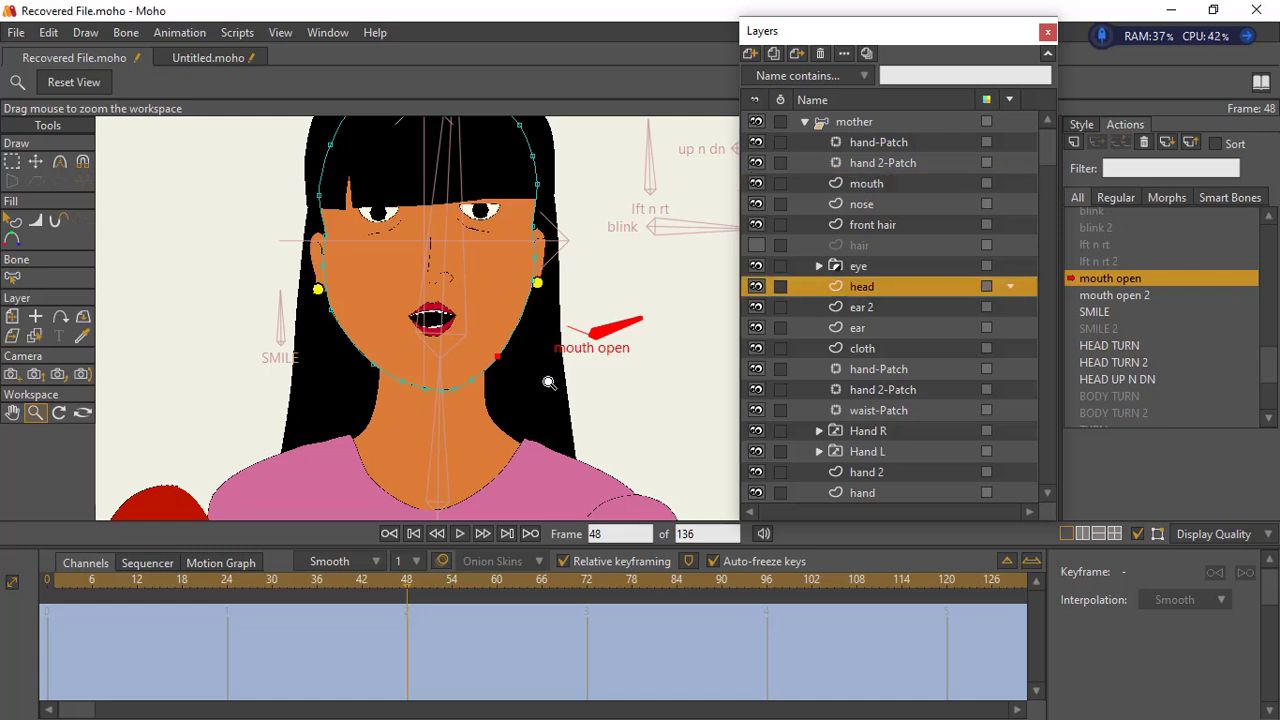
click(12, 162)
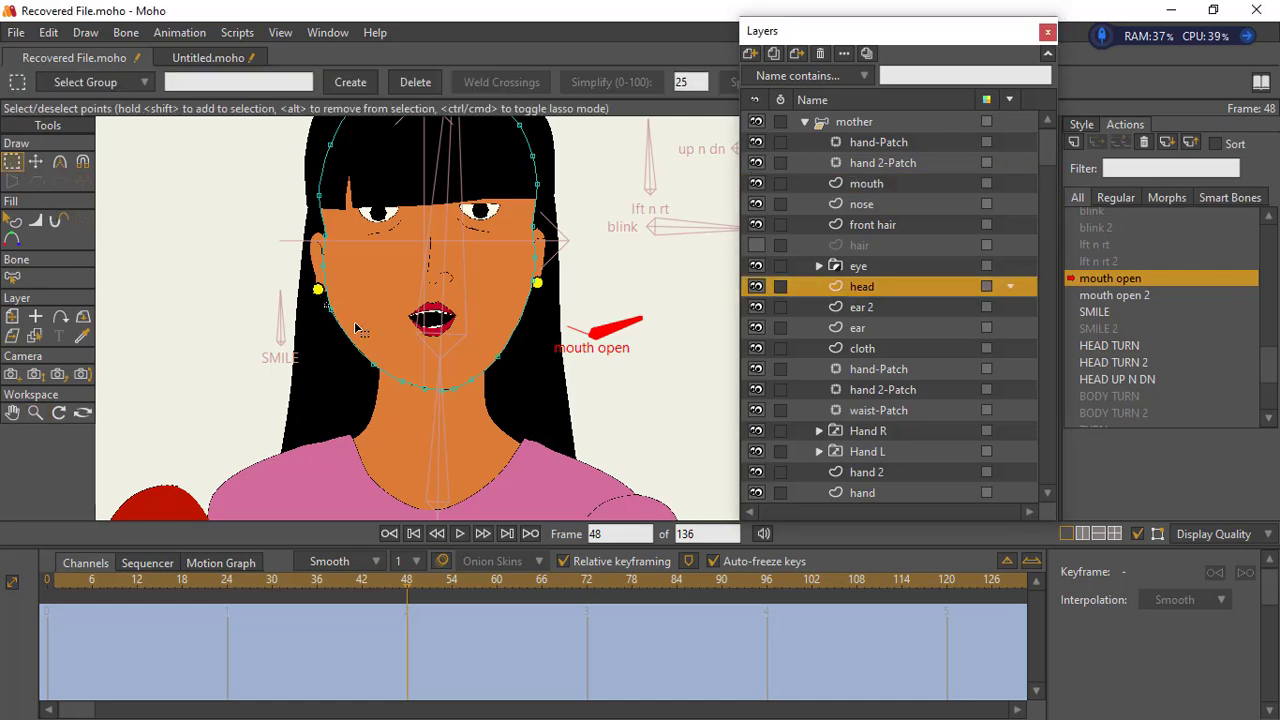
drag(355, 328, 335, 401)
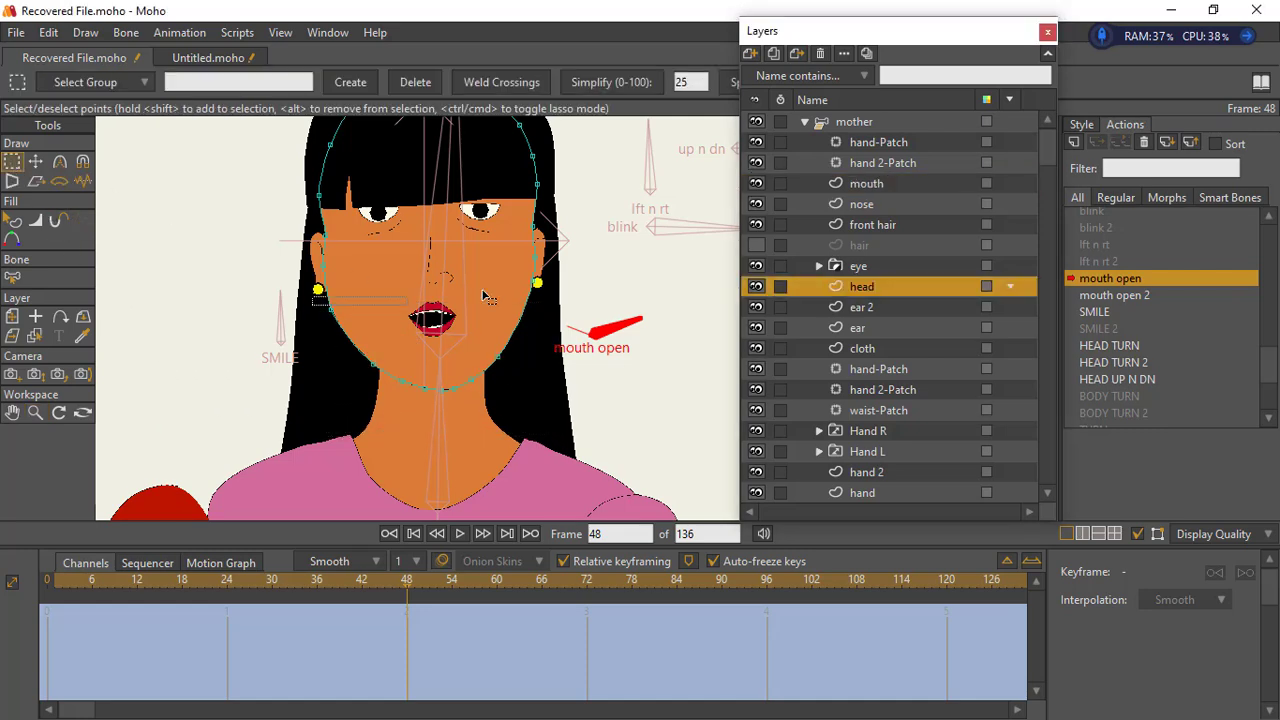
drag(556, 416, 322, 278)
click(36, 163)
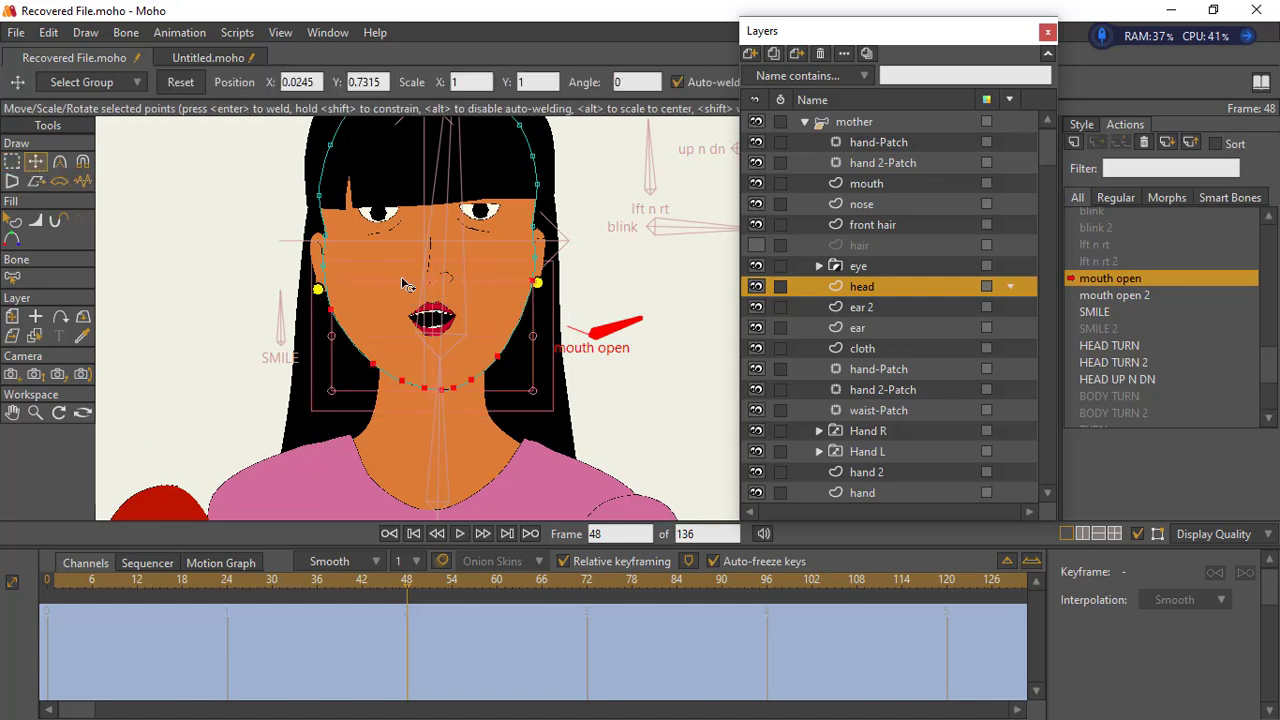
drag(449, 358, 451, 356)
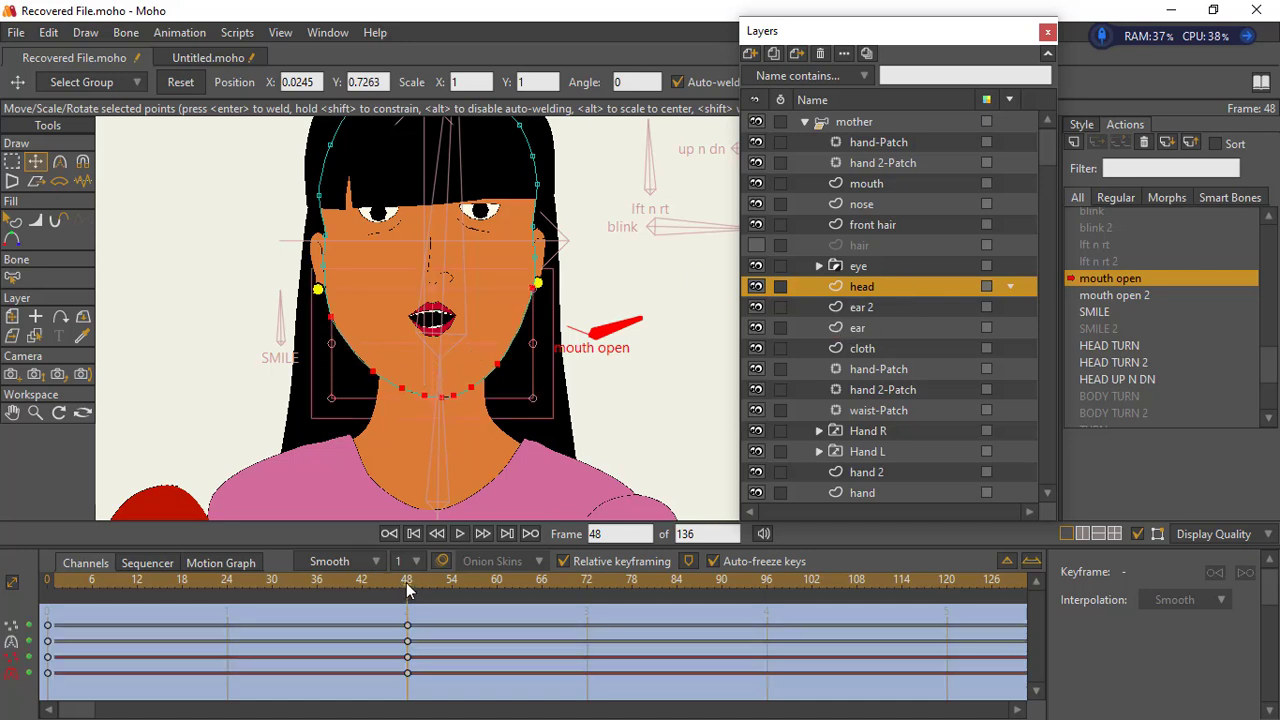
- Scrub the mouth open action back to frame 4 to check the motion, and reactivate the Mainline action
drag(406, 582, 91, 582)
drag(198, 568, 77, 572)
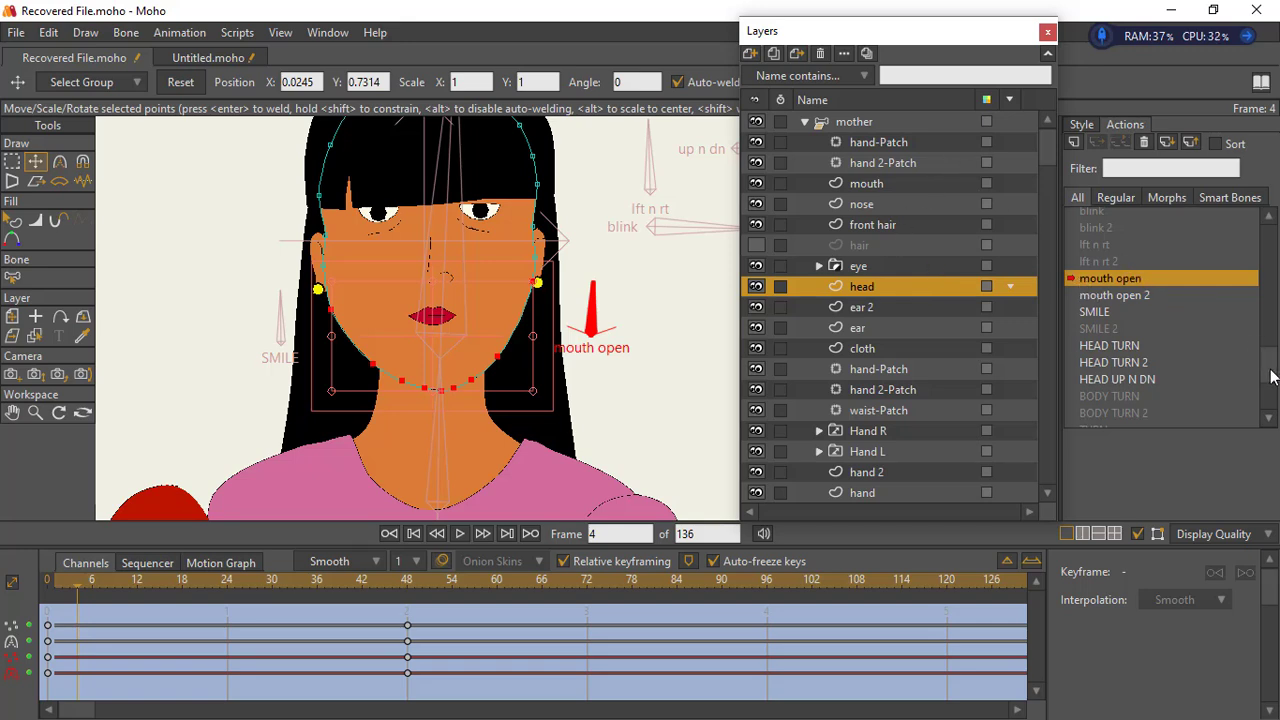
scroll(1255, 345, up, 5)
drag(1255, 300, 1265, 236)
click(1158, 216)
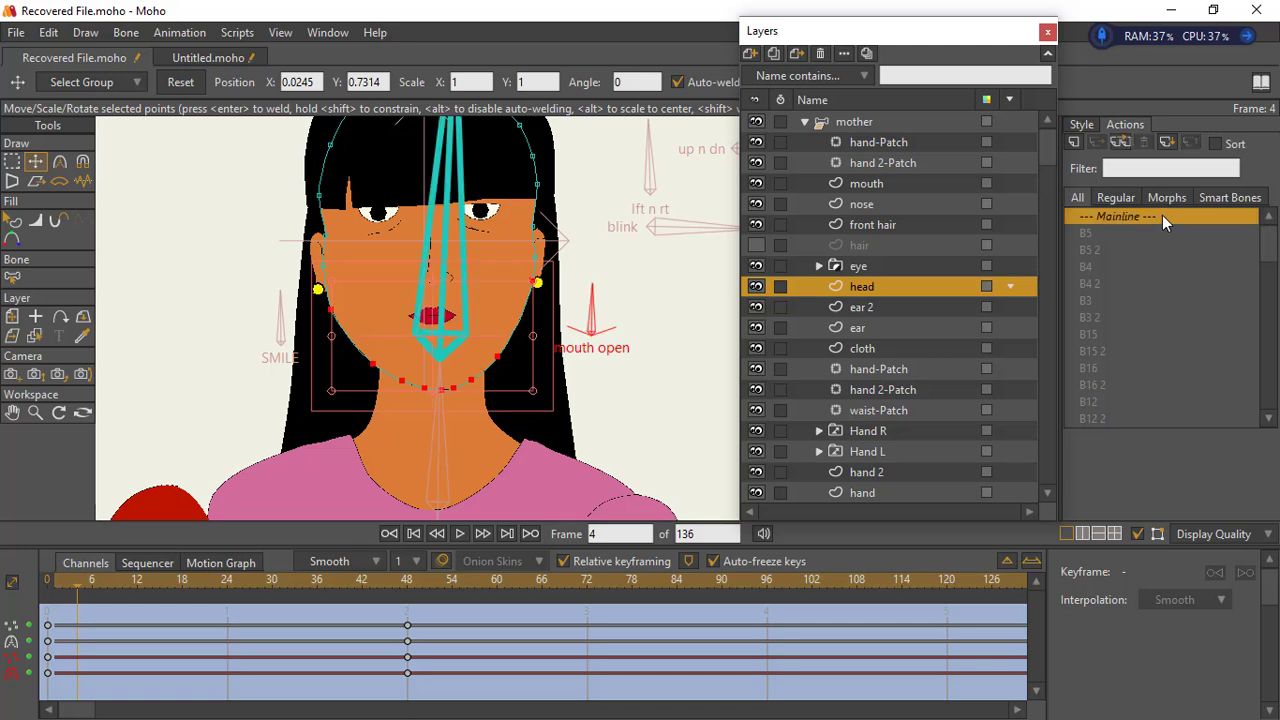
double_click(1164, 217)
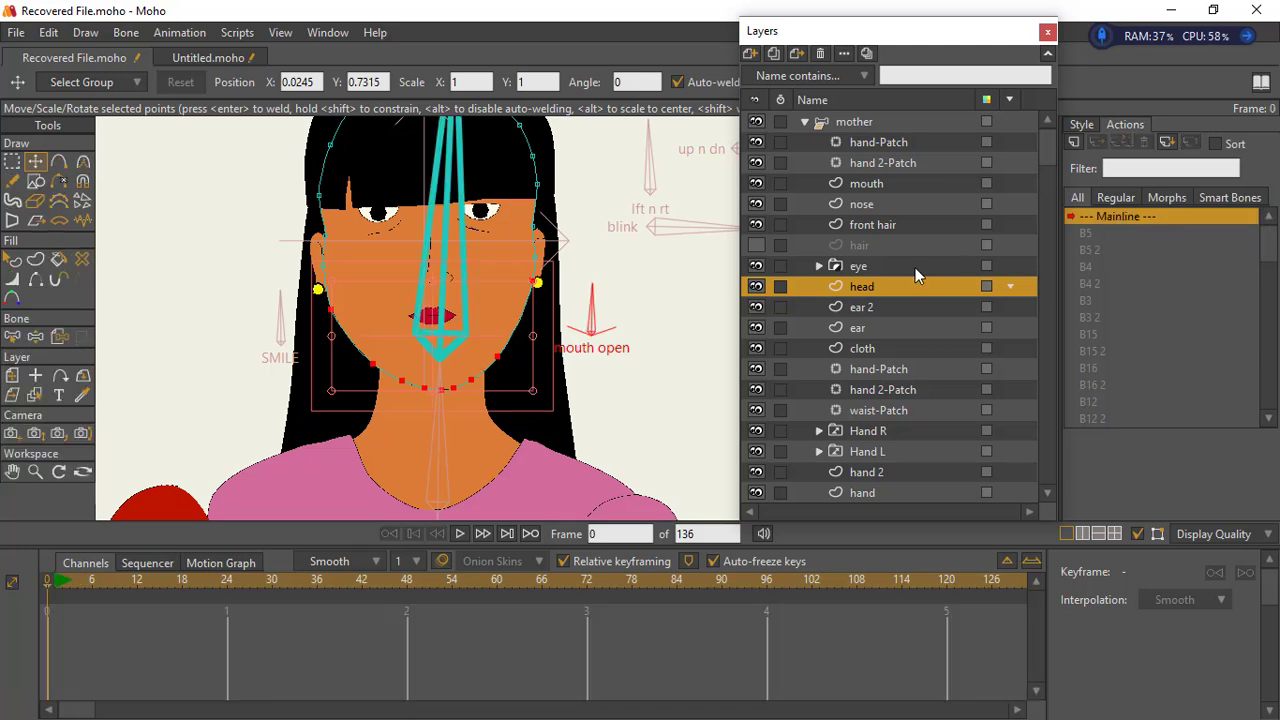
click(35, 472)
drag(140, 445, 491, 337)
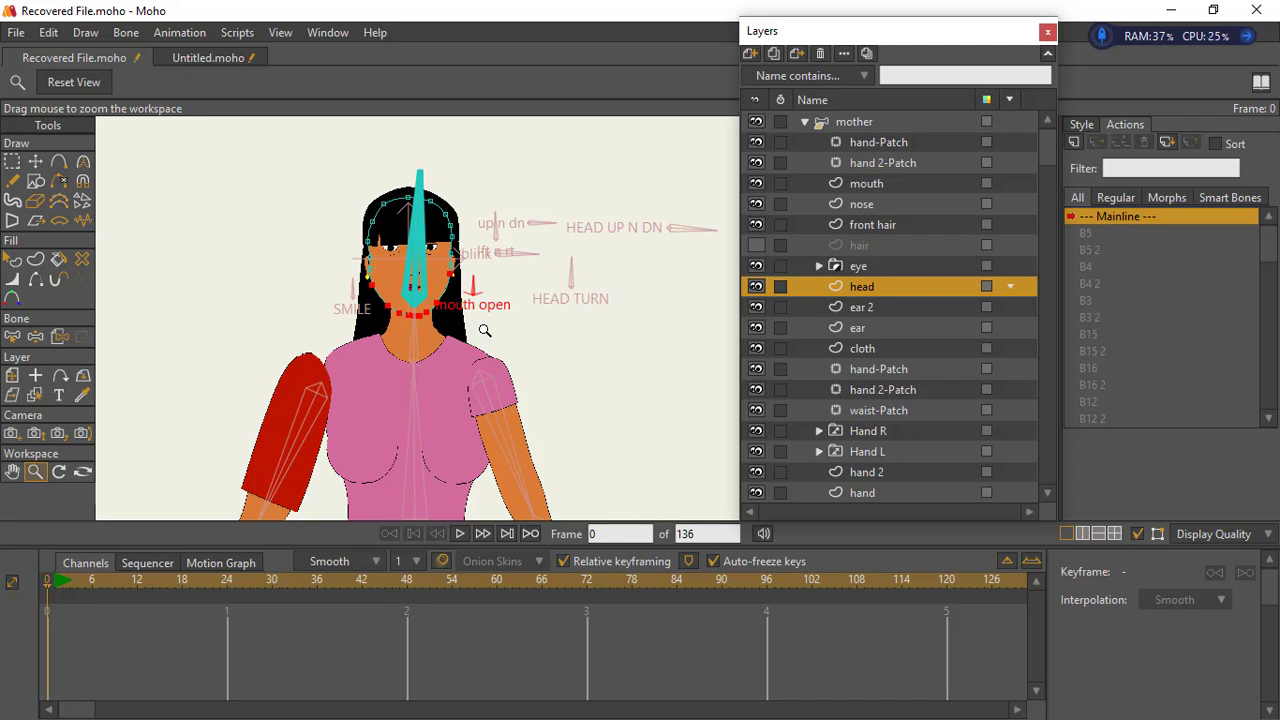
- Collapse the mother layer group and select the father layer
click(846, 126)
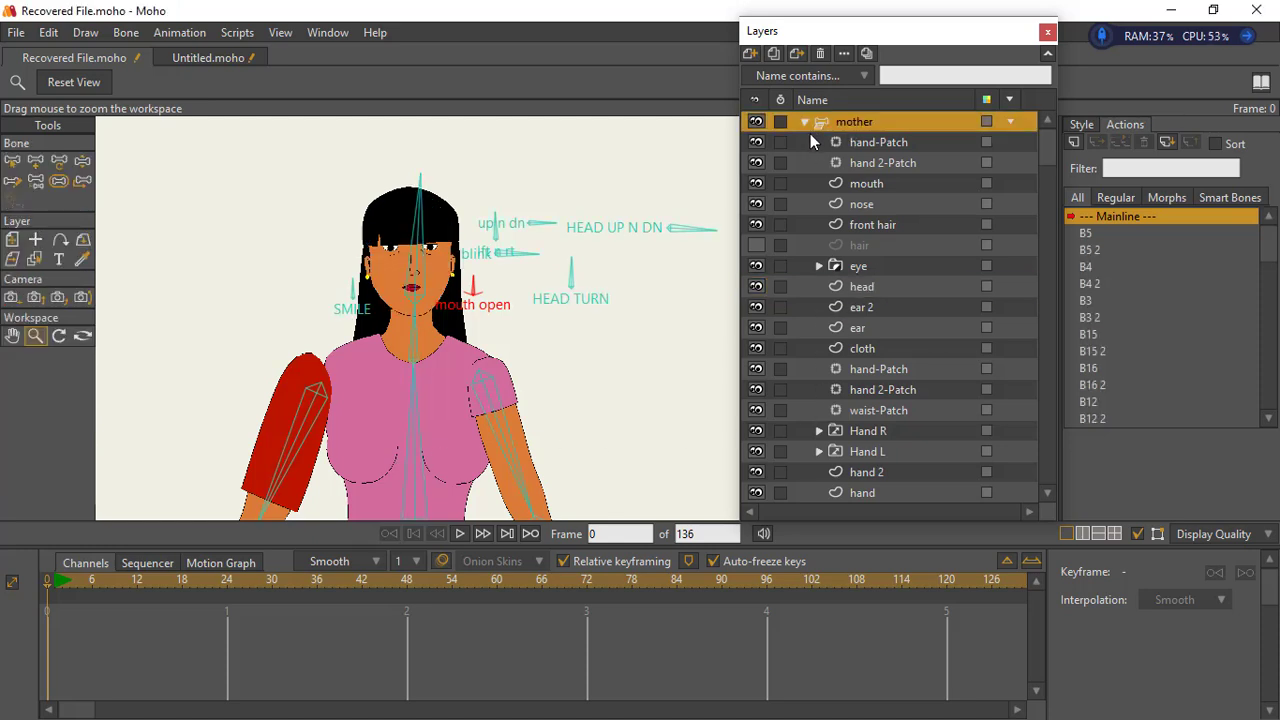
click(805, 122)
click(855, 150)
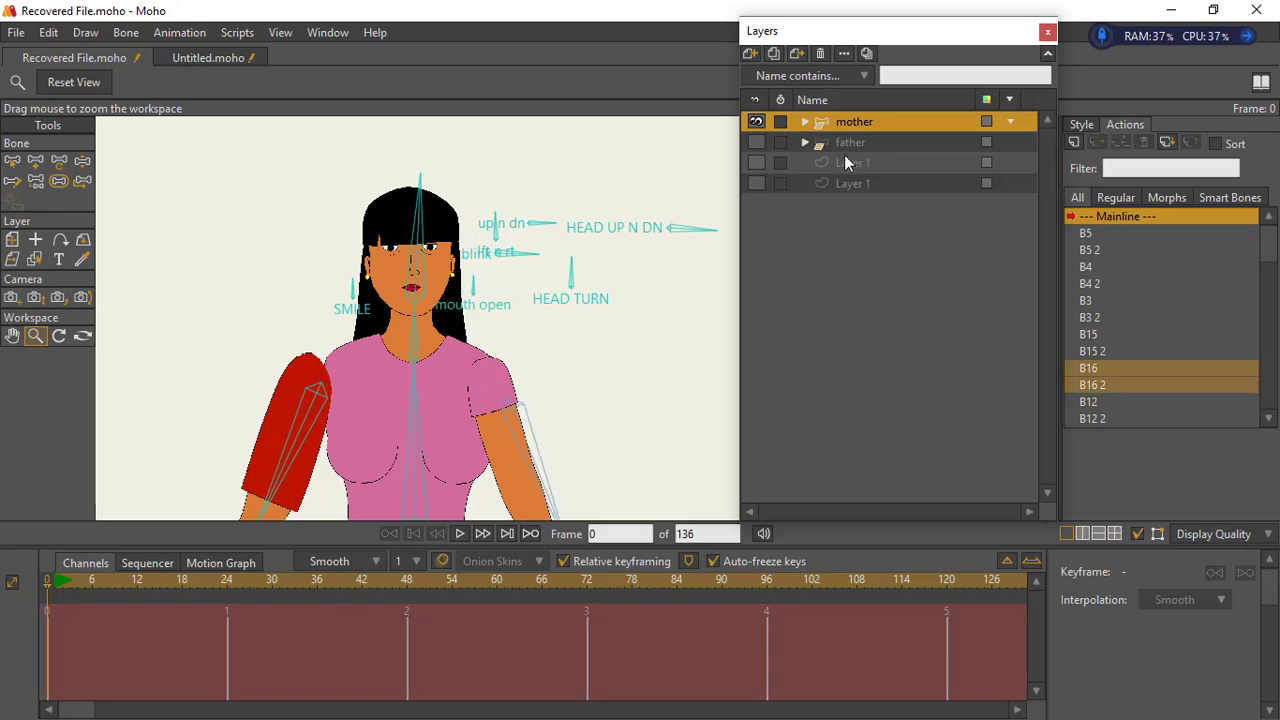
click(837, 147)
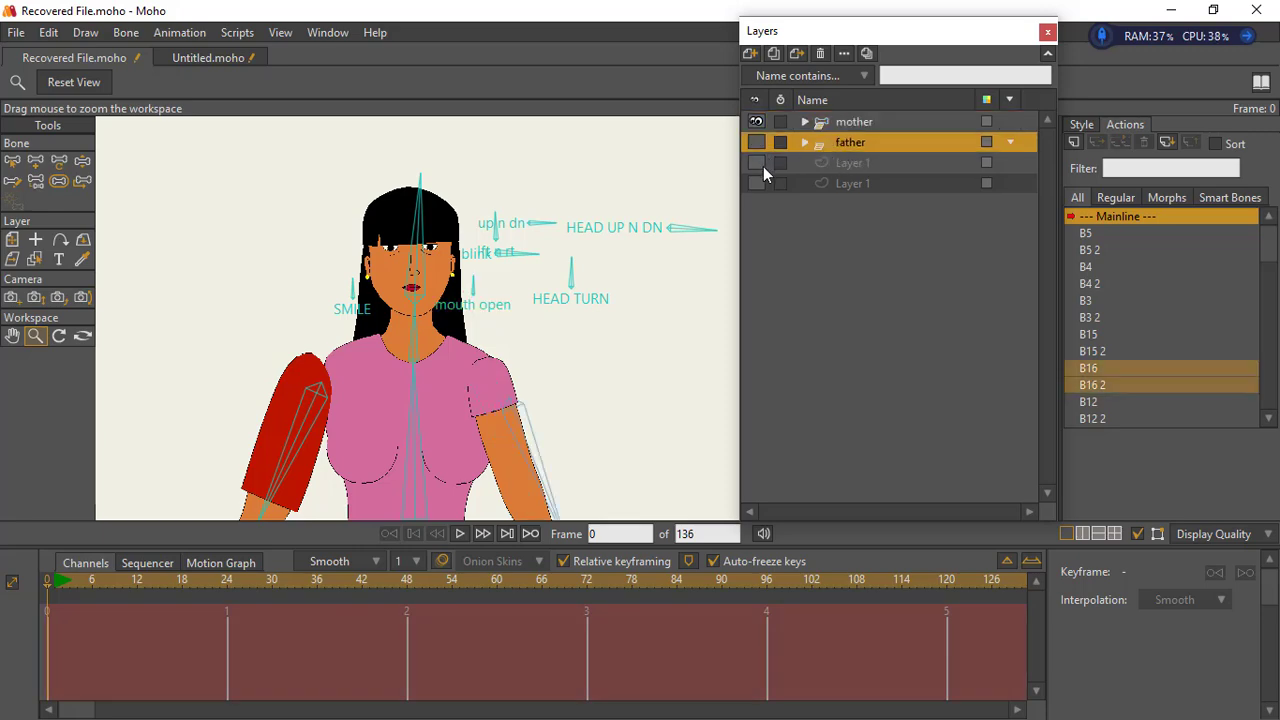
scroll(560, 385, down, 3)
drag(569, 509, 449, 299)
drag(491, 371, 497, 410)
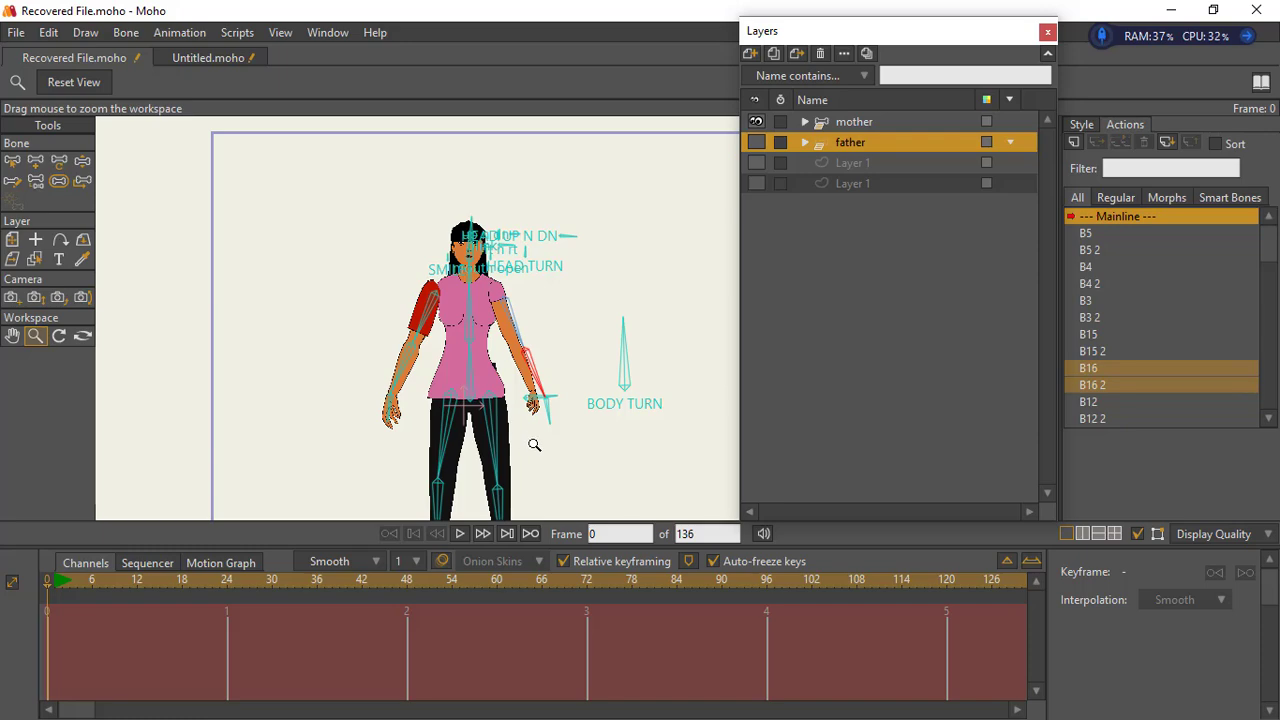
drag(531, 446, 447, 437)
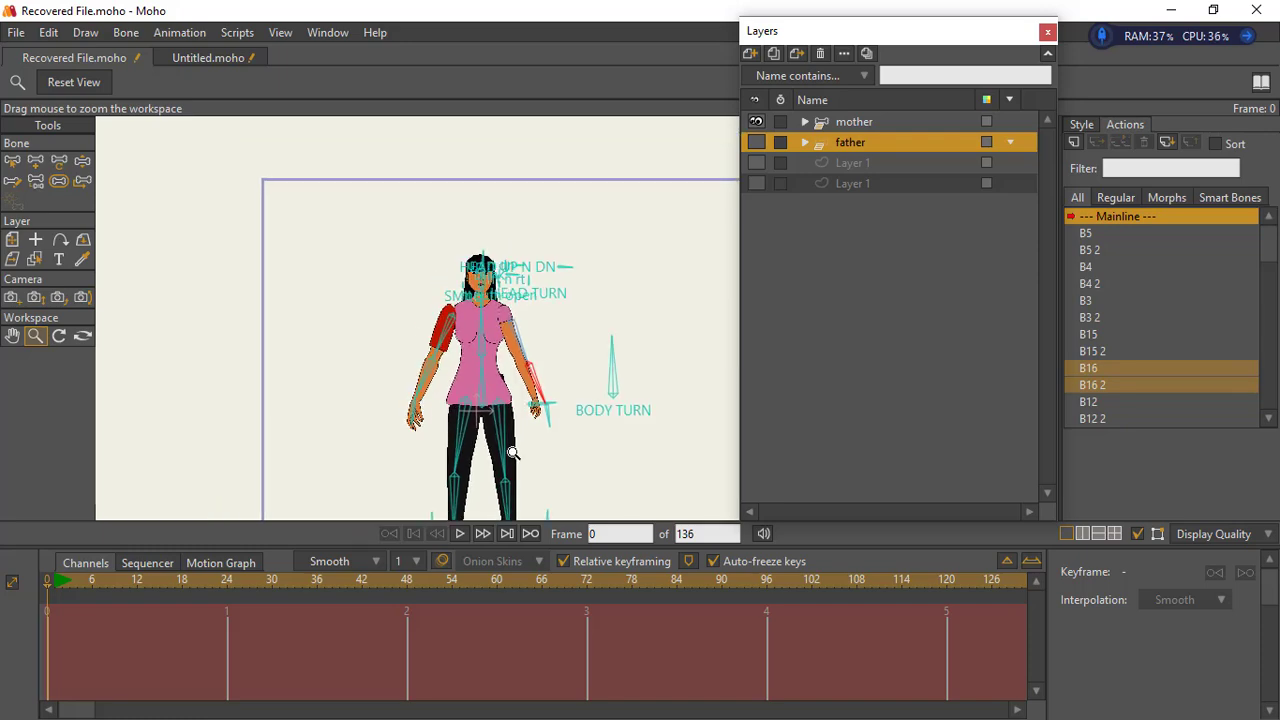
drag(591, 400, 545, 440)
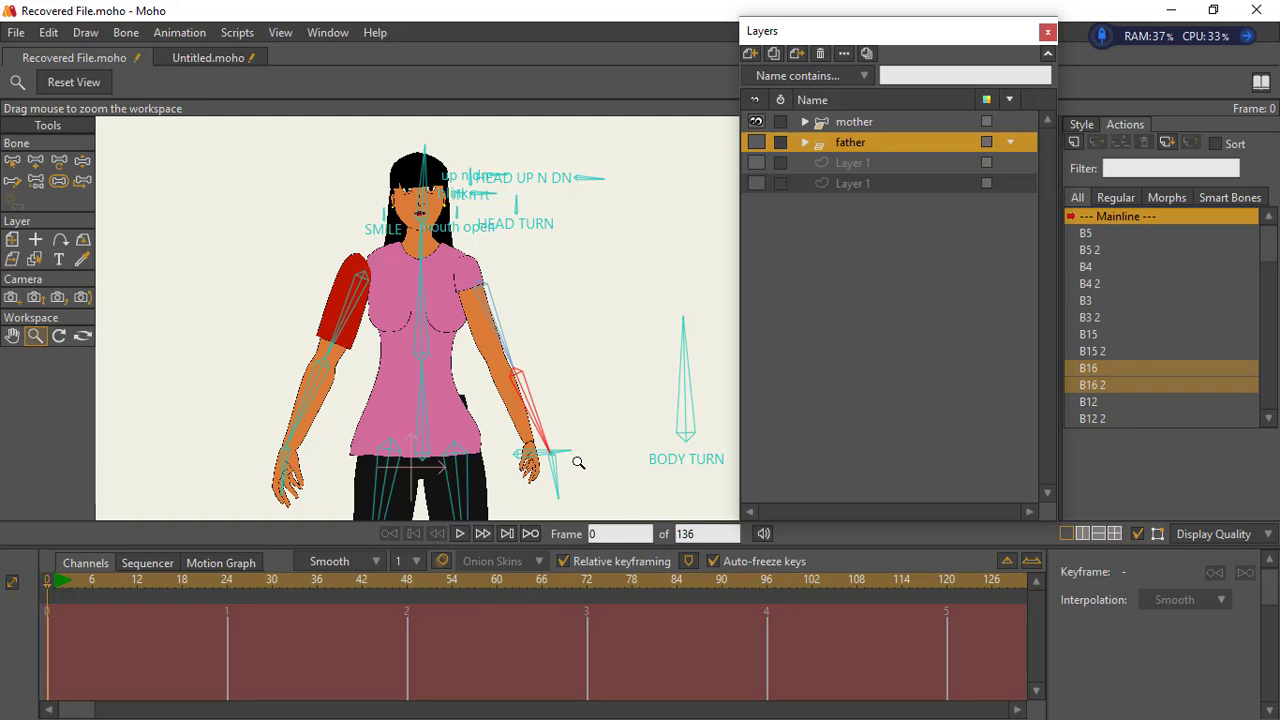
drag(570, 464, 556, 461)
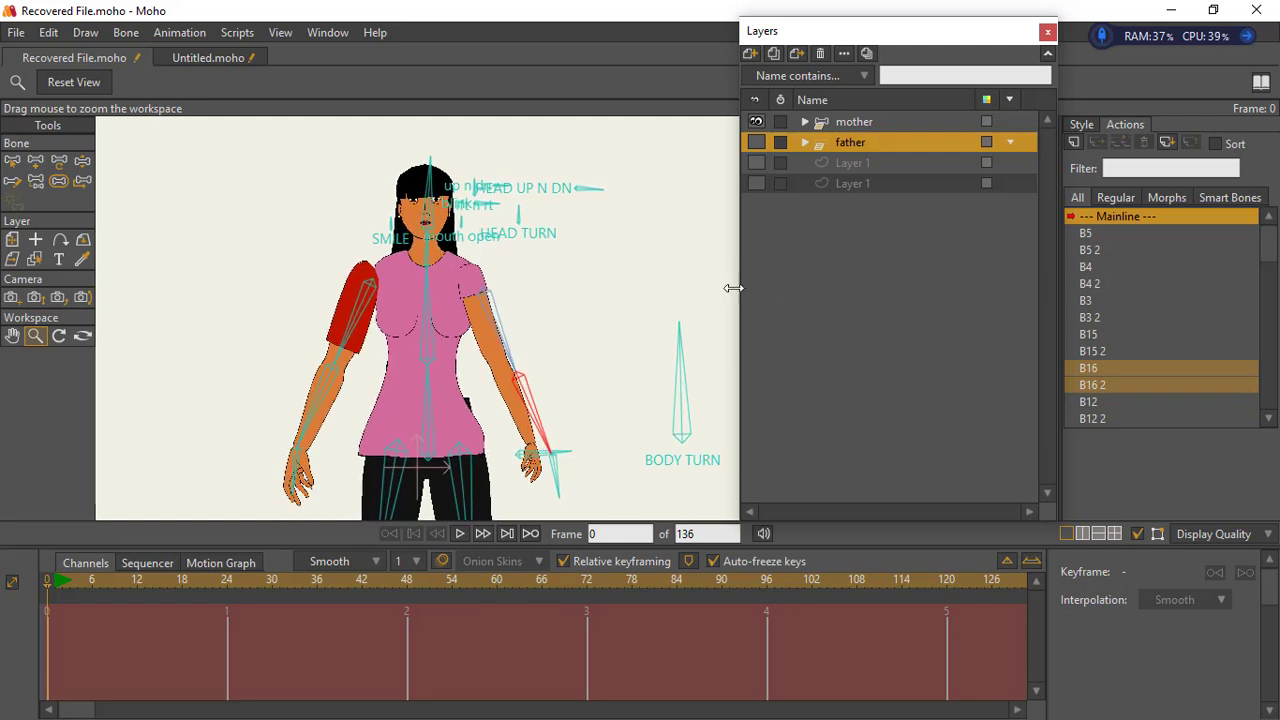
- Make the father layer visible and hide the mother layer
click(831, 127)
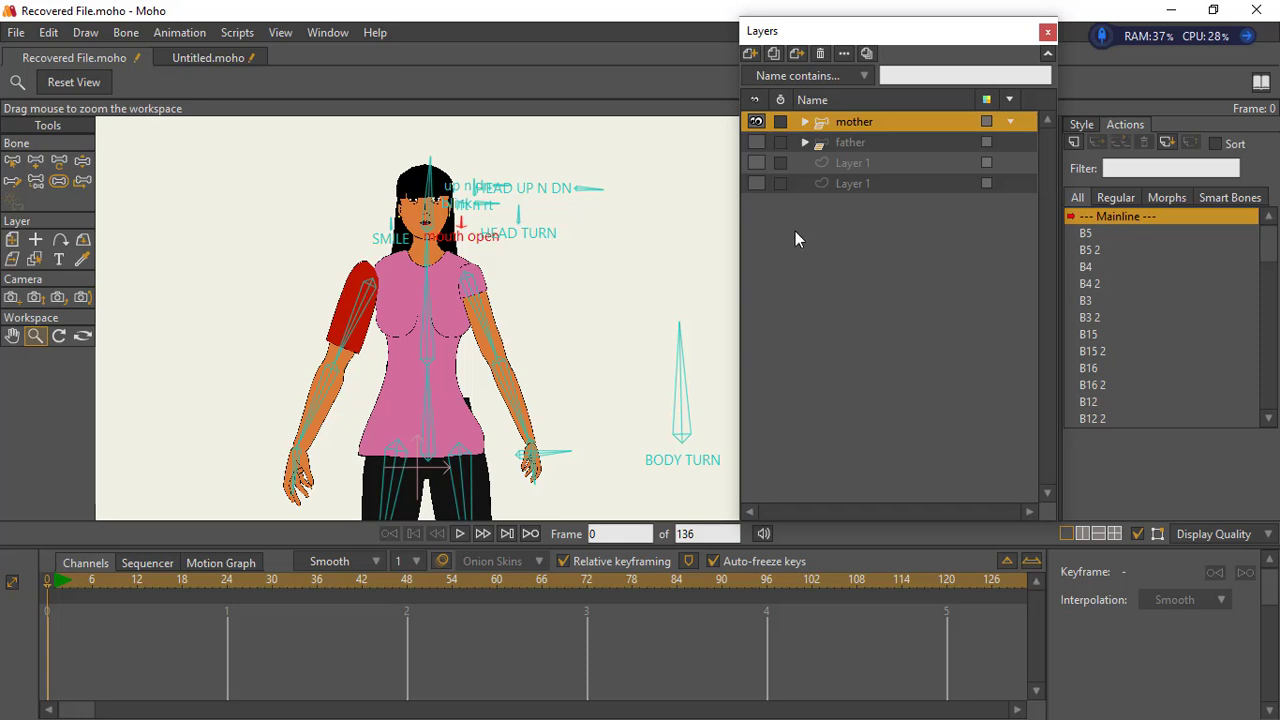
click(756, 142)
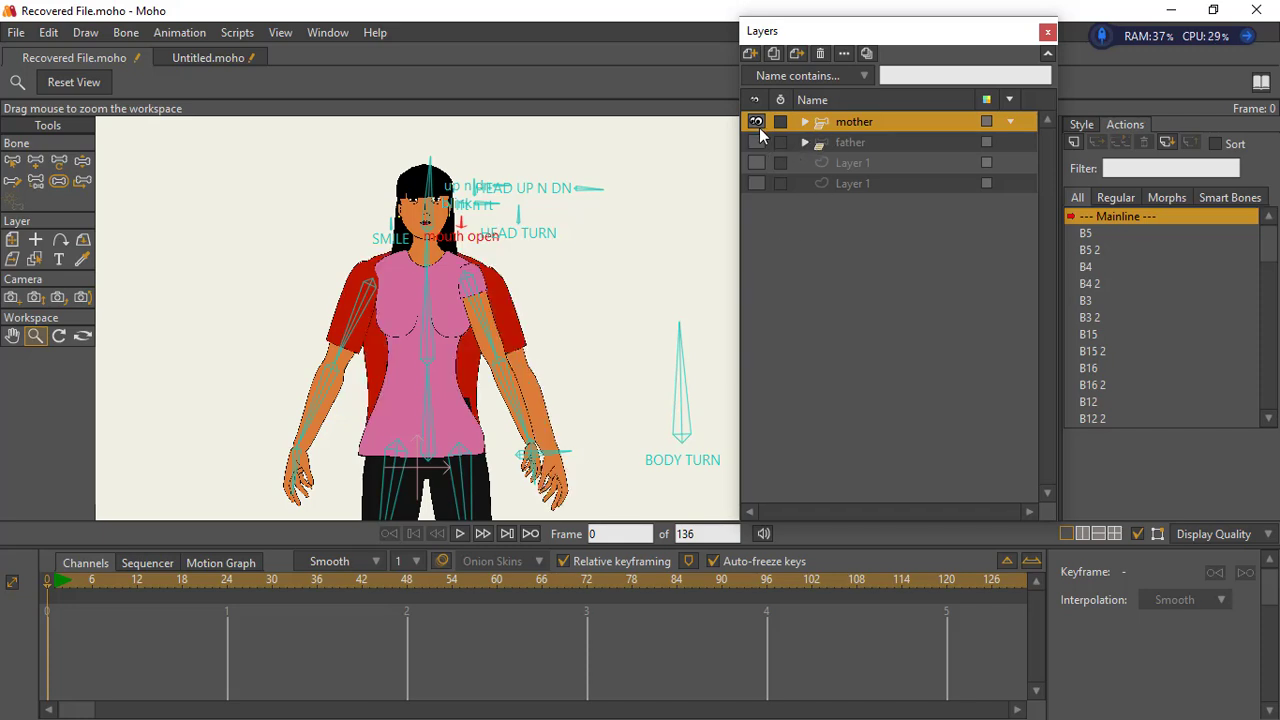
click(757, 121)
drag(541, 344, 395, 249)
drag(536, 380, 500, 377)
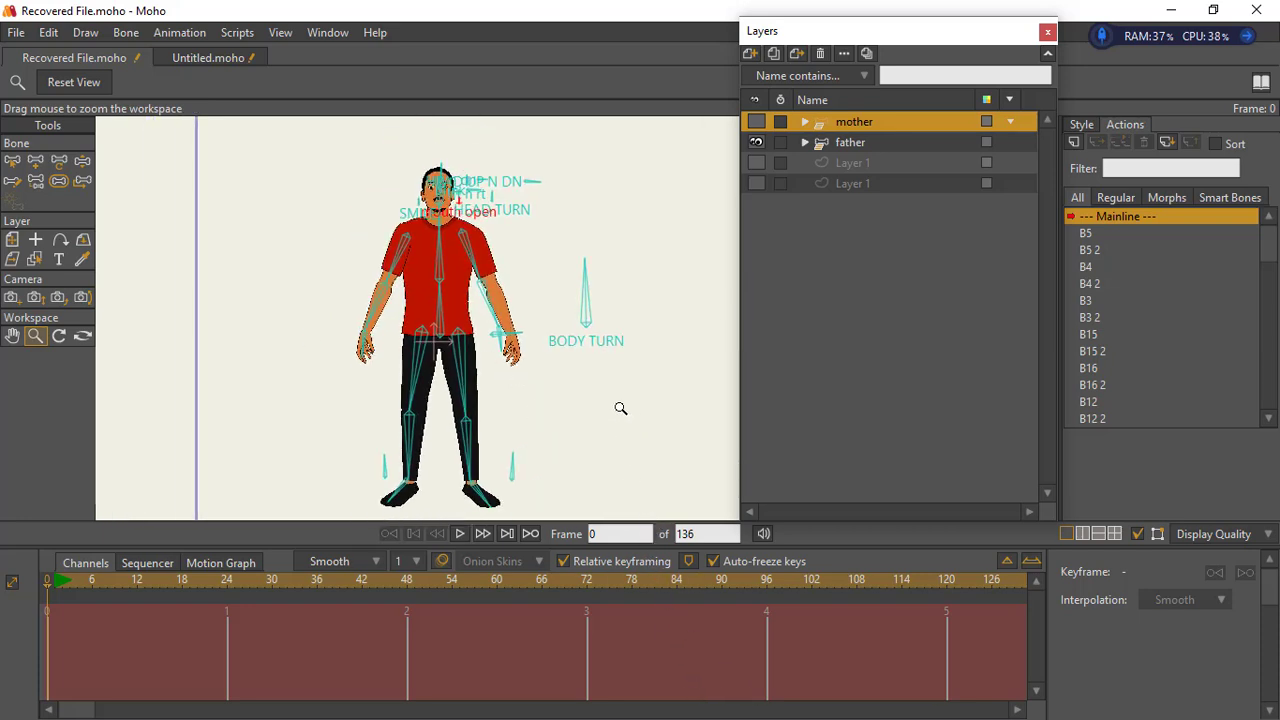
- Try activating the walk foward 1 action at frame 1 with the mother layer selected and play it back
click(82, 160)
drag(468, 444, 467, 470)
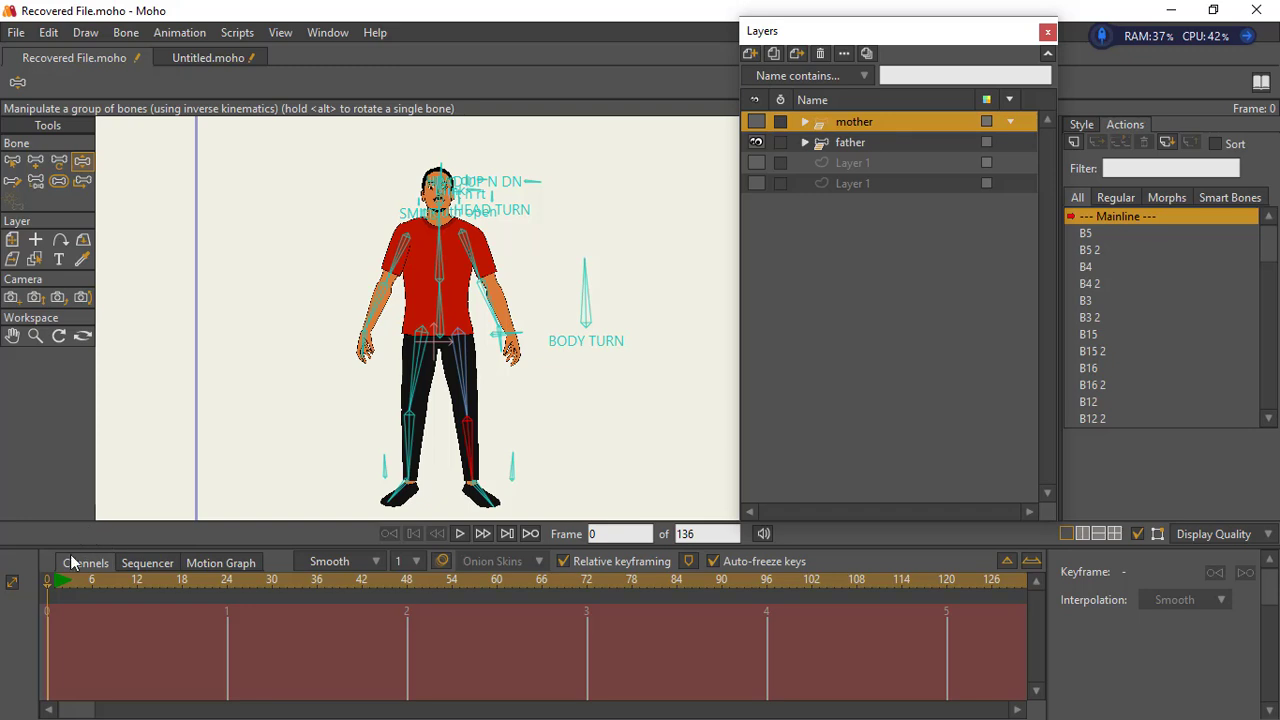
click(56, 588)
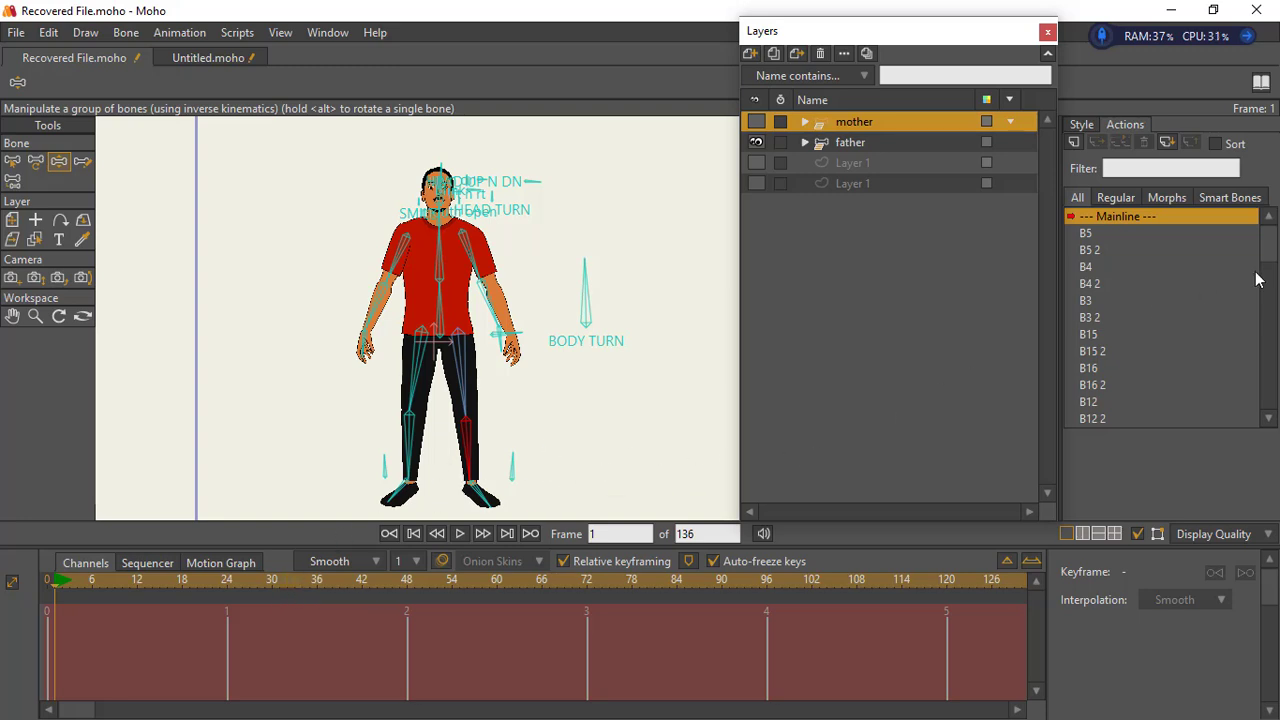
scroll(1258, 280, down, 15)
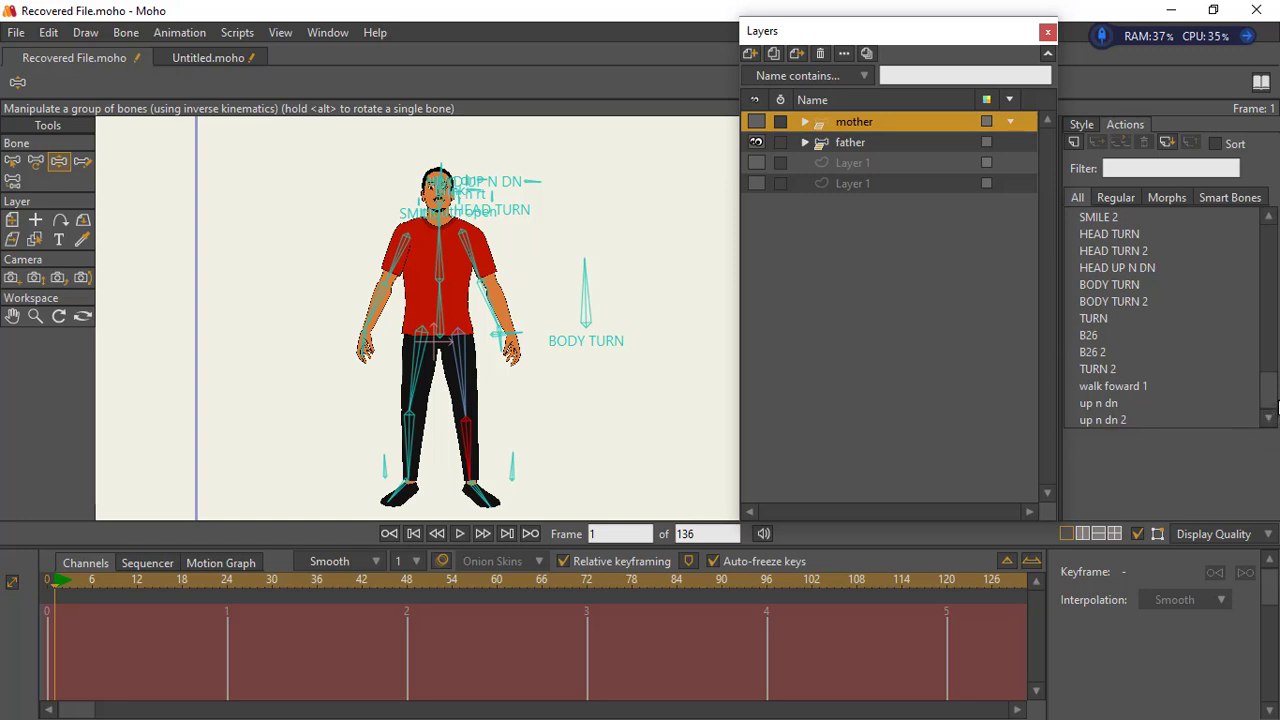
click(1120, 388)
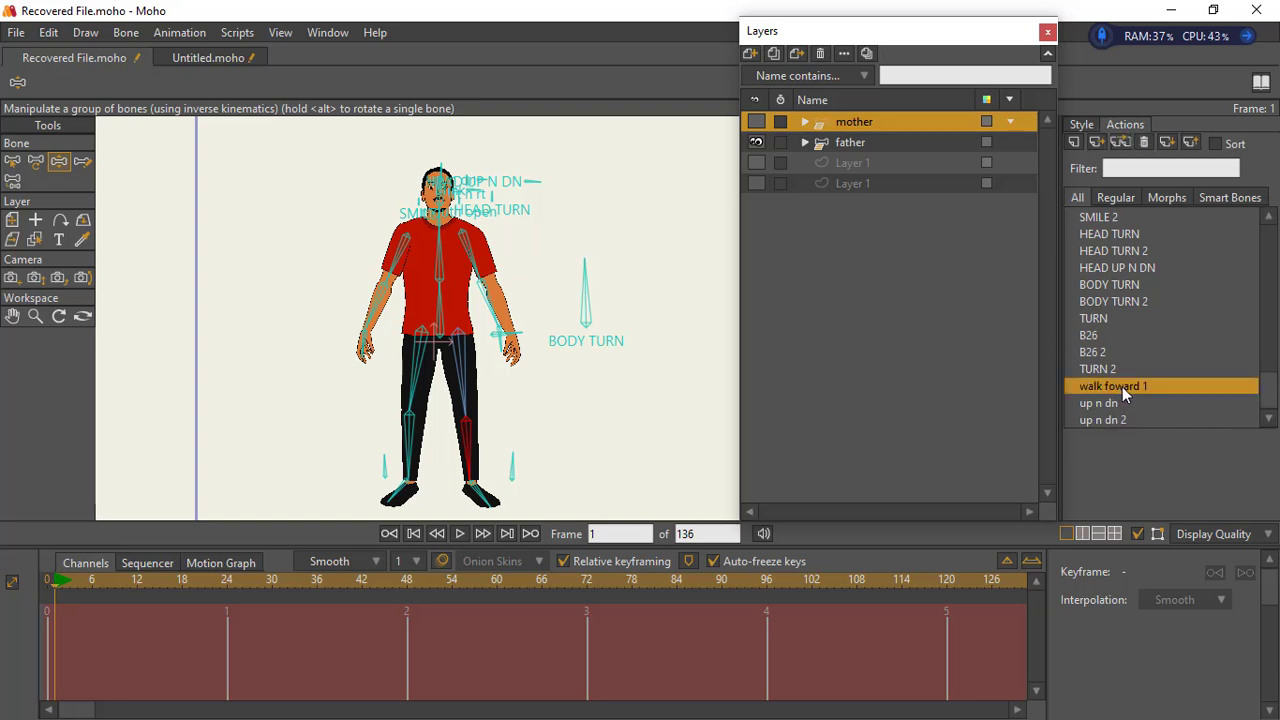
double_click(1122, 387)
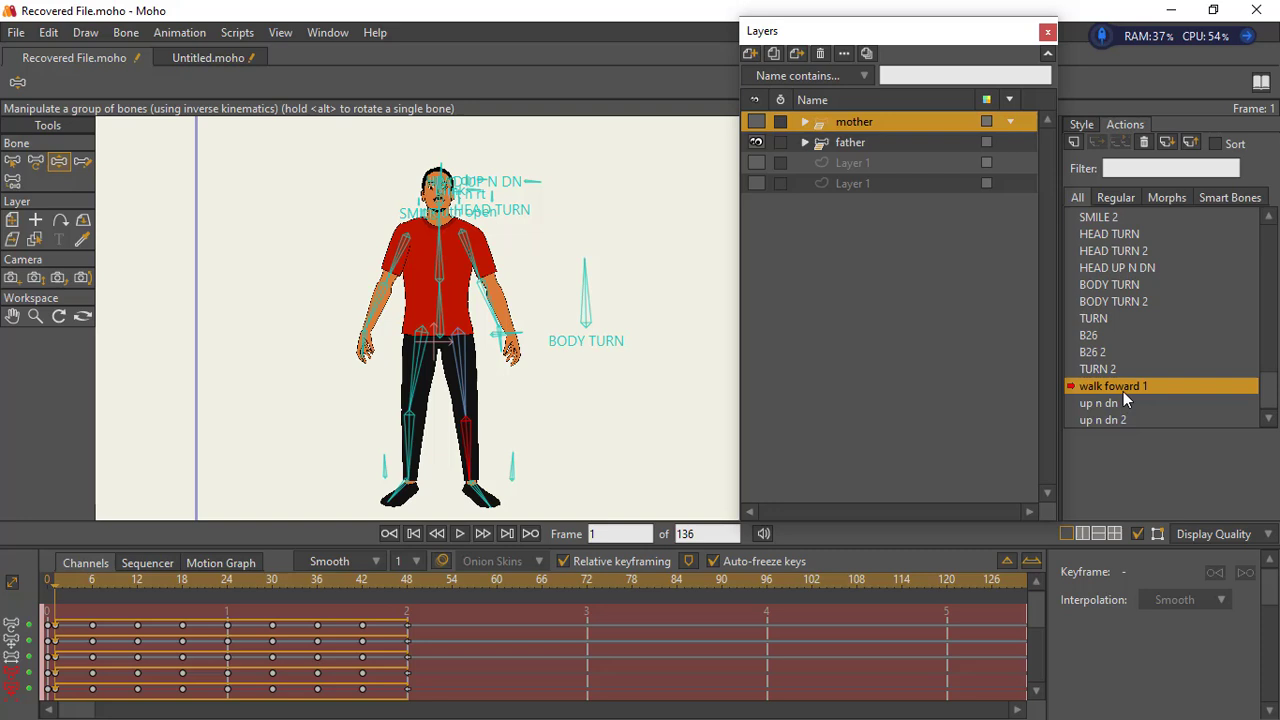
click(459, 534)
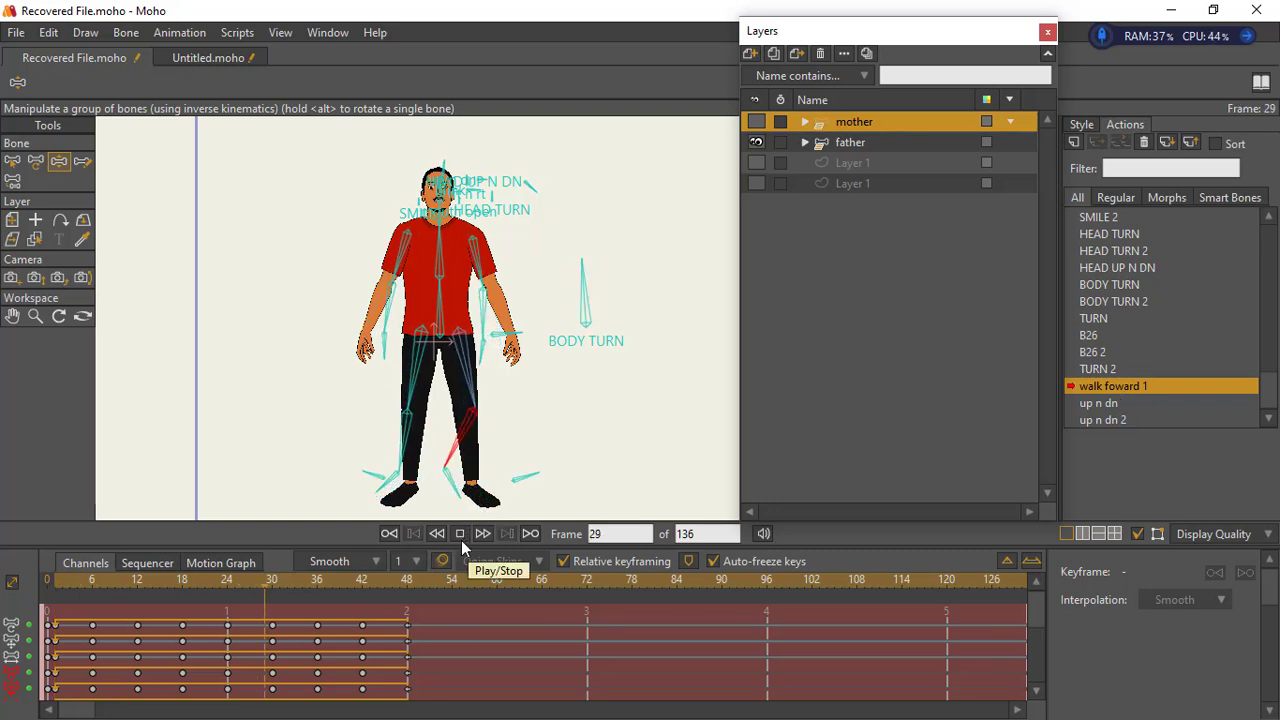
click(53, 578)
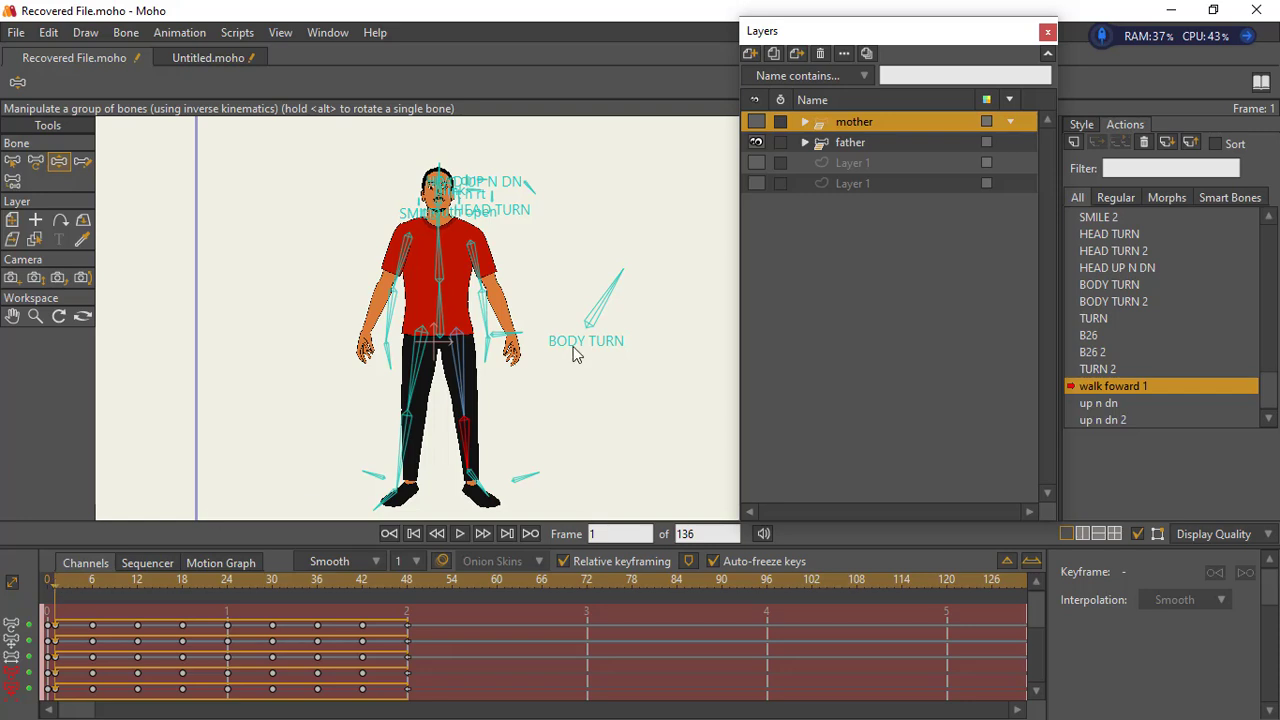
- Activate the walk foward 1 action on the father layer, play it to preview the walk, and return to frame 1
click(836, 150)
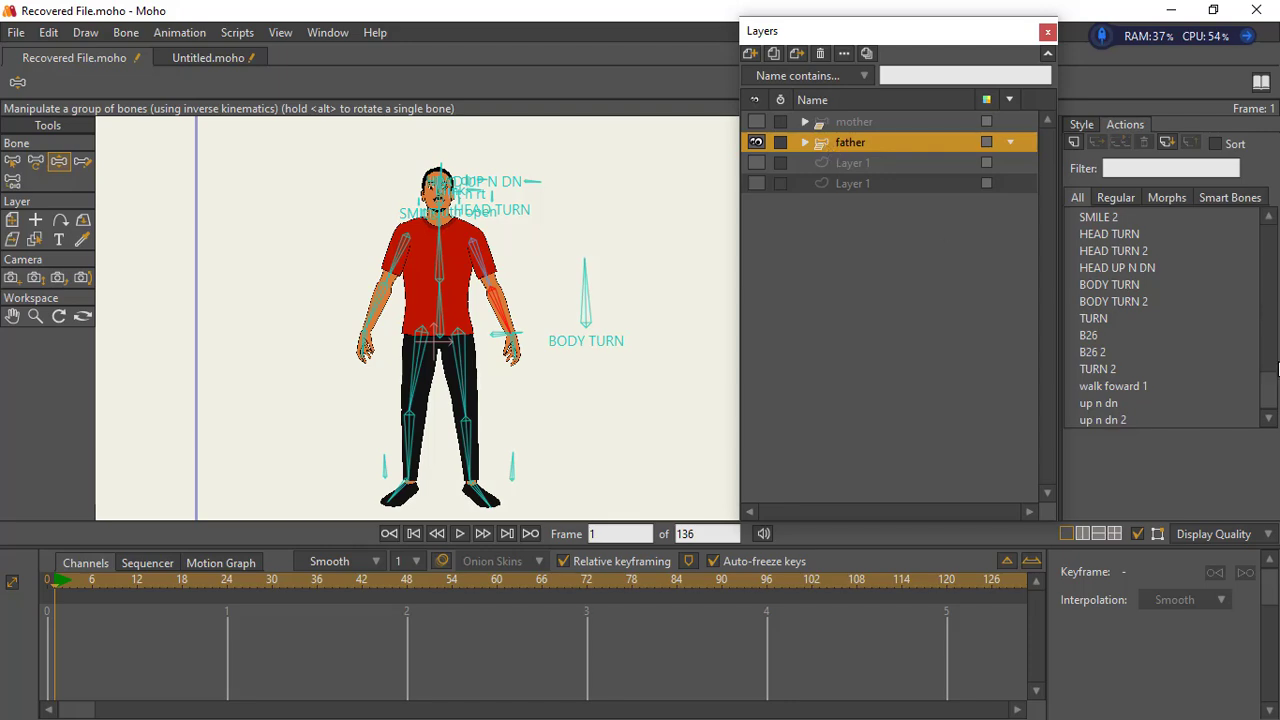
click(1124, 20)
double_click(1139, 386)
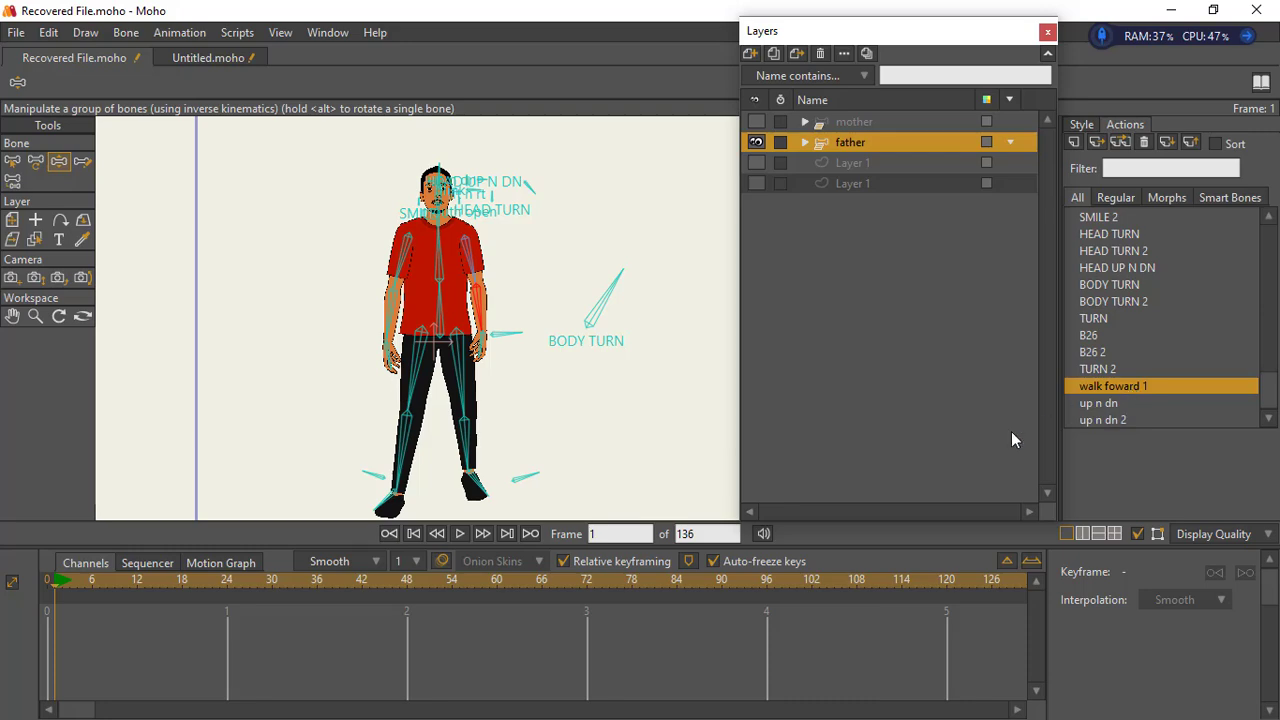
click(460, 534)
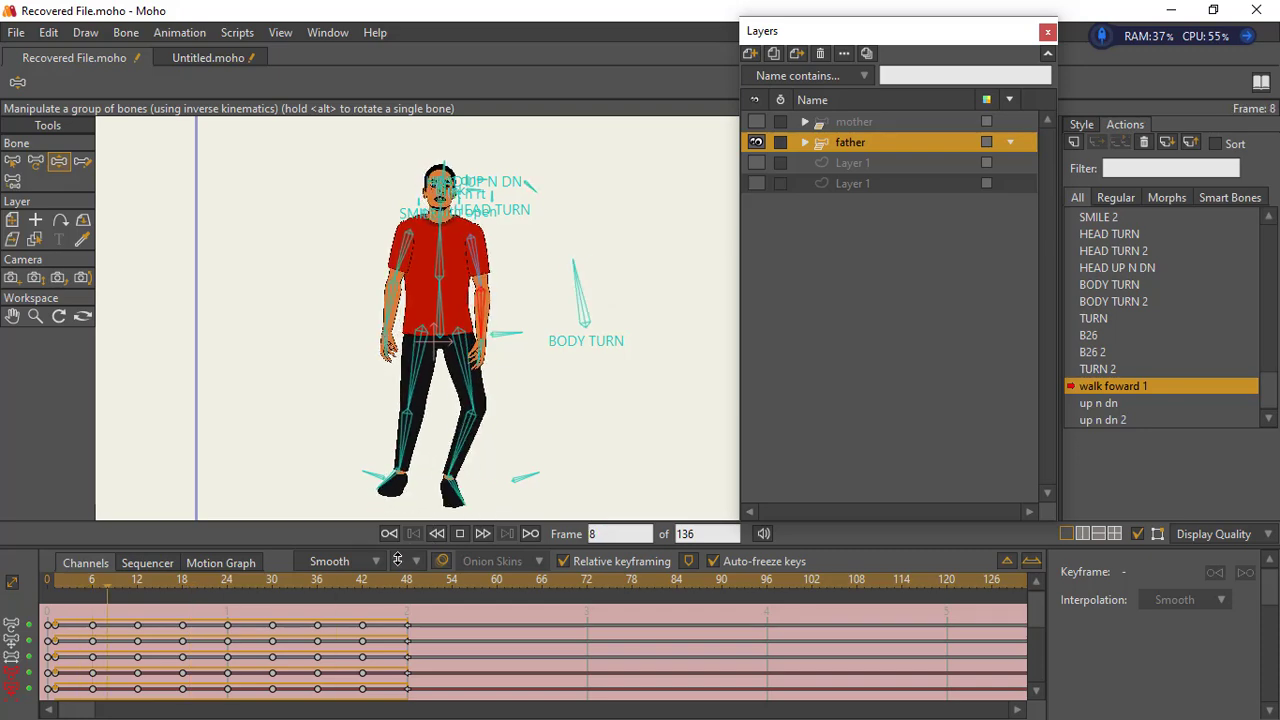
click(459, 536)
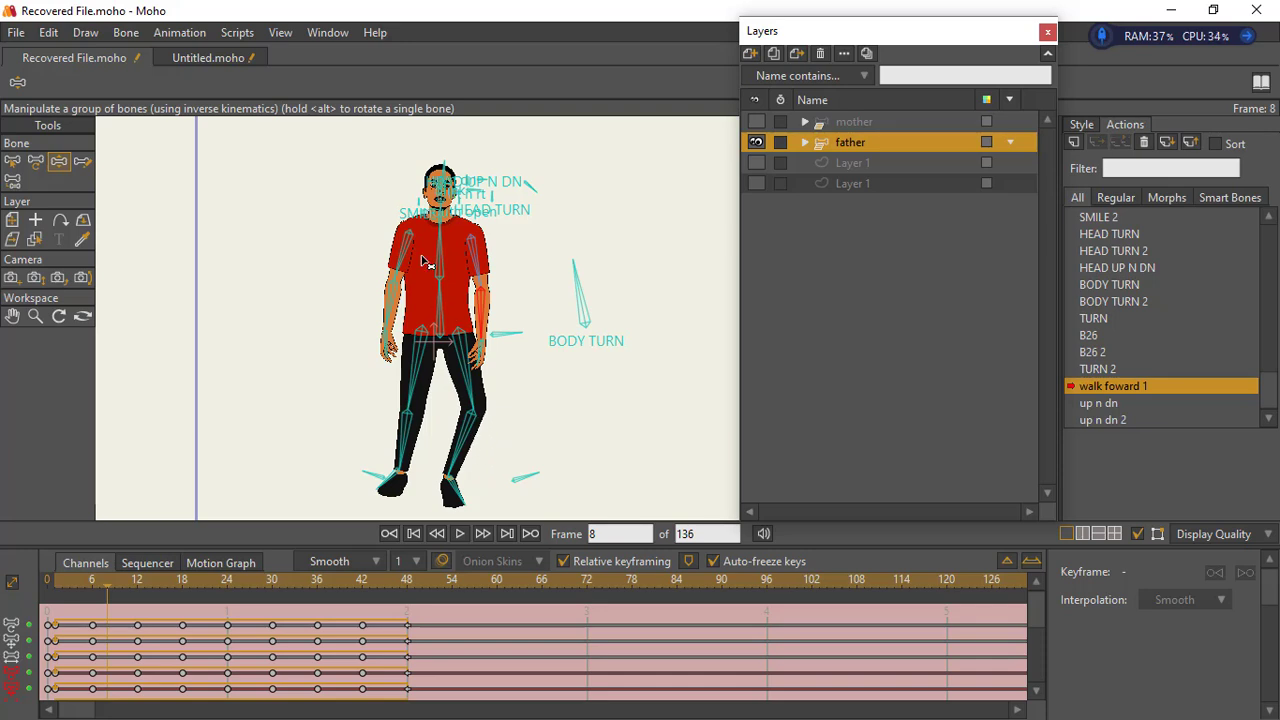
click(51, 588)
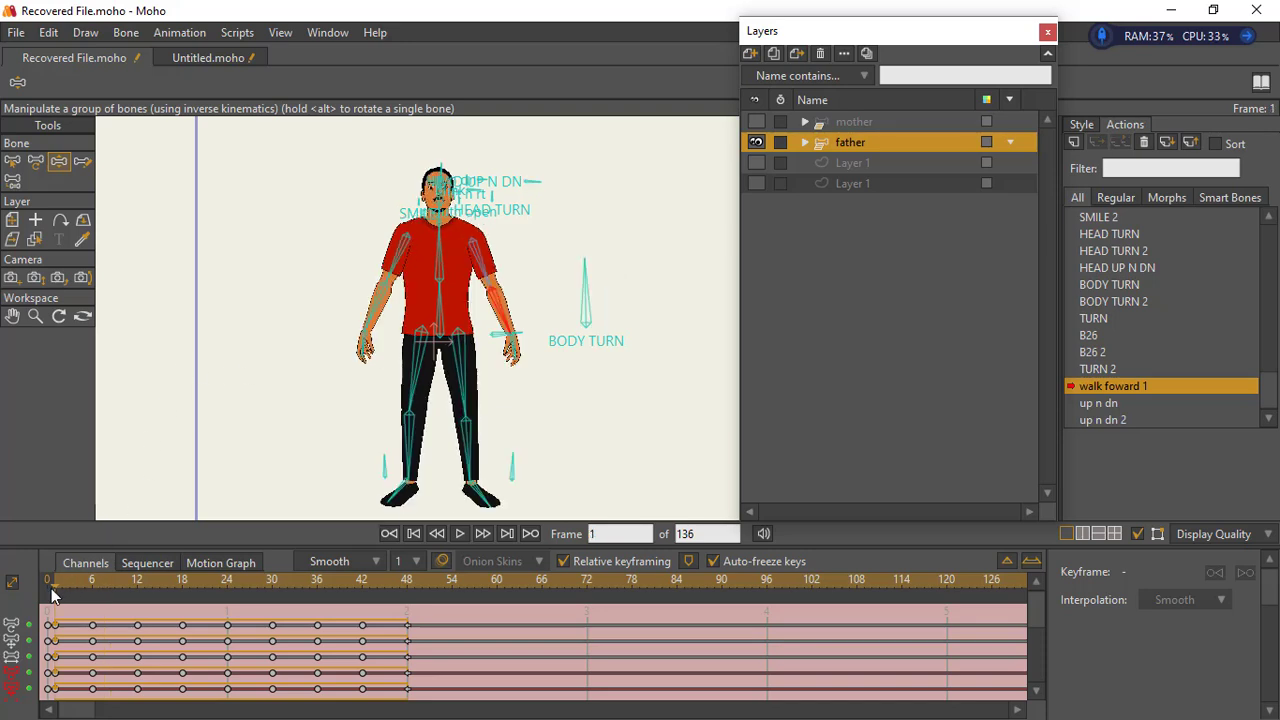
key(Left)
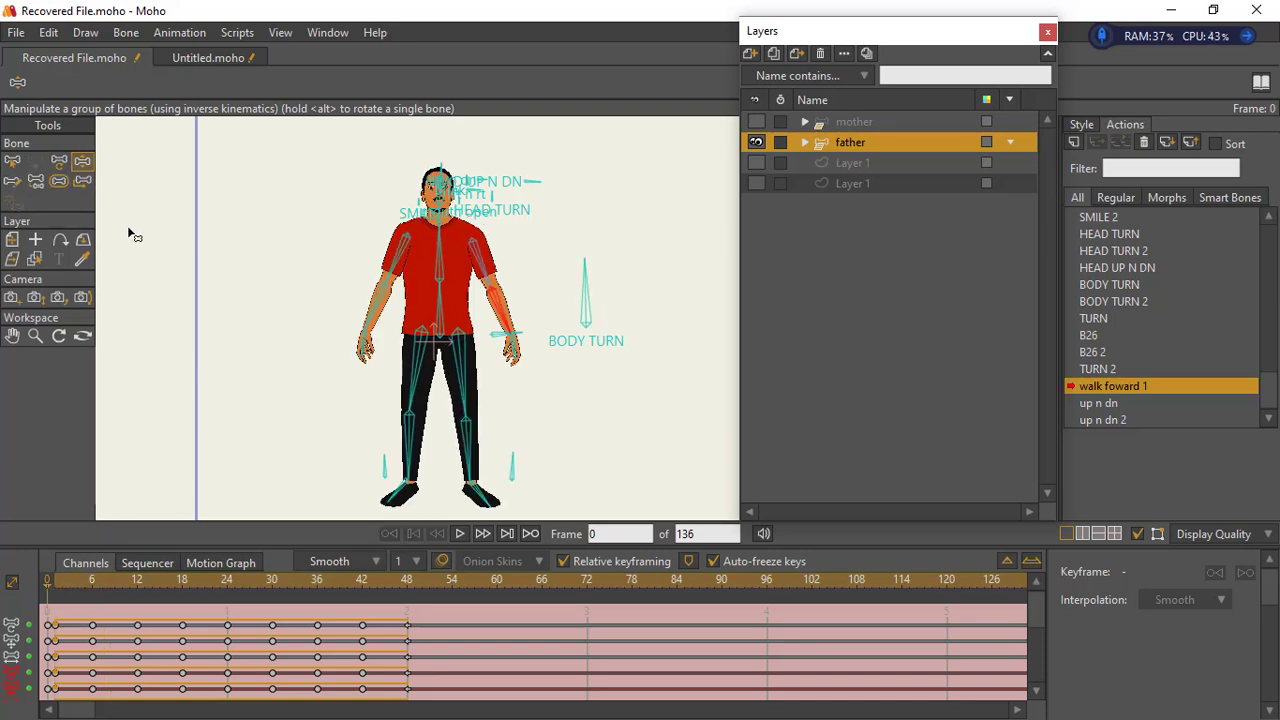
click(12, 240)
drag(586, 165, 512, 360)
click(35, 337)
drag(380, 308, 600, 205)
drag(638, 198, 557, 351)
drag(428, 370, 510, 376)
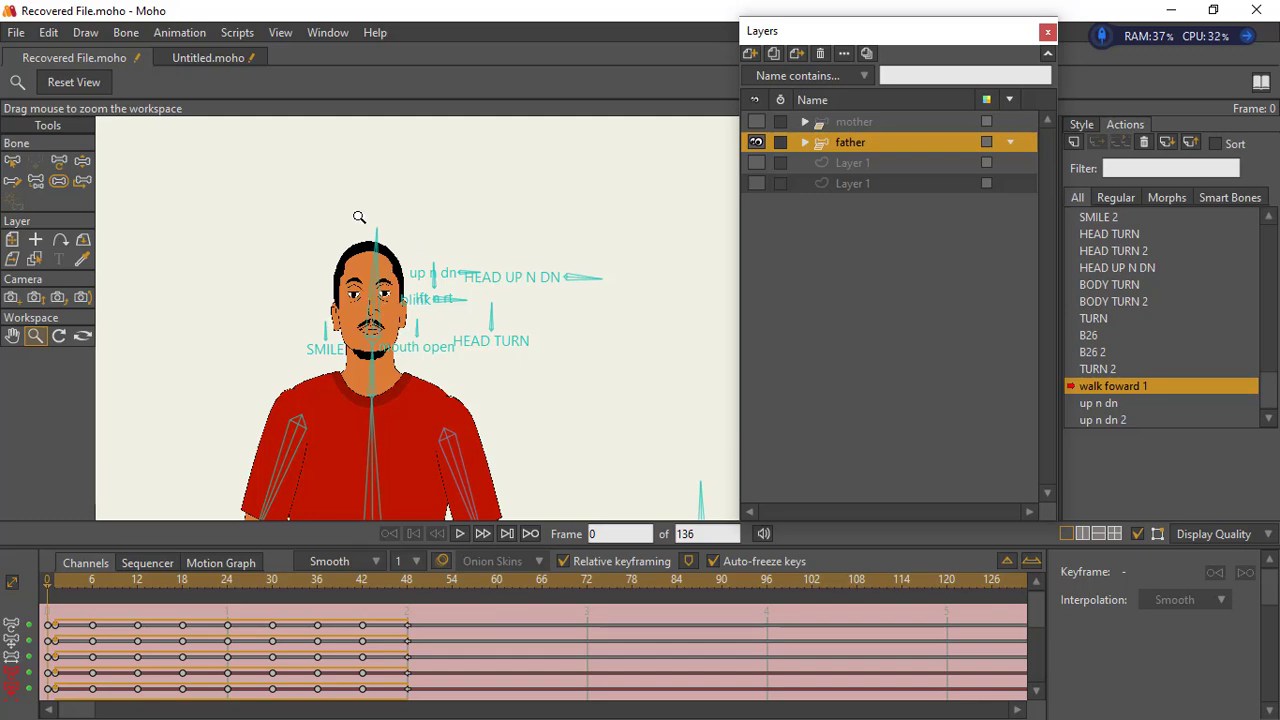
drag(449, 418, 390, 268)
drag(338, 335, 335, 335)
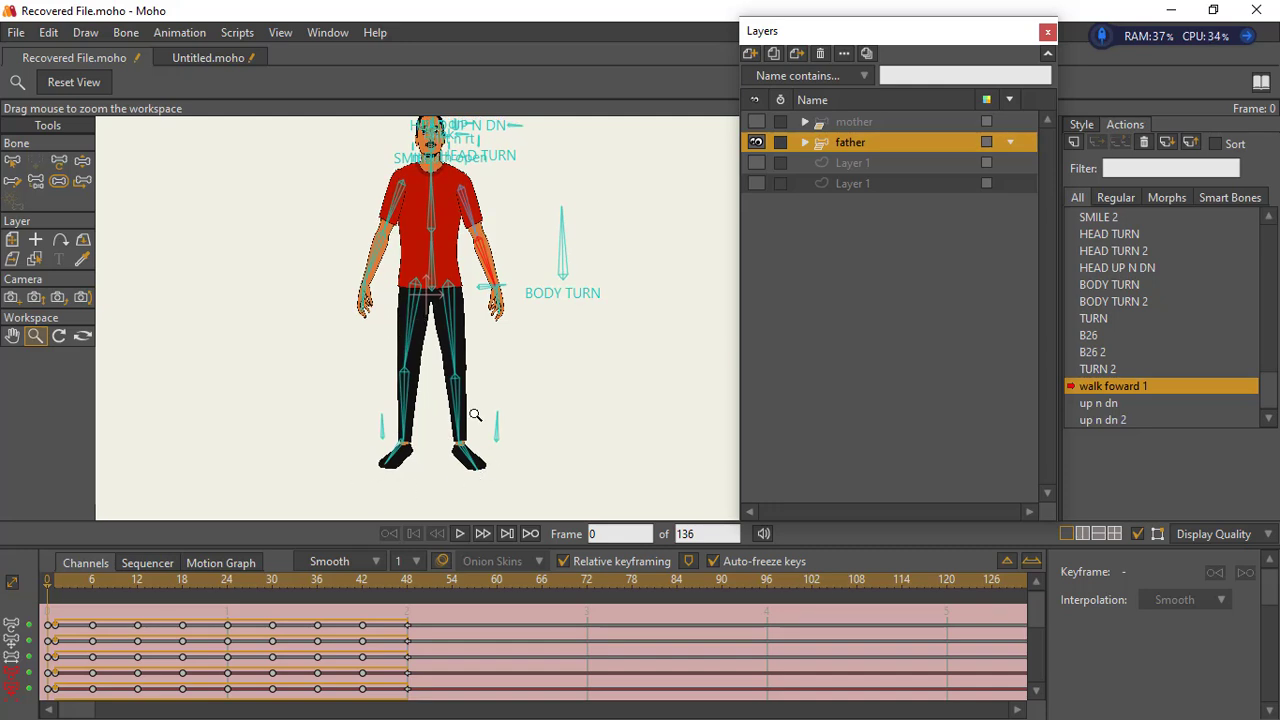
drag(534, 287, 540, 427)
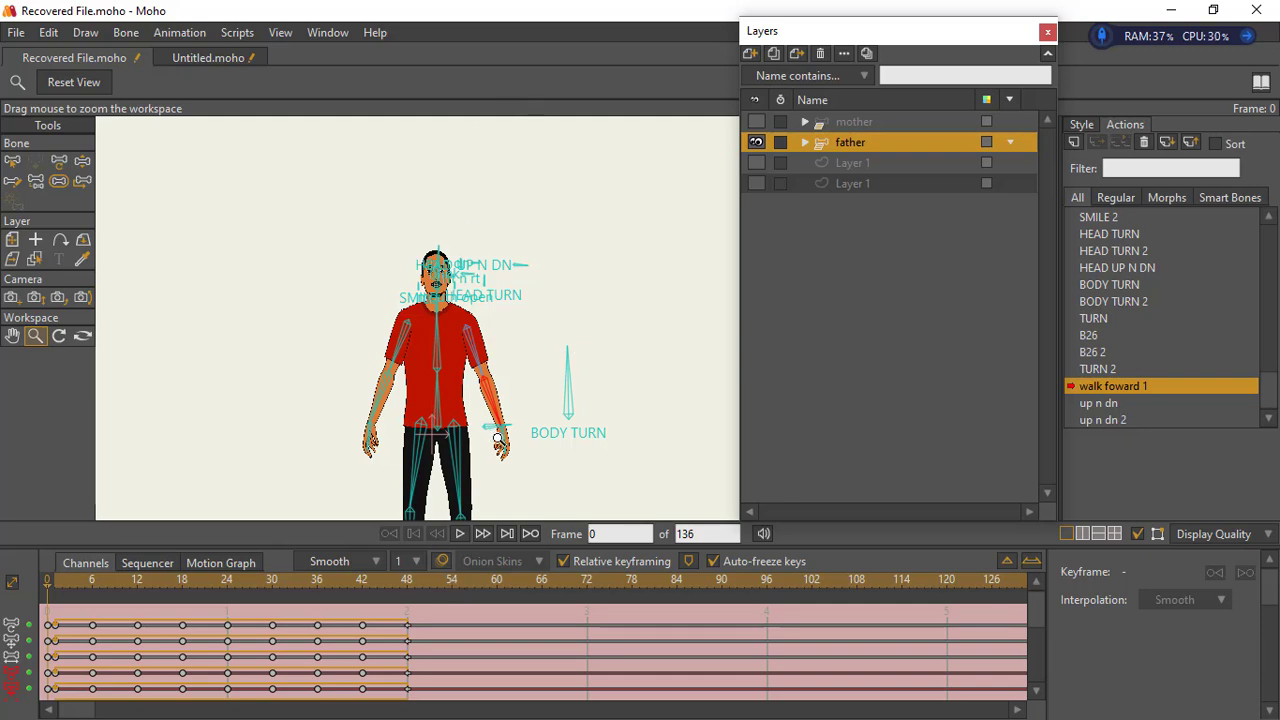
drag(699, 369, 517, 363)
drag(507, 274, 466, 337)
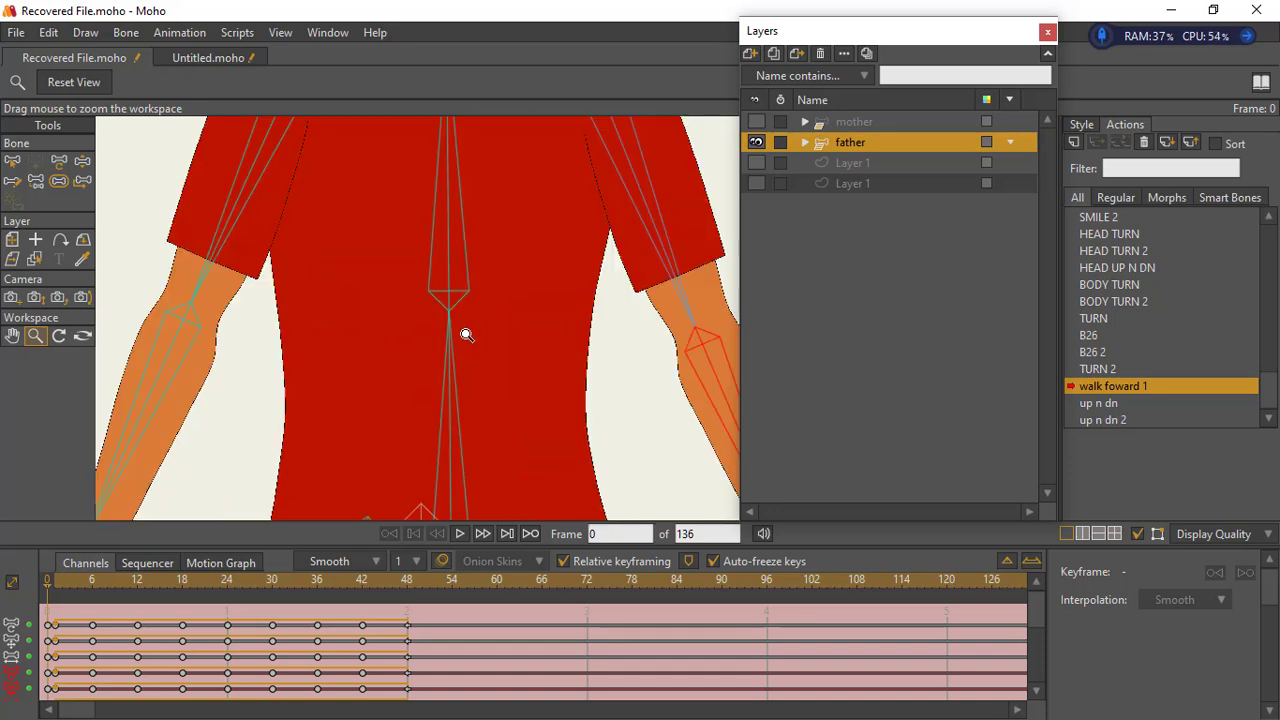
- Reselect the father layer on the Mainline and swing the mouth open bone to test the mouth motion
key(Up)
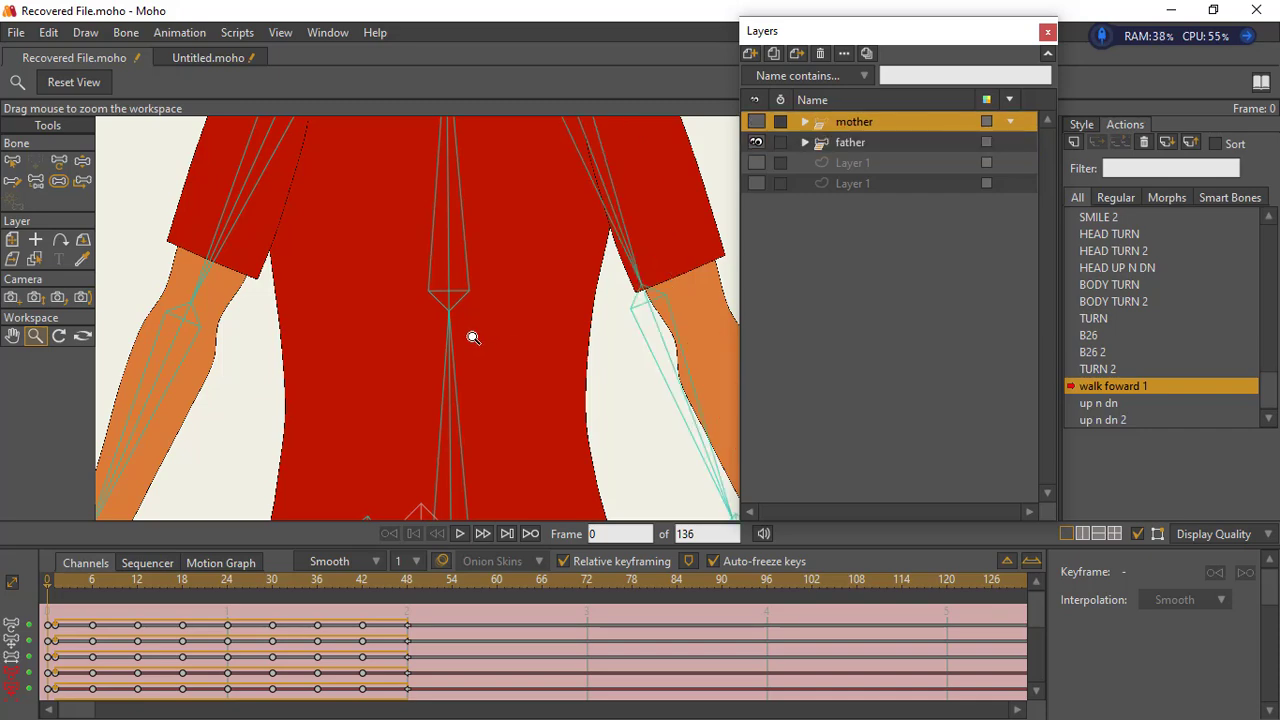
key(Up)
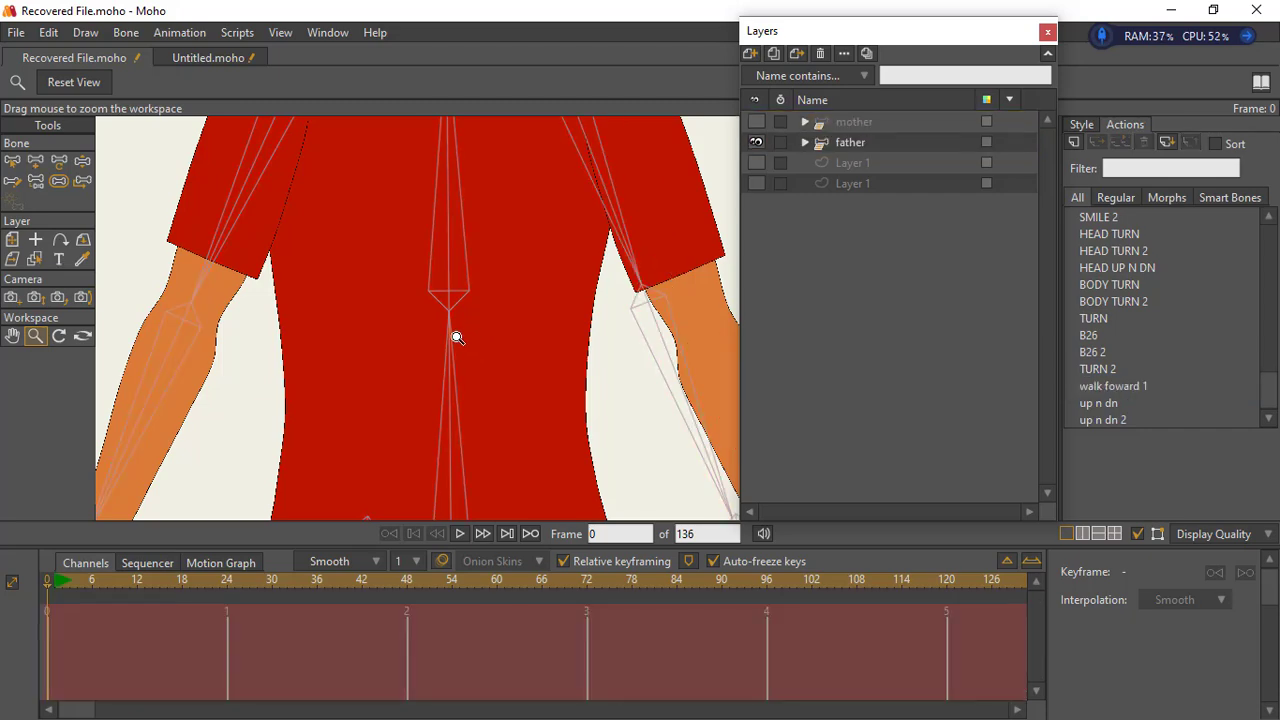
drag(455, 337, 508, 366)
click(797, 161)
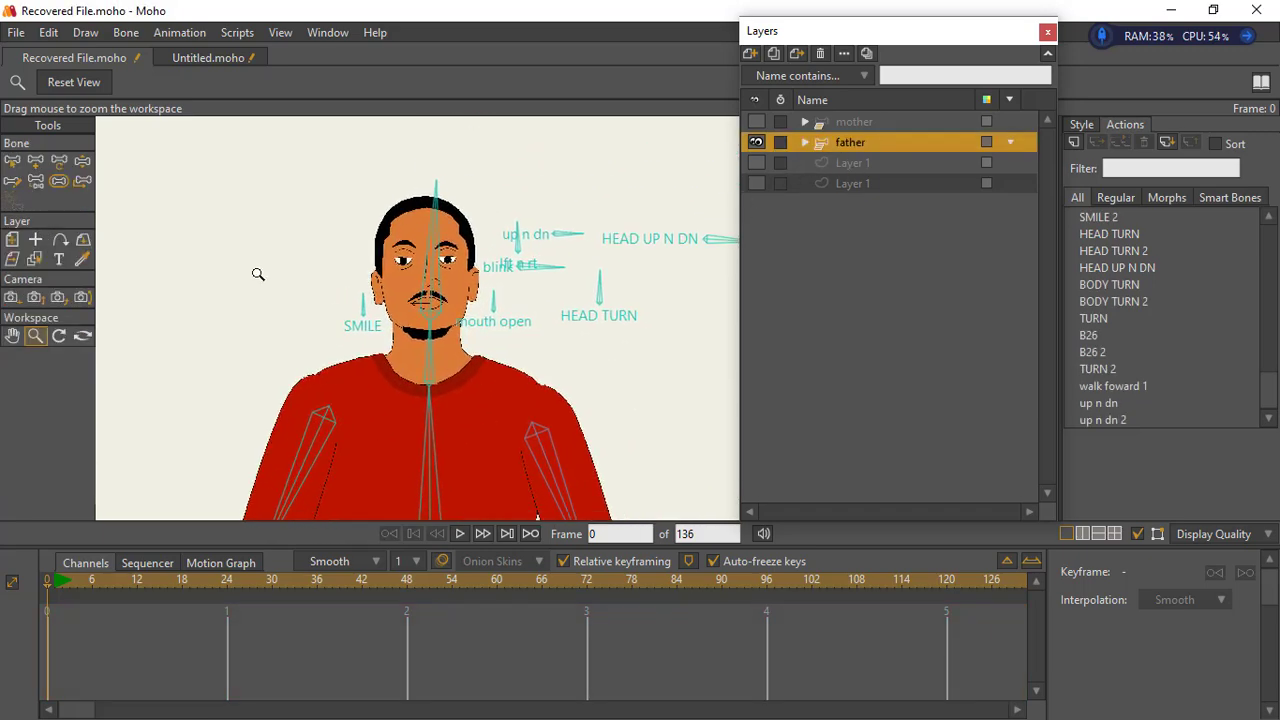
click(83, 160)
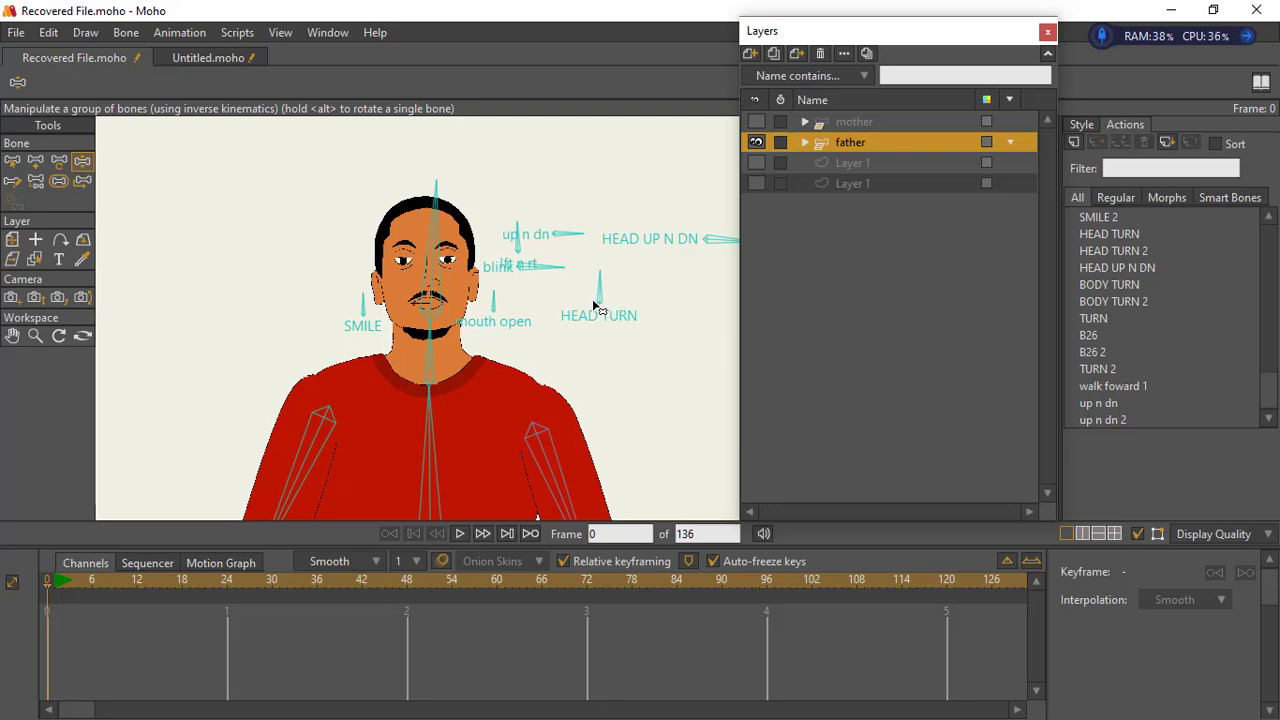
mouse_move(492, 302)
mouse_down()
mouse_move(526, 337)
mouse_move(505, 303)
mouse_move(494, 308)
mouse_up()
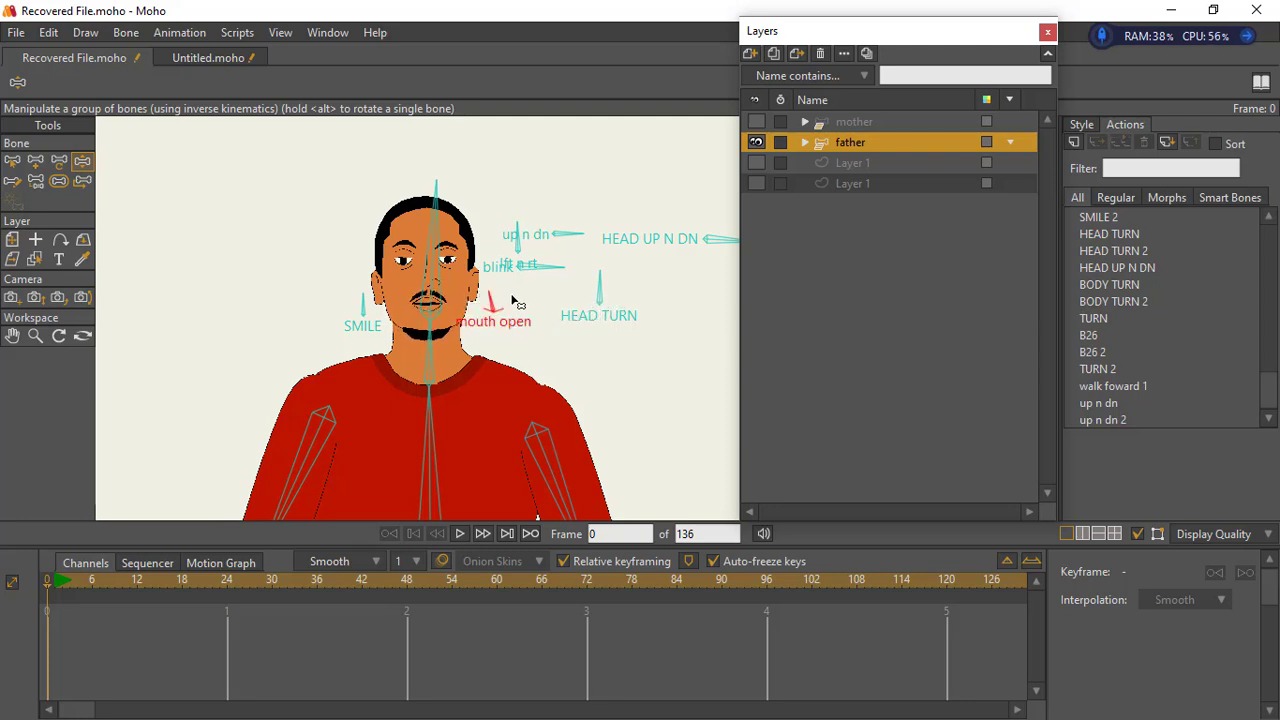
- Create a new action named "mouth talk" for the father layer from frame 1
key(Right)
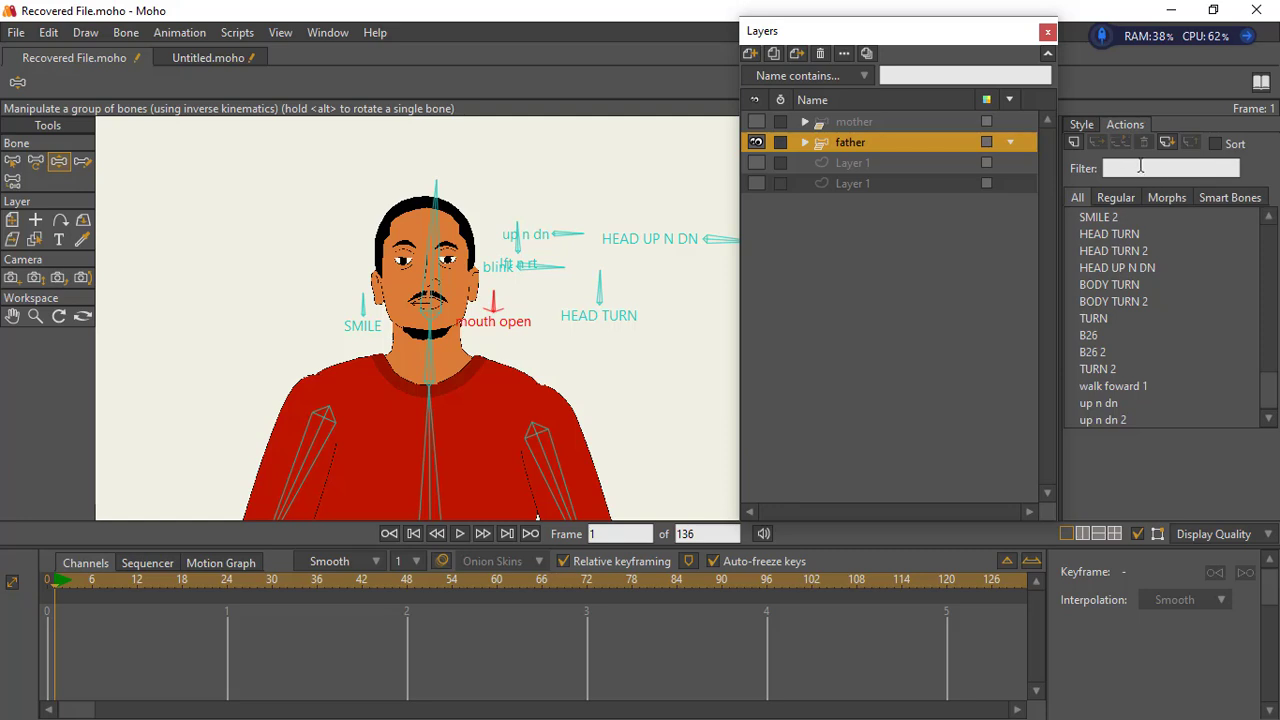
click(1075, 144)
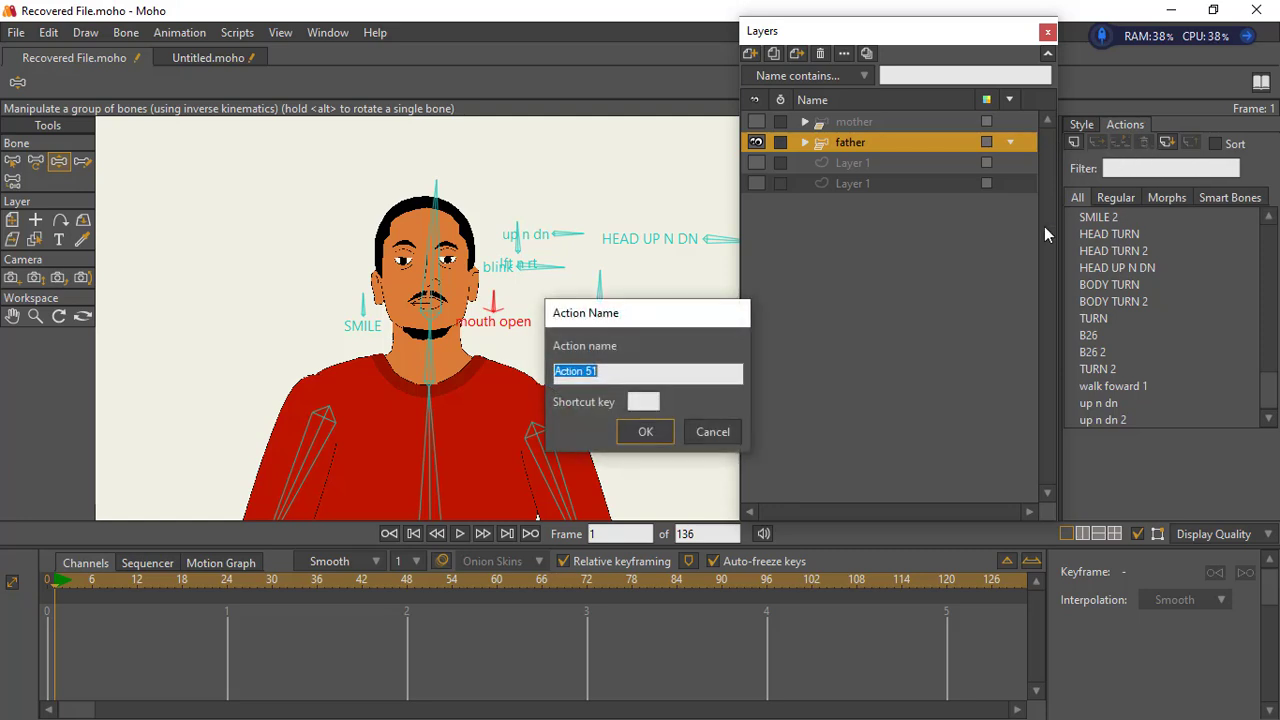
text(mouth talk)
key(Return)
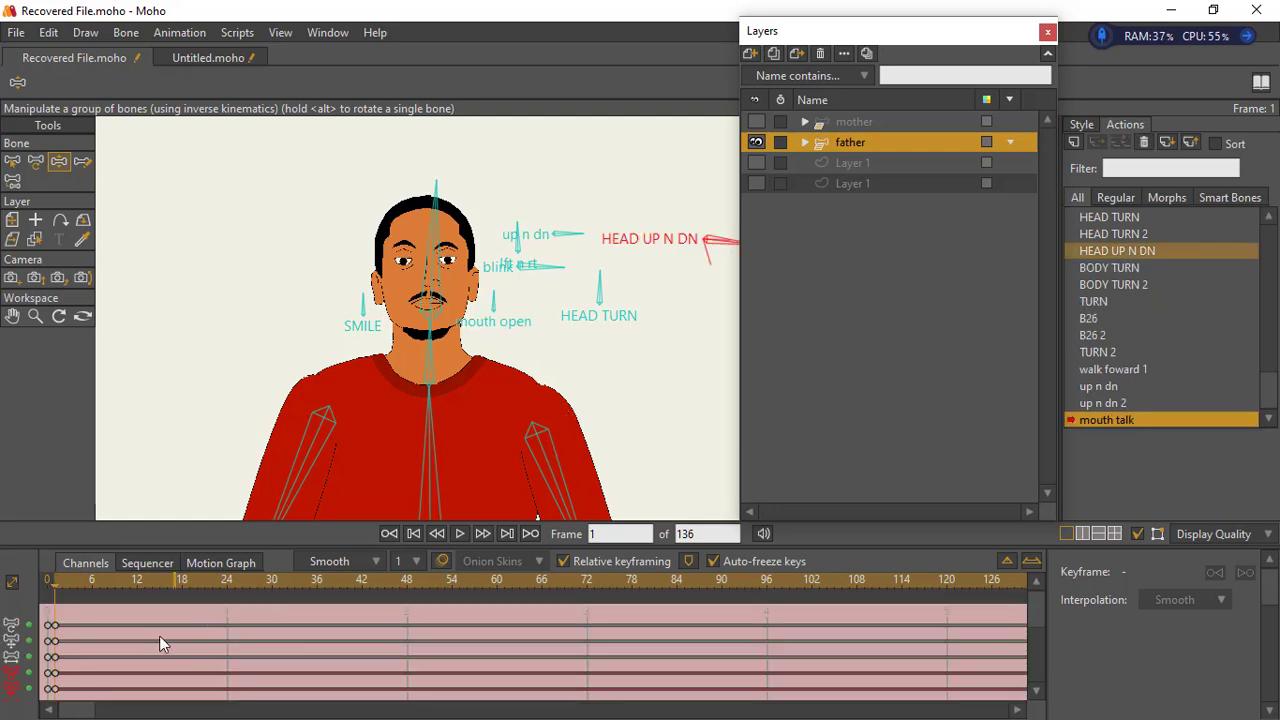
- Keyframe the mouth open bone in the mouth talk action, swinging it open at frame 6 and closed at frame 12
click(91, 588)
drag(491, 305, 512, 308)
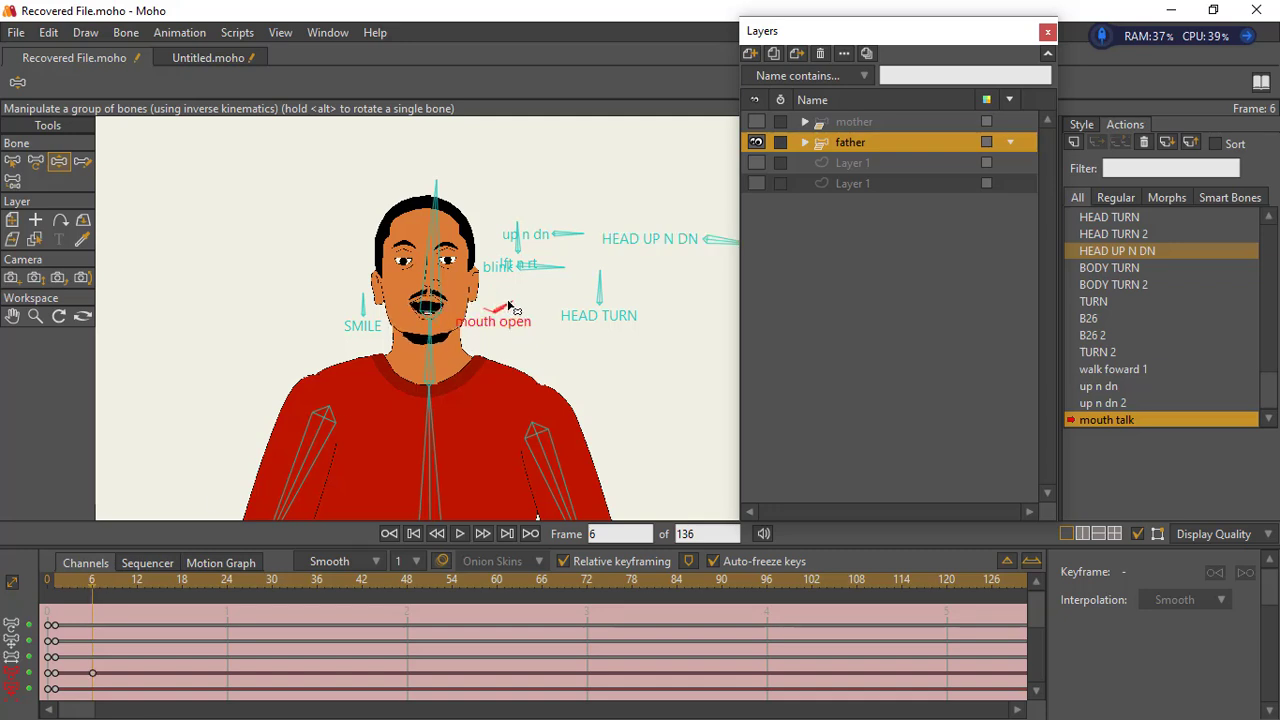
click(140, 588)
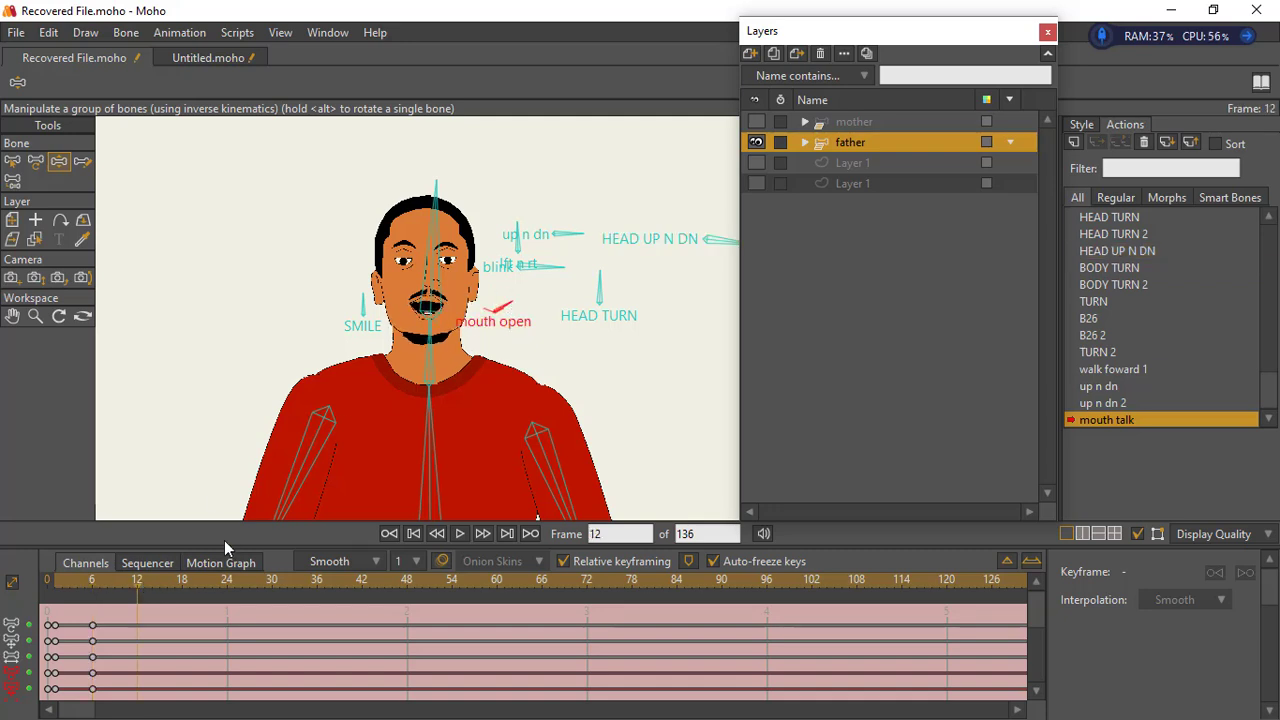
drag(518, 312, 496, 298)
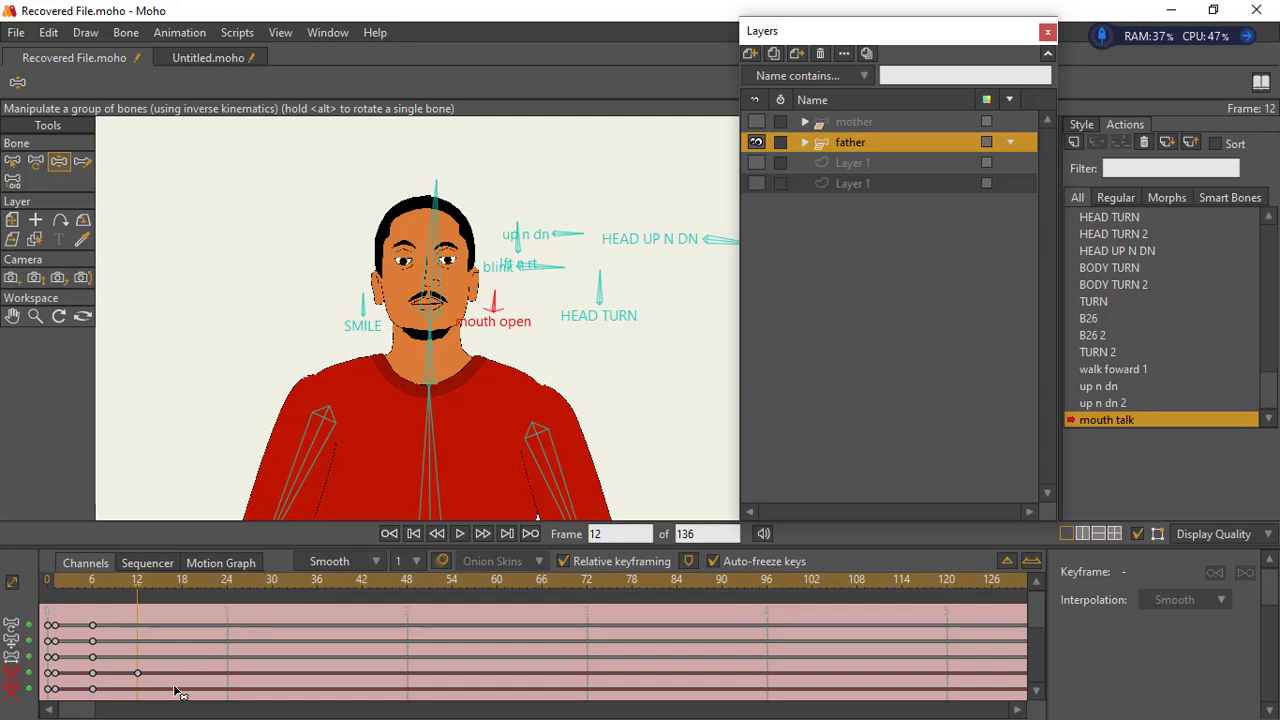
- Try Cycle interpolation on the frame 12 keys of the mouth talk action and play the result
drag(178, 693, 90, 622)
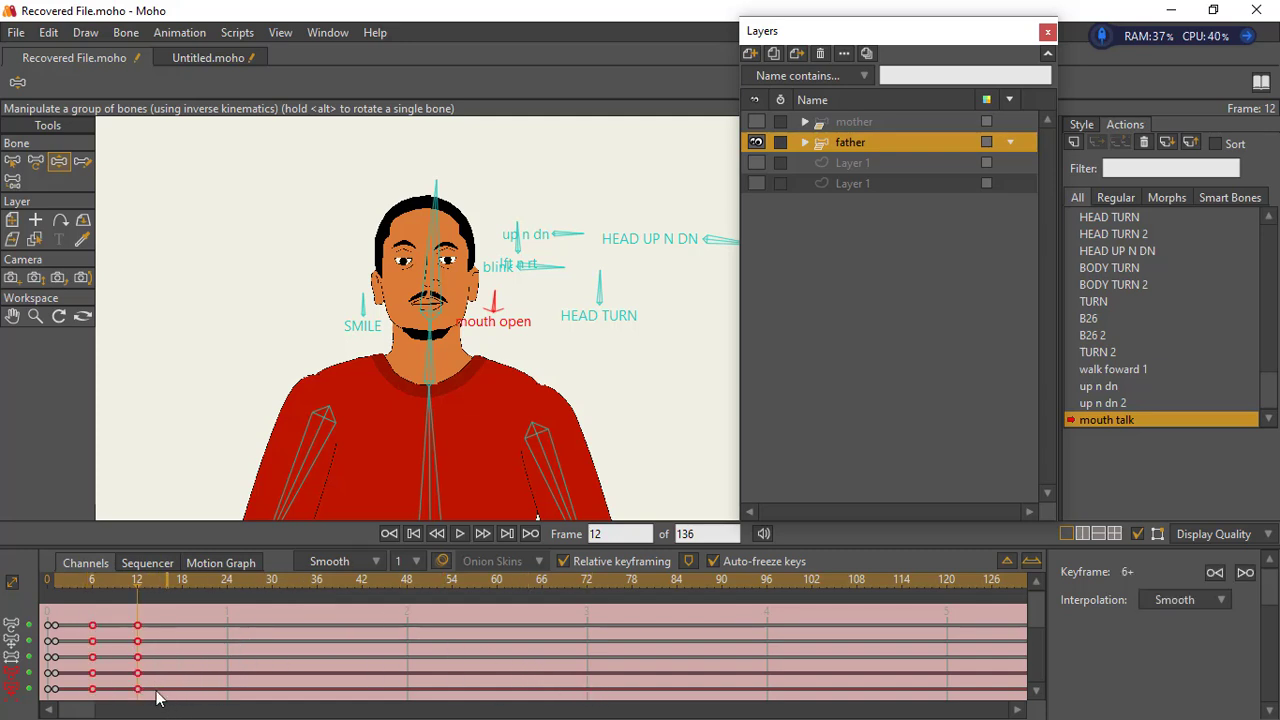
drag(165, 692, 128, 611)
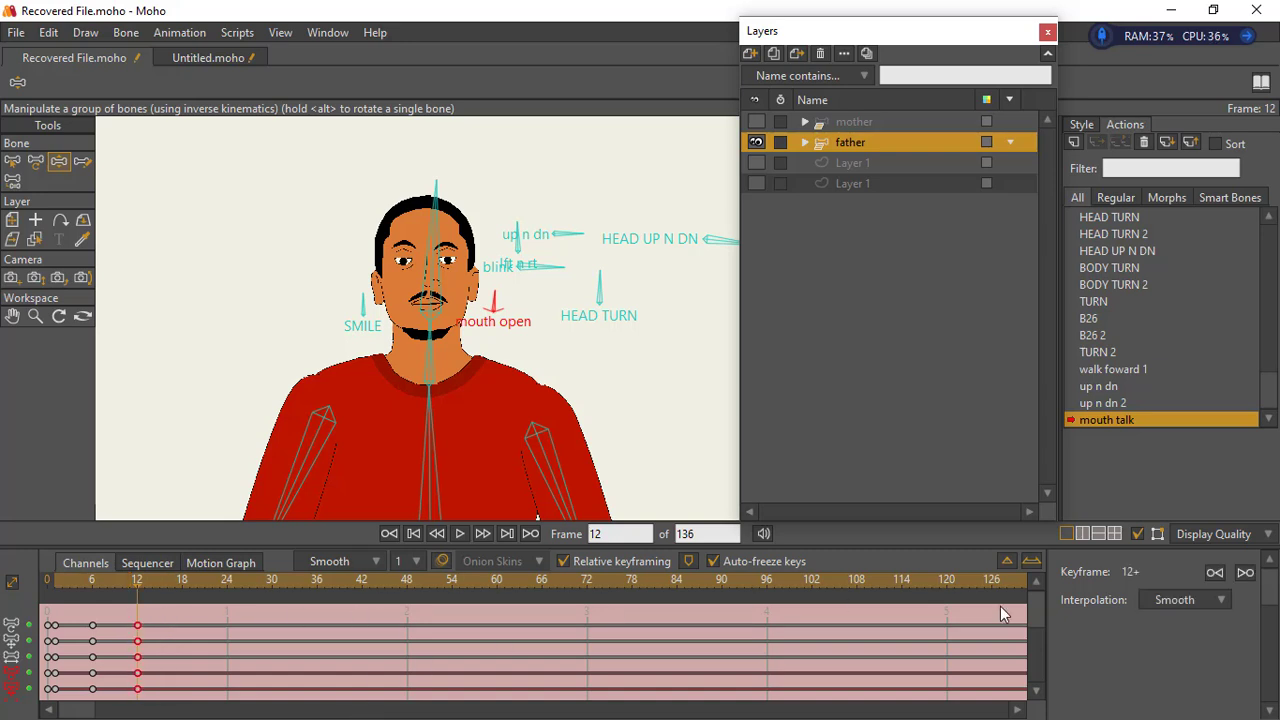
click(1192, 599)
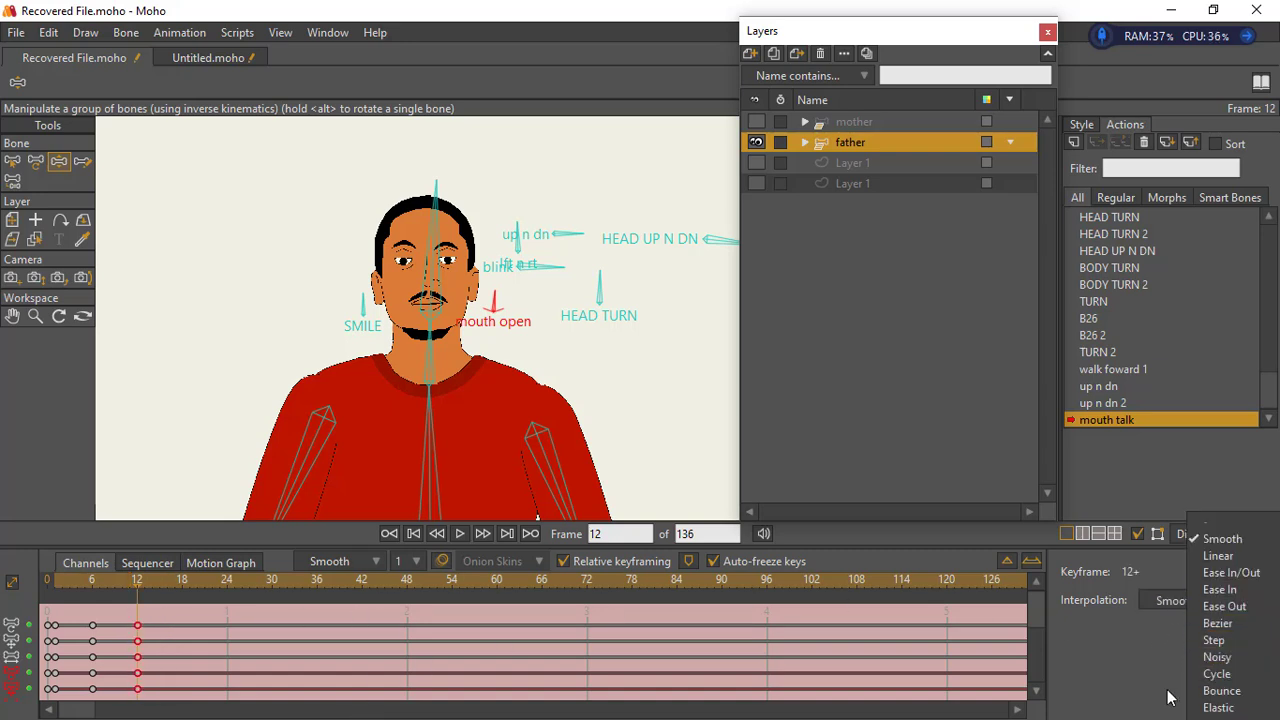
click(459, 534)
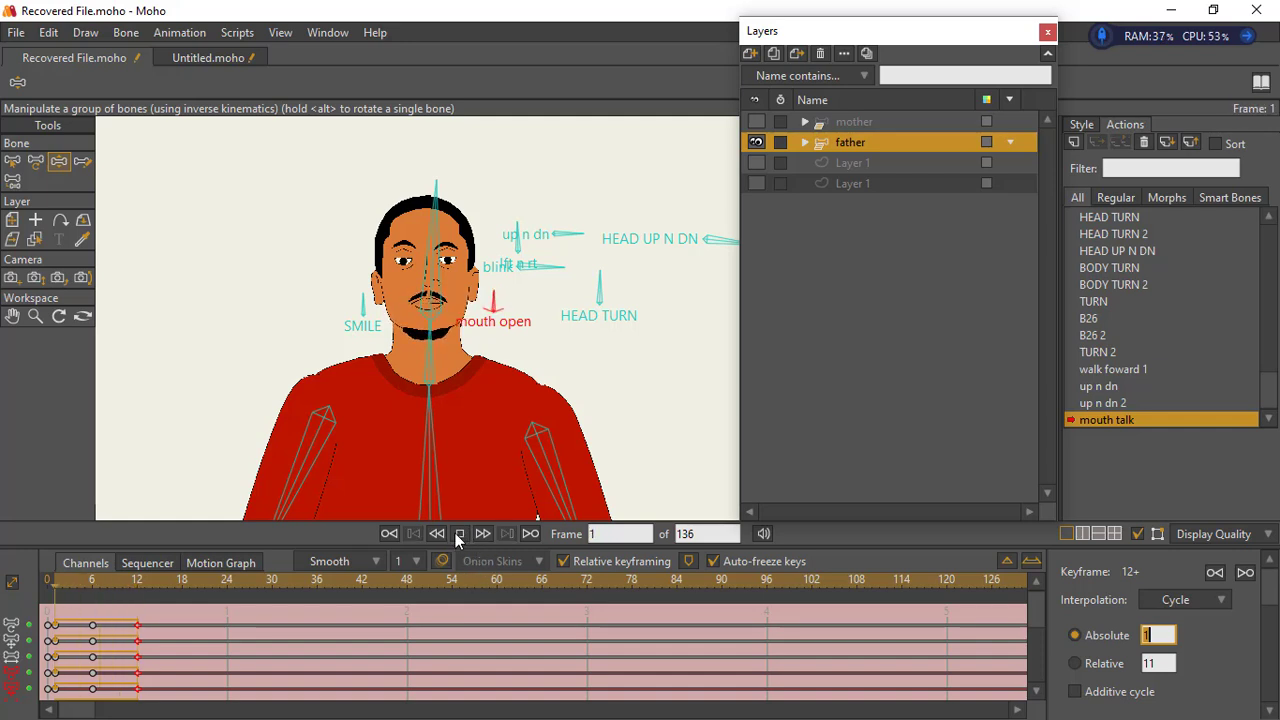
- Restore Smooth interpolation on the frame 12 keys of the mouth talk action
drag(163, 694, 121, 612)
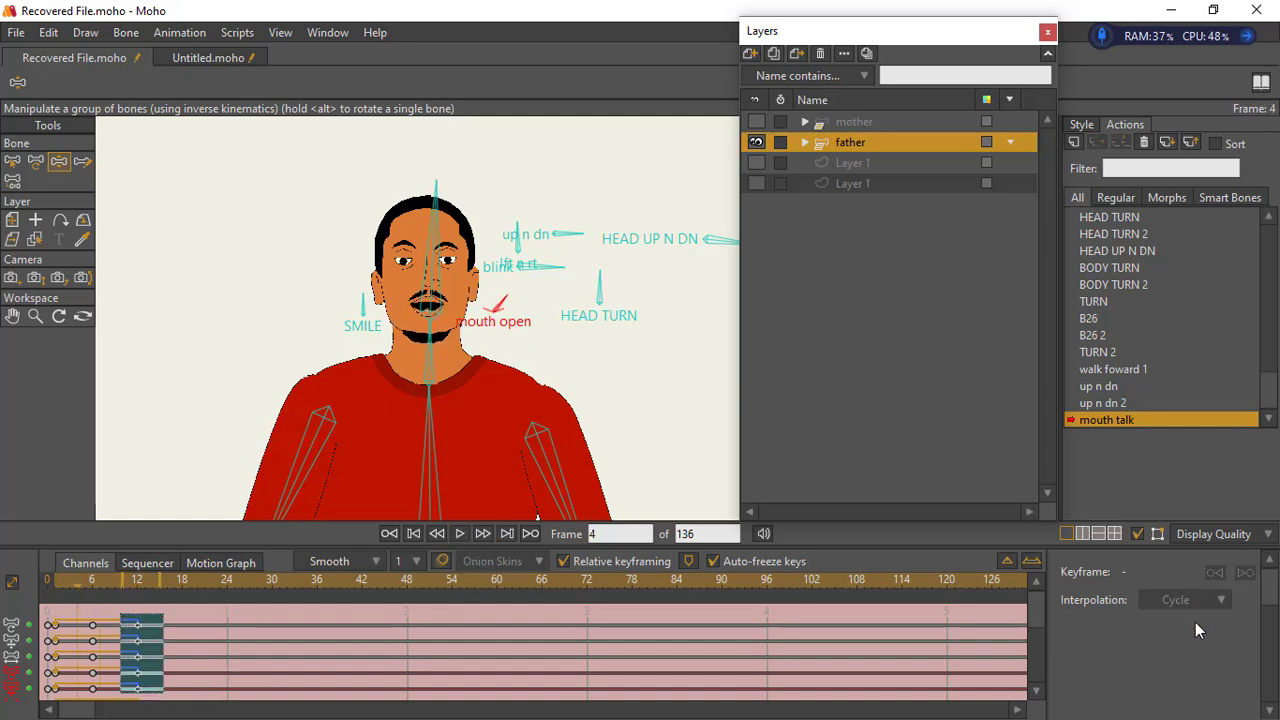
click(1217, 600)
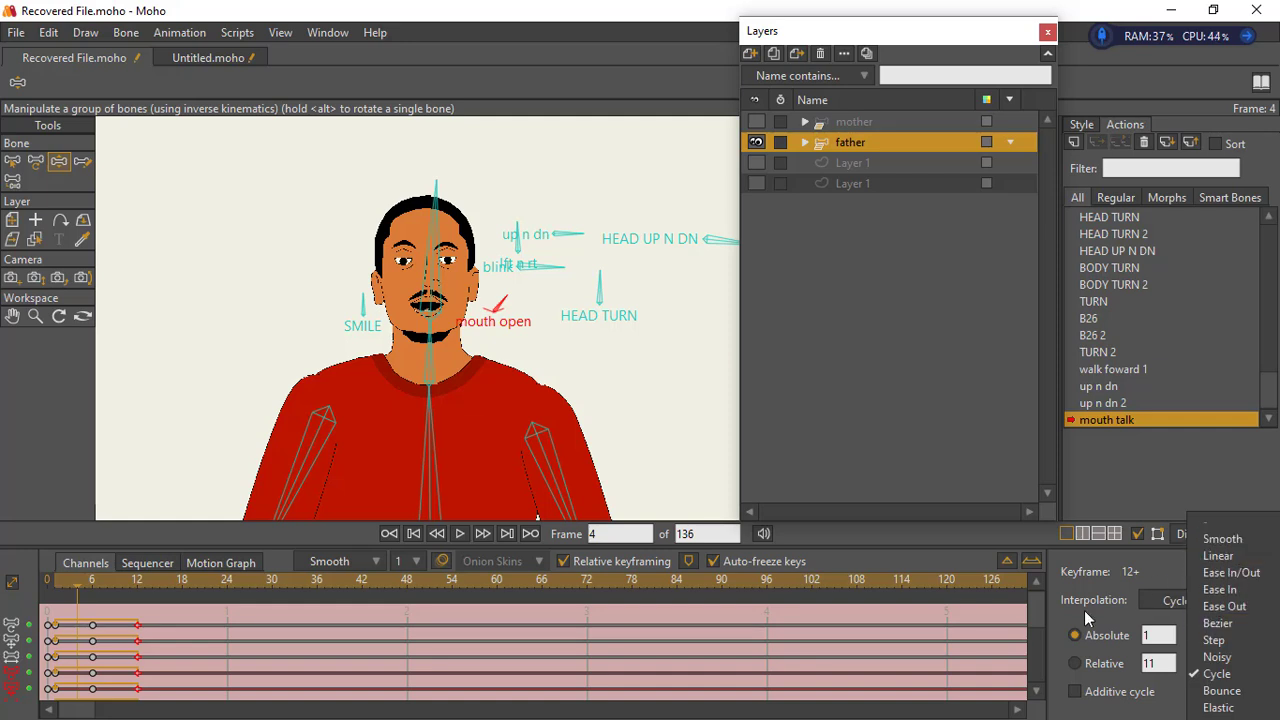
click(1220, 536)
- Copy the mouth talk keys at frames 6 and 12, and switch back to the Mainline
drag(86, 616, 224, 711)
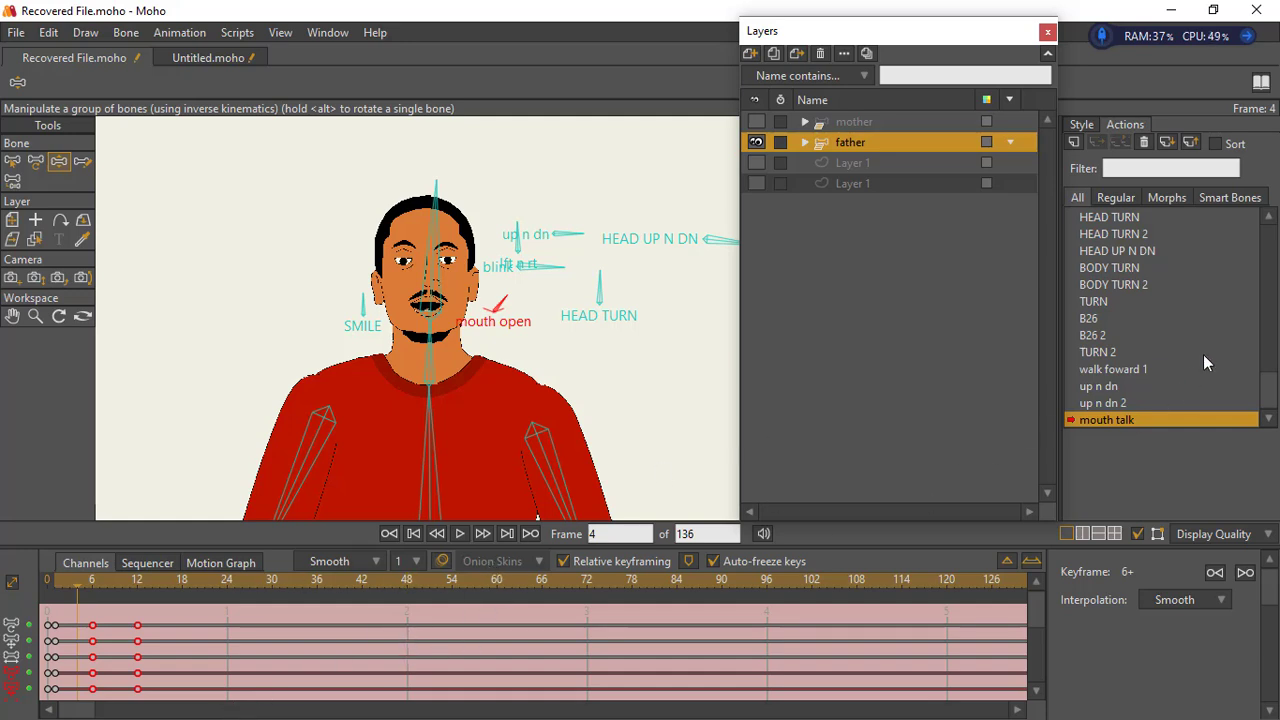
drag(1267, 388, 1266, 240)
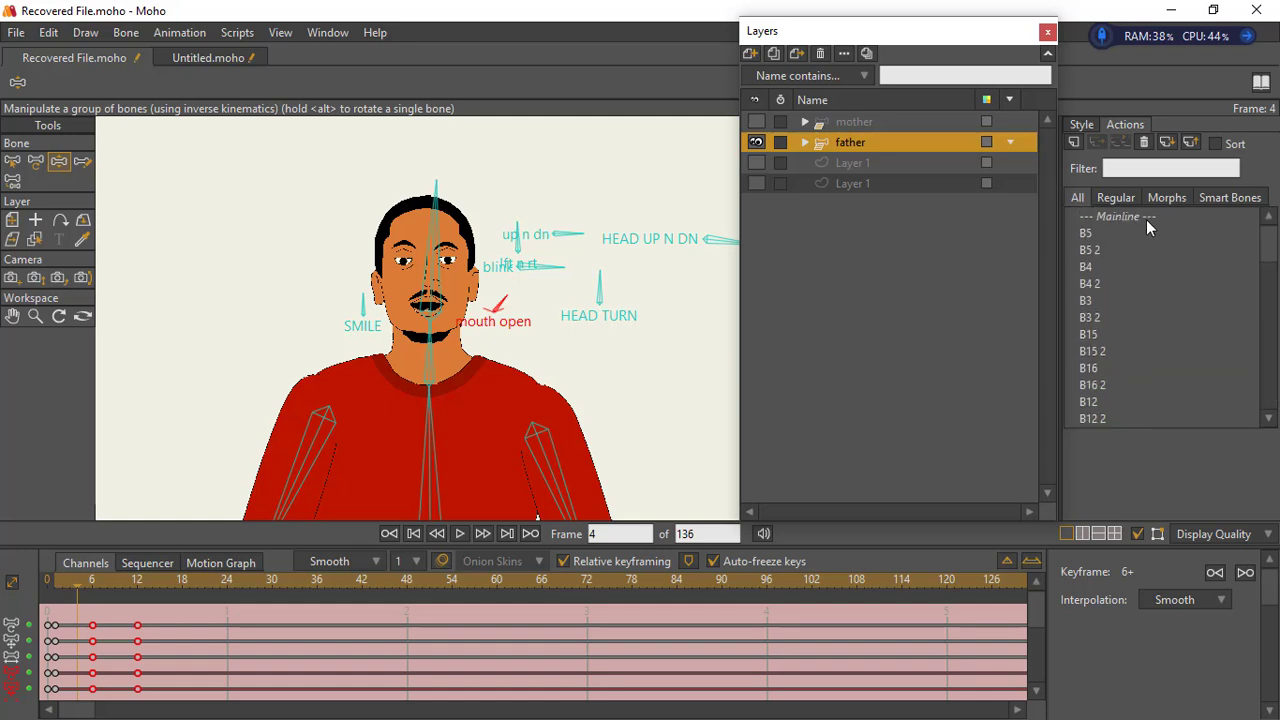
double_click(1149, 220)
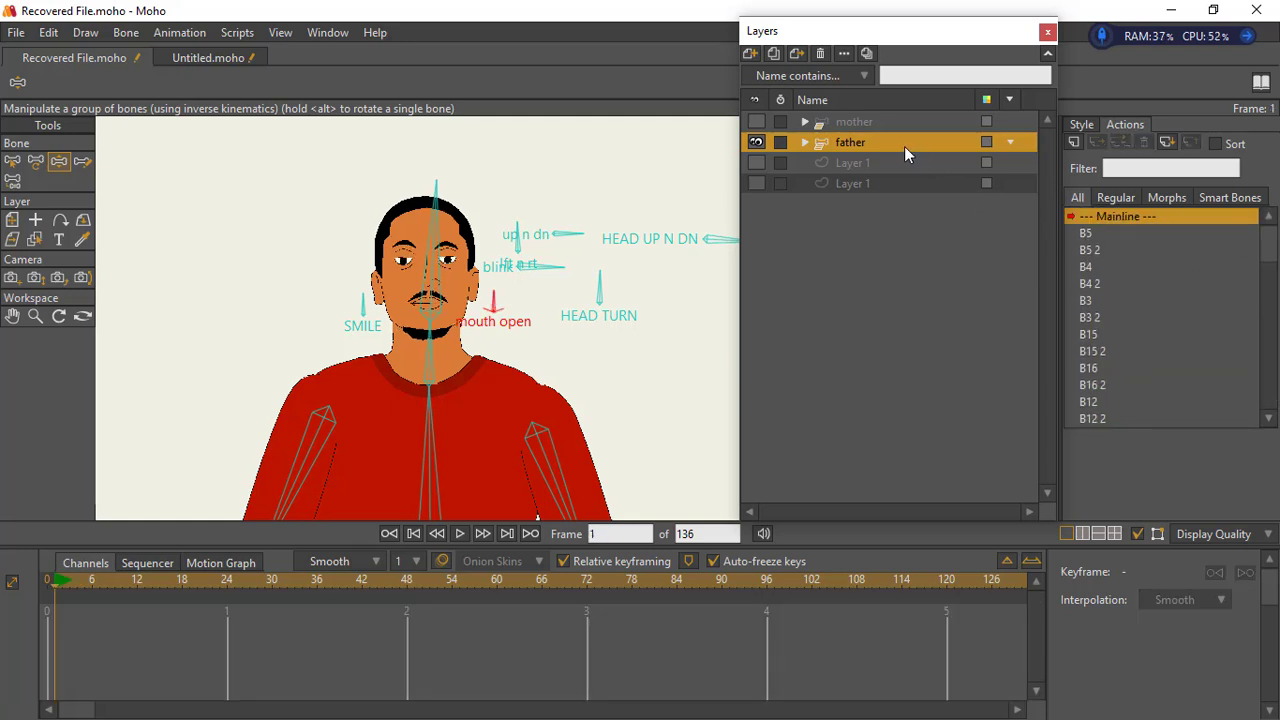
- Paste the copied mouth keys onto the father layer's Mainline timeline at frame 6 and scrub through them
double_click(902, 149)
key(Escape)
click(227, 583)
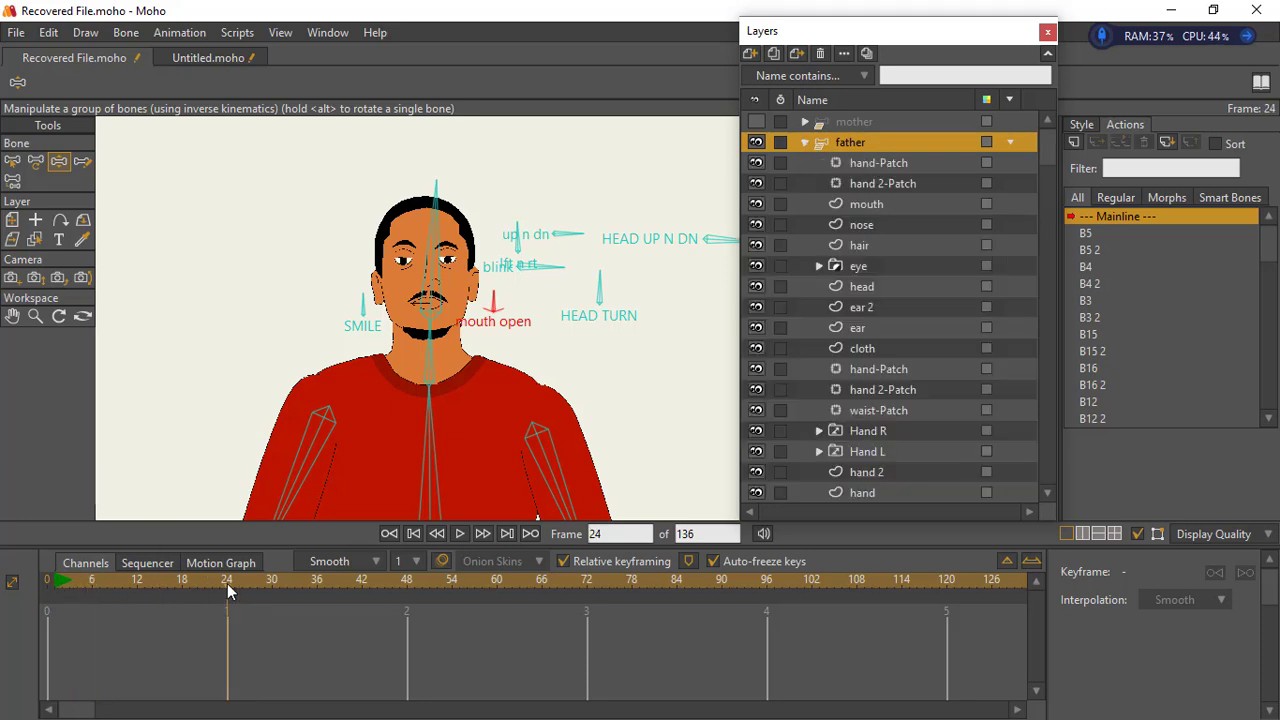
drag(227, 583, 92, 589)
key(ctrl+v)
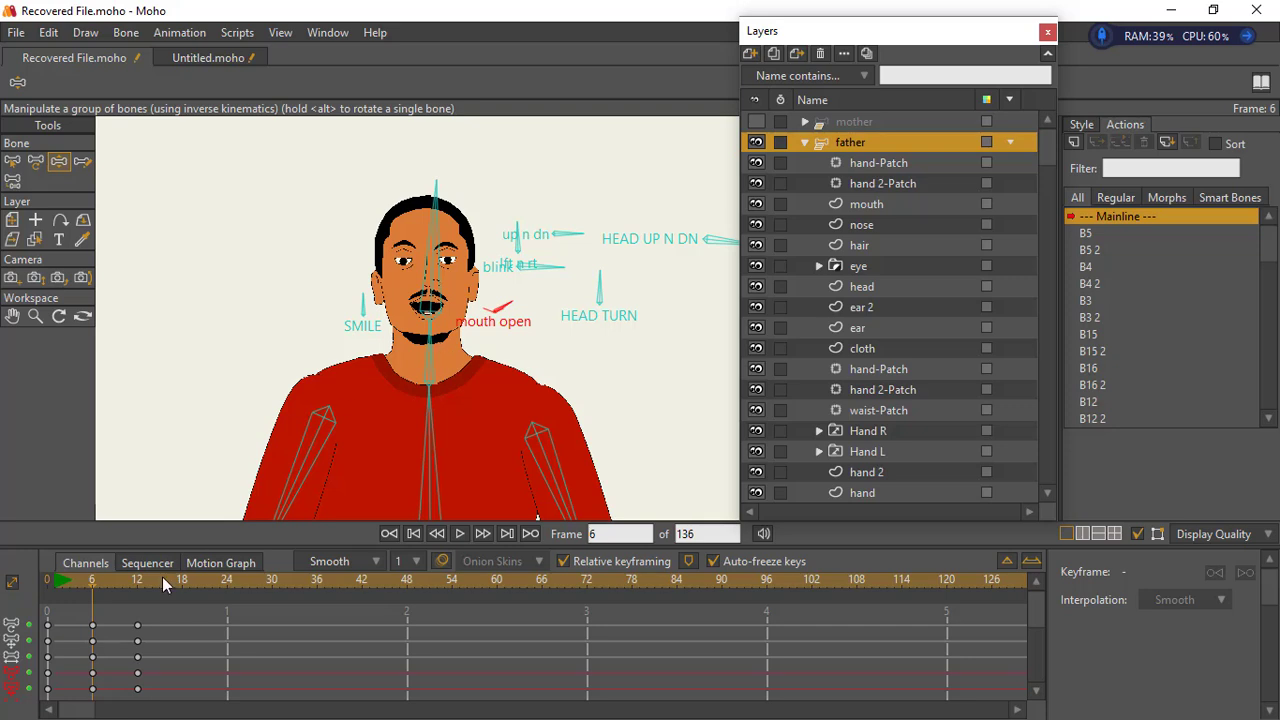
drag(100, 588, 152, 592)
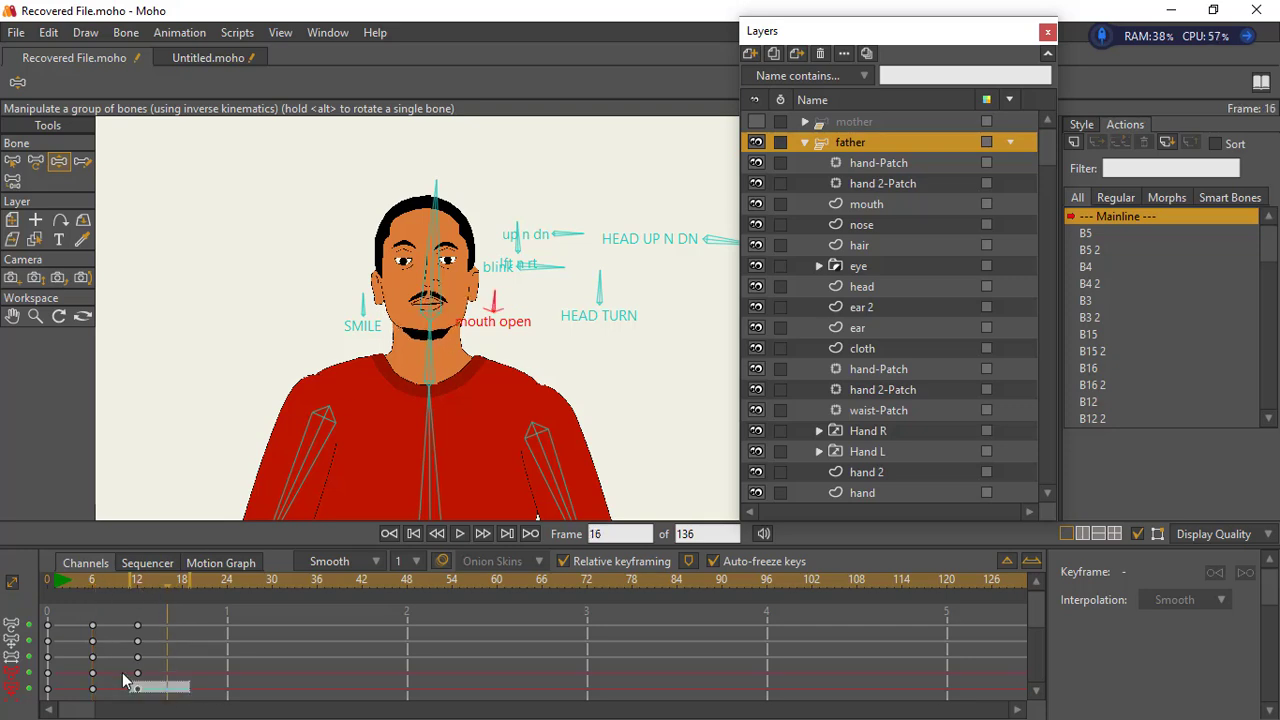
- Copy the keys at frames 6 and 12 and paste them at frames 18 and 30 to repeat the mouth motion
drag(190, 694, 88, 614)
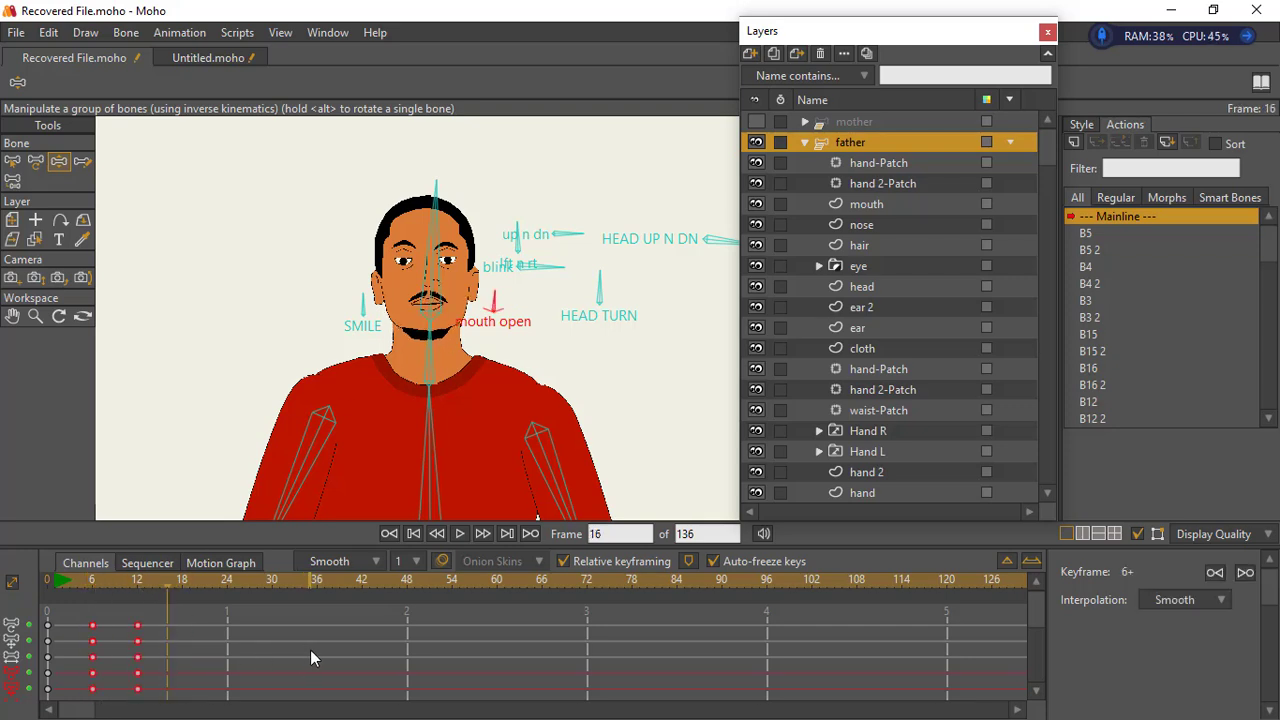
click(183, 590)
key(ctrl+v)
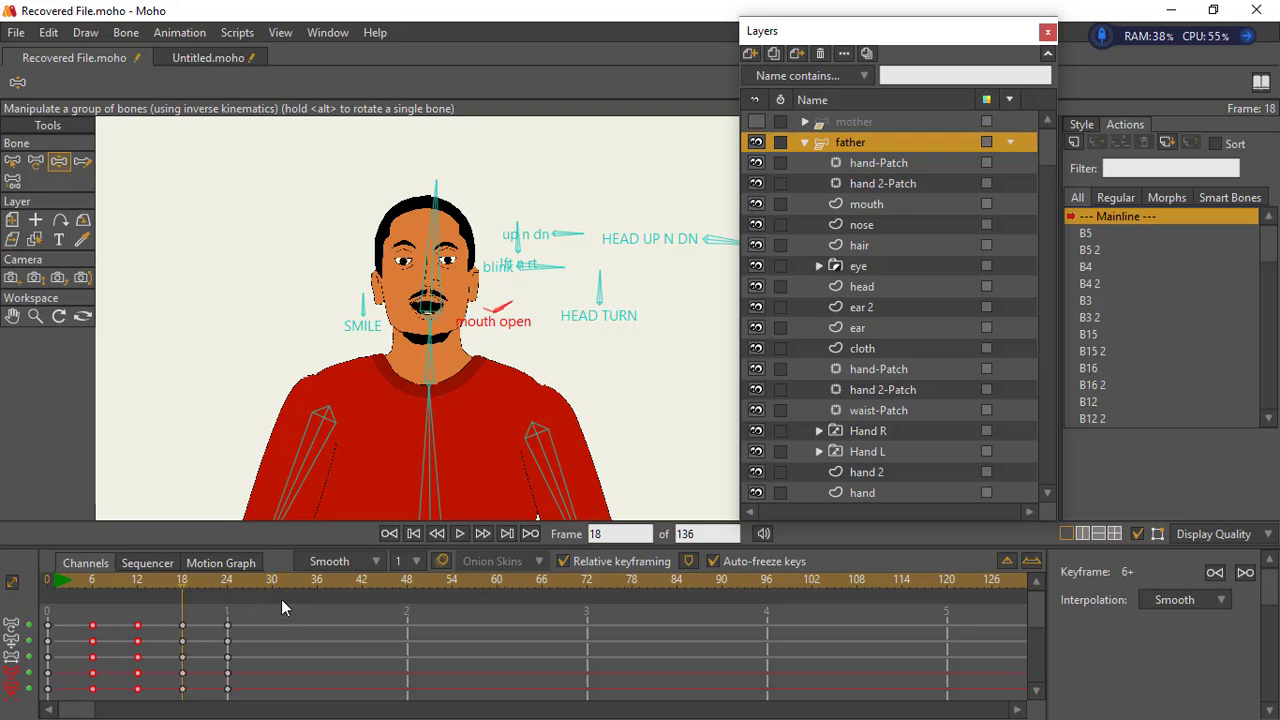
click(273, 582)
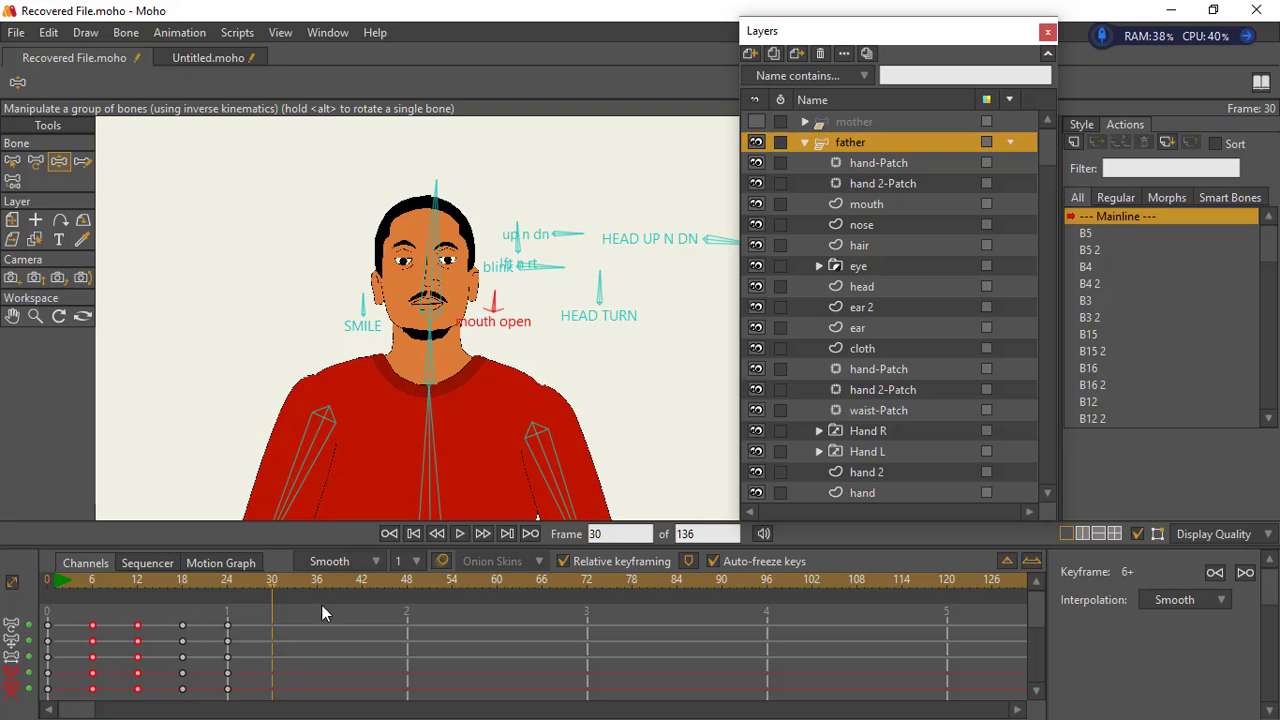
key(ctrl+v)
- Play the Mainline animation from frame 1 to preview the repeated mouth motion, and stop playback
click(56, 584)
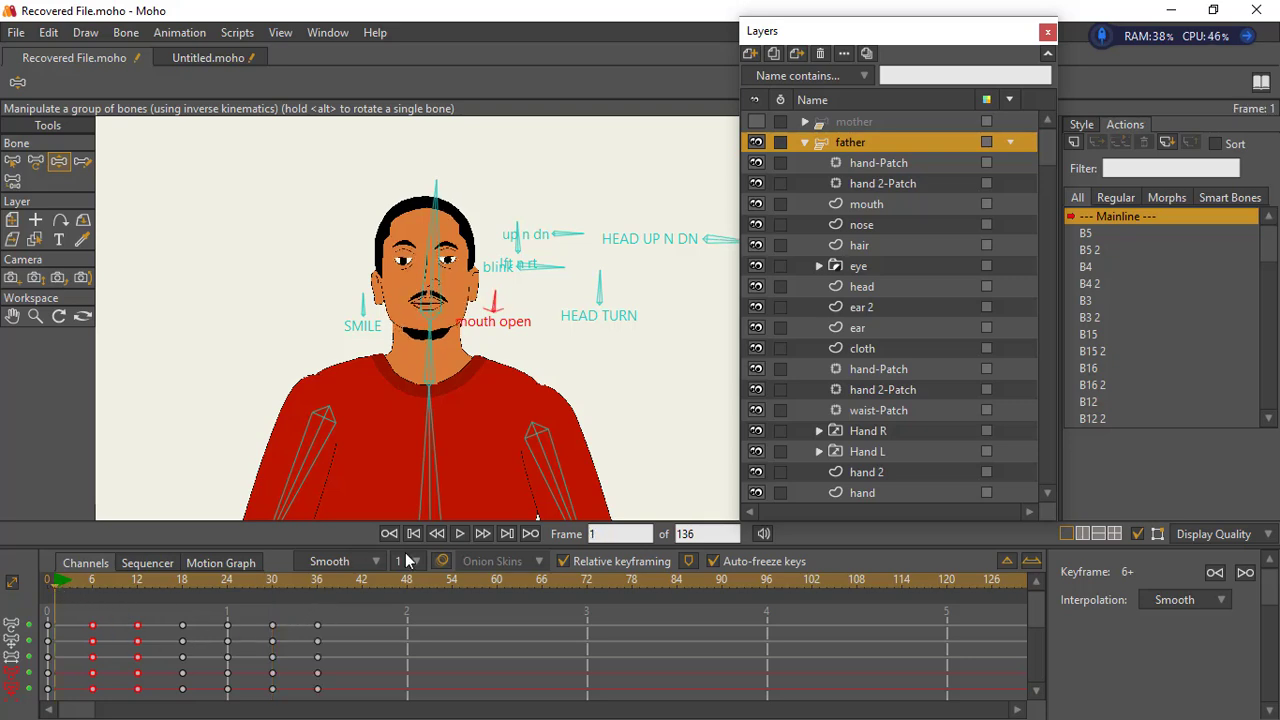
click(460, 533)
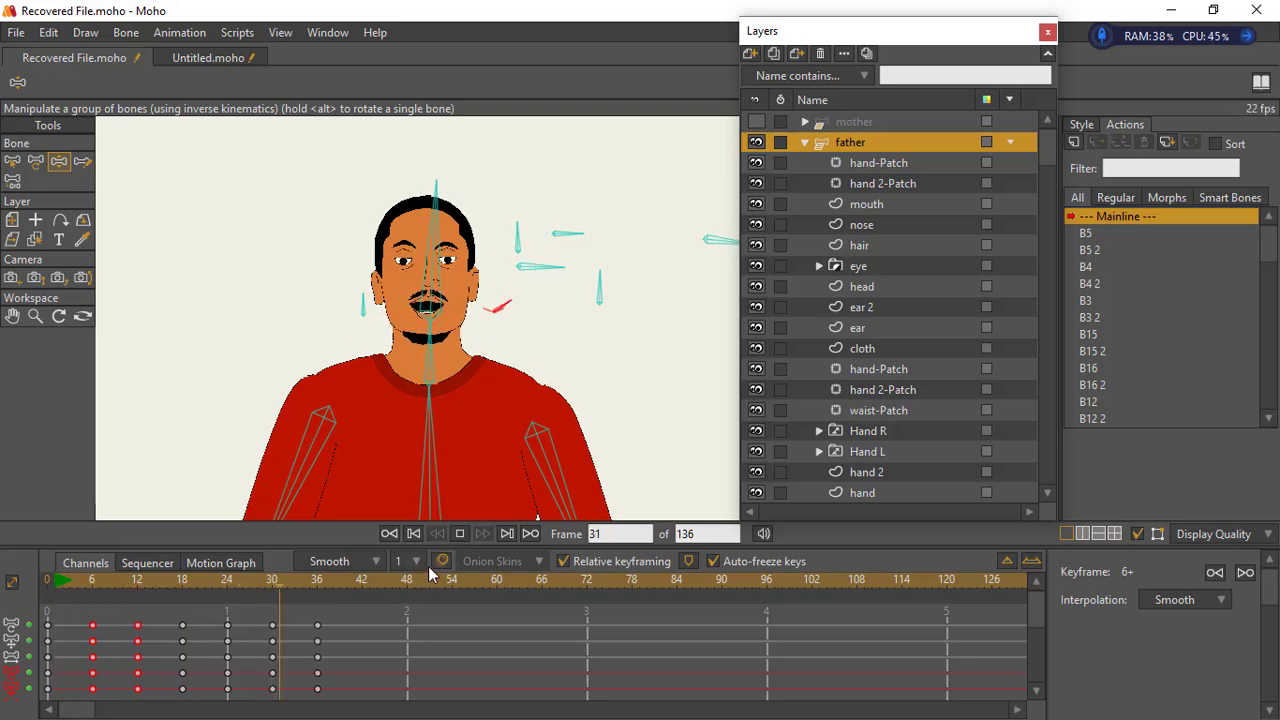
click(460, 533)
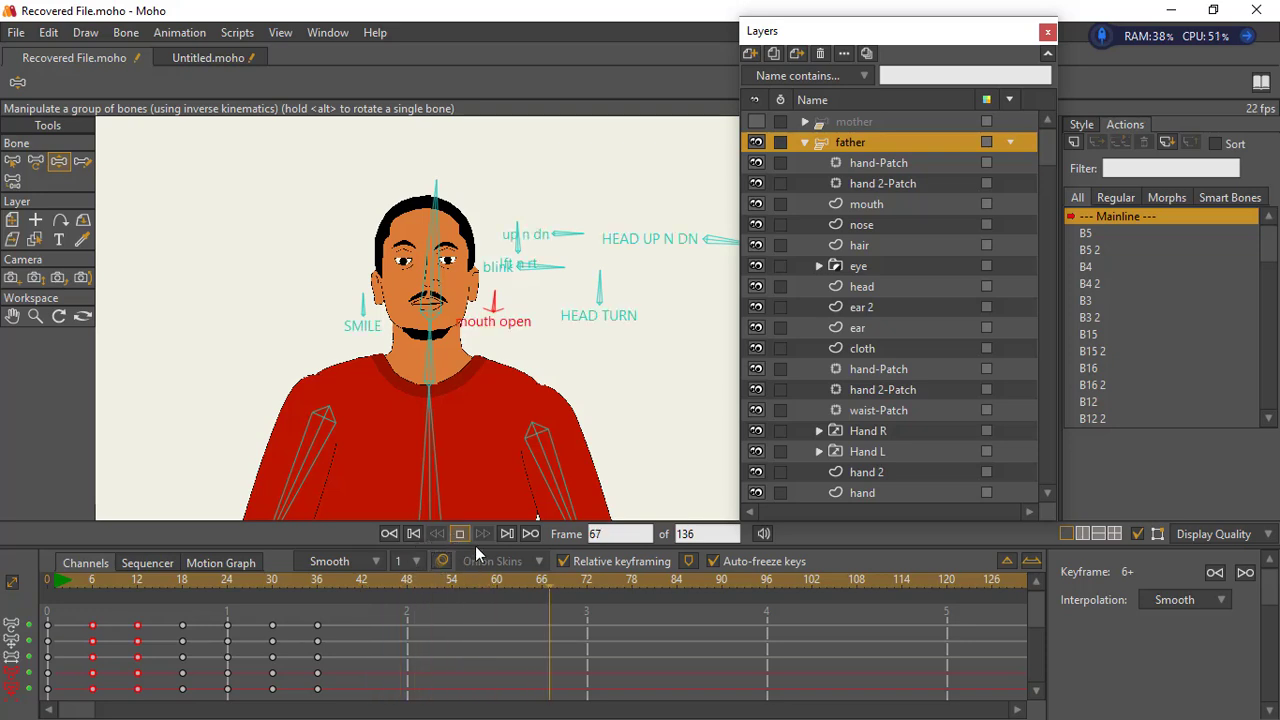